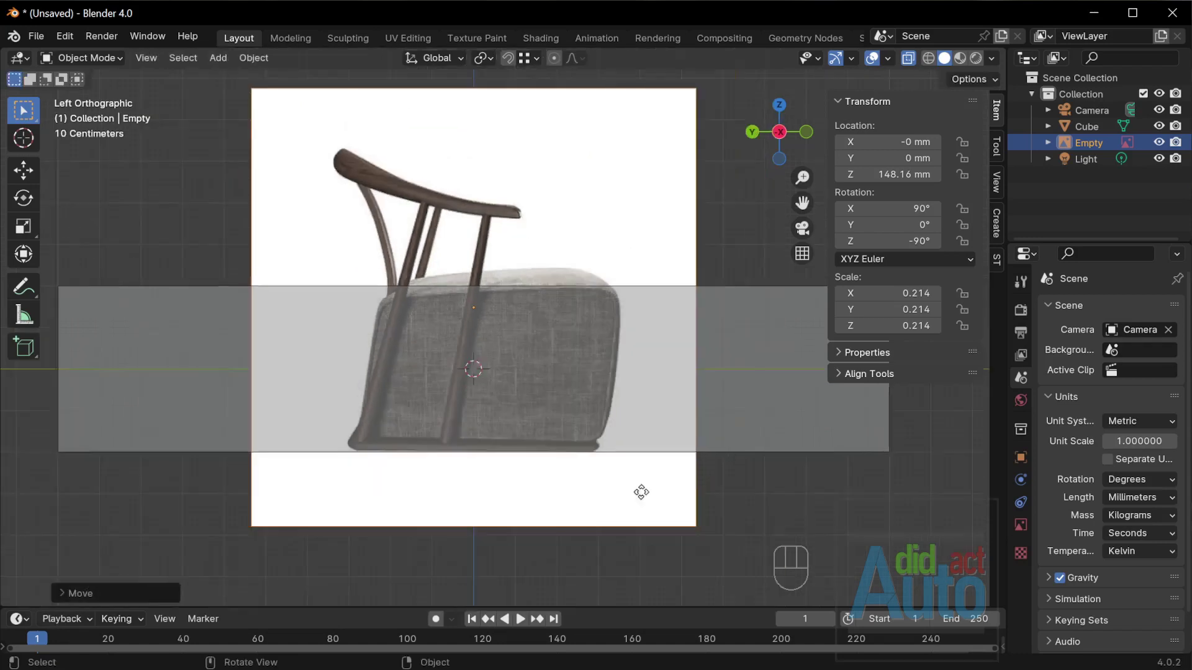
Set the cube's Z dimension to 600 mm.
scroll(631, 382, "up", 2)
left_click(816, 470)
double_click(970, 394)
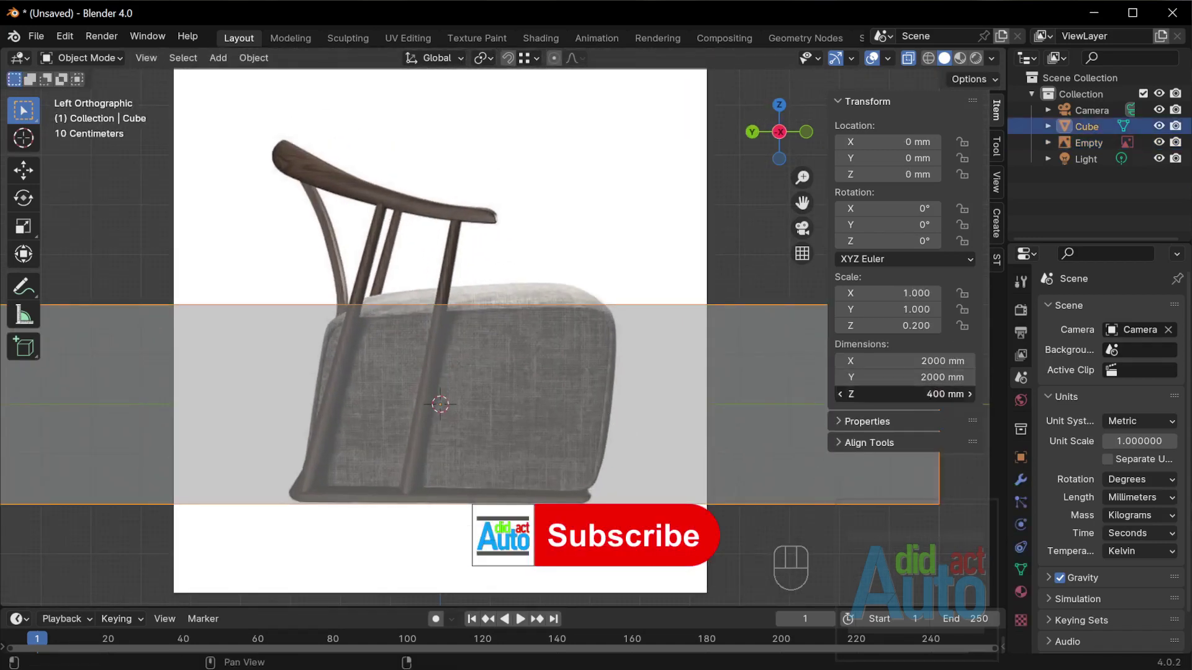
type("600")
key("Return")
left_click(866, 558)
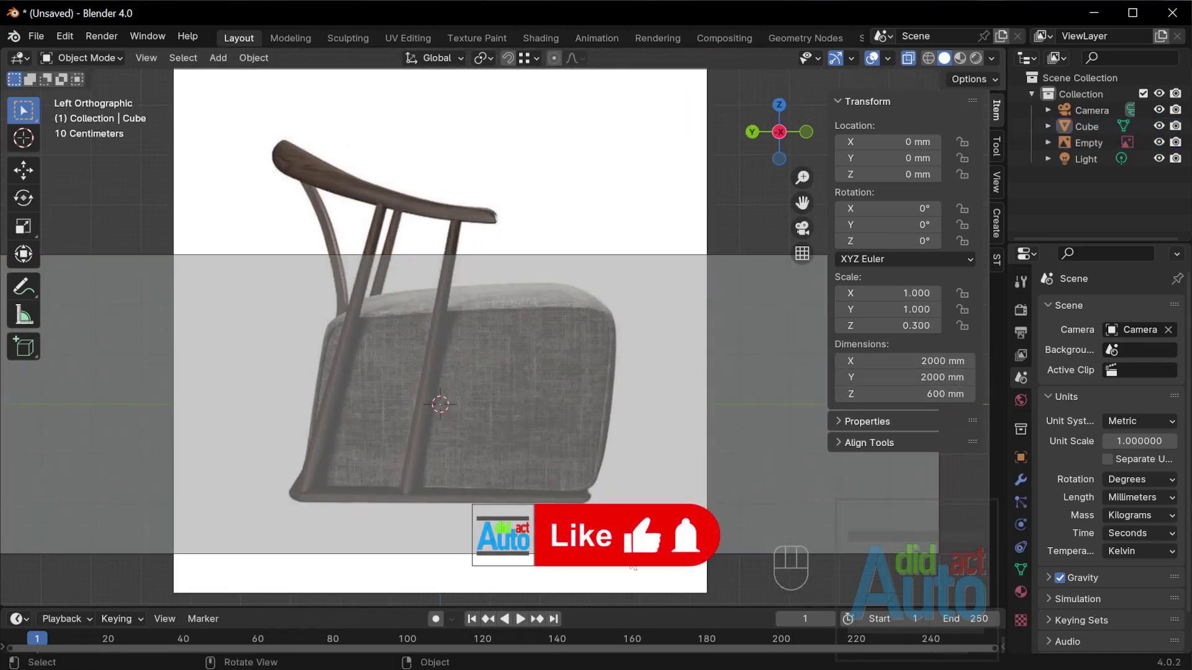
Reselect the cube by undoing the deselection and apply its scale.
key("ctrl+z")
key("ctrl+shift+z")
key("ctrl+z")
scroll(751, 465, "down", 1)
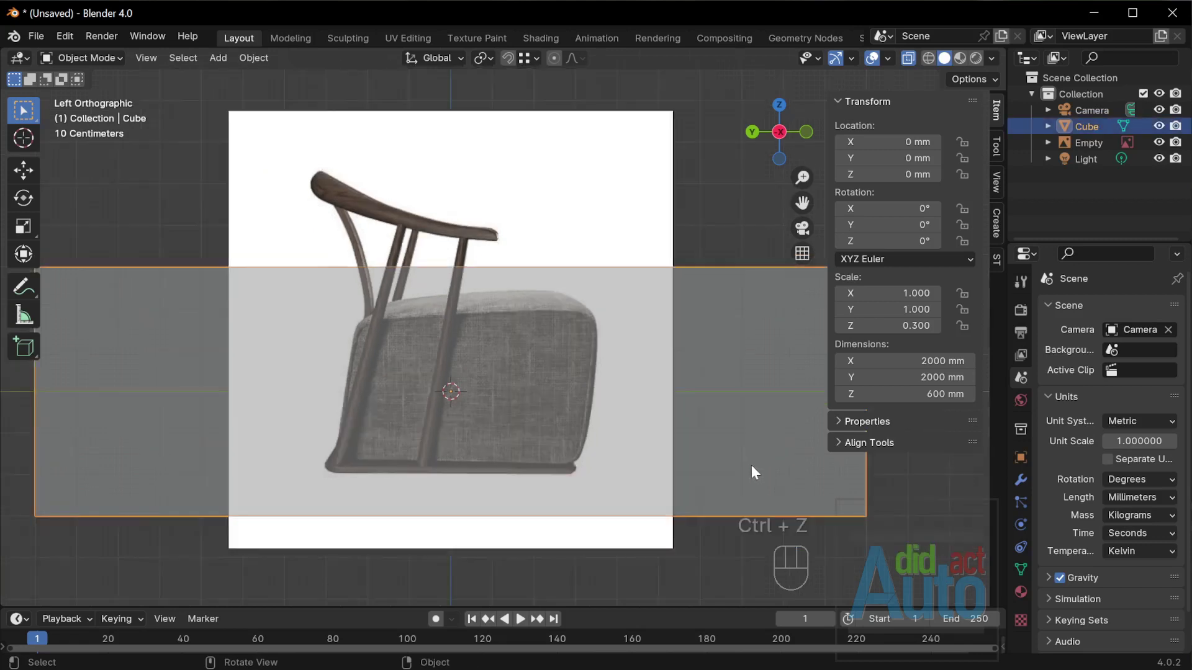
scroll(755, 473, "down", 1)
key("ctrl+a")
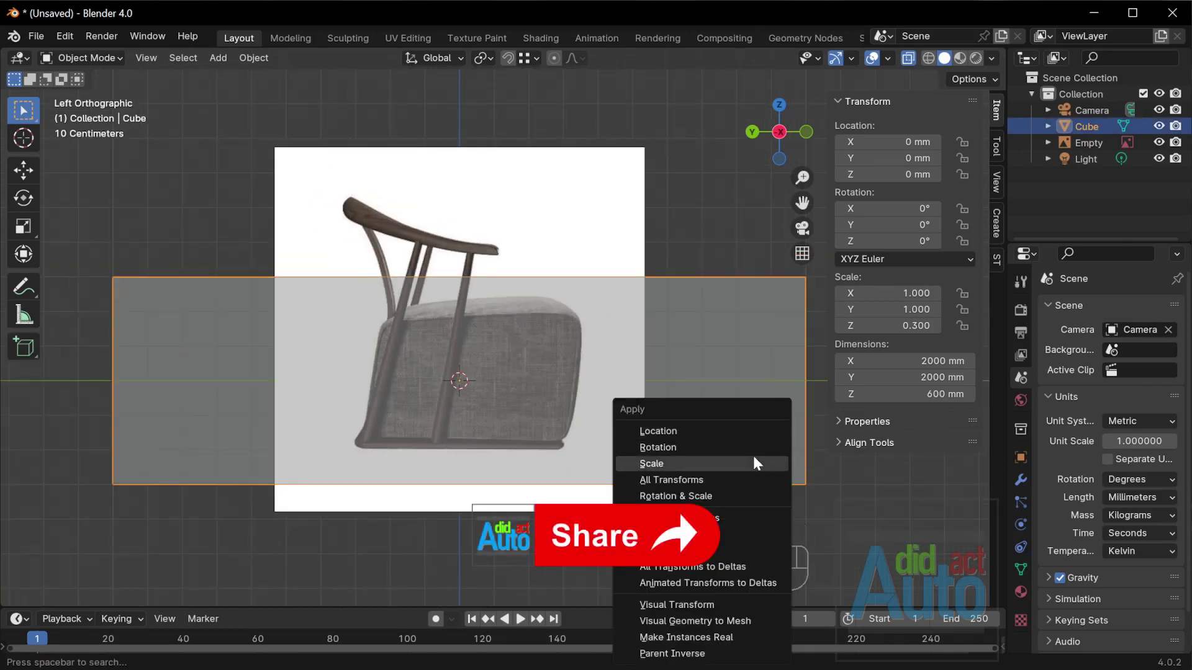
left_click(756, 463)
Enter Edit Mode on the cube, disable X-ray, and set the bottom face's Z position to 0 mm.
key("Tab")
left_click(735, 439)
middle_click_drag(734, 439, 699, 399)
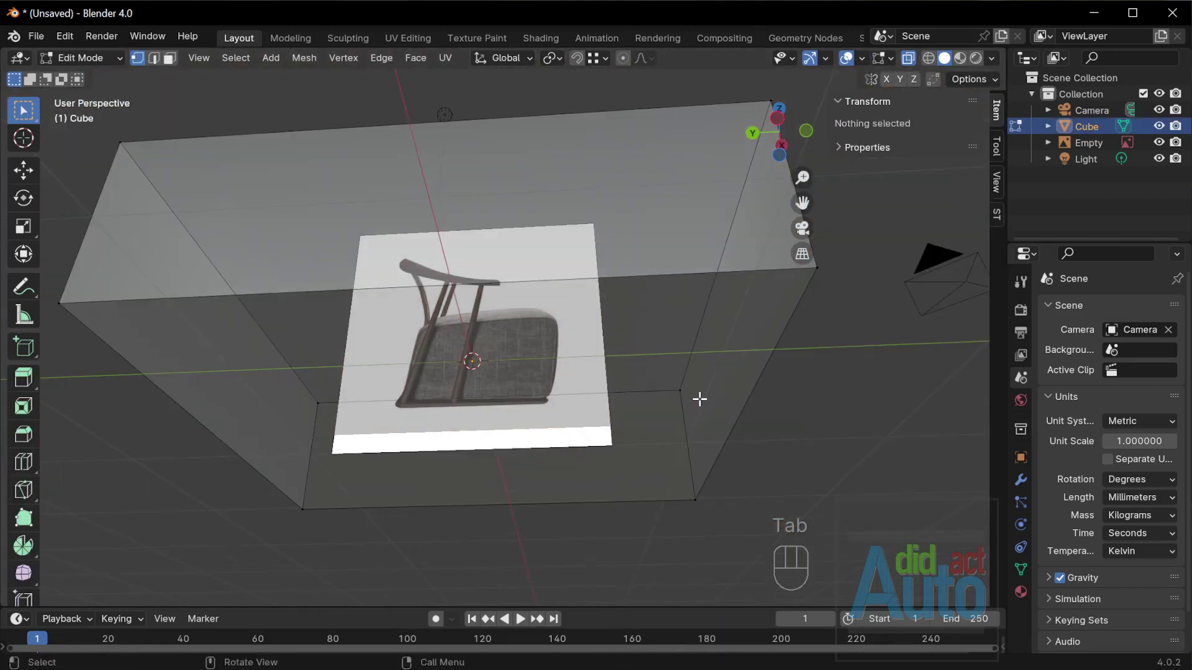
key("alt+z")
type("a")
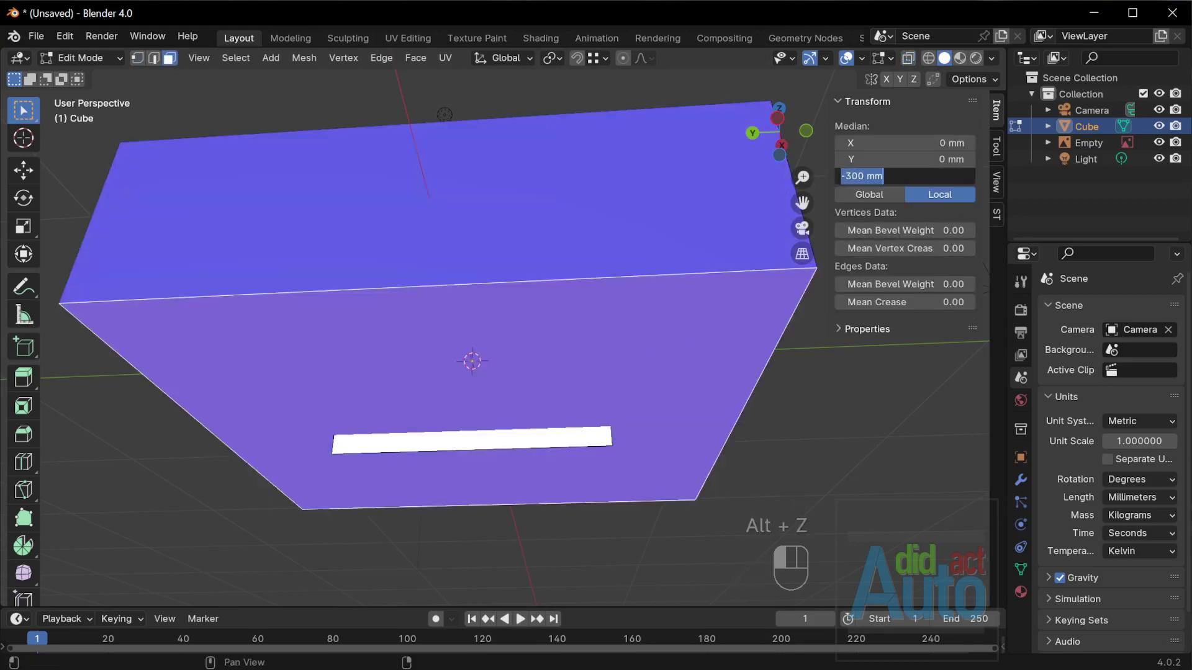
type("300")
key("Return")
Set the cube's top face to Z 400 mm and return to Object Mode.
middle_click_drag(540, 351, 651, 319)
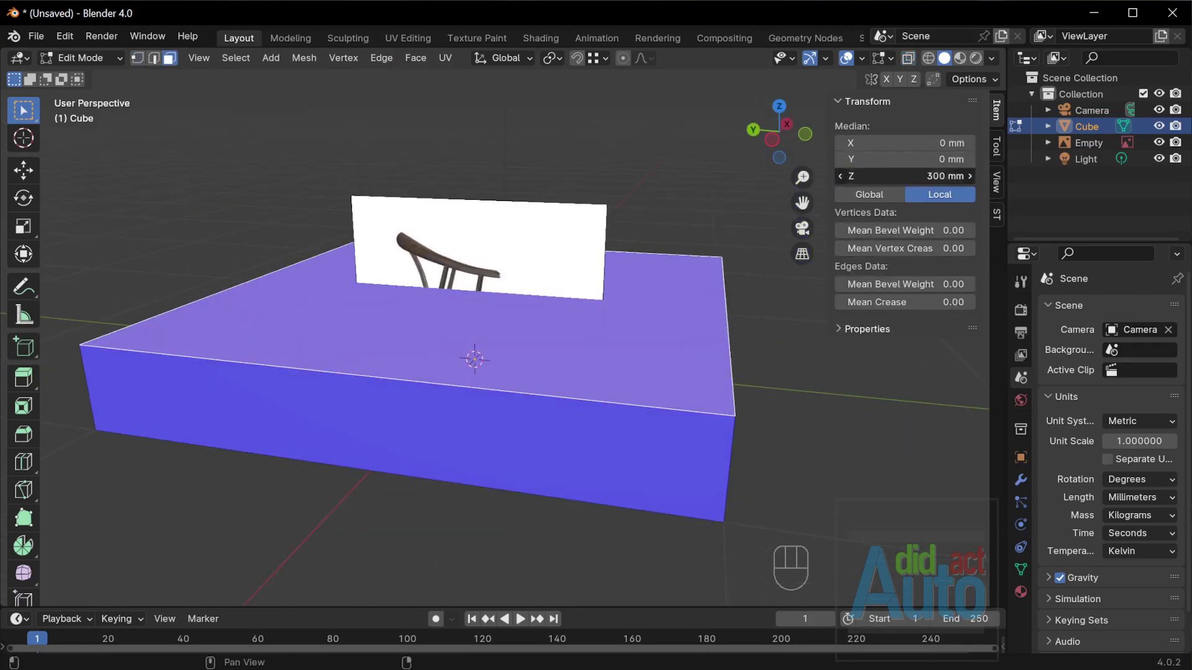
type("400")
key("Return")
key("Tab")
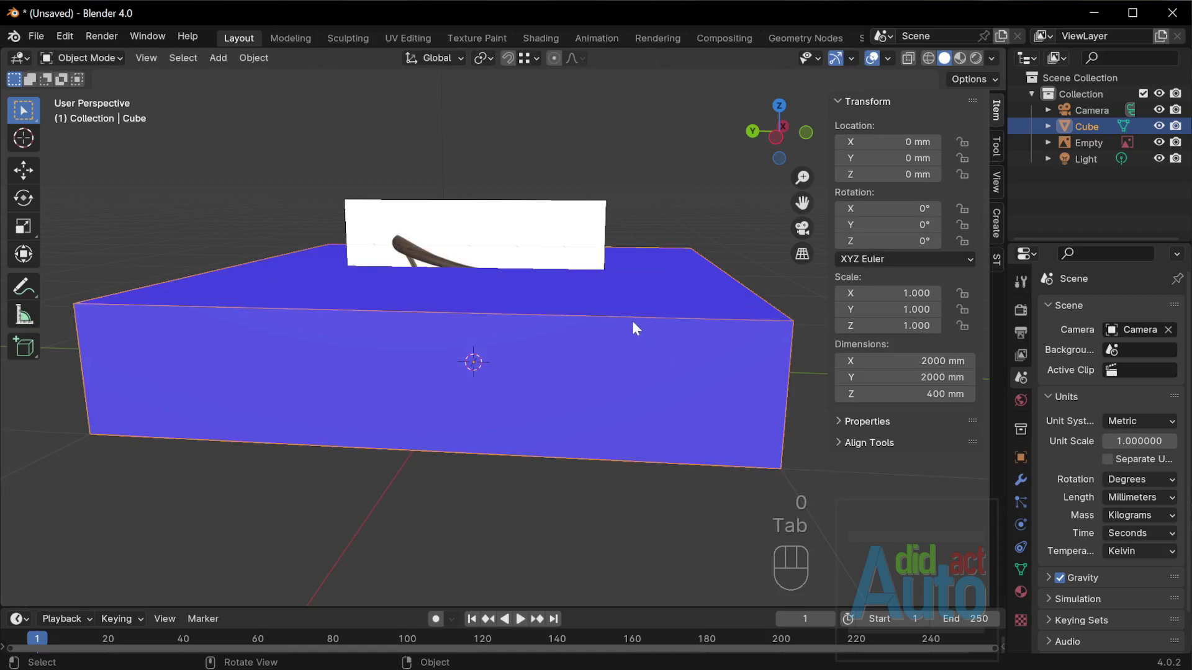
In the left view with X-ray on, raise the chair reference image along Z to about 342 mm.
key("grave")
left_click(542, 322)
key("alt+z")
left_click(573, 442)
key("g")
key("z")
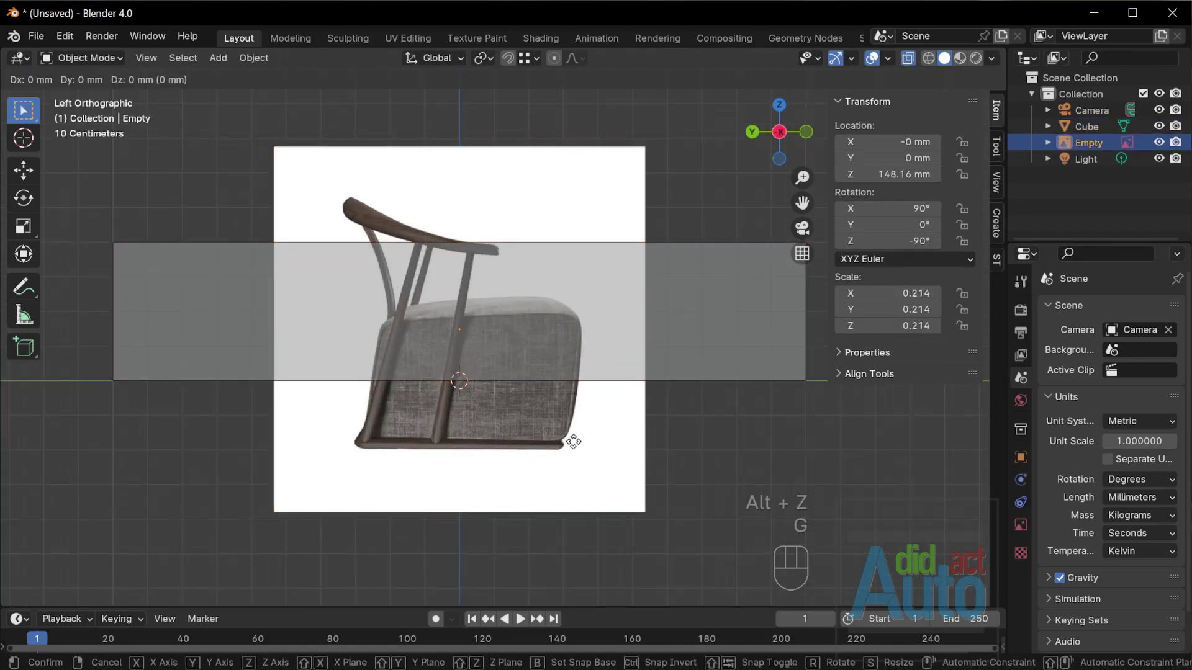
left_click(545, 380)
Fine-tune the reference image's height to about Z 346 mm so the chair base rests on the cube's bottom edge.
scroll(630, 370, "up", 8)
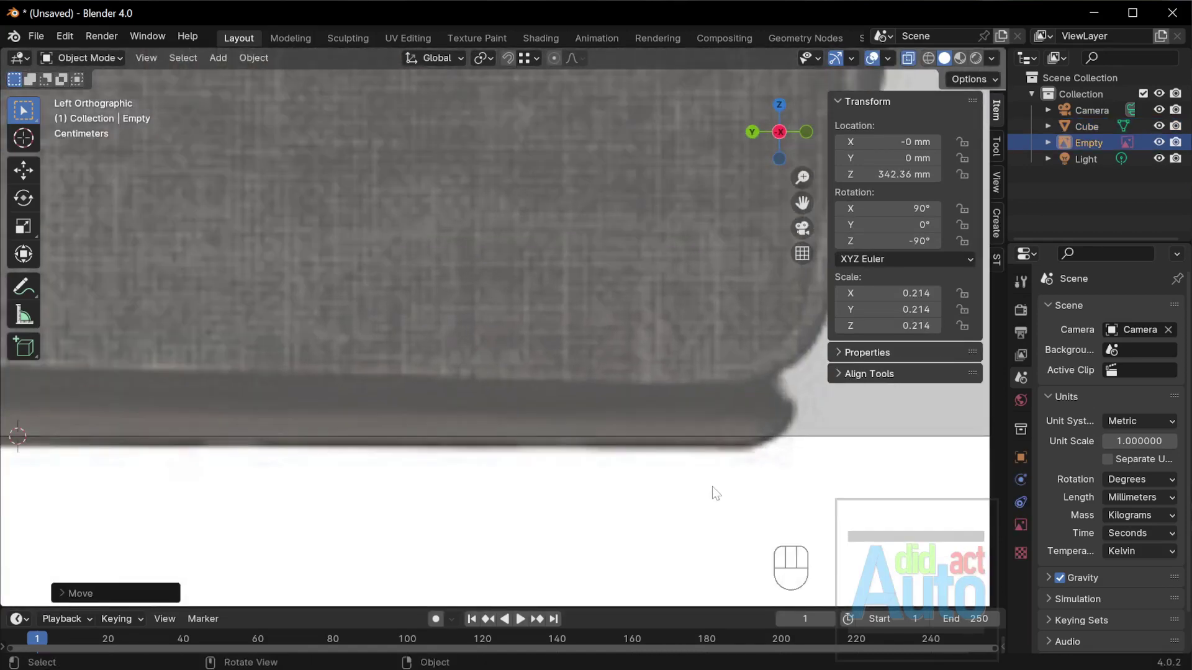
key("g")
key("z")
left_click(712, 478)
scroll(694, 482, "down", 8)
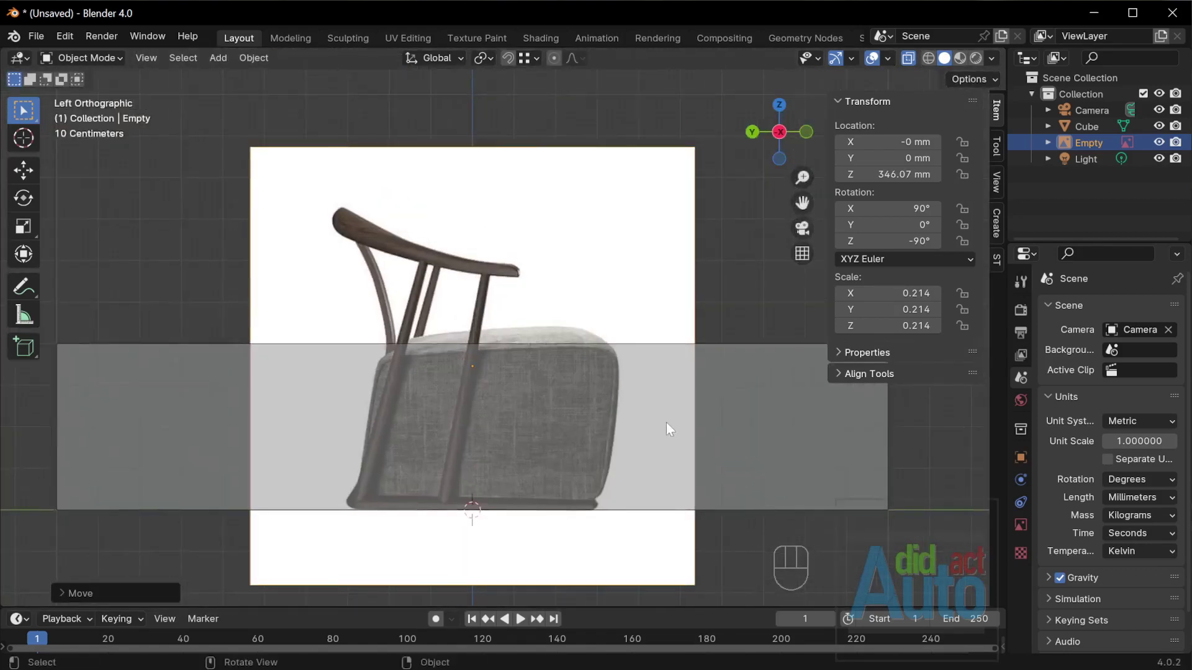
Set the cube's front face at the negative Y end to Y 0 mm.
middle_click_drag(668, 428, 646, 438, "shift")
left_click(746, 453)
key("Tab")
scroll(623, 416, "down", 3)
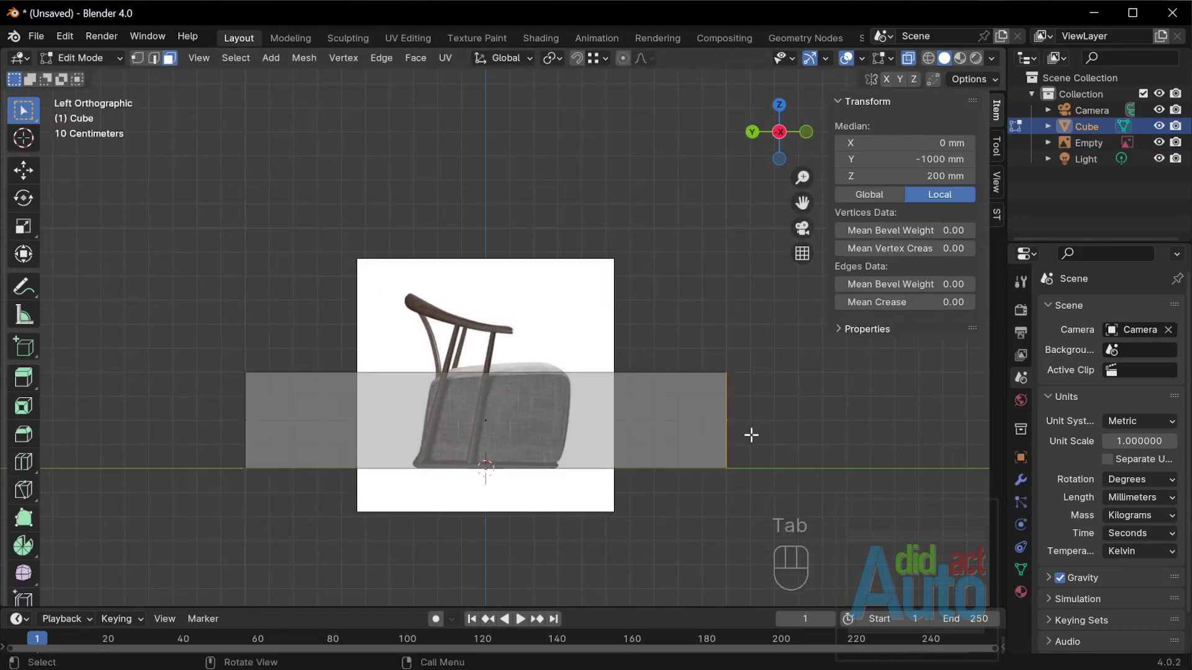
scroll(552, 497, "up", 2)
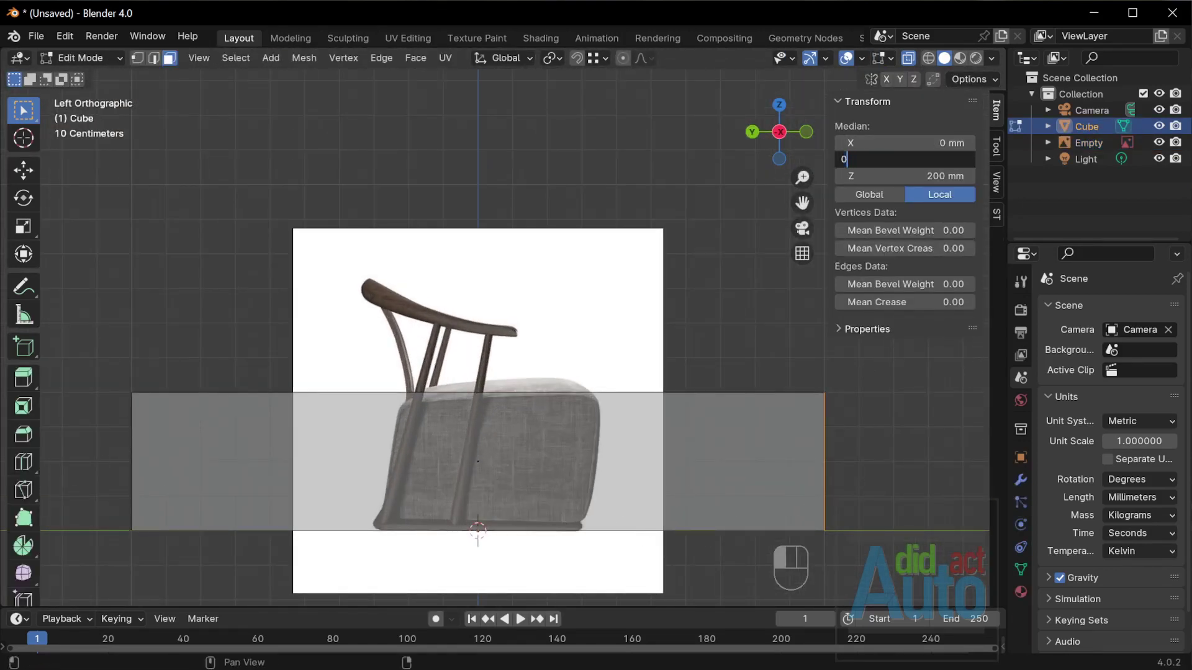
key("Return")
key("alt+a")
key("Tab")
Move the reference image along Y to about 352 mm so the seat front meets the cube's front face.
left_click(522, 468)
scroll(558, 385, "up", 3)
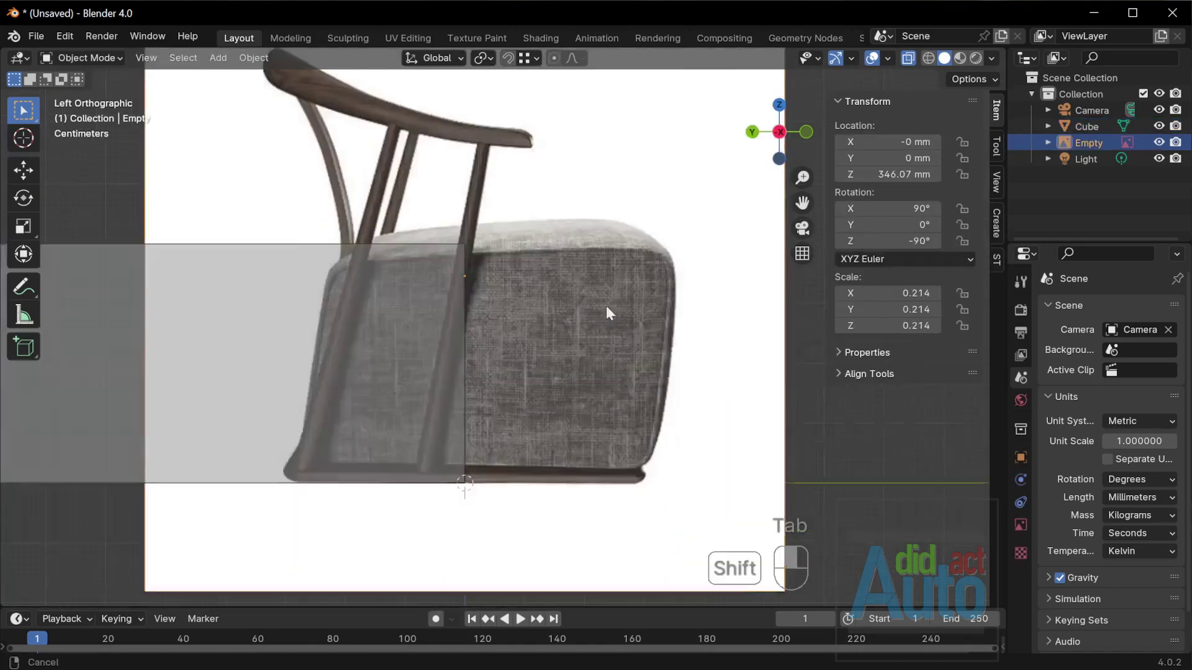
key("g")
key("y")
left_click(571, 394)
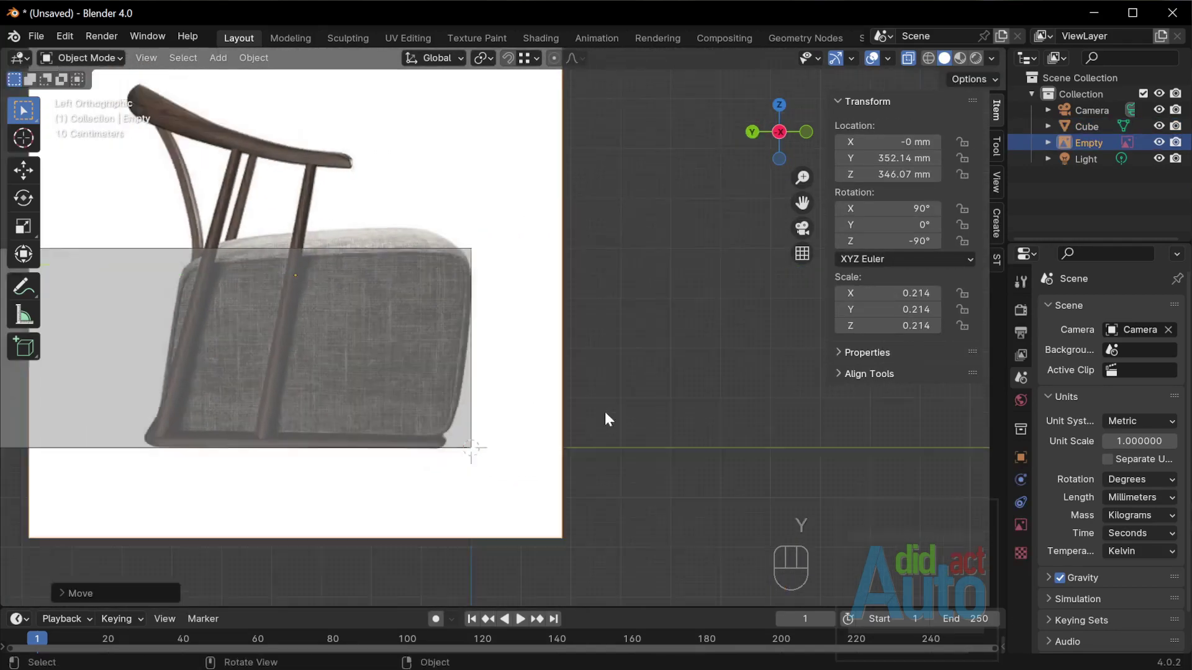
Move the cube's rear face along Y to 655 mm, matching the back end of the chair base.
scroll(608, 419, "down", 2)
left_click(397, 482)
key("Tab")
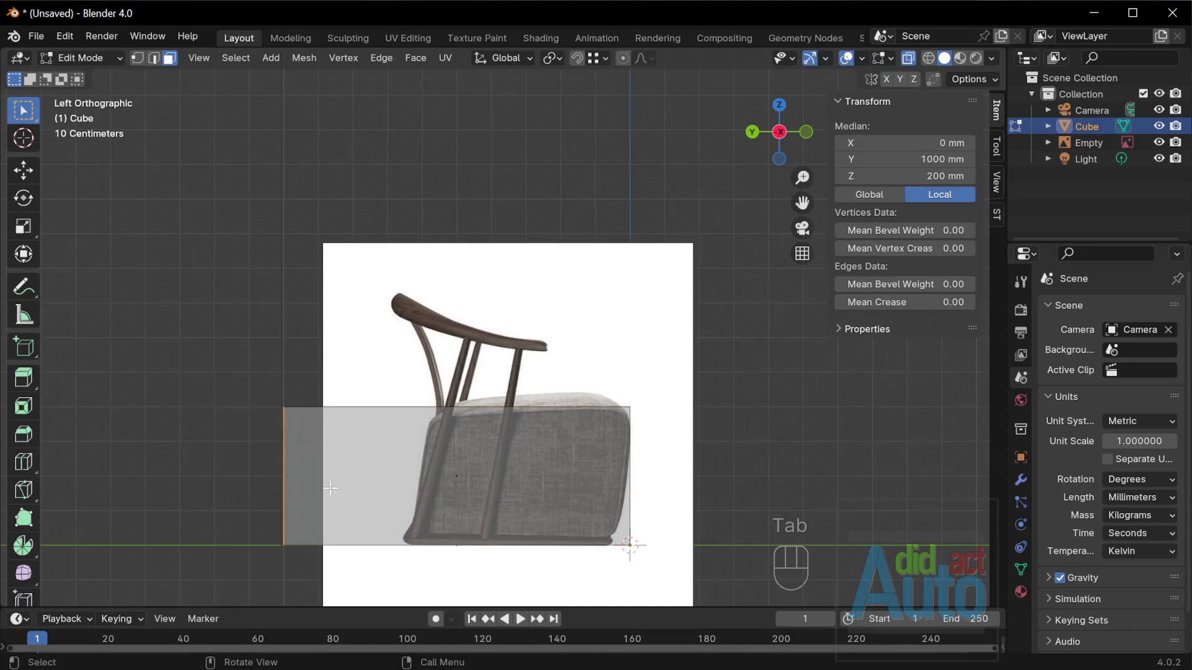
key("shift+space")
key("shift+space")
key("g")
left_click_drag(244, 476, 365, 474)
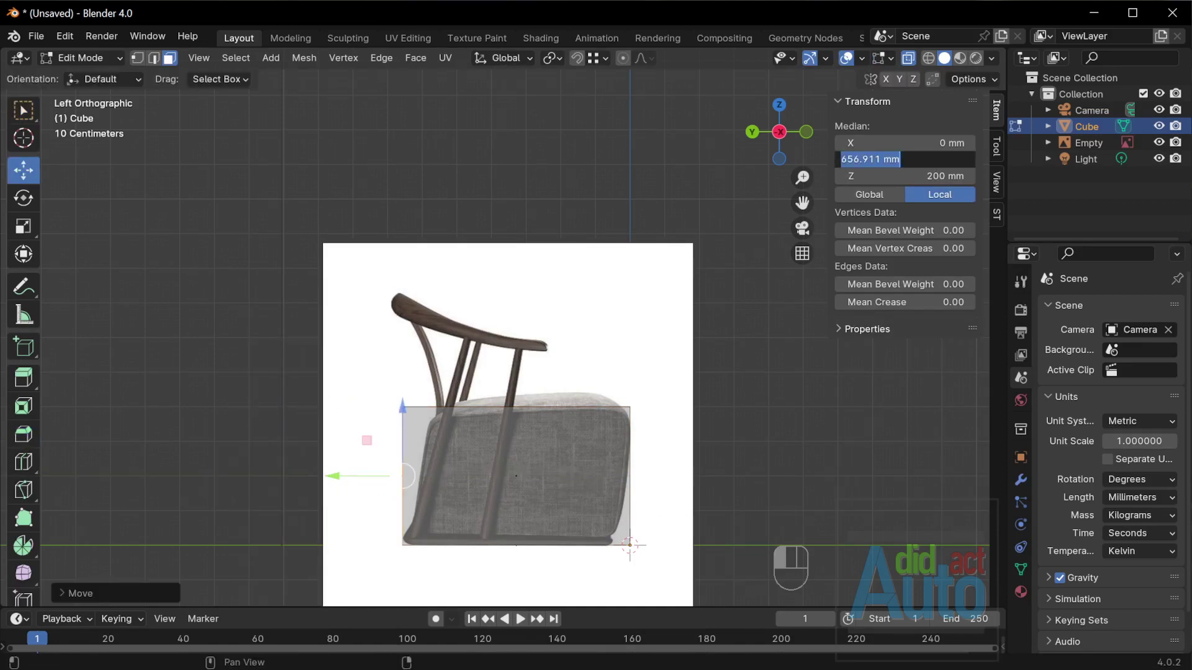
Extrude the cube's top face upward to about Z 730 mm, level with the top of the backrest.
left_click(506, 407)
scroll(506, 405, "up", 2)
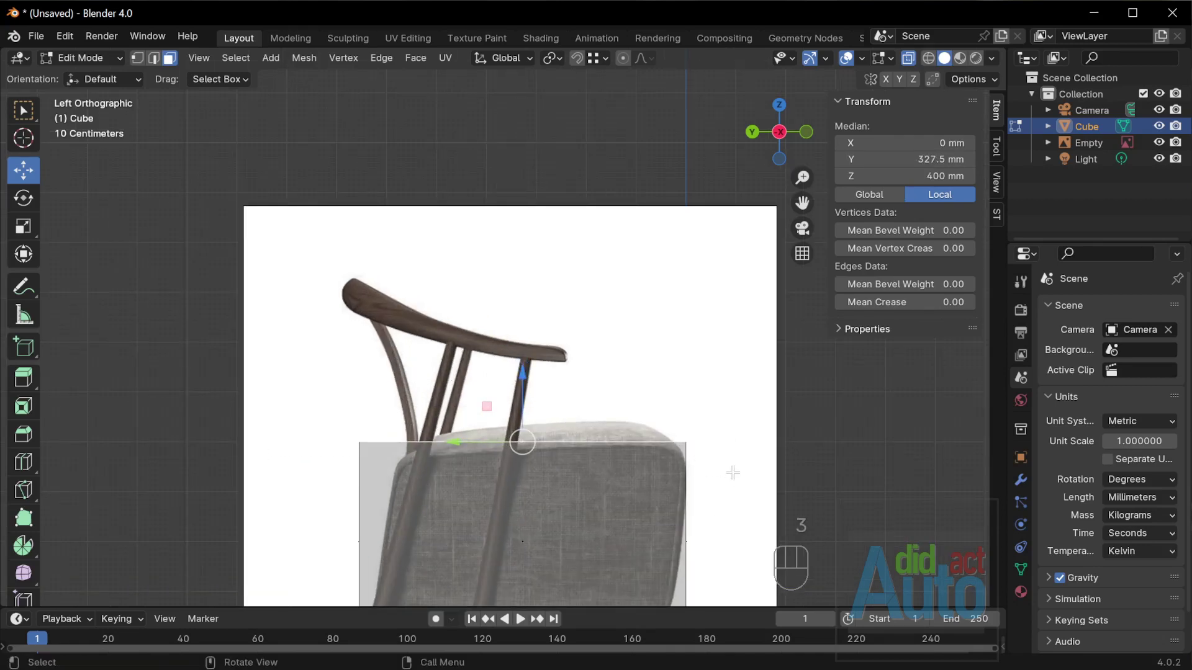
key("e")
left_click(729, 308)
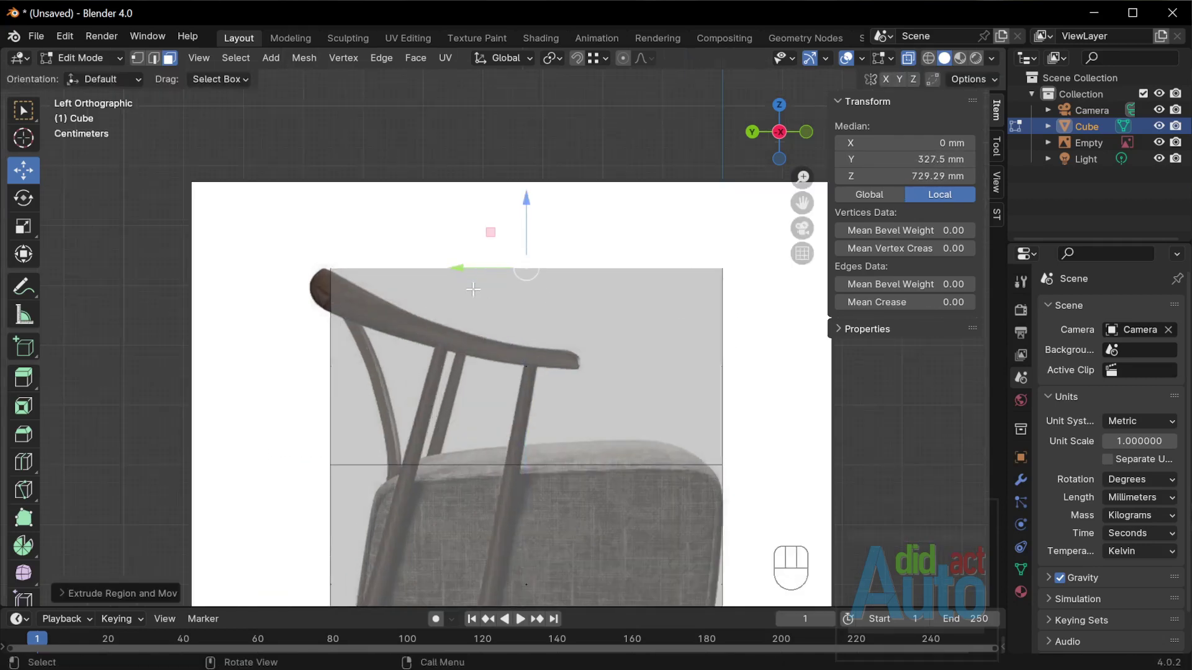
scroll(504, 289, "up", 3)
mouse_move(537, 212)
left_mouse_down()
mouse_move(538, 200)
mouse_move(537, 211)
left_mouse_up()
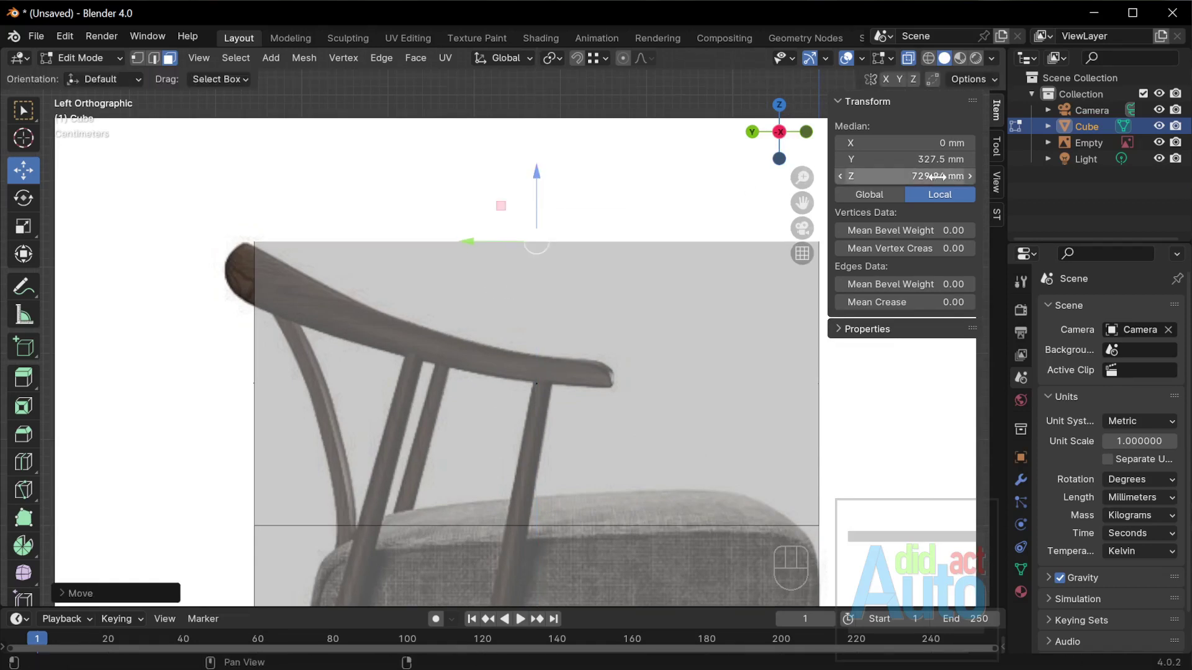
Select the rear faces and move them along Y to about 690 mm, flush with the backrest's rear end.
scroll(559, 279, "down", 5)
middle_click_drag(497, 298, 525, 219, "shift")
left_click_drag(391, 192, 462, 435)
scroll(373, 373, "up", 3)
middle_click_drag(345, 356, 513, 445, "shift")
scroll(513, 445, "up", 1)
left_click_drag(493, 455, 475, 456)
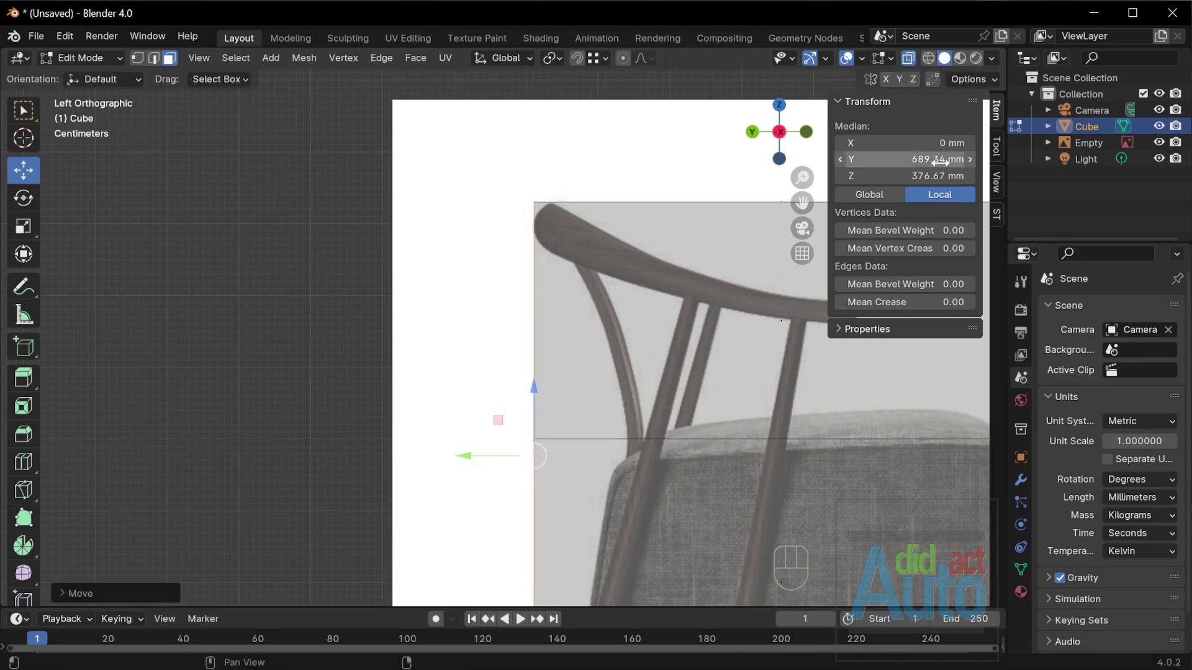
Add a vertical loop cut near the rear of the block at Y 655 mm.
left_click(519, 133)
scroll(519, 133, "down", 5)
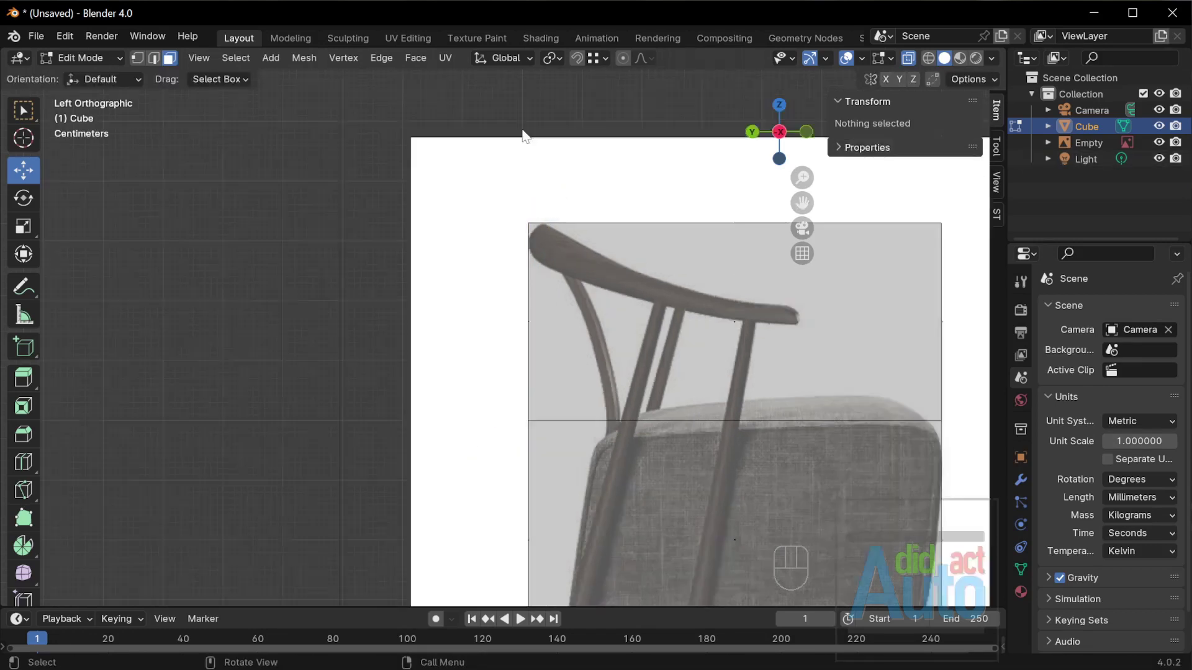
scroll(501, 311, "up", 4)
key("ctrl+r")
left_click(475, 293)
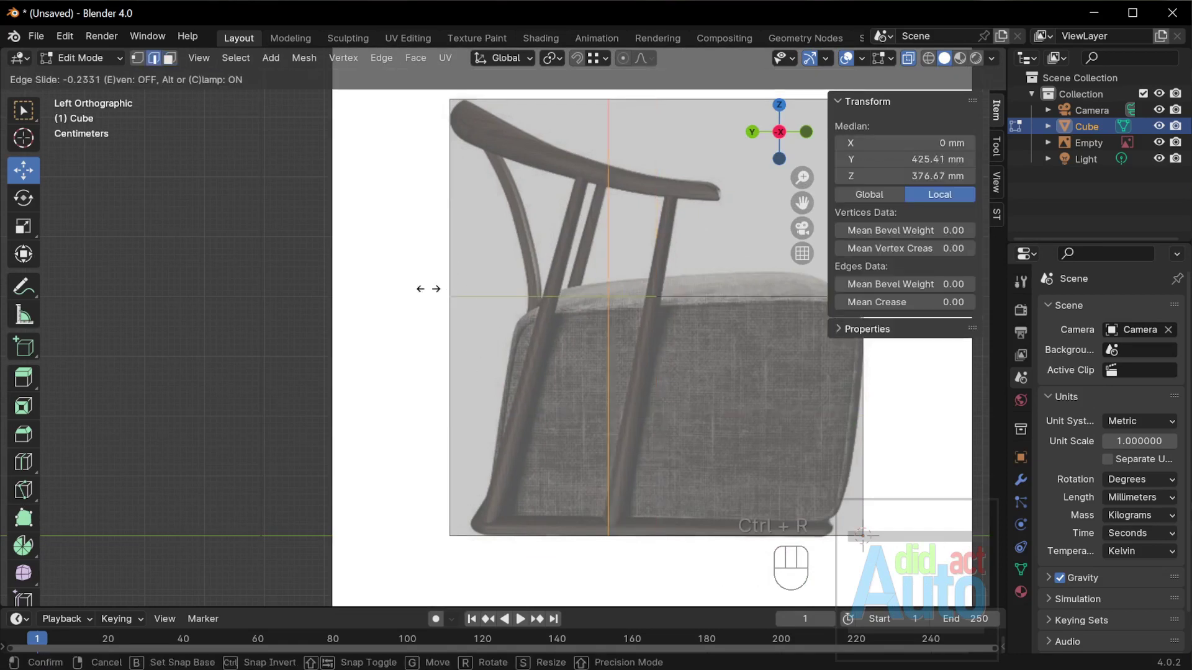
left_click(295, 286)
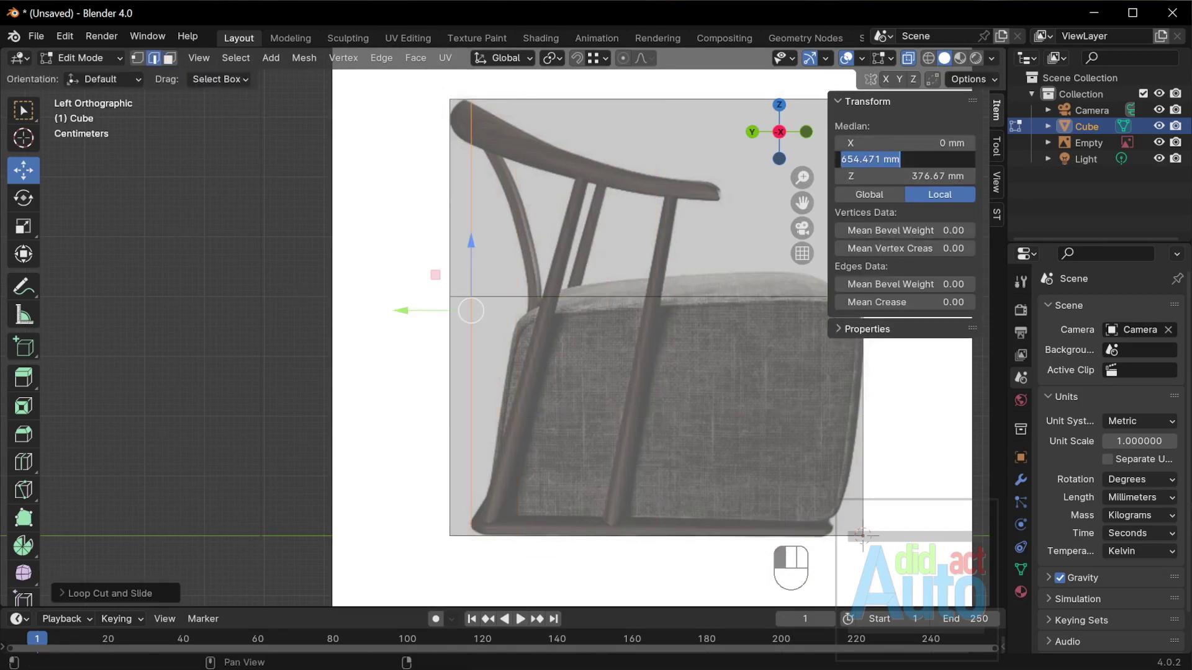
Add a horizontal loop cut through the upper section at Z 590 mm, at the armrest's height.
scroll(669, 336, "down", 2)
scroll(489, 334, "up", 4)
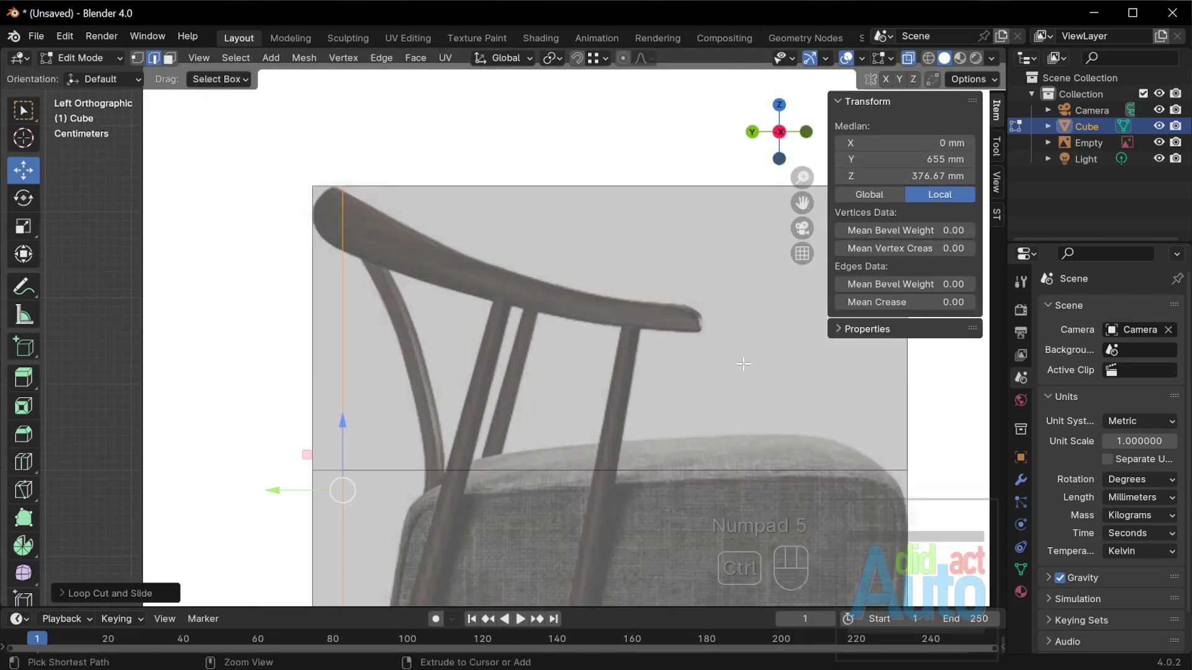
key("ctrl+r")
left_click(373, 298)
left_click(375, 290)
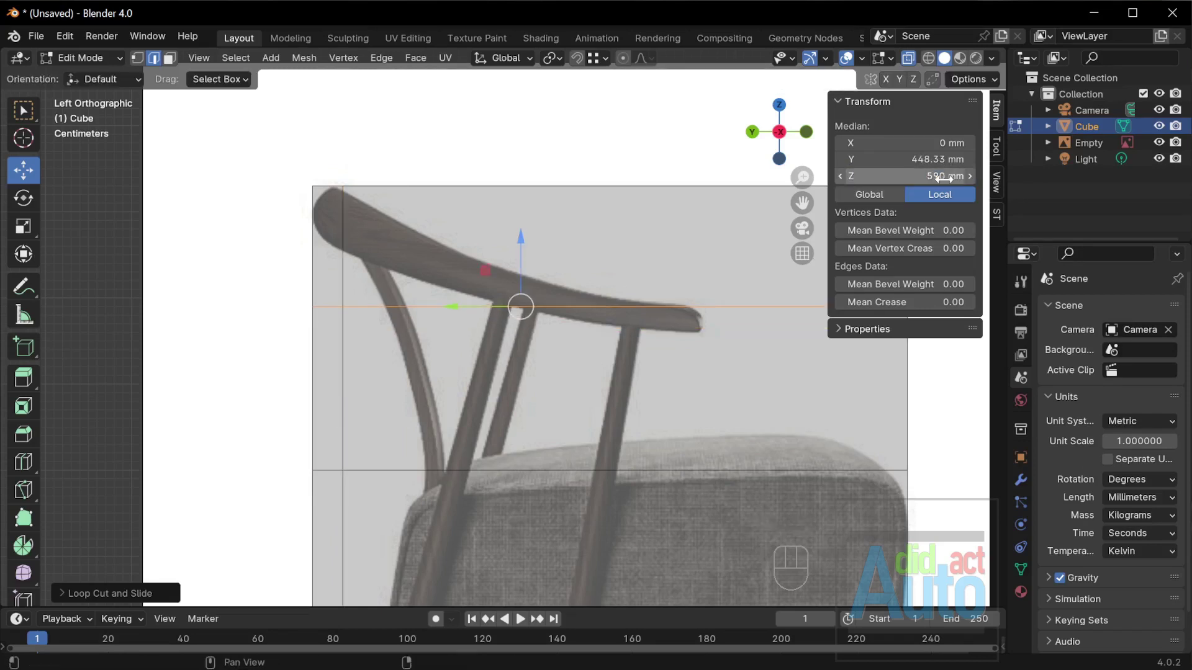
Add a vertical loop cut at Y 240 mm, at the front tip of the armrest.
scroll(601, 393, "down", 2)
middle_click_drag(600, 392, 497, 291, "shift")
key("ctrl+r")
left_click(577, 238)
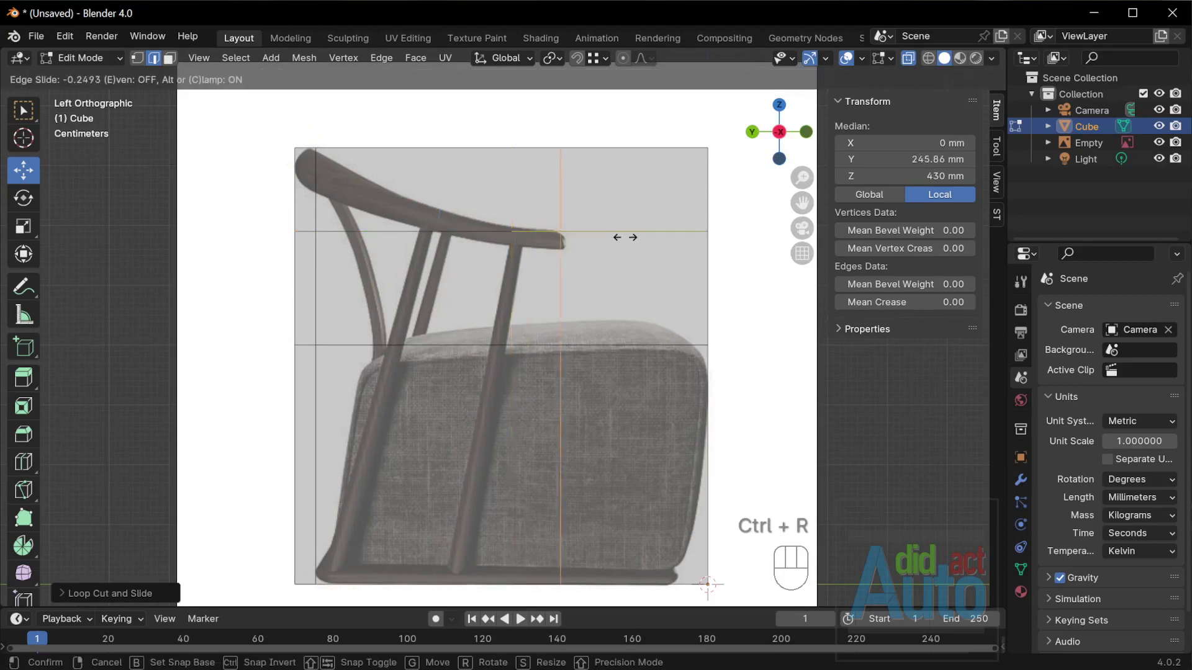
left_click(627, 239)
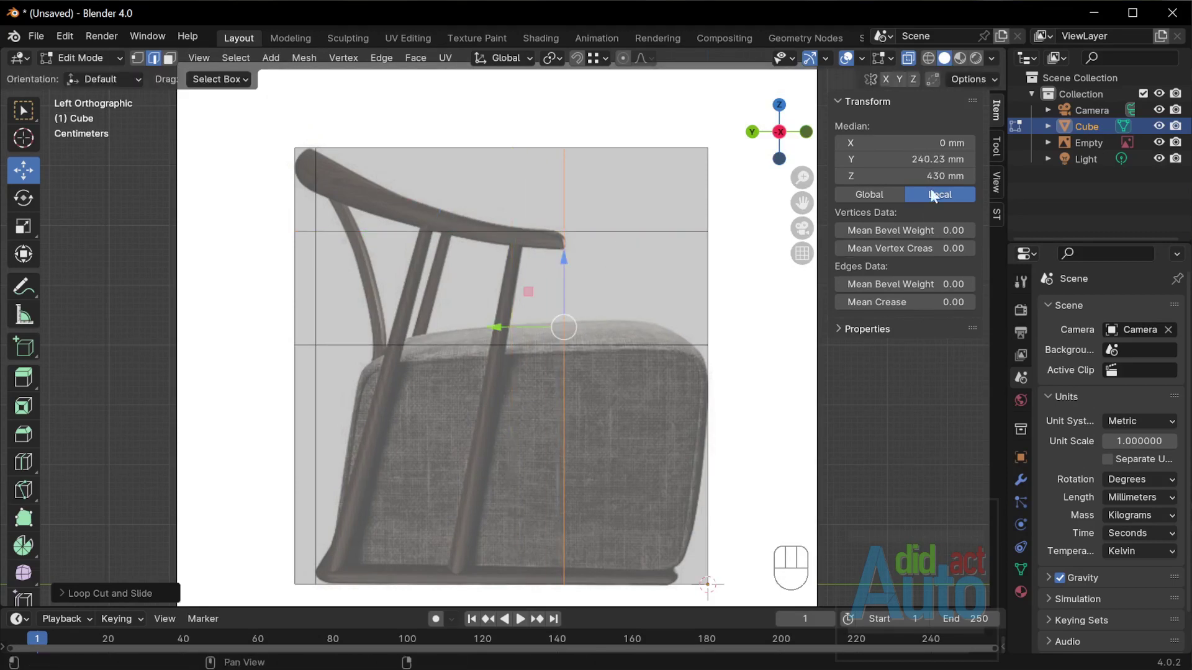
Add a vertical loop cut at about Y 320 mm, at the top of the front armrest post.
middle_click_drag(489, 520, 528, 442, "shift")
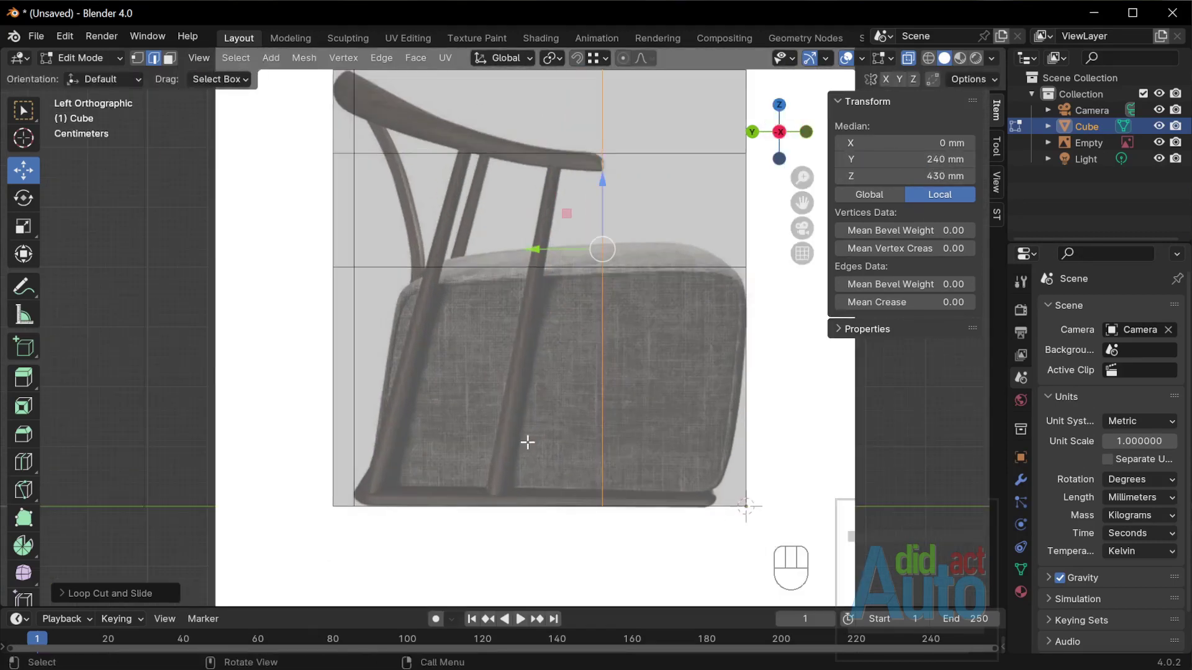
left_click(540, 156)
left_click(610, 151)
scroll(544, 272, "down", 2)
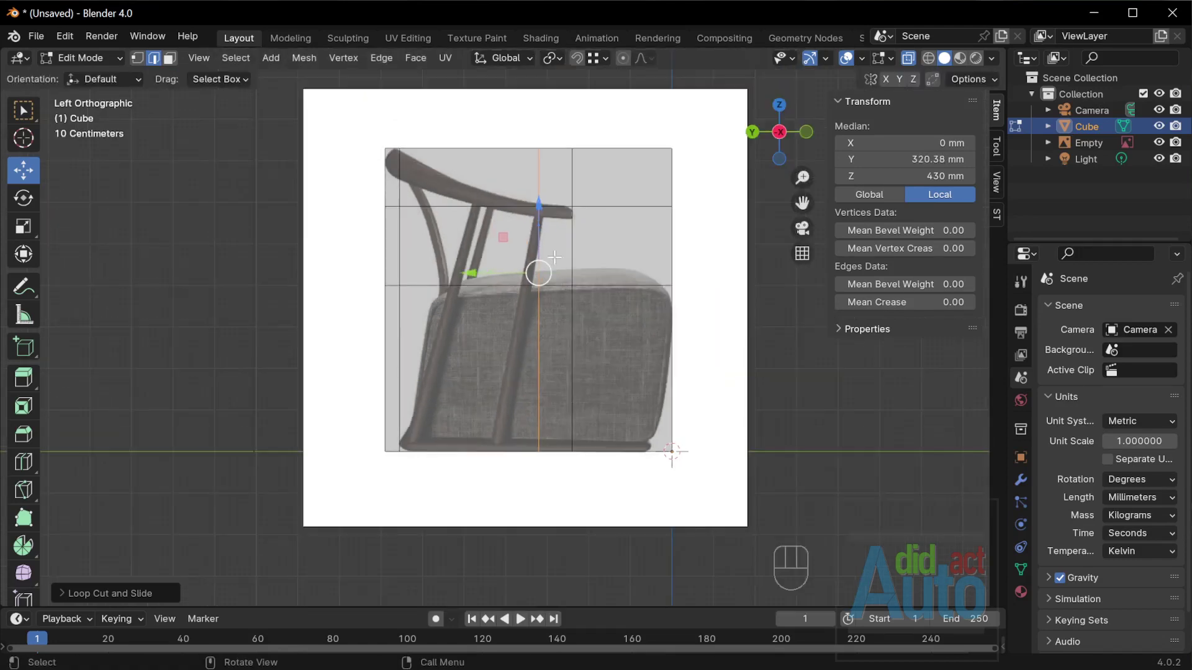
Move the bottom vertices of the front post's loop along Y to about 415 mm to follow the post's slant.
scroll(546, 264, "up", 2)
key("1")
left_click_drag(522, 471, 567, 507)
key("g")
key("y")
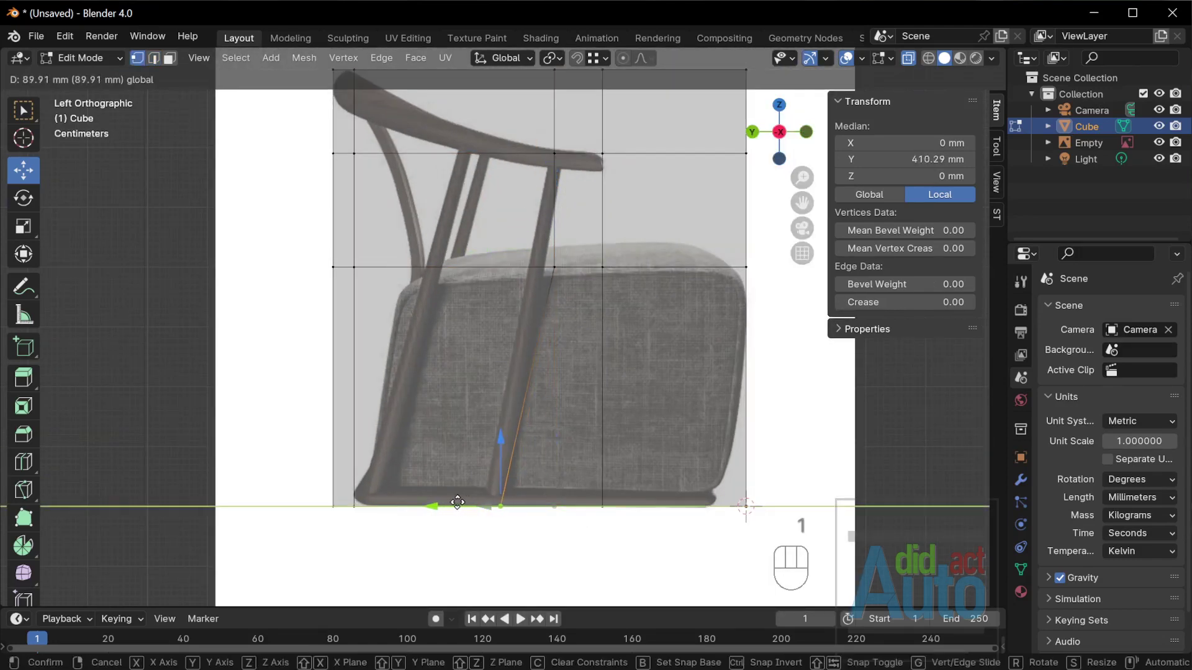
left_click(540, 363)
left_click_drag(598, 306, 599, 305)
scroll(572, 284, "up", 5)
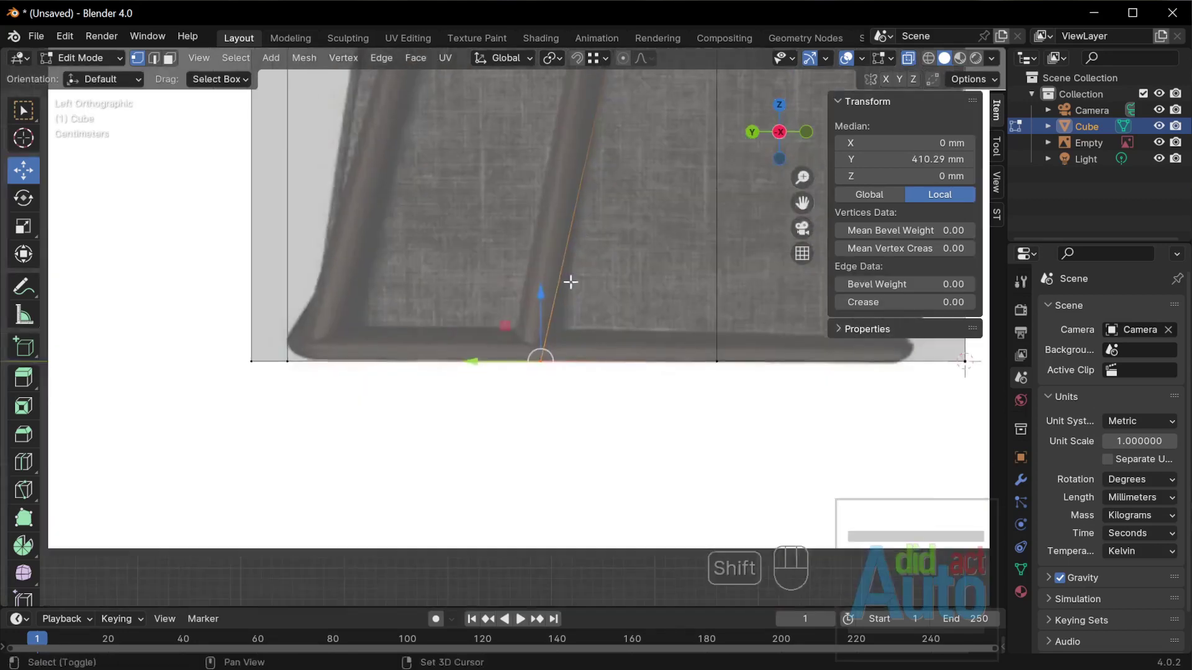
key("g")
left_click(497, 368)
Add a horizontal loop cut near the bottom of the block at Z 25 mm, along the base rail's upper edge.
scroll(496, 368, "down", 2)
key("ctrl+r")
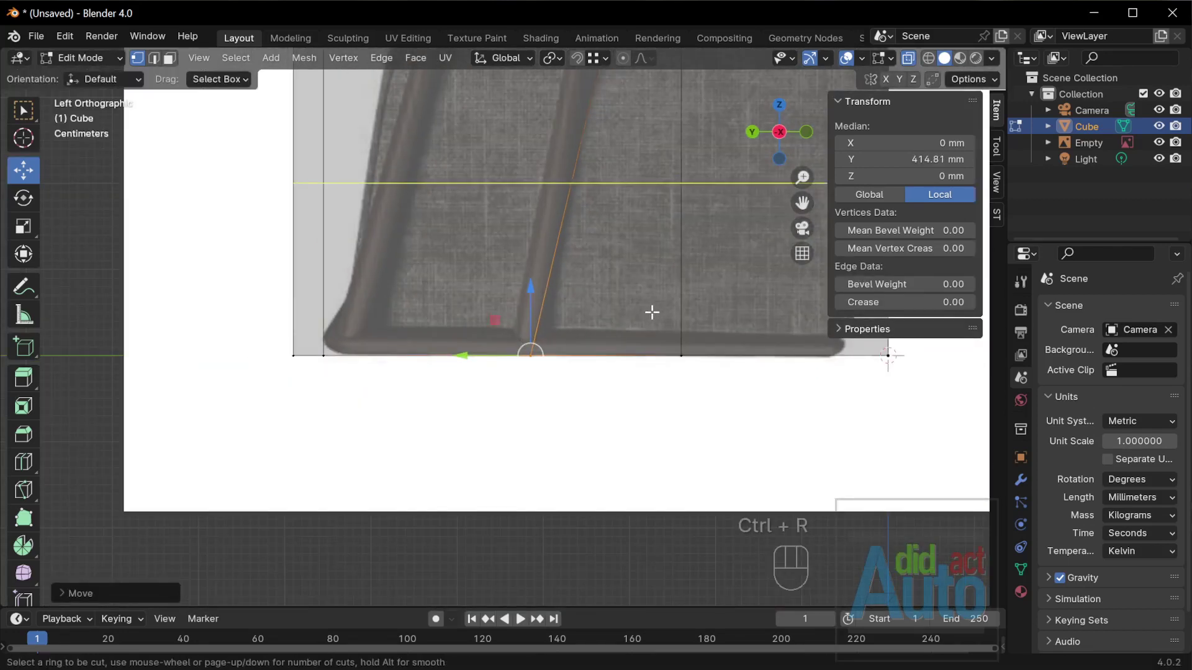
left_click(651, 311)
left_click(663, 463)
left_click(900, 177)
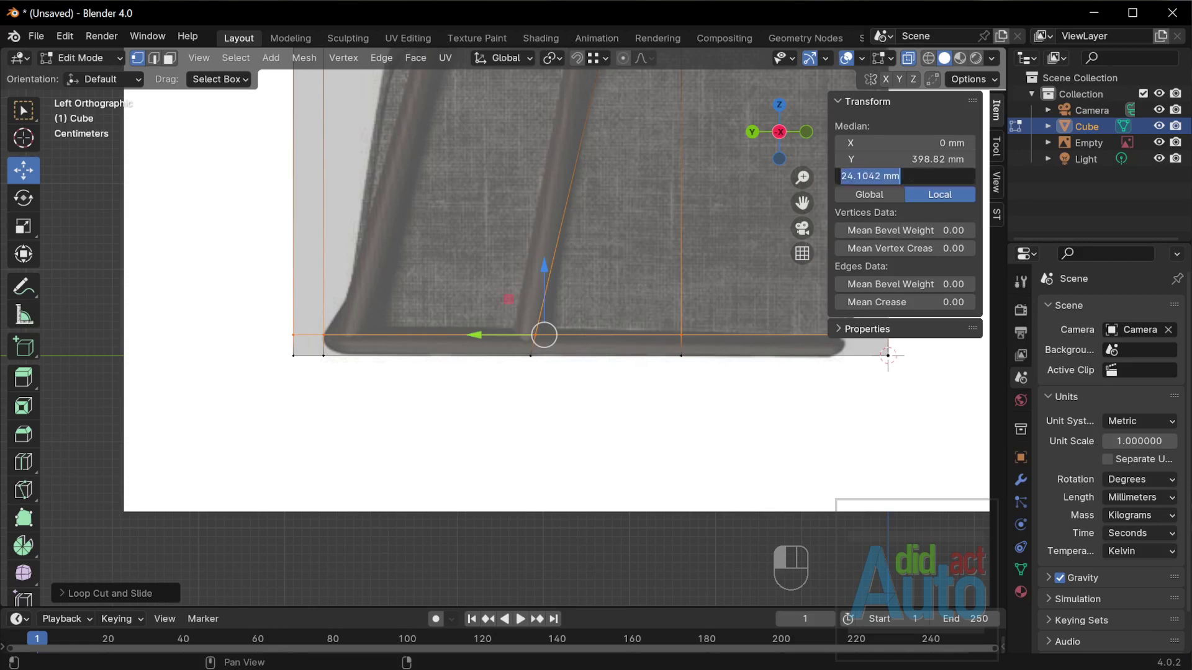
type("25")
key("Return")
left_click(585, 393)
Move the vertices where the front post meets the base rail along Y to about 416 mm.
scroll(742, 410, "up", 3)
middle_click_drag(742, 410, 505, 364, "shift")
left_click_drag(504, 364, 570, 401)
left_click_drag(475, 385, 462, 385)
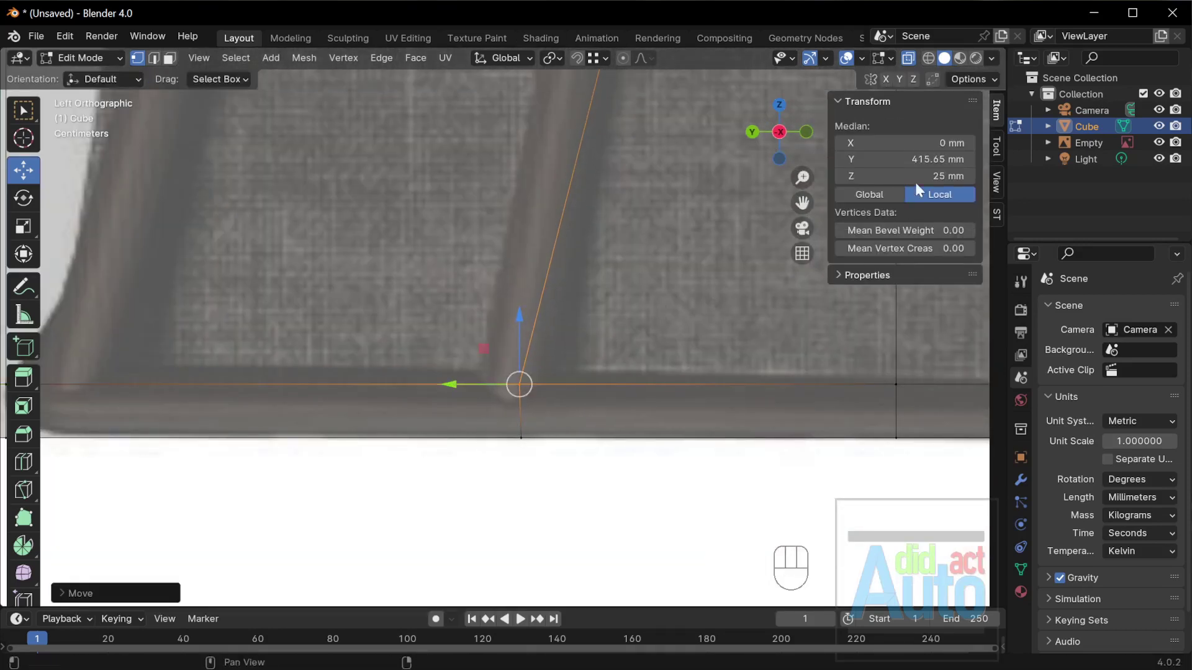
Set the Y position of the vertices where the front armrest post meets the base rail to 415 mm.
type("415")
key("Return")
scroll(649, 308, "down", 7)
Move the front post loop's vertices on the Z 400 mm seat line along Y to about 351 mm.
middle_click_drag(649, 309, 652, 462, "shift")
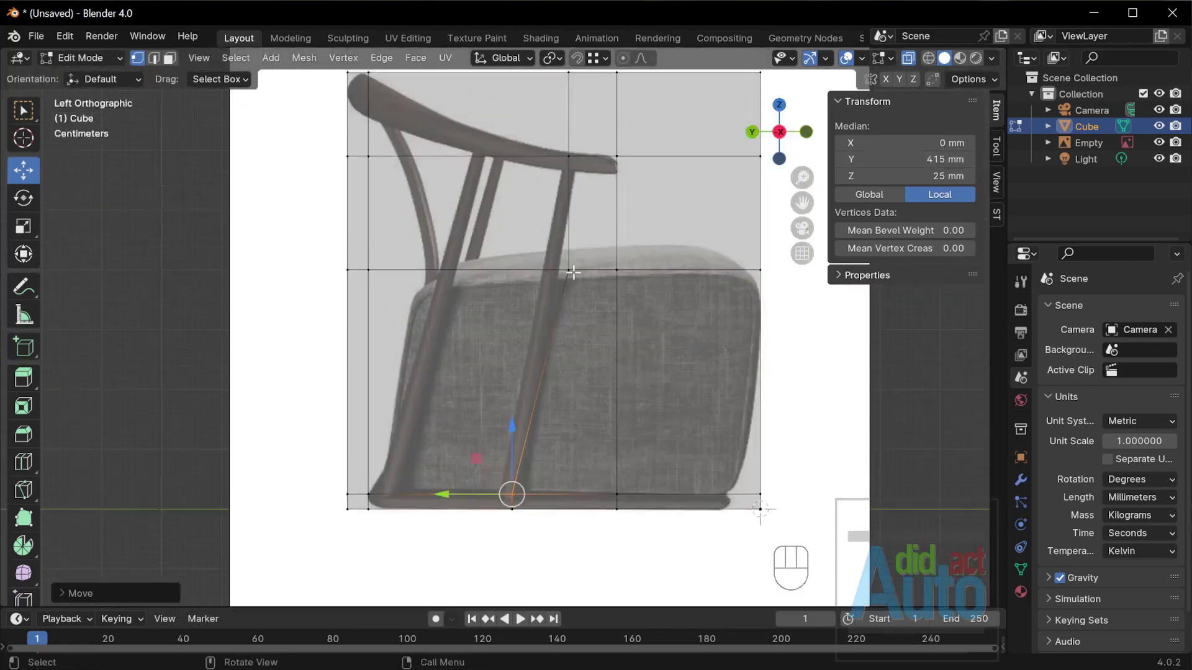
scroll(569, 269, "up", 3)
left_click(596, 245)
left_click_drag(565, 227, 536, 221)
Move the front post loop's upper vertices, at the armrest and the block's upper edge, to Y 315 mm.
scroll(536, 221, "down", 2)
middle_click_drag(536, 222, 544, 389, "shift")
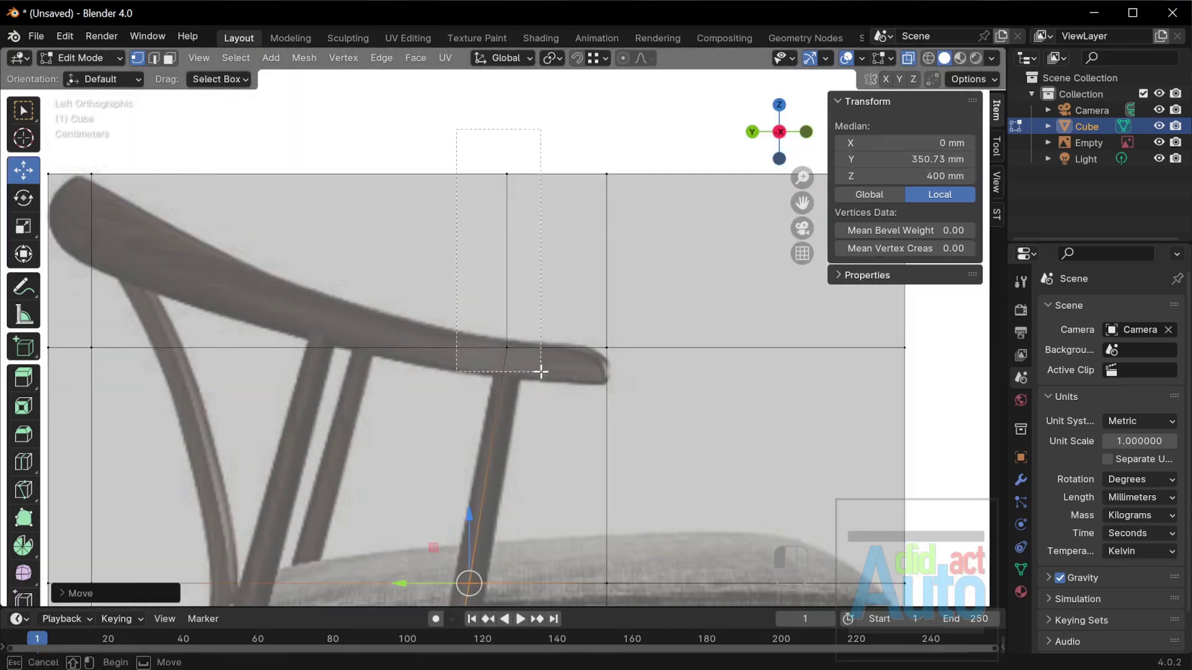
left_click_drag(541, 372, 541, 372)
scroll(503, 326, "up", 2)
left_click_drag(467, 232, 474, 229)
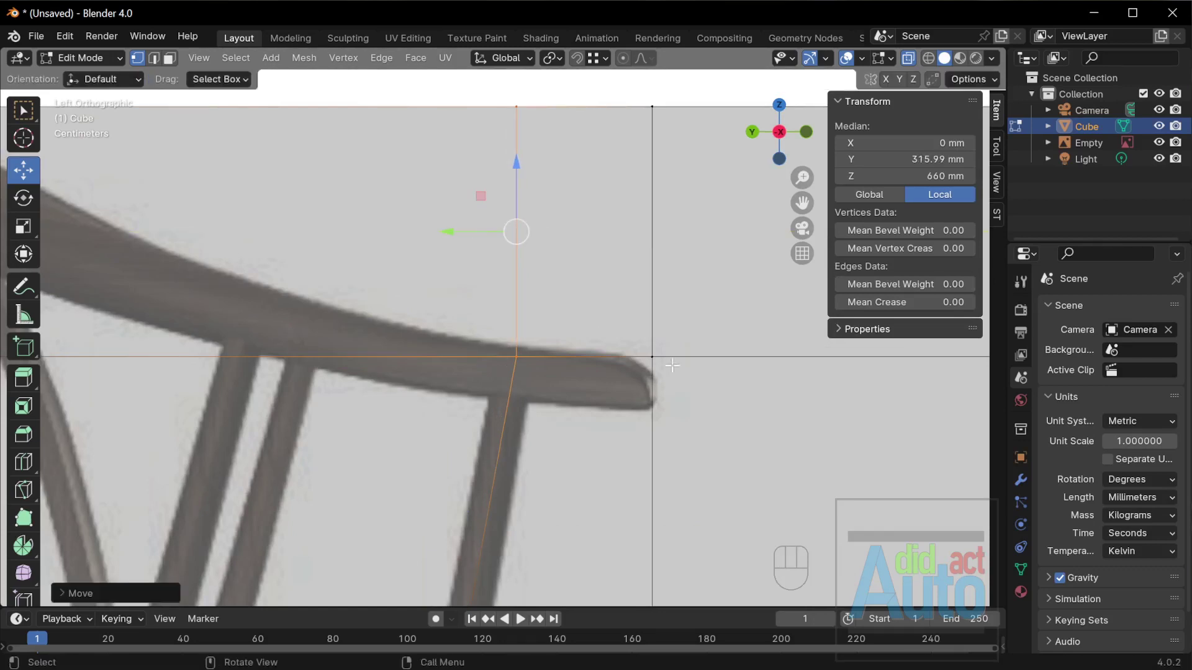
left_click(913, 159)
type("315")
key("Return")
Add a vertical loop cut along the rear armrest post and move it along Y to about 495 mm.
scroll(575, 399, "down", 3)
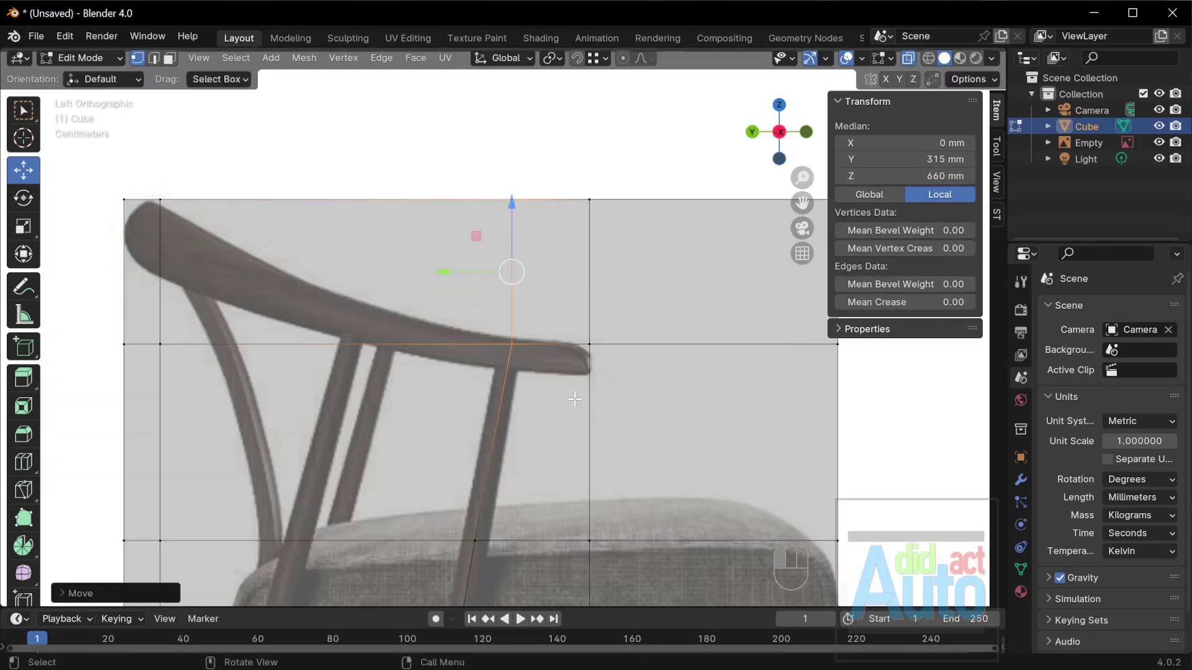
left_click(575, 399)
middle_click_drag(575, 399, 639, 271, "shift")
scroll(638, 271, "down", 3)
middle_click_drag(590, 362, 647, 210, "shift")
middle_click_drag(542, 242, 538, 324, "shift")
key("ctrl+r")
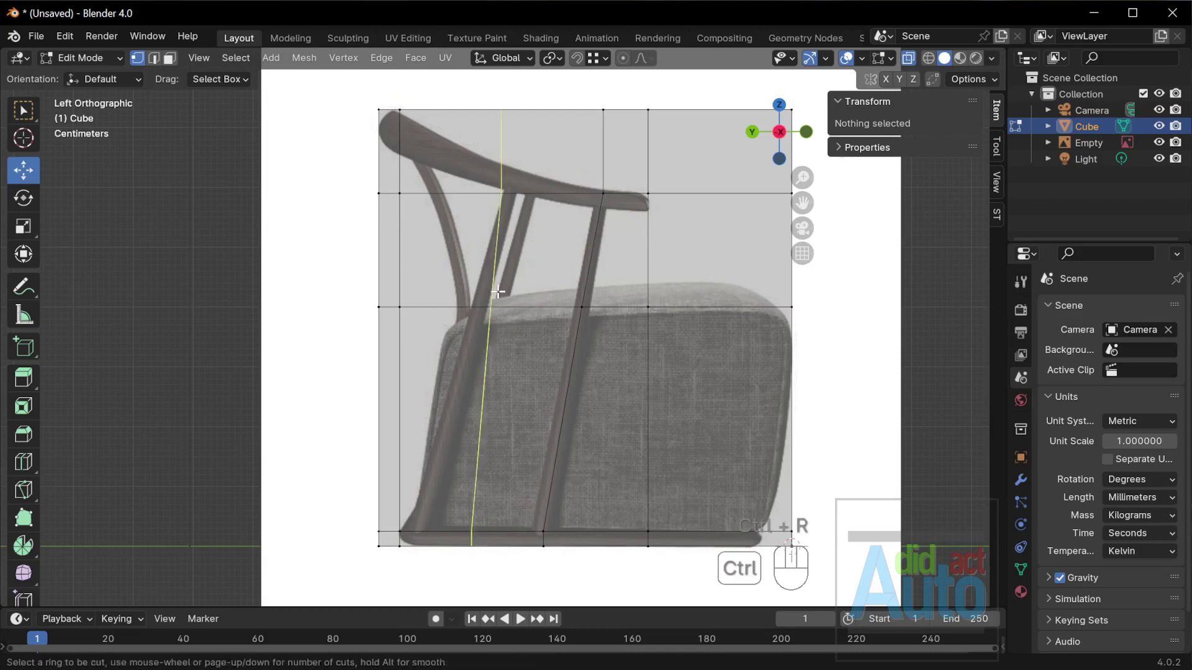
left_click(498, 292)
key("Escape")
scroll(463, 314, "up", 1)
left_click_drag(448, 340, 458, 342)
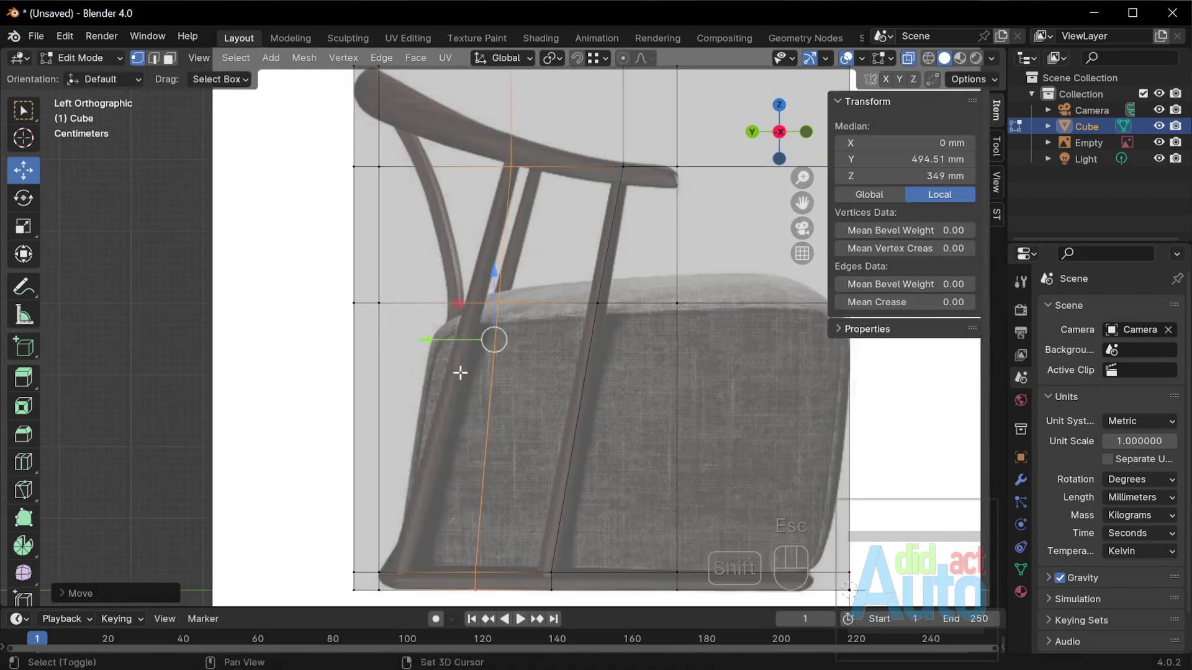
Move the rear post loop's lower vertices at the base rail to Y 625 mm.
scroll(460, 373, "up", 2)
middle_click_drag(456, 429, 533, 317, "shift")
scroll(532, 372, "up", 2)
left_click_drag(546, 451, 340, 447)
type("625")
key("Return")
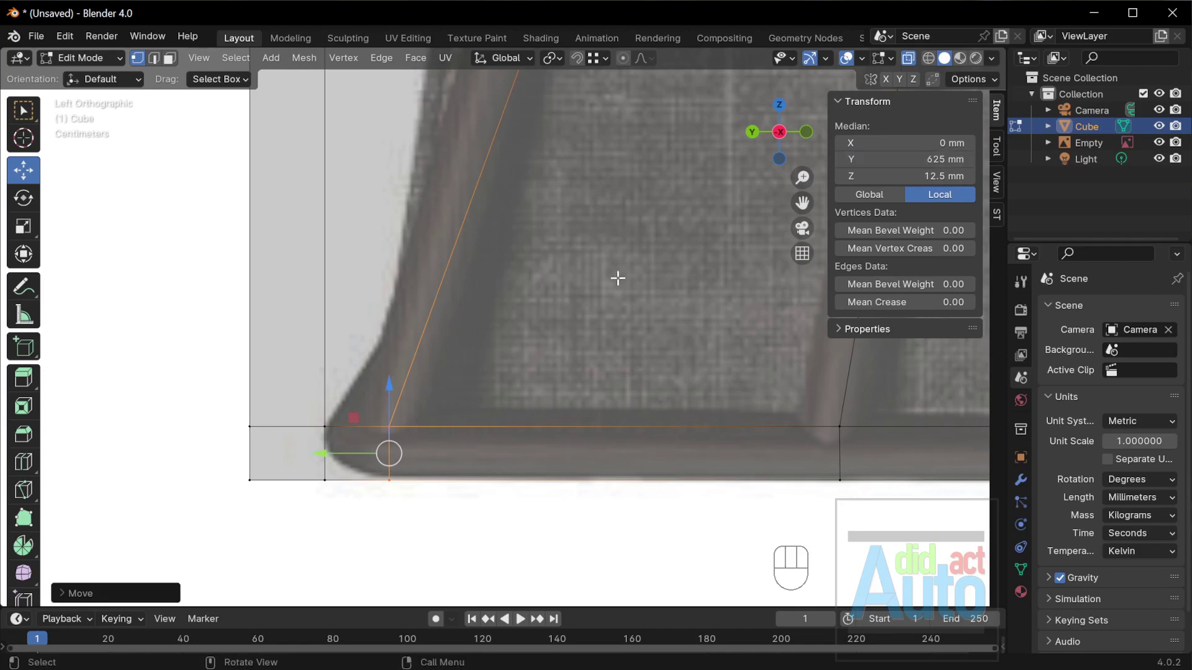
Move the rear post loop's vertices on the Z 400 mm seat line along Y to about 521 mm.
scroll(551, 418, "down", 3)
scroll(647, 293, "up", 2)
scroll(539, 443, "up", 1)
left_click(592, 443)
left_click_drag(539, 443, 452, 426)
Move the rear post loop's upper vertices, at the armrest and the block's upper edge, along Y to about 470 mm.
scroll(484, 521, "down", 2)
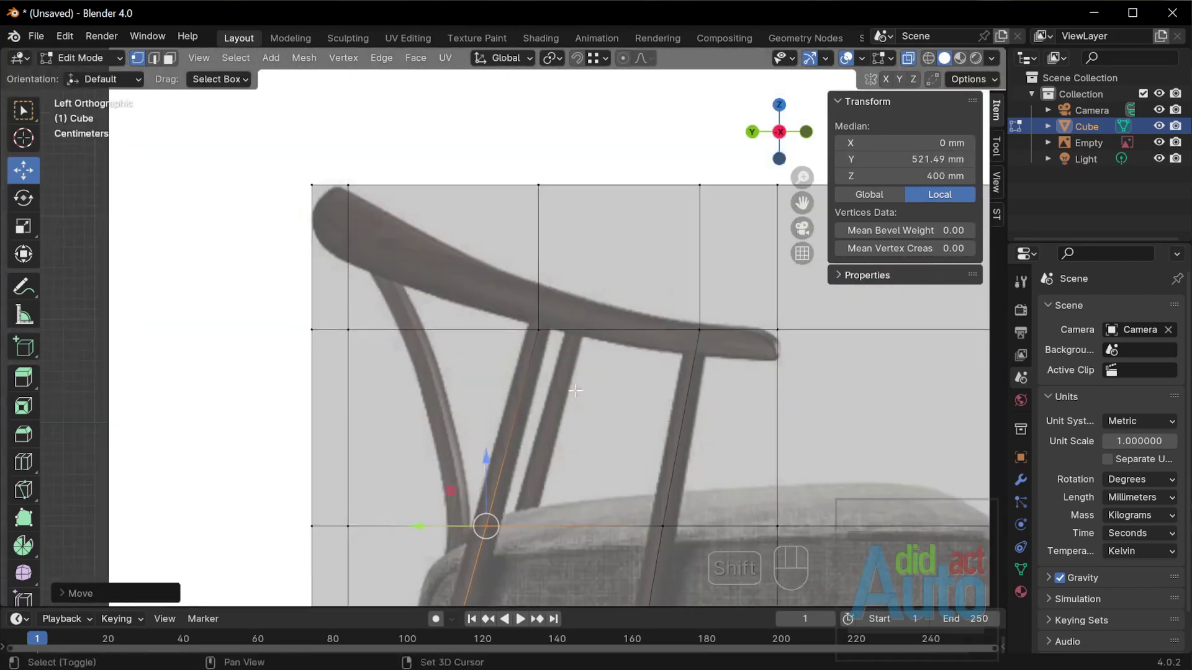
scroll(590, 341, "up", 2)
scroll(507, 157, "up", 1)
left_click(592, 438)
scroll(612, 460, "up", 1)
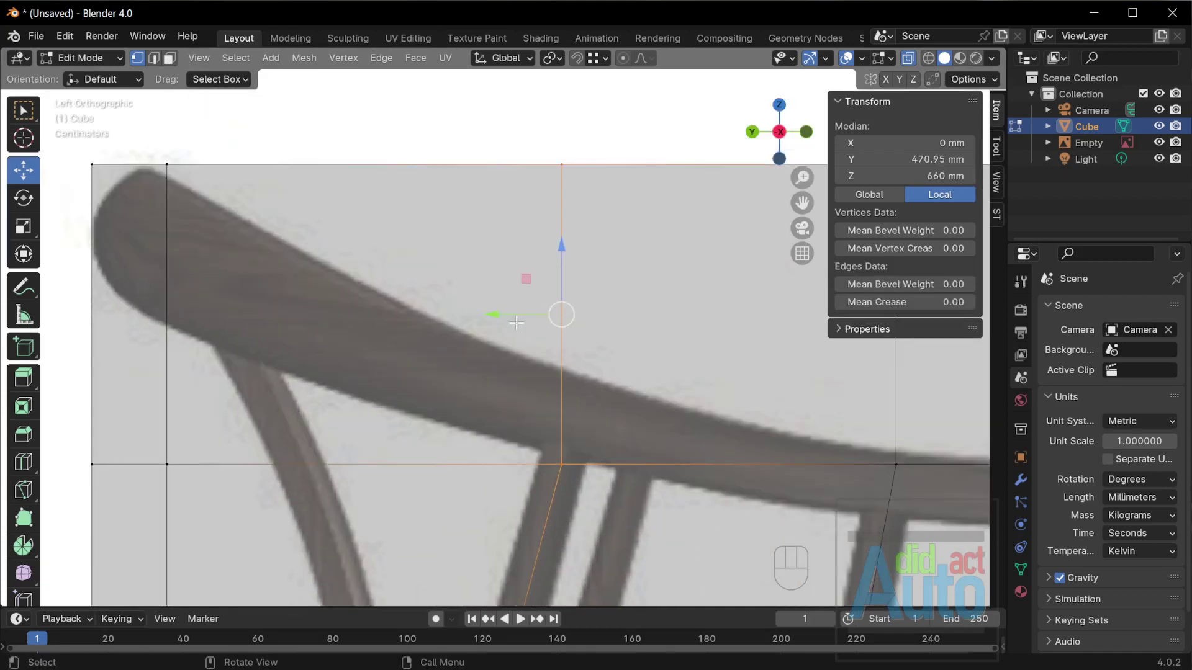
left_click_drag(516, 323, 511, 308)
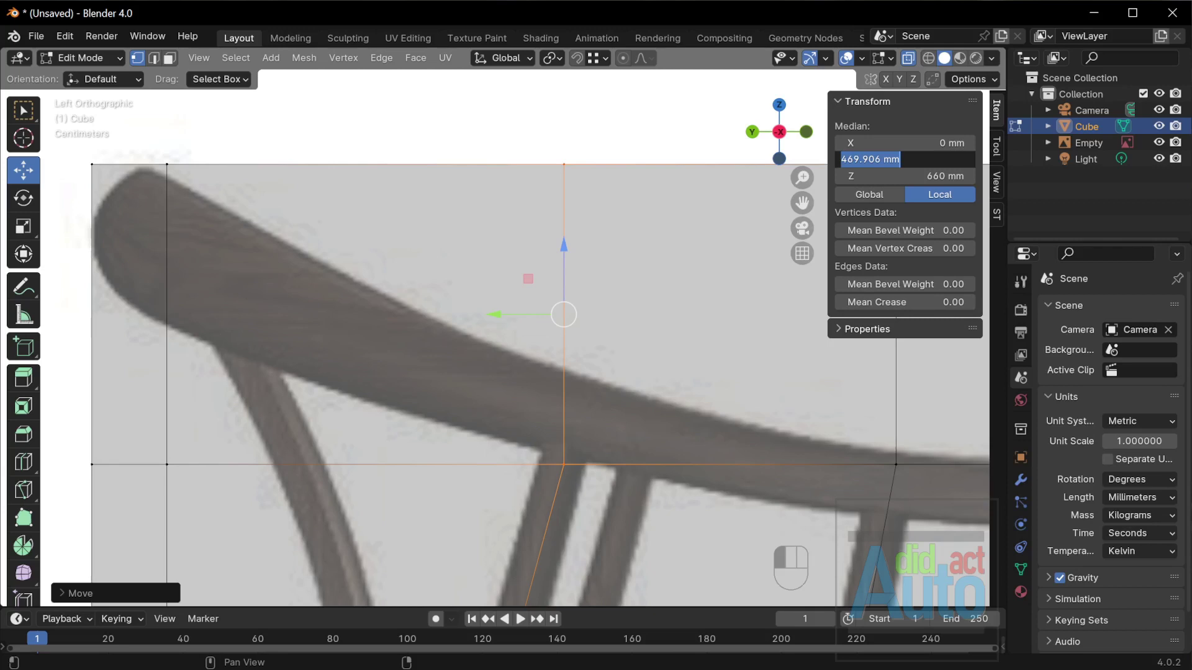
type("670")
key("Return")
key("ctrl+z")
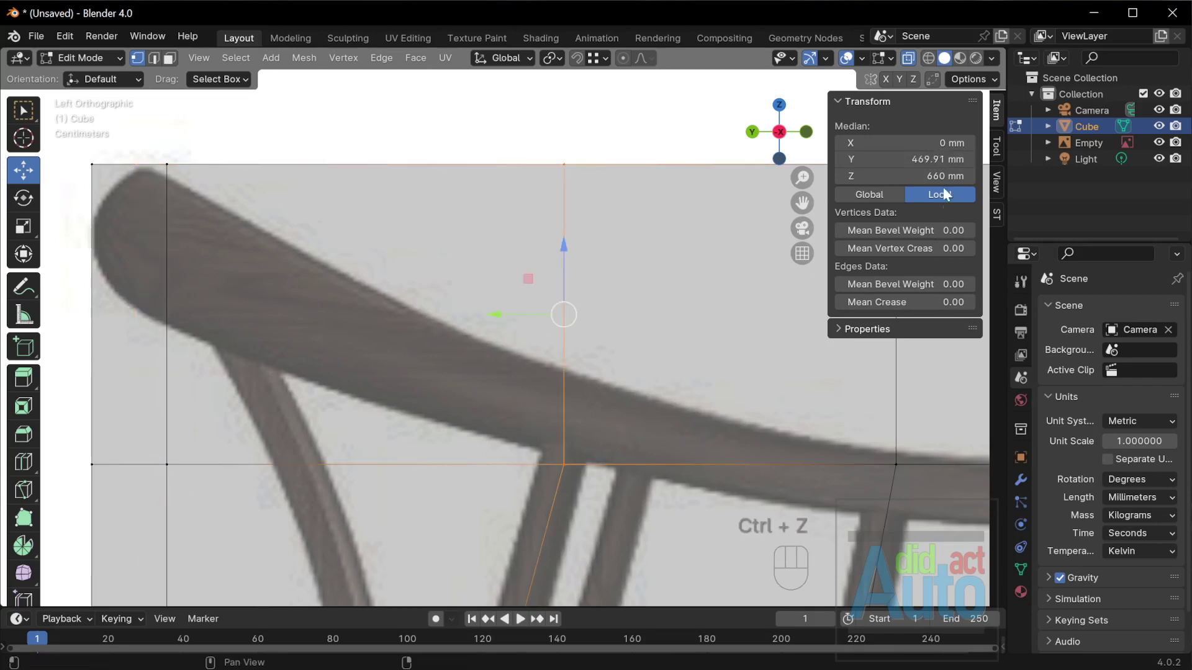
Examine how the loop cuts follow the slanted armrest posts and the base rail in the reference image.
scroll(452, 412, "down", 7)
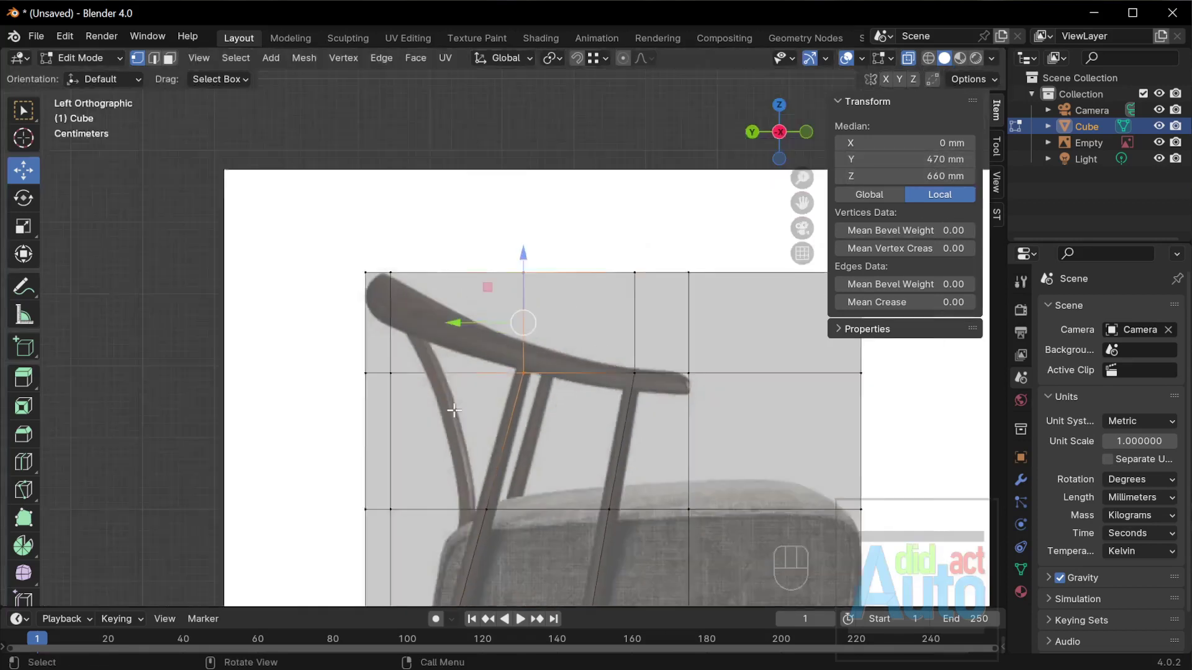
middle_click_drag(512, 509, 522, 333, "shift")
scroll(522, 333, "up", 2)
scroll(522, 333, "down", 2)
middle_click_drag(529, 293, 567, 323, "shift")
middle_click_drag(580, 421, 503, 290, "shift")
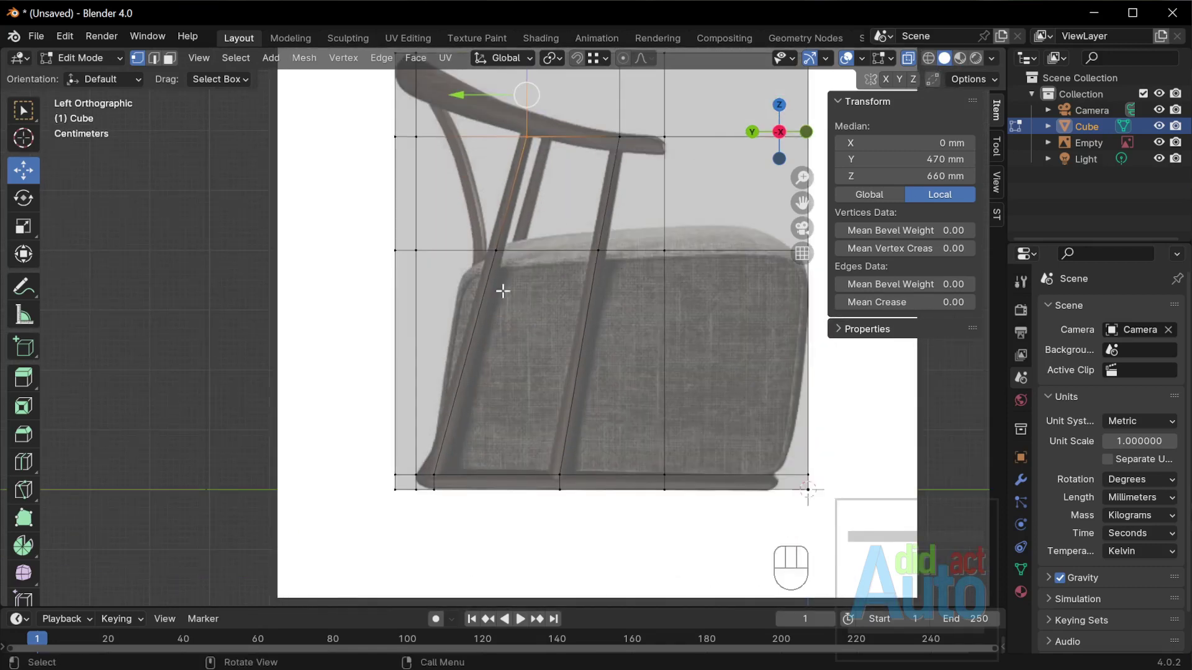
scroll(567, 314, "down", 1)
scroll(498, 405, "up", 2)
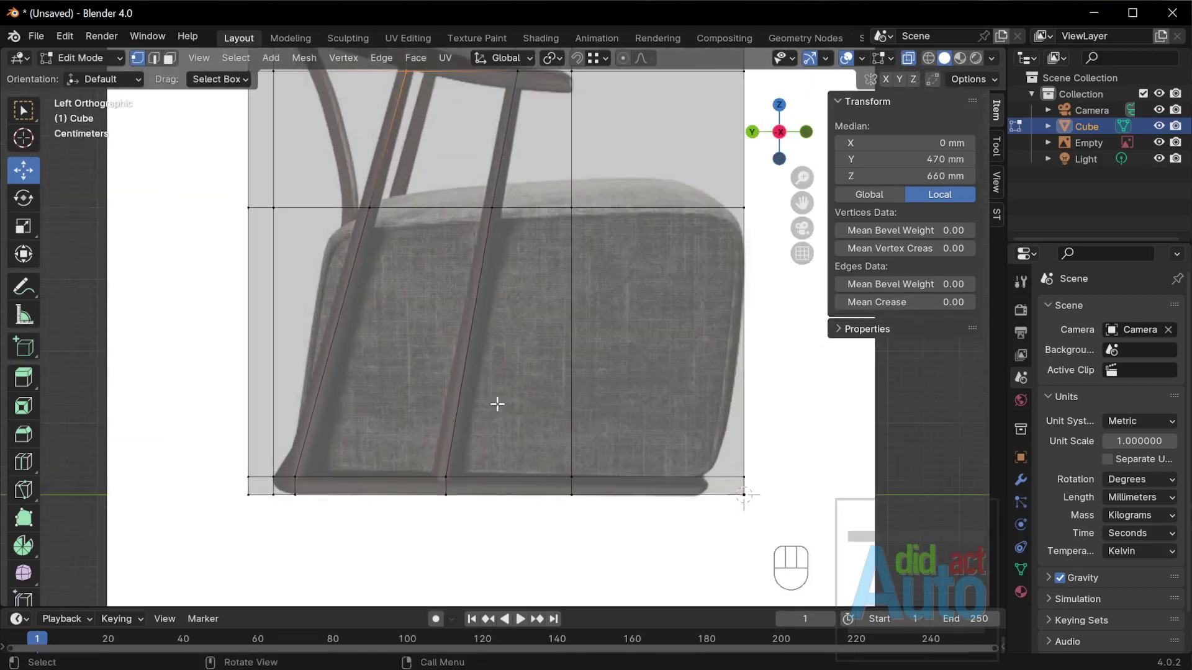
scroll(636, 316, "down", 1)
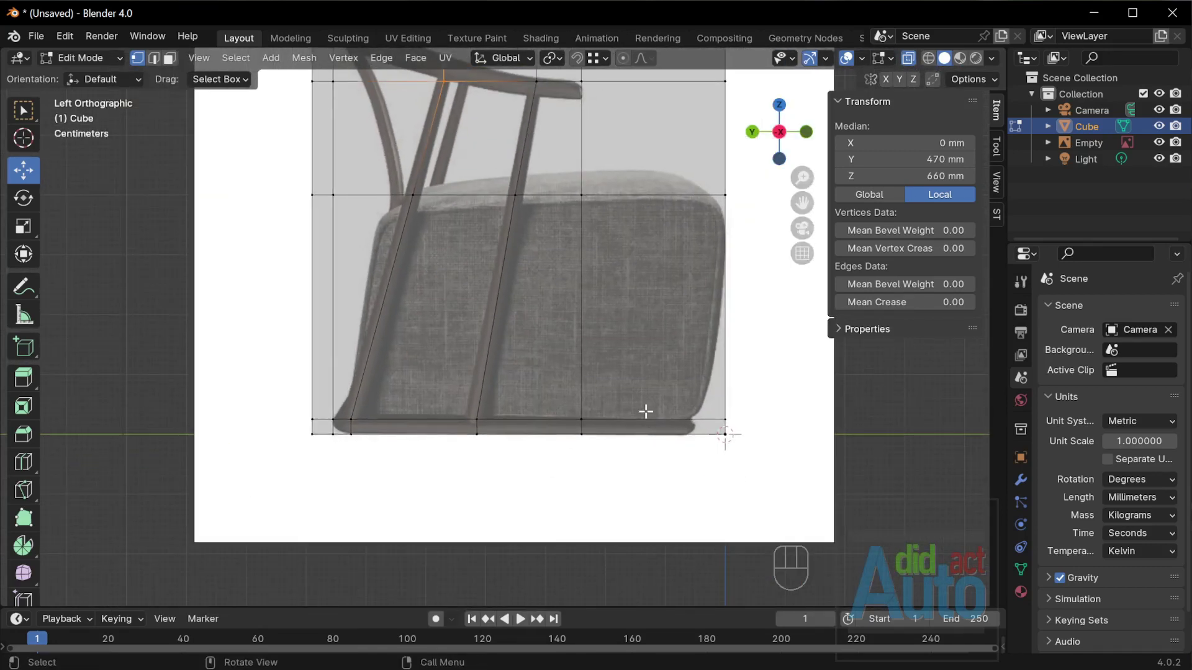
Add a vertical loop cut at Y 50 mm, at the front end of the base rail.
scroll(683, 422, "up", 4)
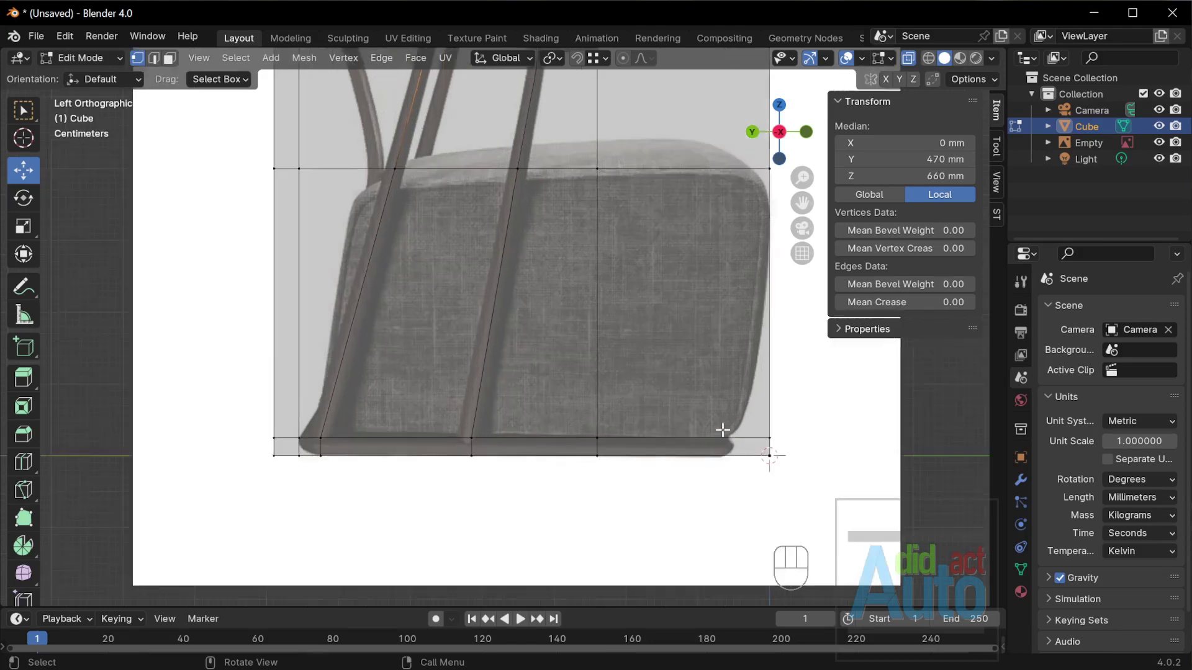
key("ctrl+r")
left_click(682, 456)
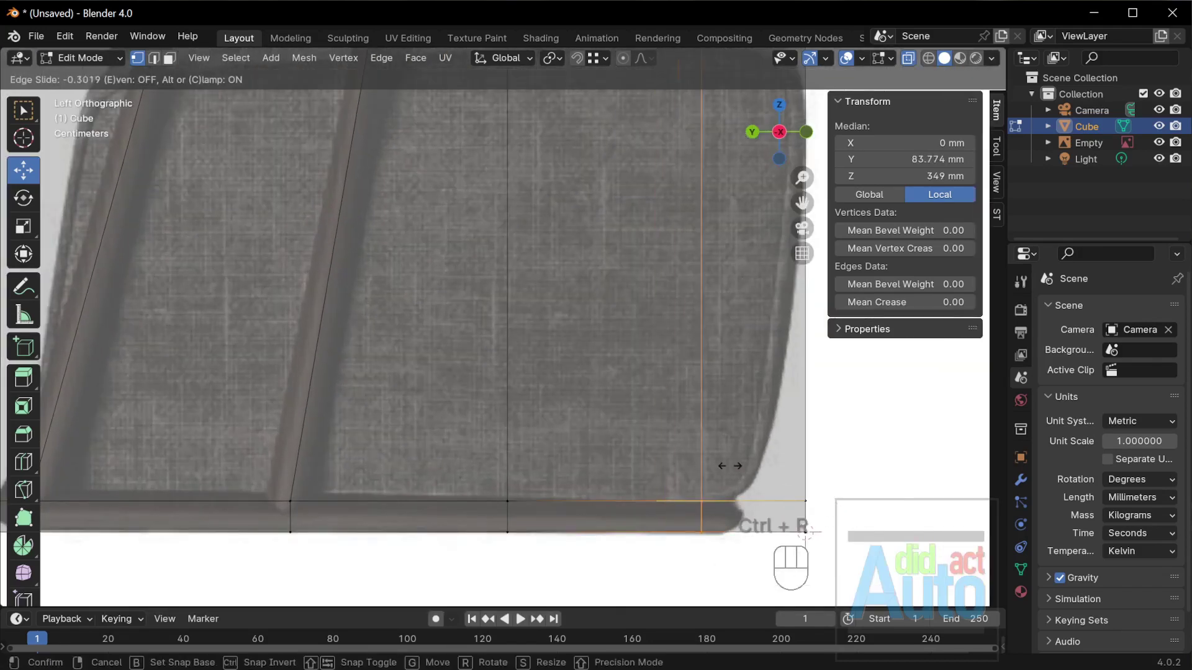
left_click(769, 460)
left_click(918, 158)
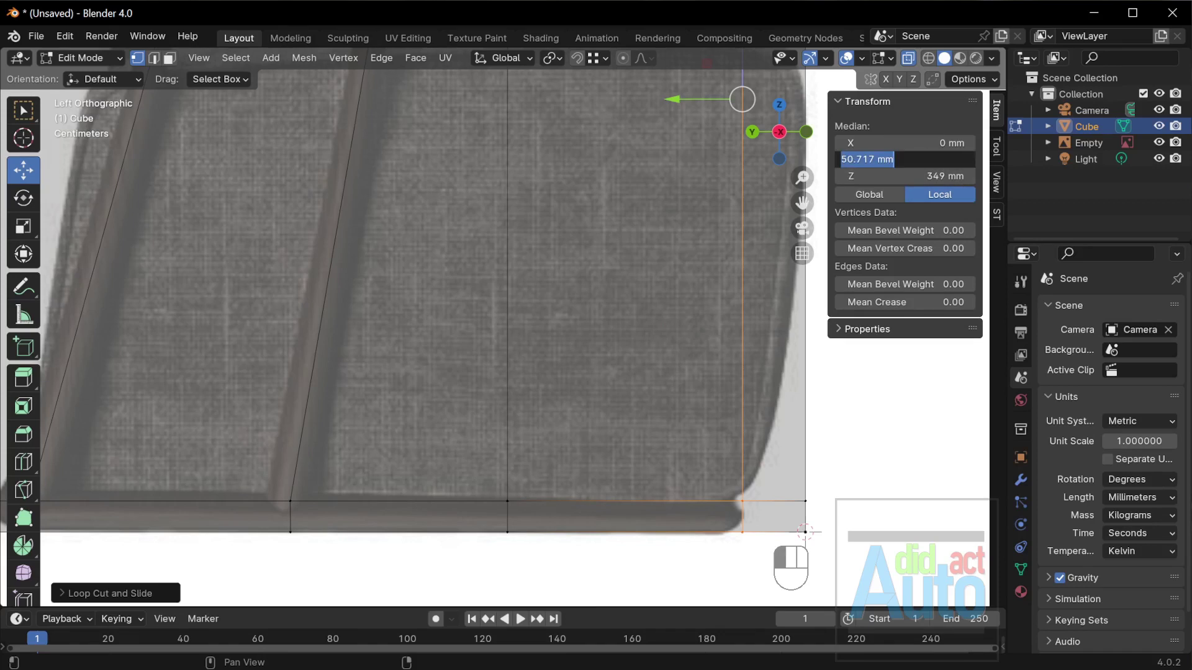
type("50")
key("Return")
Switch the block from Edit Mode to Object Mode and deselect it.
scroll(590, 431, "down", 3)
scroll(694, 485, "up", 1)
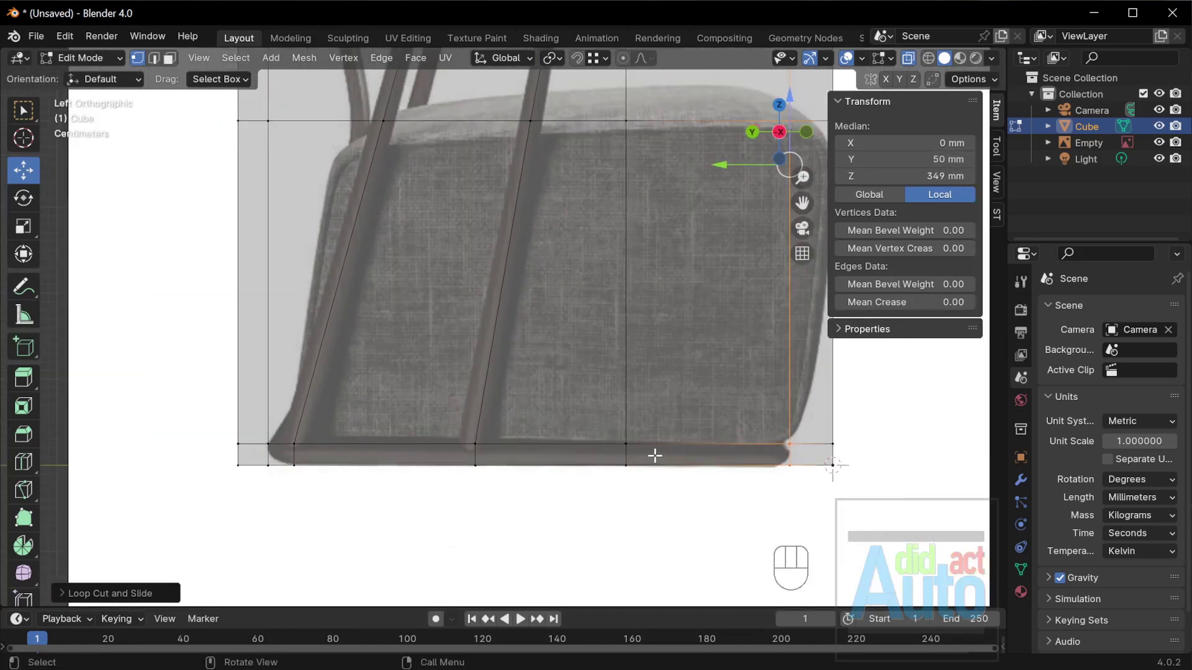
scroll(655, 456, "down", 2)
scroll(679, 431, "down", 1)
middle_click_drag(529, 453, 578, 441, "shift")
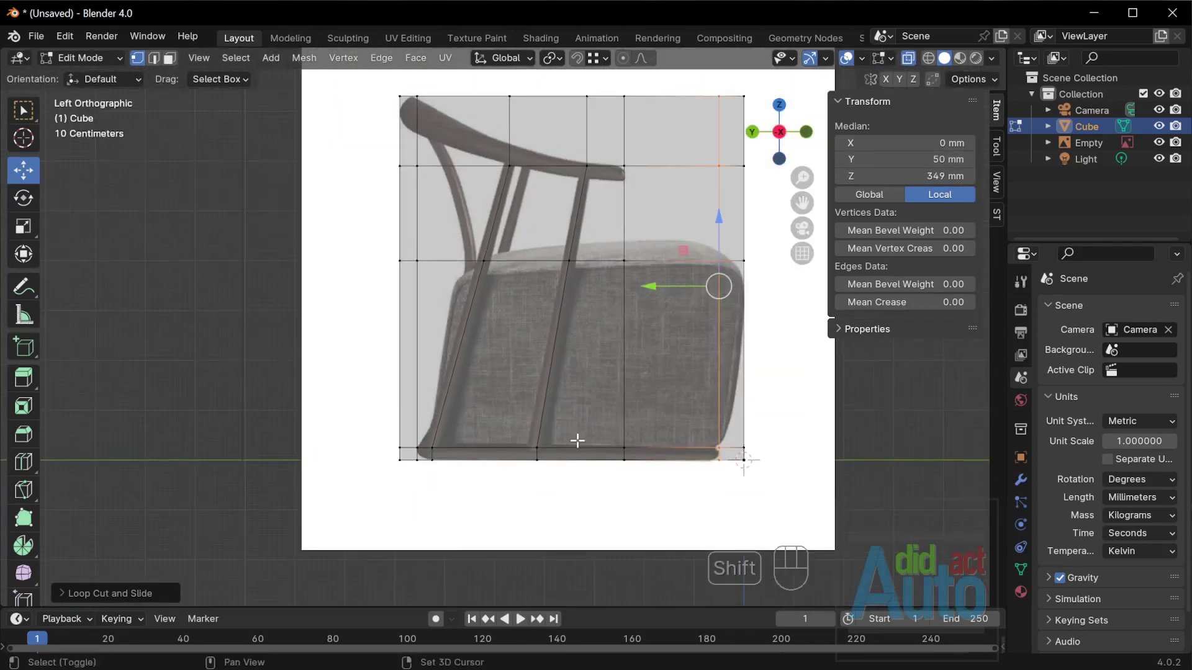
scroll(577, 441, "up", 1)
key("Tab")
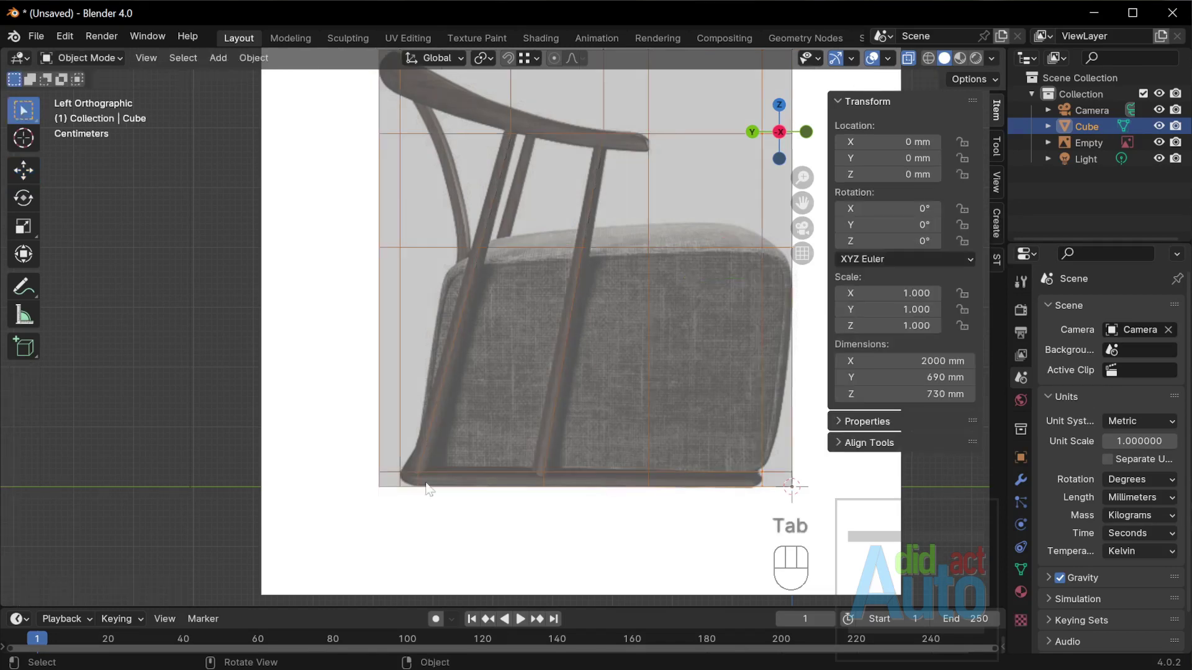
left_click(303, 464)
Add a mesh cylinder with 24 vertices, a radius of 20 mm and a depth of 380 mm.
scroll(588, 482, "up", 1)
scroll(612, 472, "down", 2)
key("shift+a")
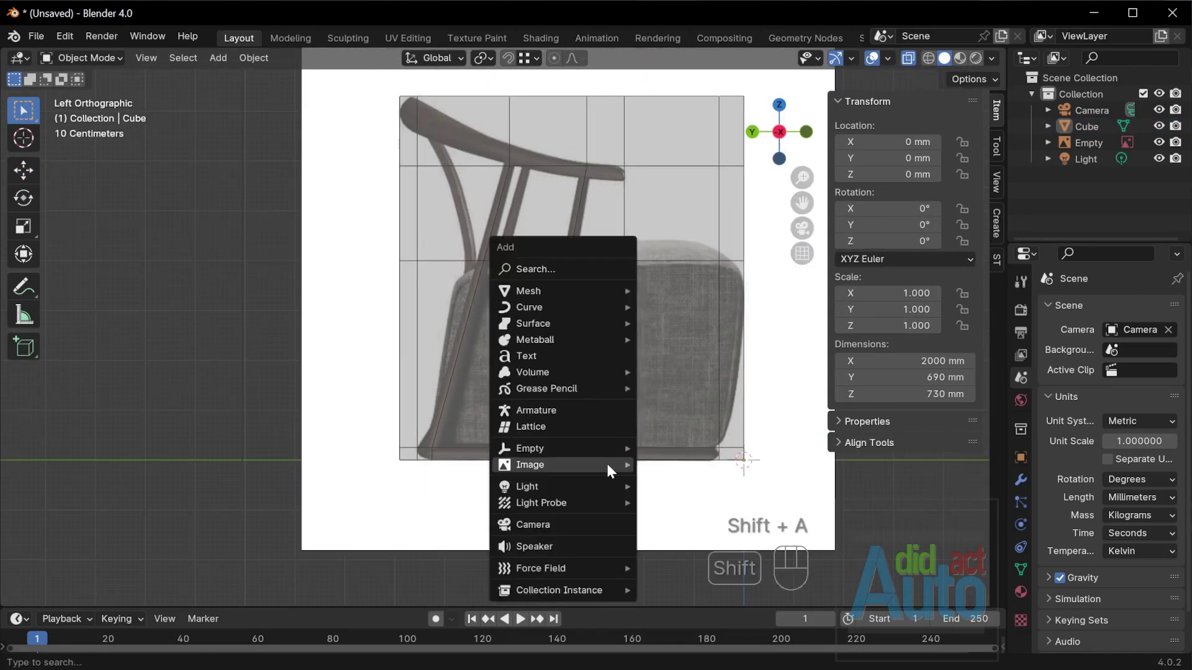
mouse_move(621, 290)
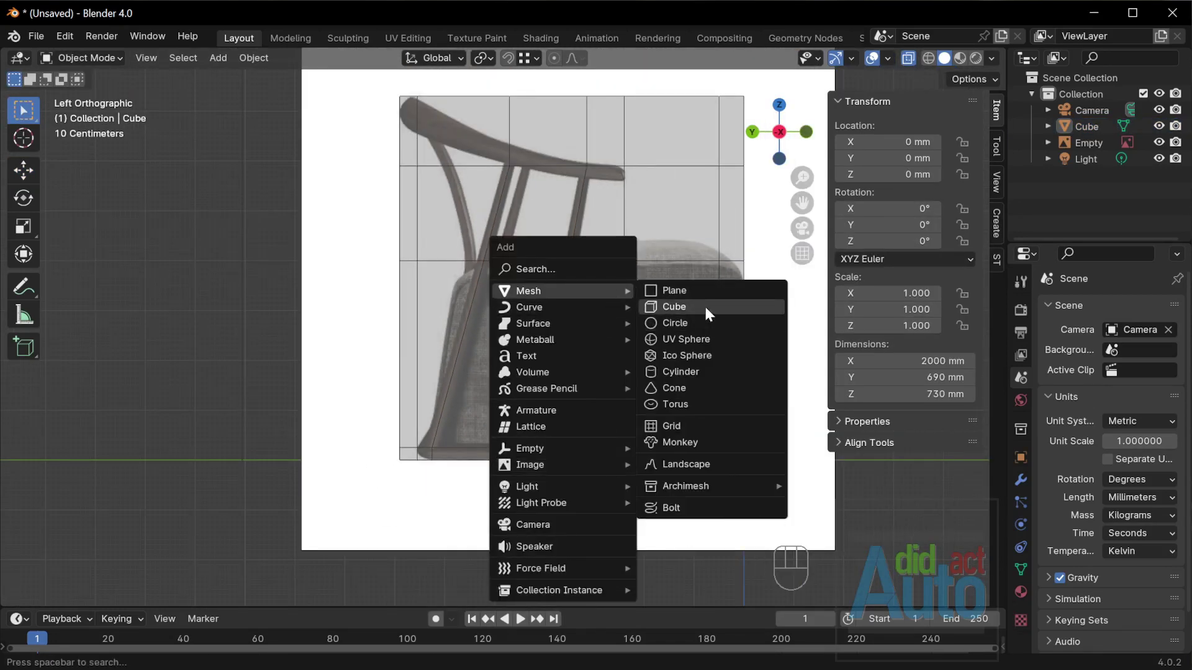
left_click(708, 373)
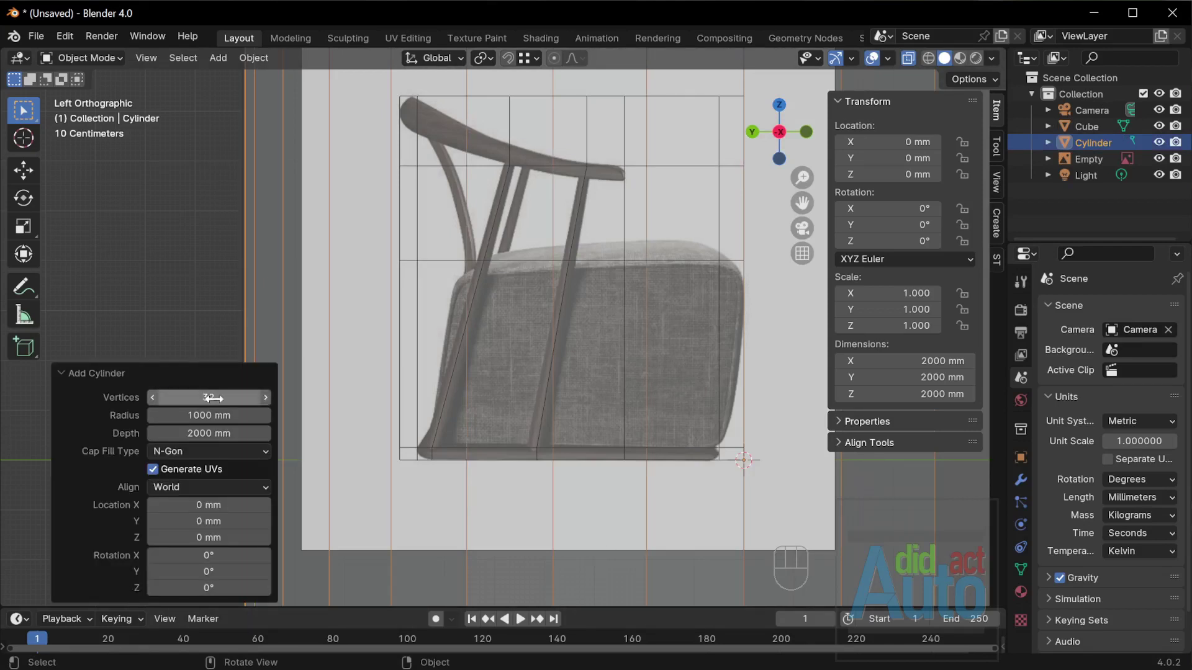
type("24")
key("Return")
left_click_drag(193, 415, 166, 418)
left_click_drag(252, 431, 155, 443)
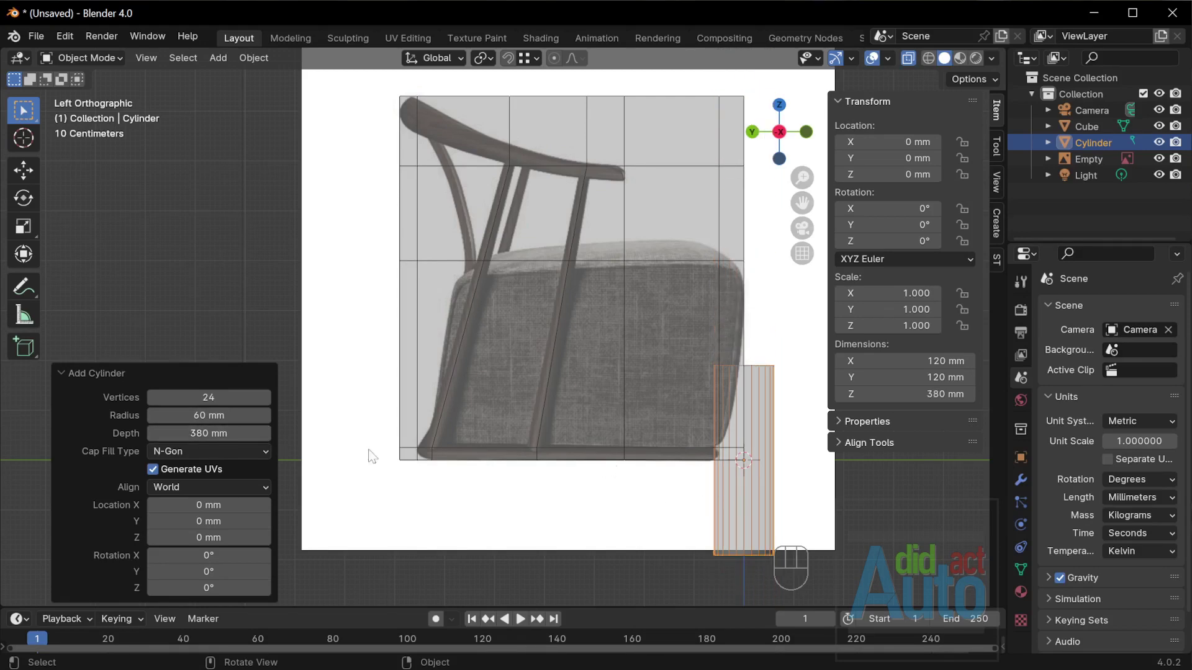
mouse_move(209, 415)
left_mouse_down()
mouse_move(236, 416)
mouse_move(199, 417)
left_mouse_up()
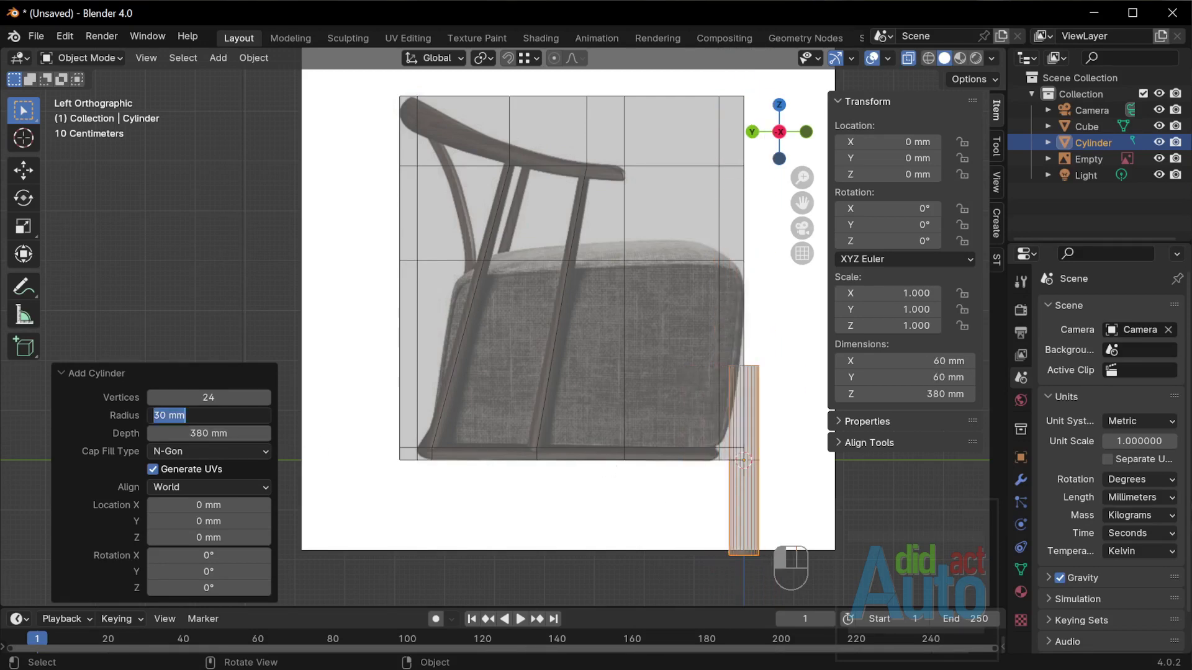
key("Return")
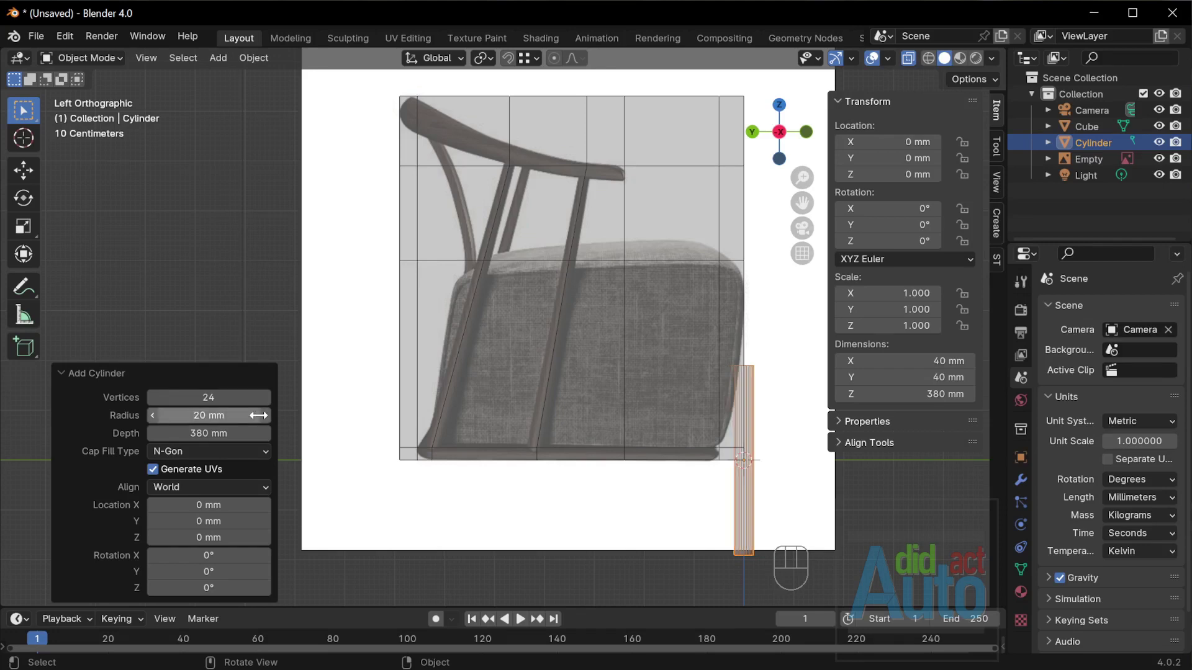
In Edit Mode, move the whole cylinder mesh to the foot of the front armrest post, at about Y 413 mm, Z 208 mm.
key("Tab")
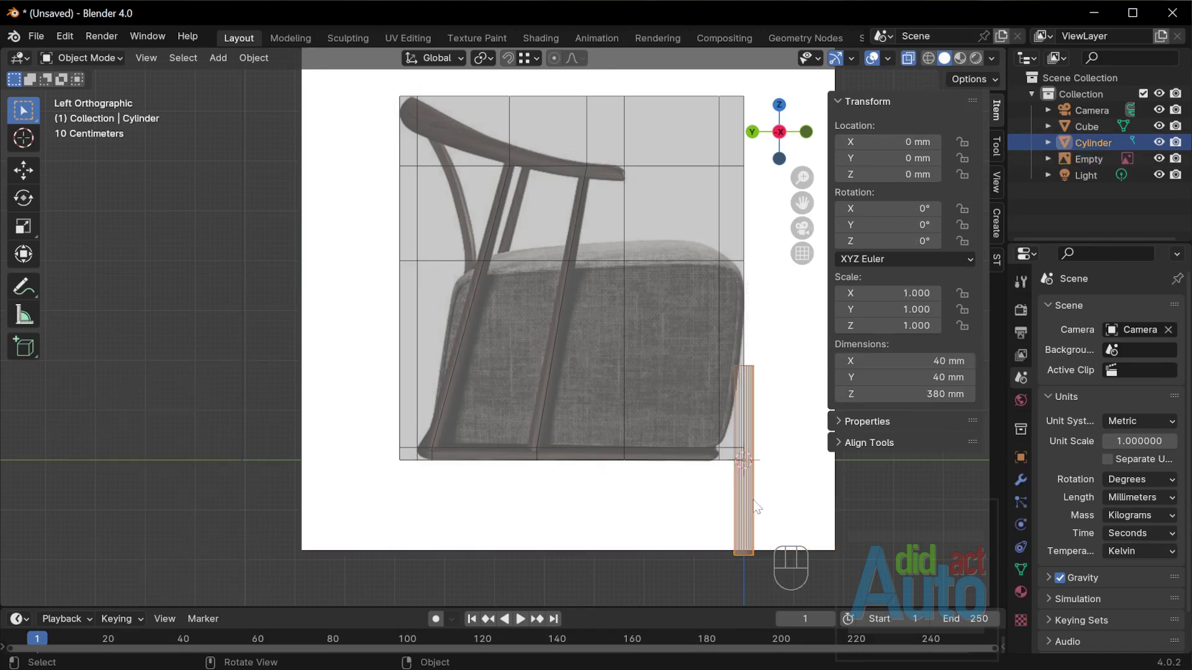
key("g")
left_click(548, 390)
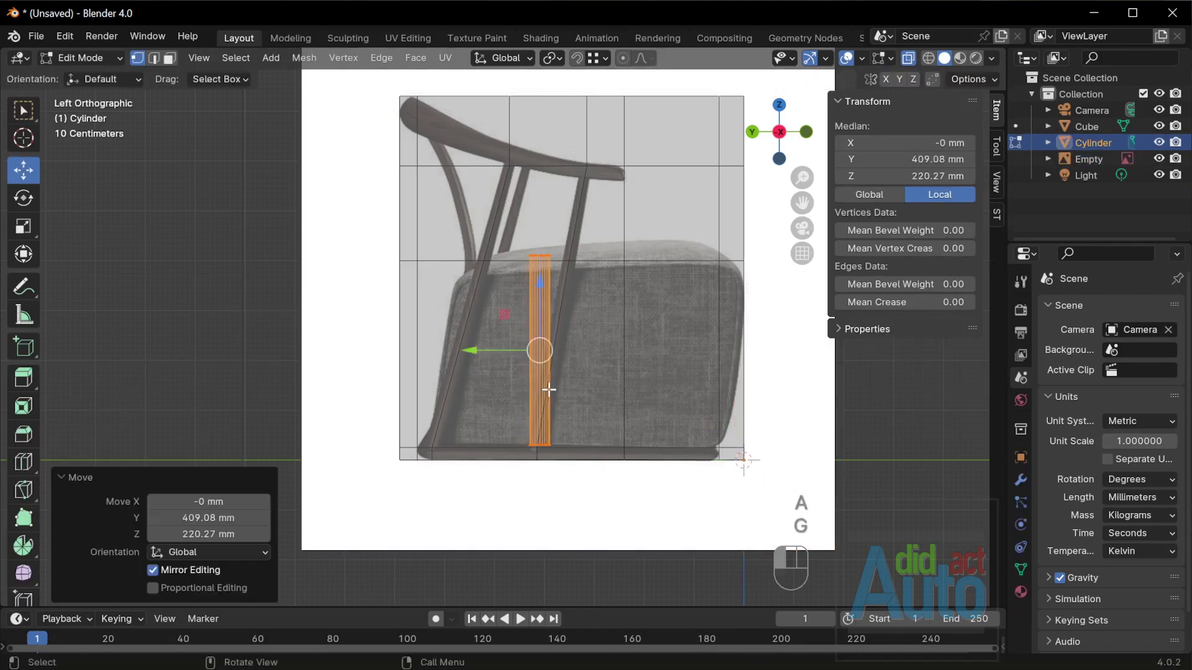
scroll(544, 385, "up", 6)
scroll(538, 372, "up", 3)
key("g")
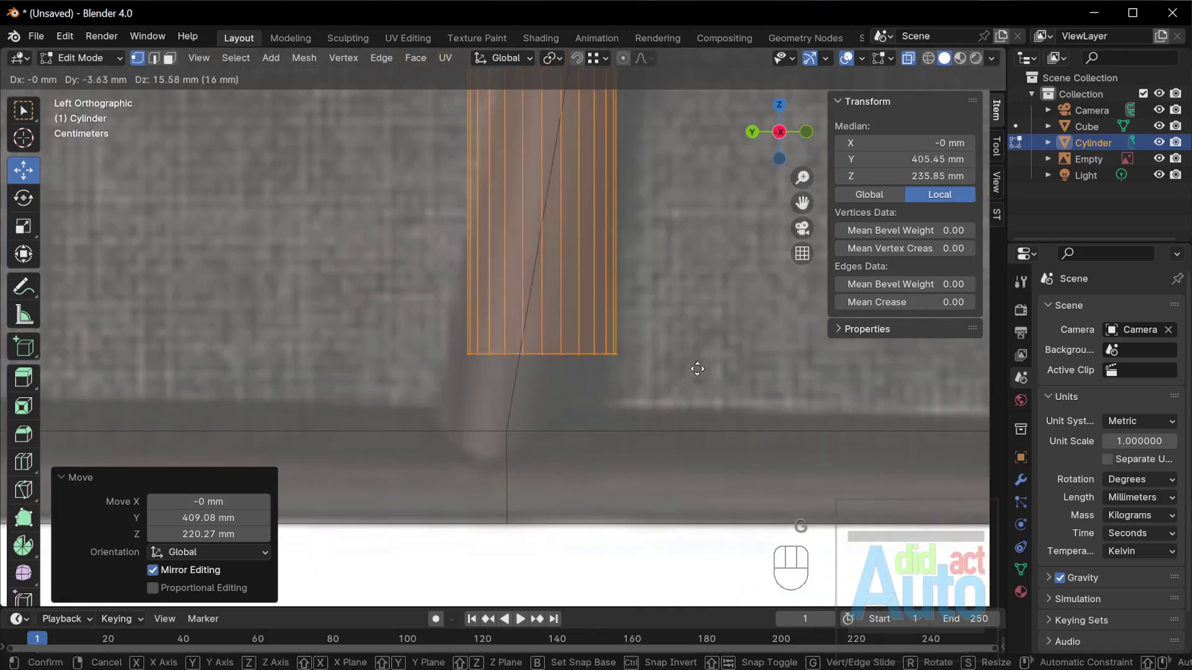
left_click(675, 468)
Move the cylinder's upper end vertices to the head of the front post under the armrest, at about Y 320 mm, Z 576 mm.
scroll(638, 453, "down", 3)
scroll(637, 452, "down", 3)
middle_click_drag(638, 452, 480, 477, "shift")
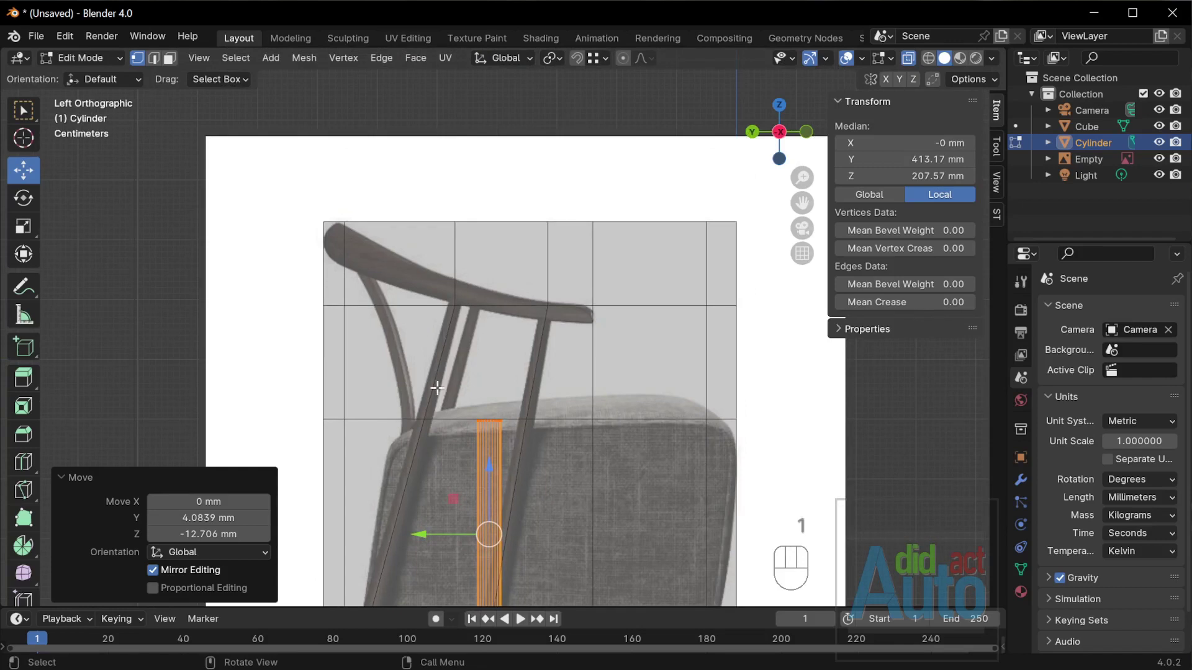
scroll(437, 388, "up", 2)
key("g")
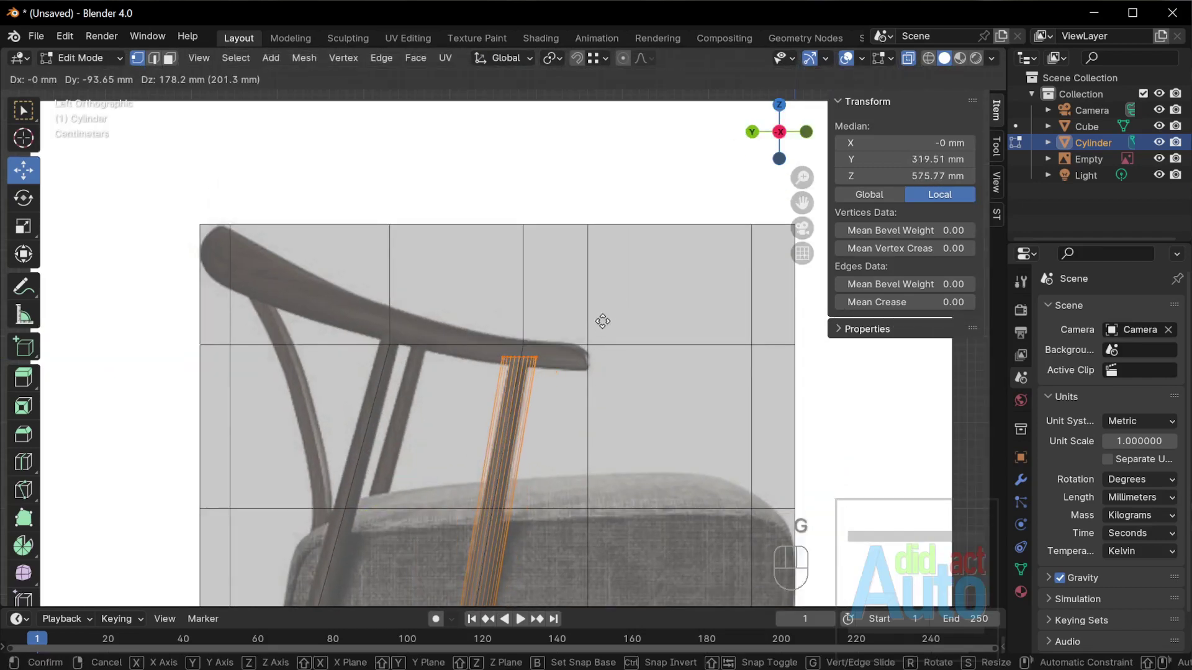
left_click(603, 321)
scroll(525, 391, "up", 7)
middle_click_drag(611, 439, 535, 319, "shift")
key("s")
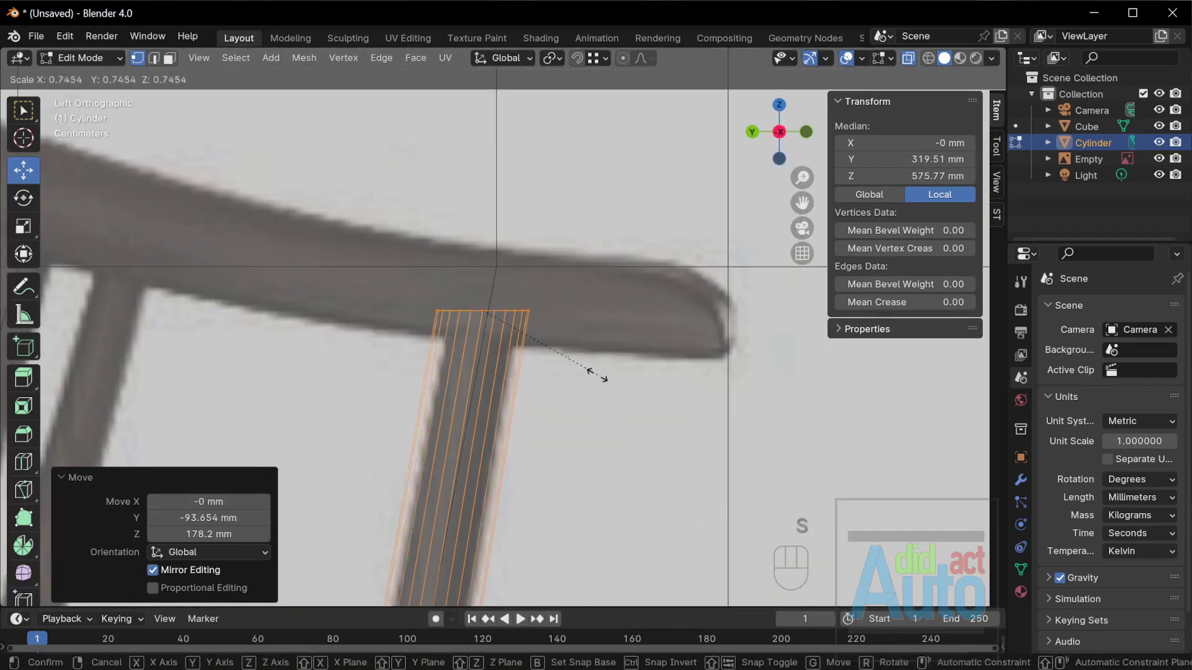
key("Escape")
scroll(490, 314, "down", 6)
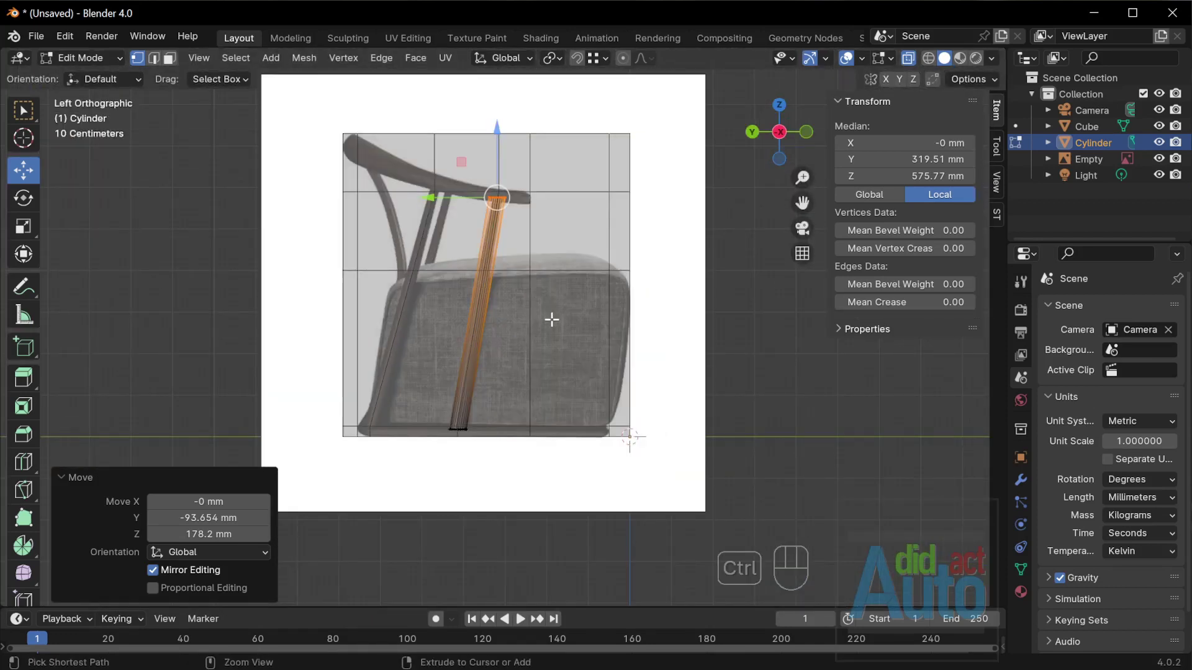
scroll(517, 197, "up", 5)
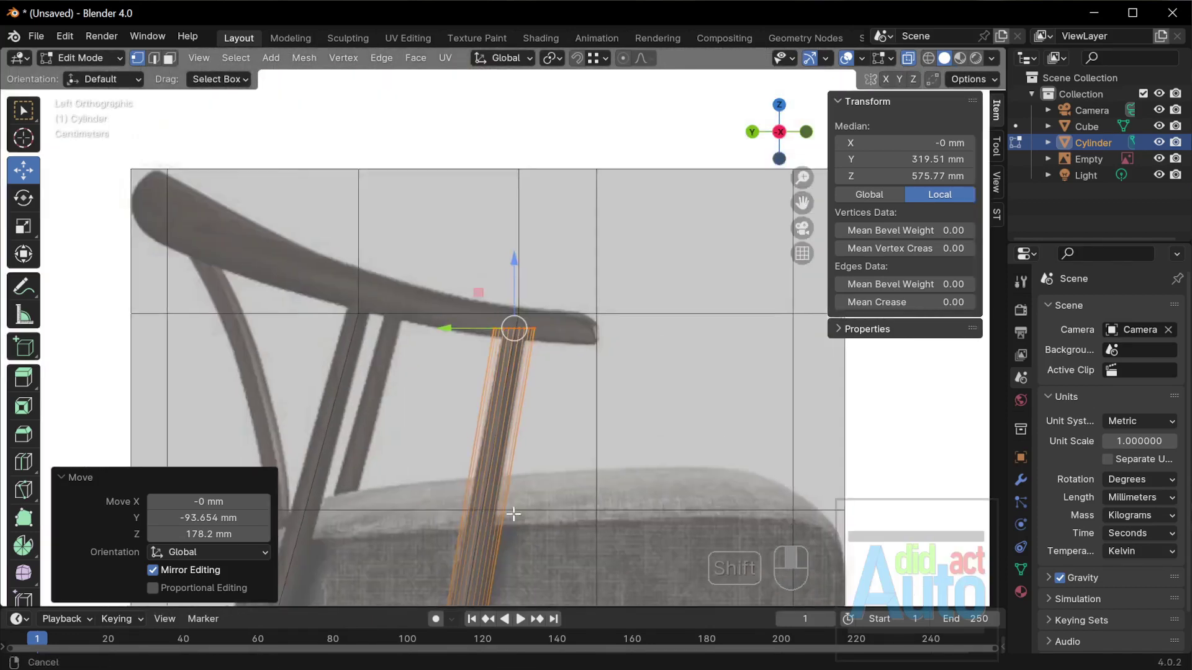
Scale the front post's upper end by about 0.548 and shift it about -0.5 mm along Y to fit the reference.
key("s")
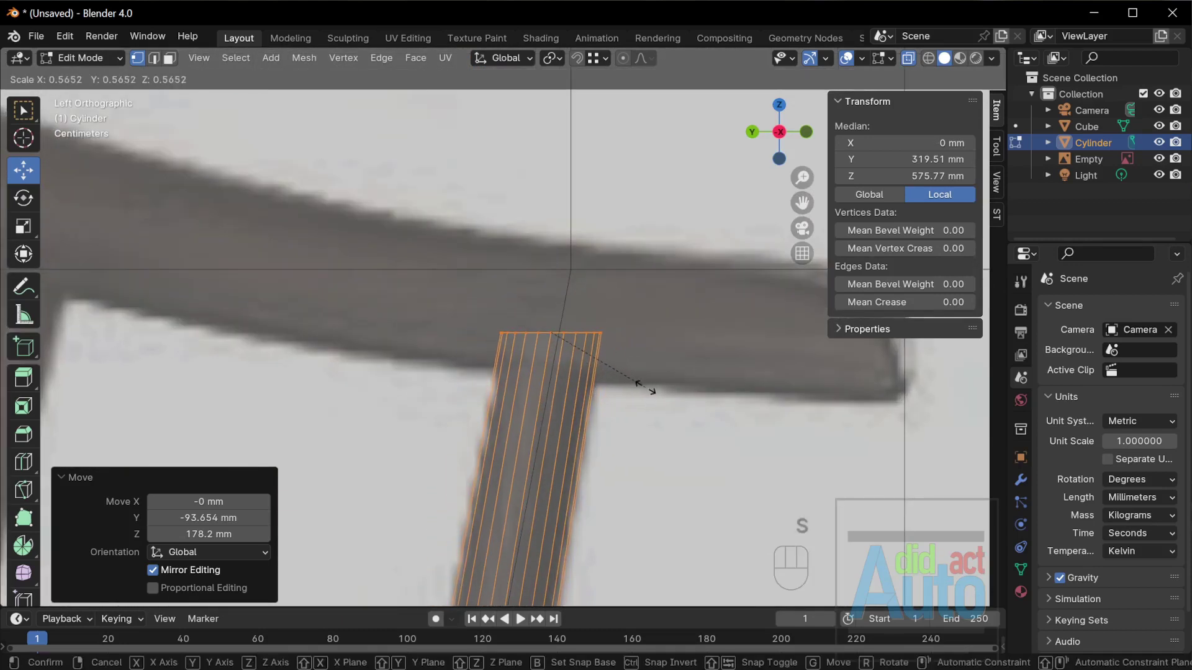
left_click(642, 385)
key("g")
key("y")
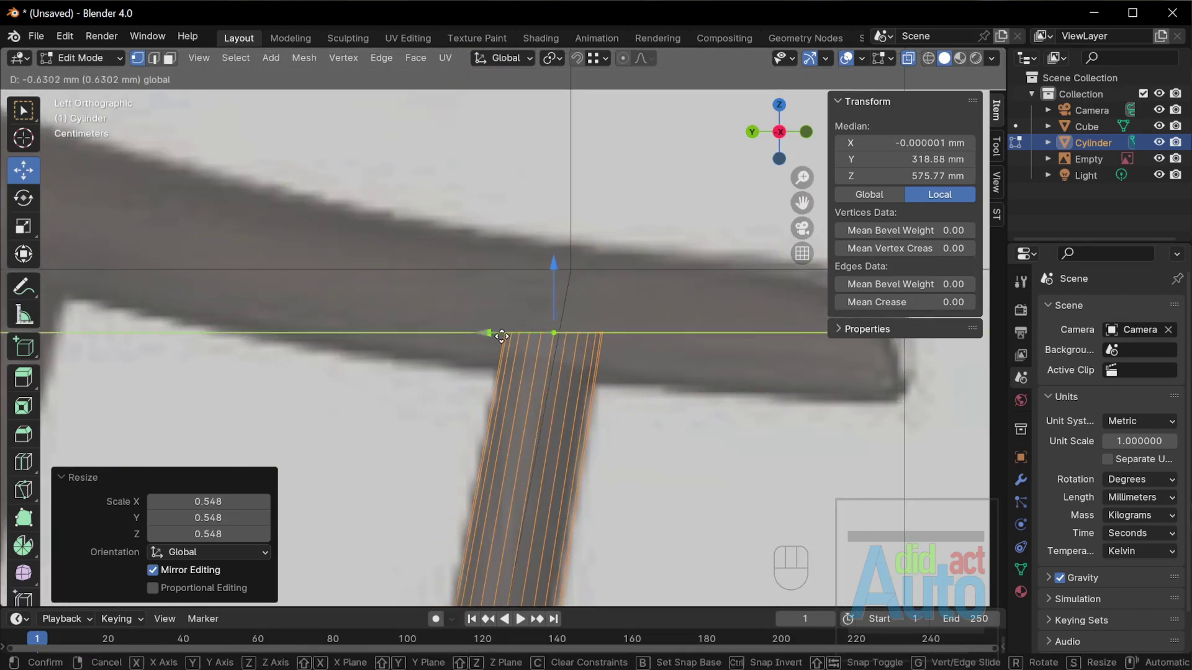
left_click(643, 338)
scroll(642, 339, "down", 5)
scroll(643, 338, "down", 4)
scroll(584, 423, "up", 4)
Duplicate the whole post mesh about 205 mm along Y, and nudge the copy about 3 mm further onto the rear post's foot.
scroll(583, 426, "down", 5)
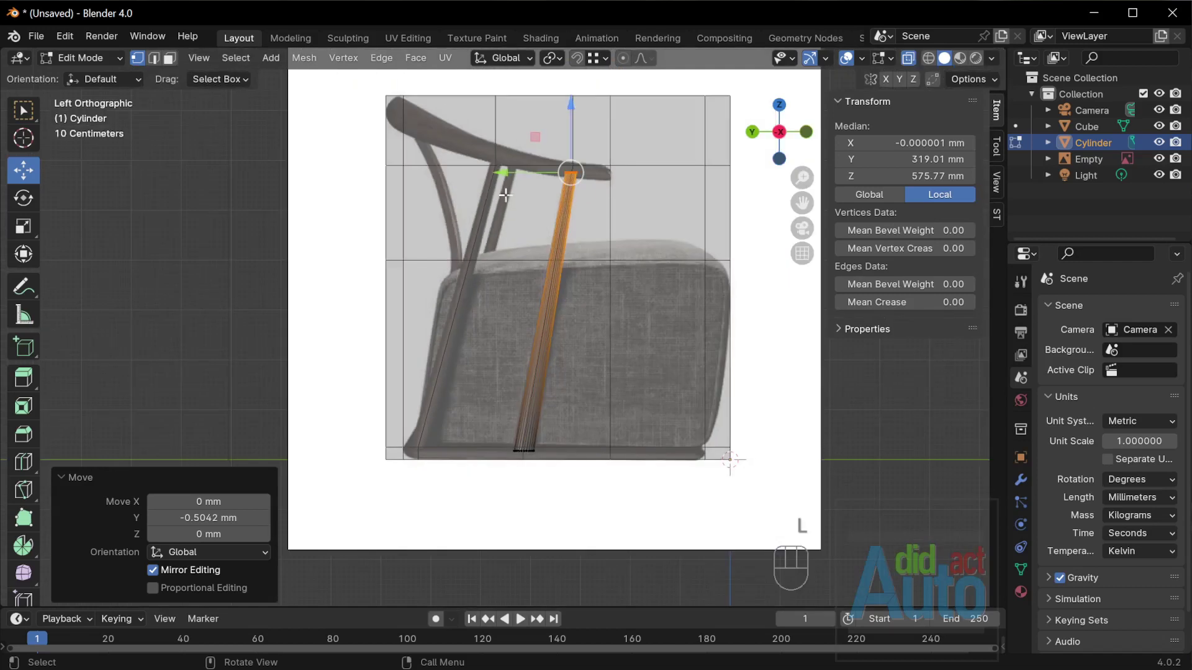
scroll(523, 288, "up", 2)
key("a")
scroll(544, 372, "up", 2)
key("shift+d")
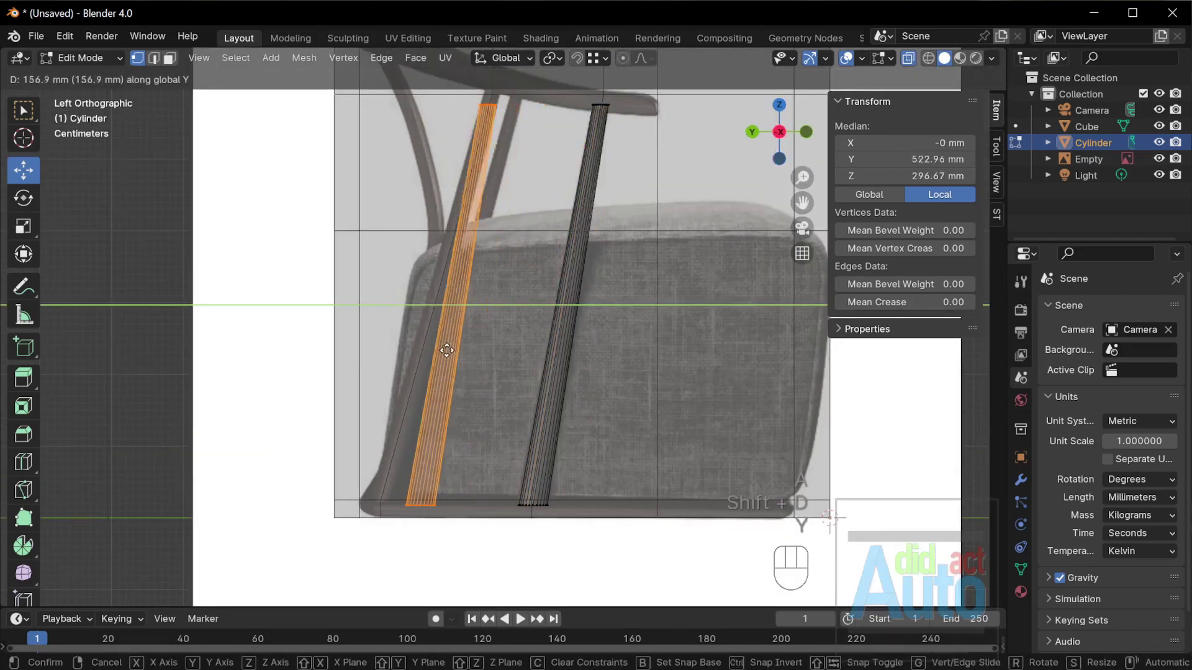
key("y")
left_click(414, 348)
scroll(386, 522, "up", 4)
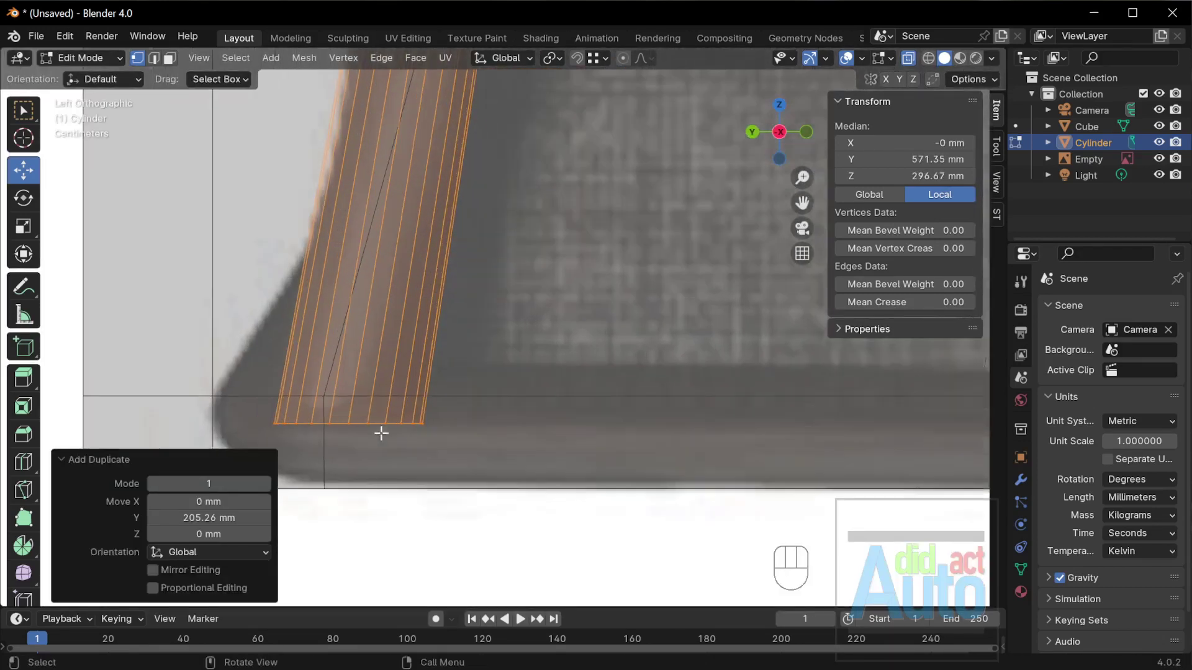
scroll(468, 387, "up", 1)
key("g")
key("y")
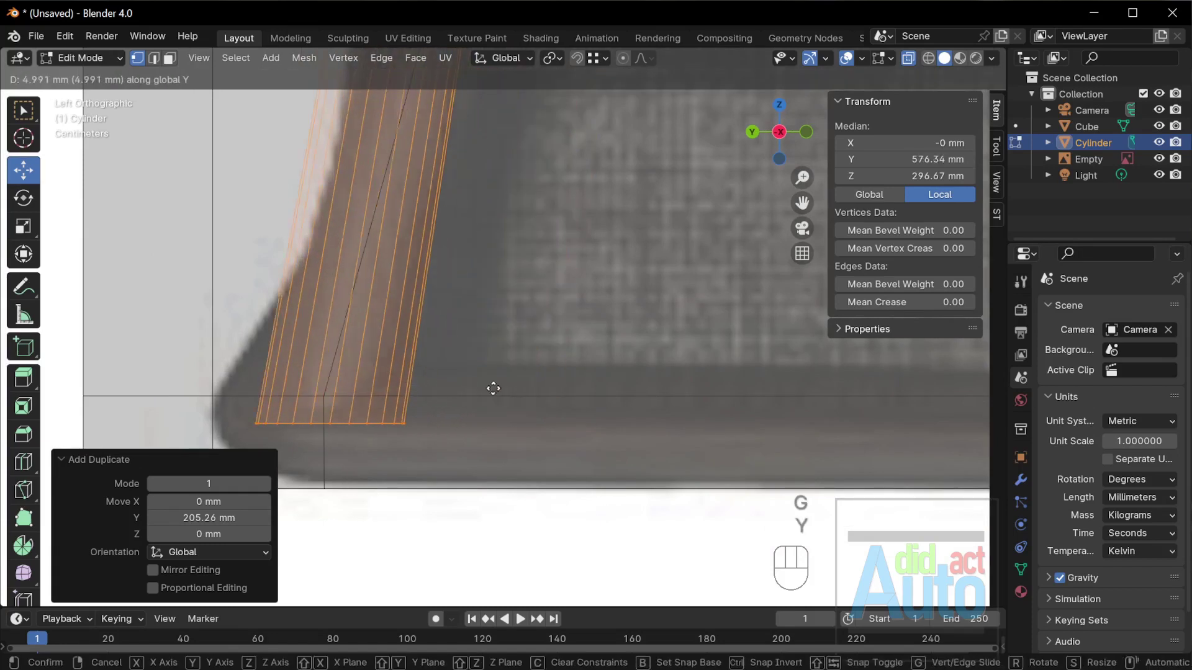
left_click(507, 384)
Move the copy's upper end to the rear post's head, at about Y 467 mm, Z 605 mm, and leave Edit Mode.
scroll(508, 383, "down", 3)
scroll(403, 403, "up", 4)
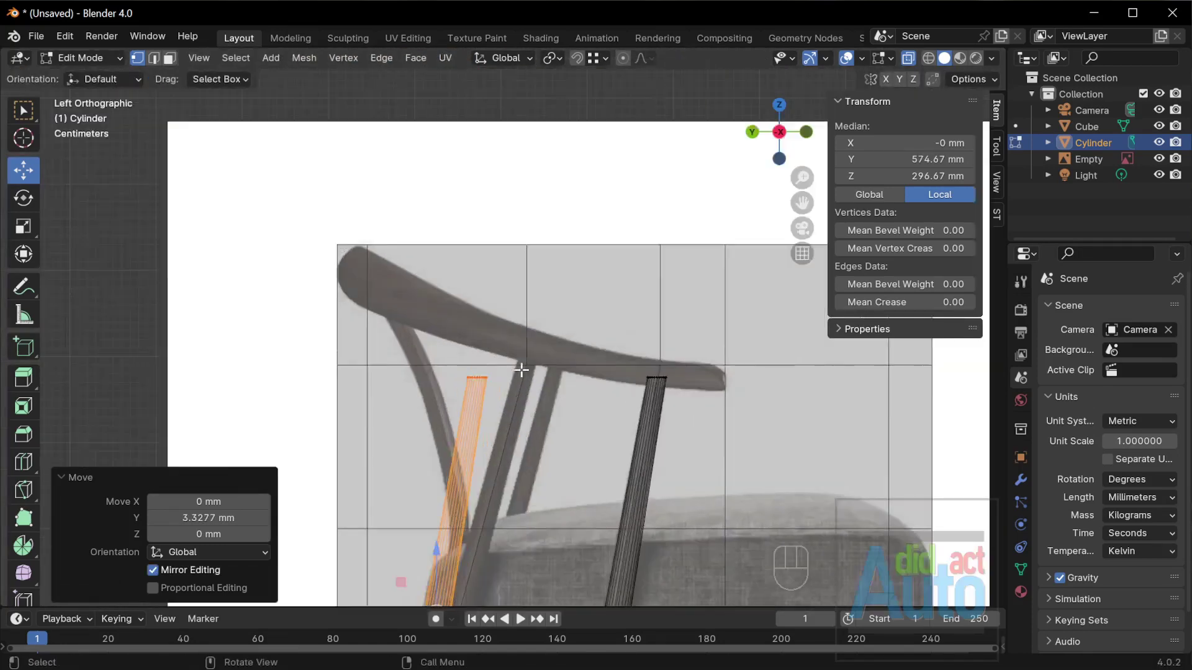
left_click_drag(353, 411, 512, 487)
key("g")
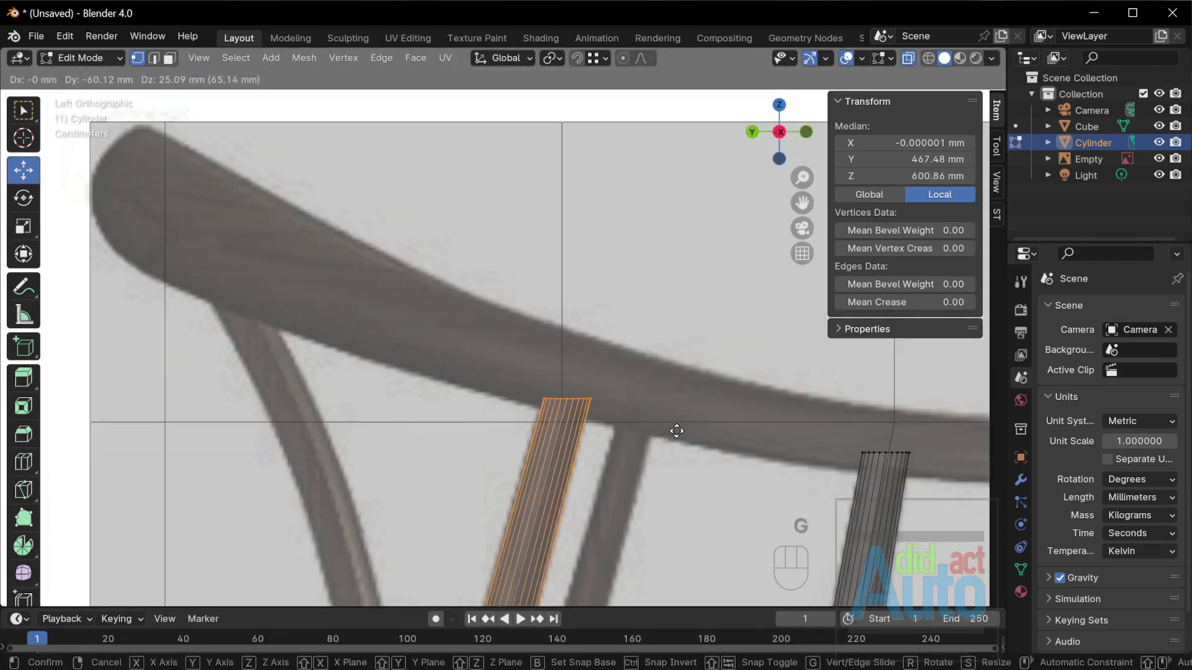
left_click(679, 424)
scroll(537, 365, "down", 5)
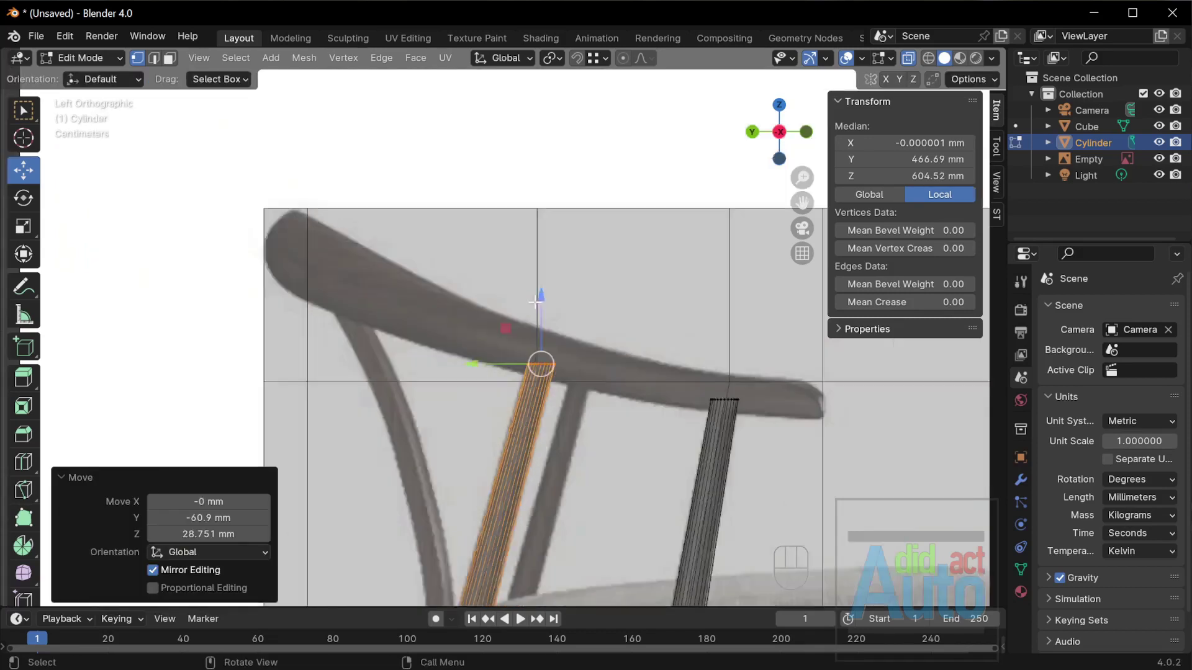
scroll(621, 391, "up", 2)
key("Tab")
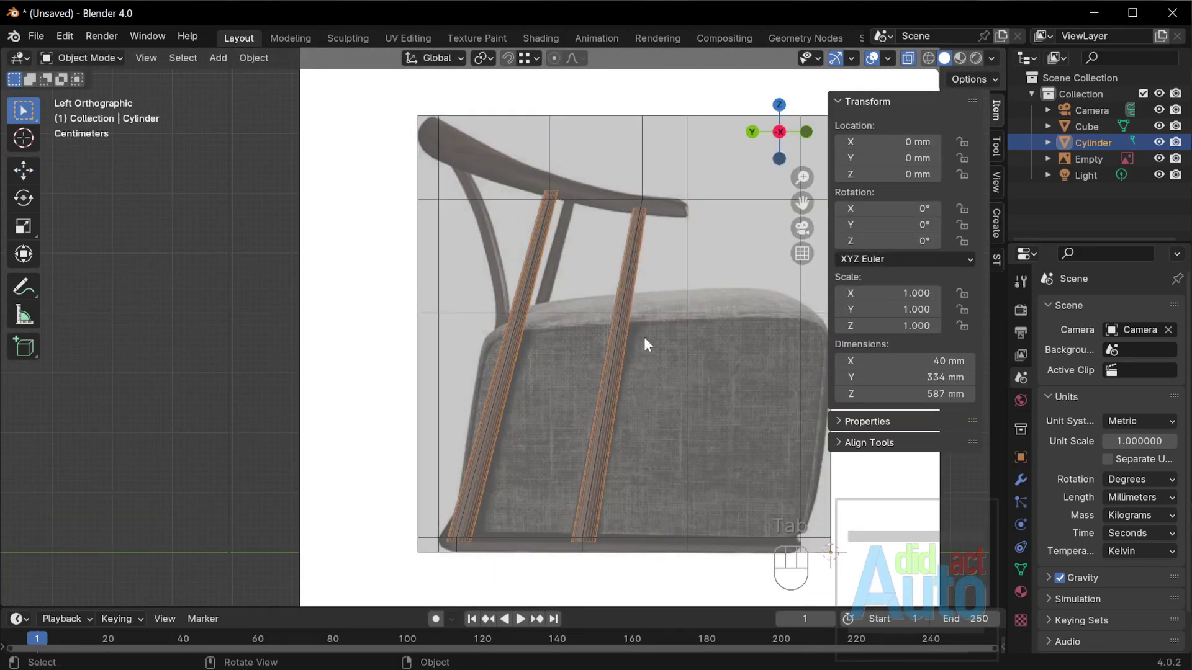
Inspect both fitted posts against the side-view reference from the armrest down to the base.
scroll(638, 245, "up", 1)
middle_click_drag(634, 267, 569, 374, "shift")
scroll(595, 360, "up", 1)
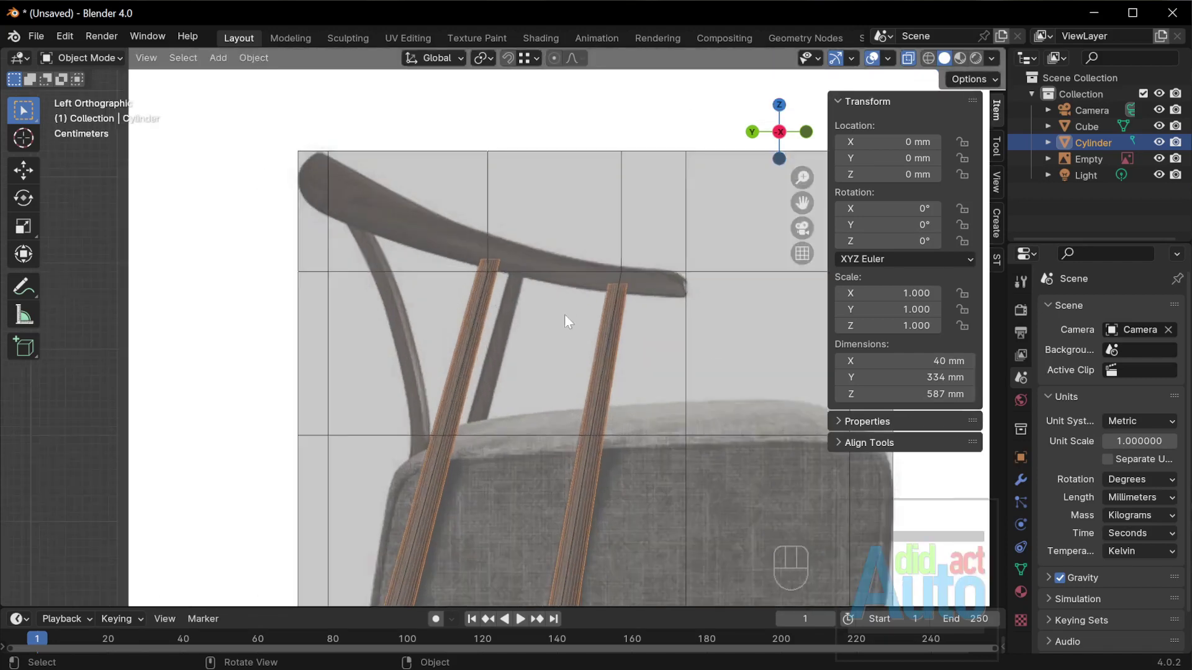
scroll(552, 395, "down", 3)
scroll(459, 367, "up", 5)
middle_click_drag(438, 426, 567, 285, "shift")
scroll(489, 382, "down", 5)
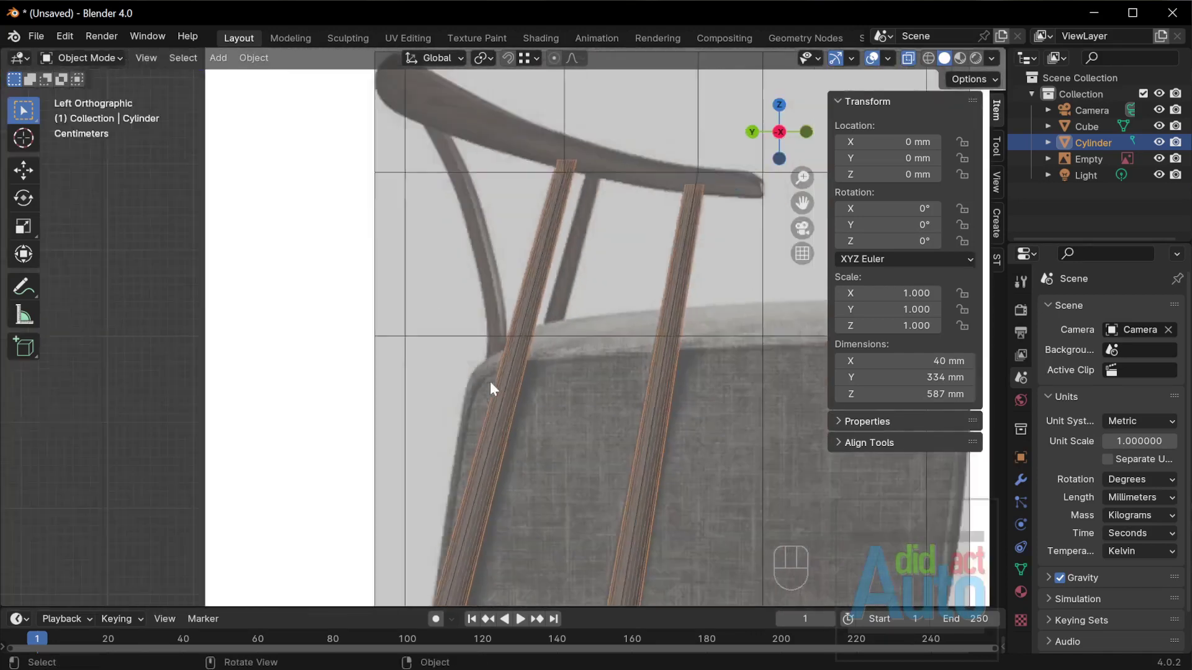
middle_click_drag(684, 463, 603, 357, "shift")
scroll(605, 360, "up", 1)
Duplicate the guide block's side face over the front part of the seat in place and separate it into its own object.
left_click(653, 399)
key("Tab")
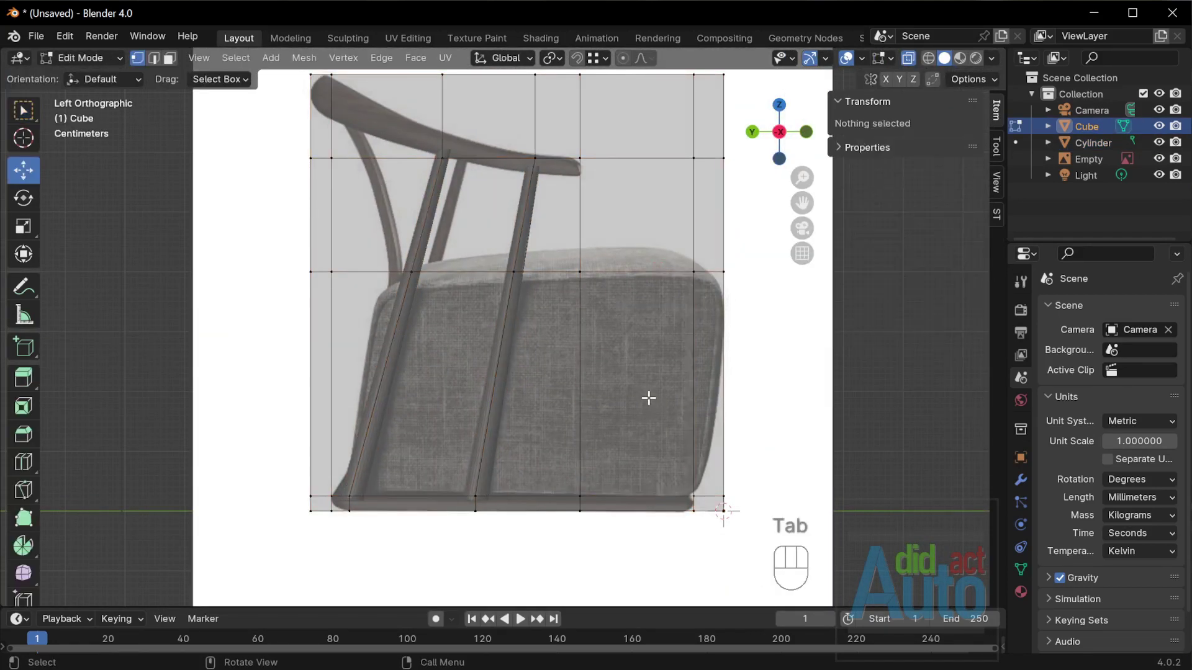
key("3")
left_click(646, 405)
key("shift+d")
key("Escape")
key("p")
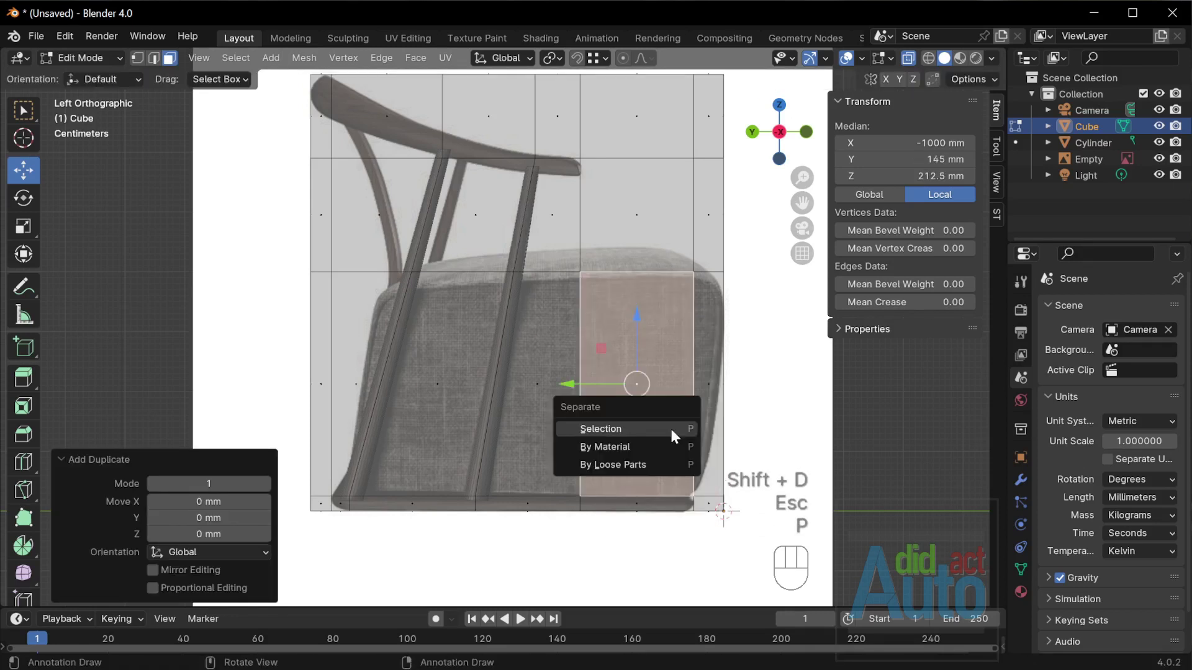
left_click(669, 426)
key("Tab")
In the separated face, snap the upper front corner vertex -50 mm along Y to the block's front edge at Y 0 mm.
left_click(729, 432)
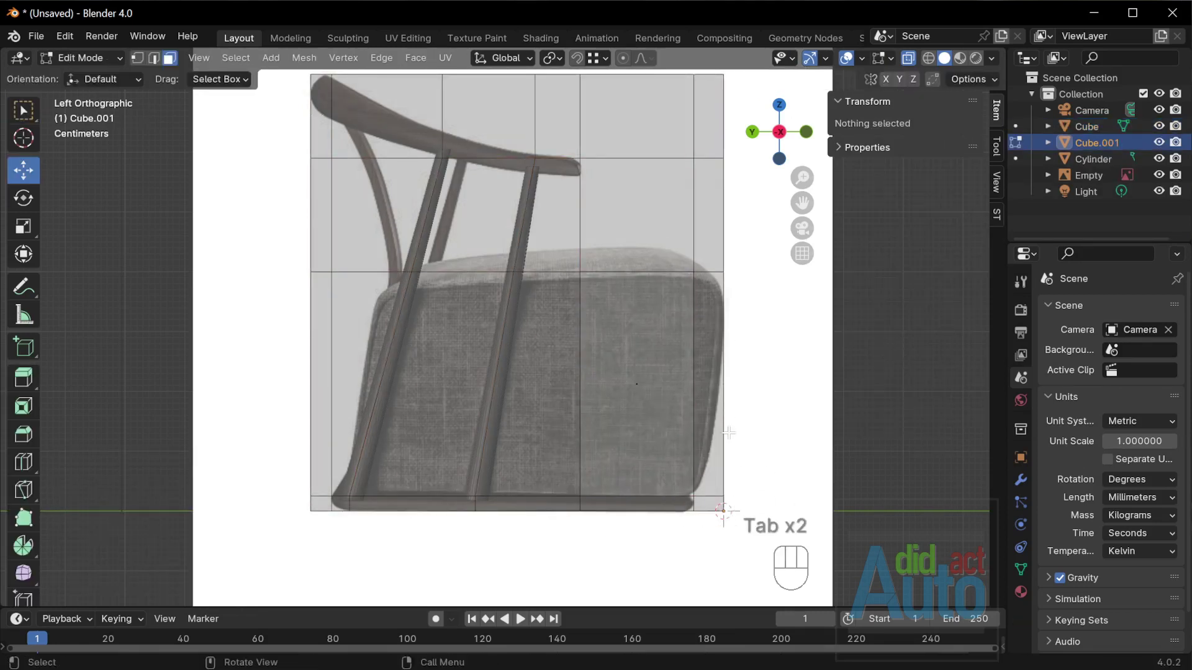
key("Tab")
left_click(656, 382)
left_click(656, 382)
left_click(654, 382)
key("Tab")
key("1")
left_click(693, 272)
key("g")
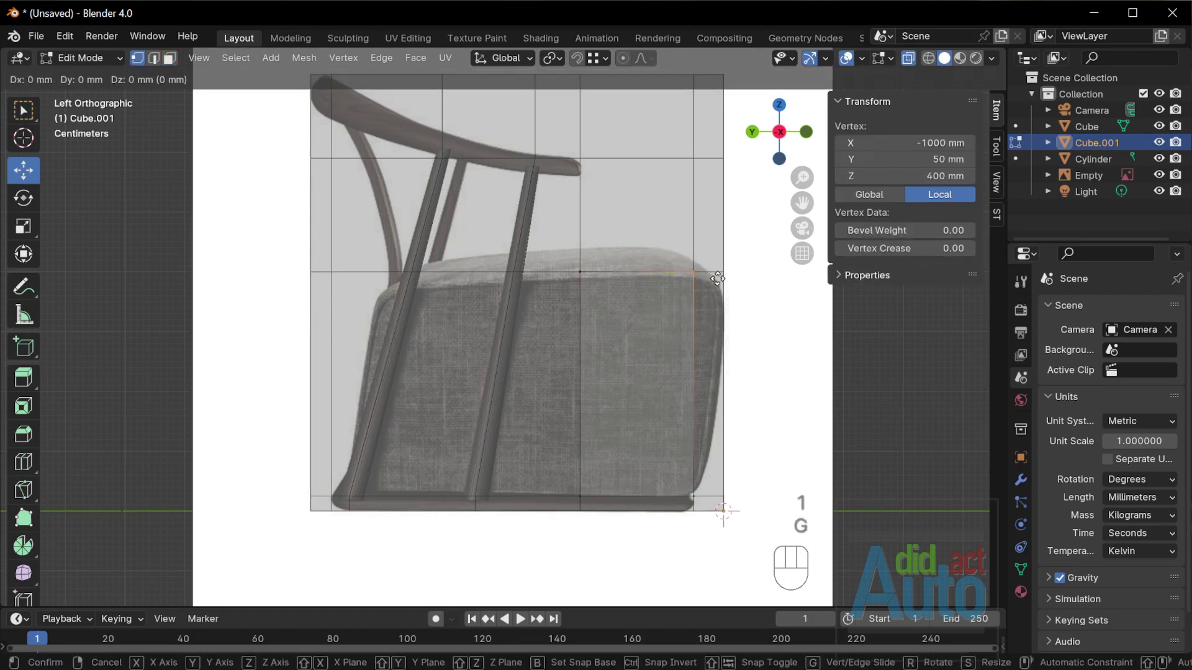
key("y")
key("shift+Tab")
left_click(726, 274)
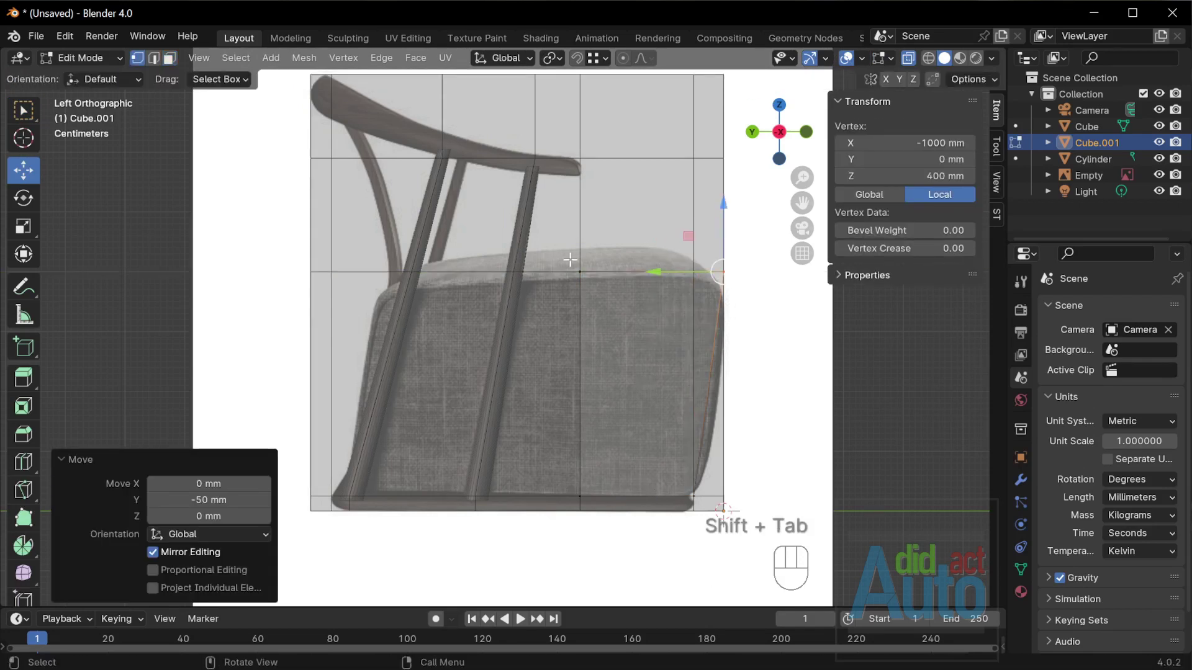
Move the face's rear vertical edge about 385 mm along Y, placing it at about Y 625 mm at the foot of the seat back.
left_click(579, 496, "alt")
key("g")
key("y")
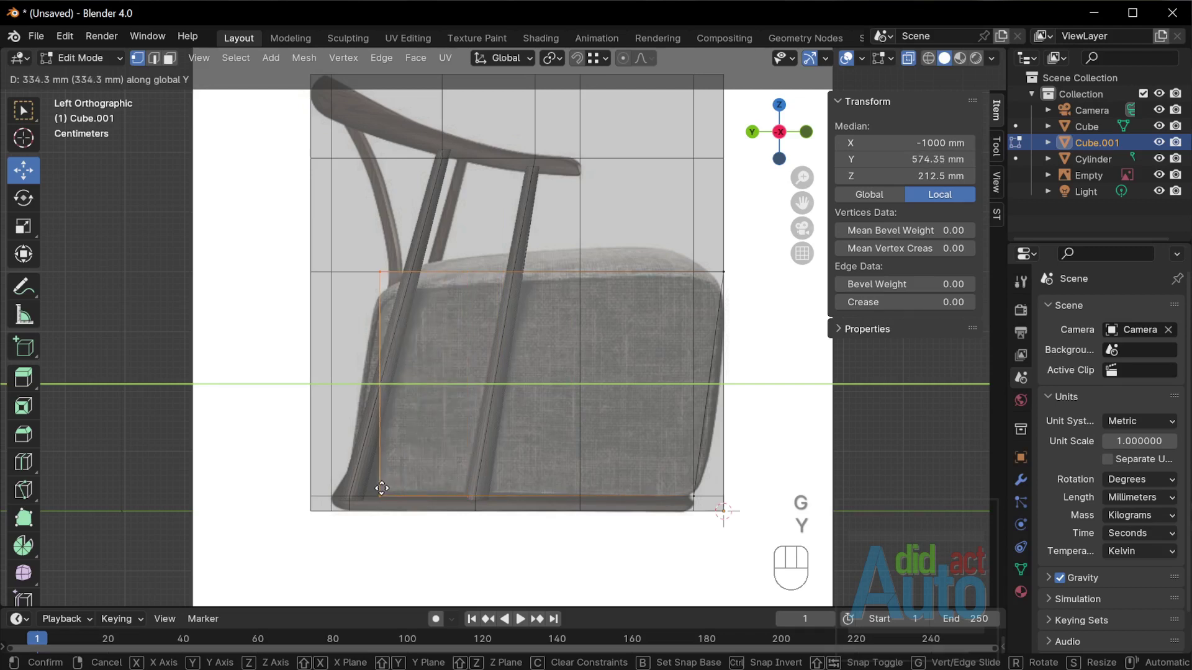
key("shift+Tab")
left_click(346, 492)
Align the face's upper rear corner vertex with the seat's back outline, set its Y to 575 mm, and return to Object Mode.
scroll(419, 264, "up", 5)
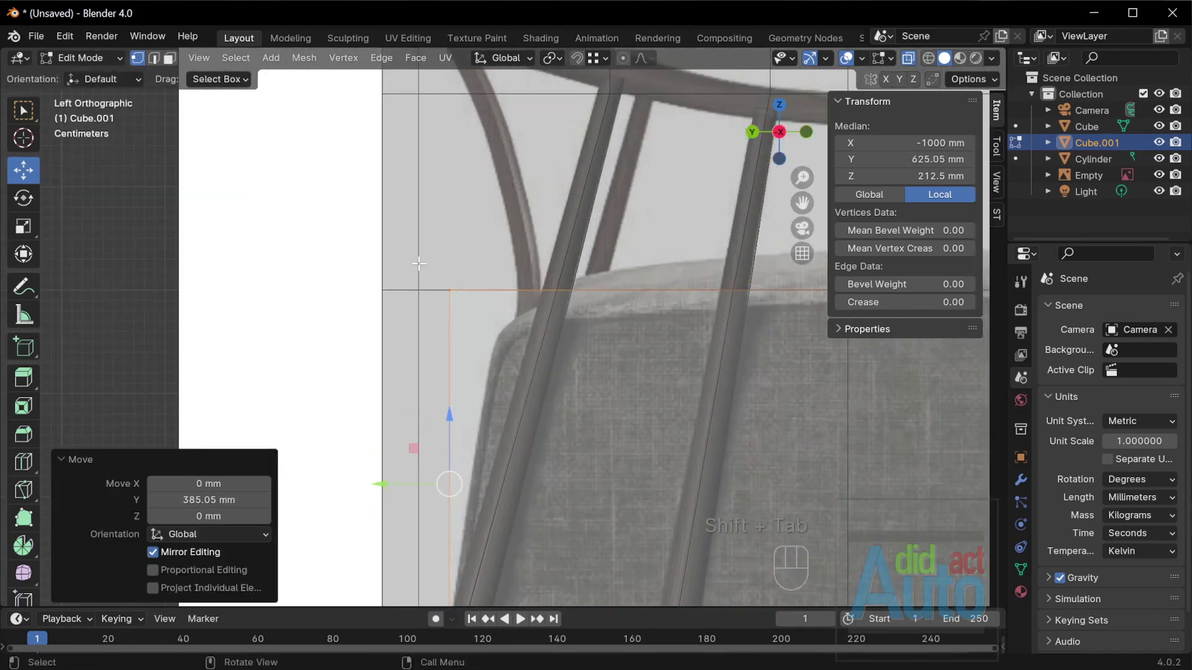
left_click(449, 290)
key("g")
key("y")
left_click(447, 289)
scroll(447, 288, "down", 5)
scroll(513, 445, "up", 5)
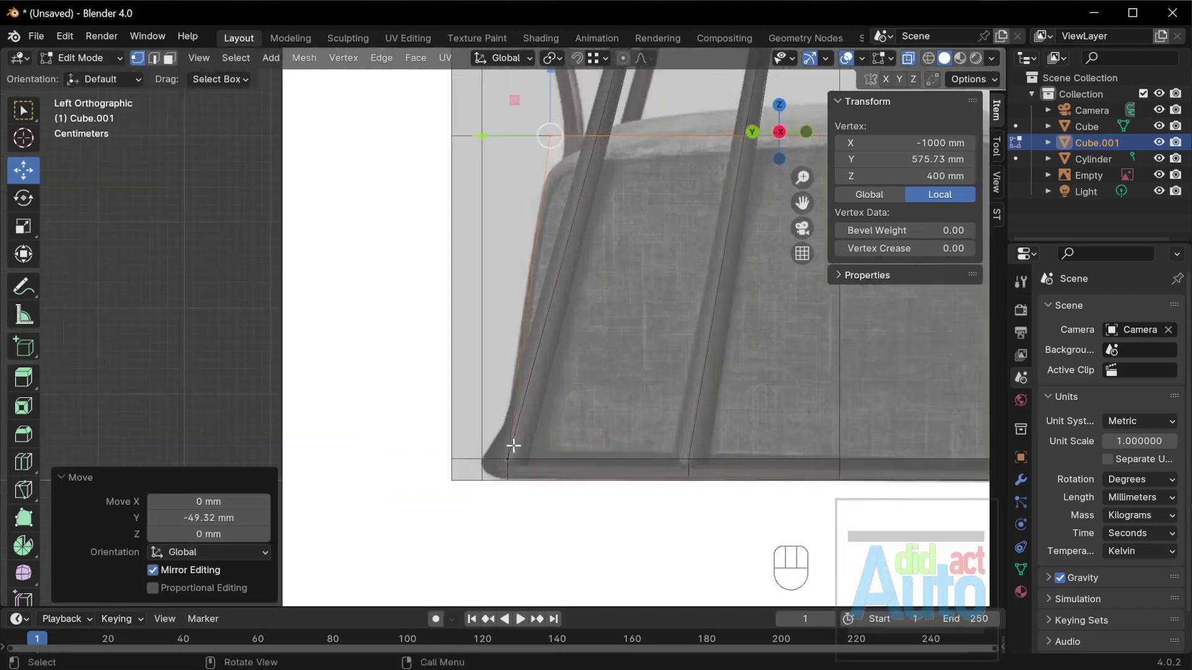
scroll(514, 446, "up", 2)
scroll(496, 495, "down", 6)
scroll(478, 404, "down", 2, "shift")
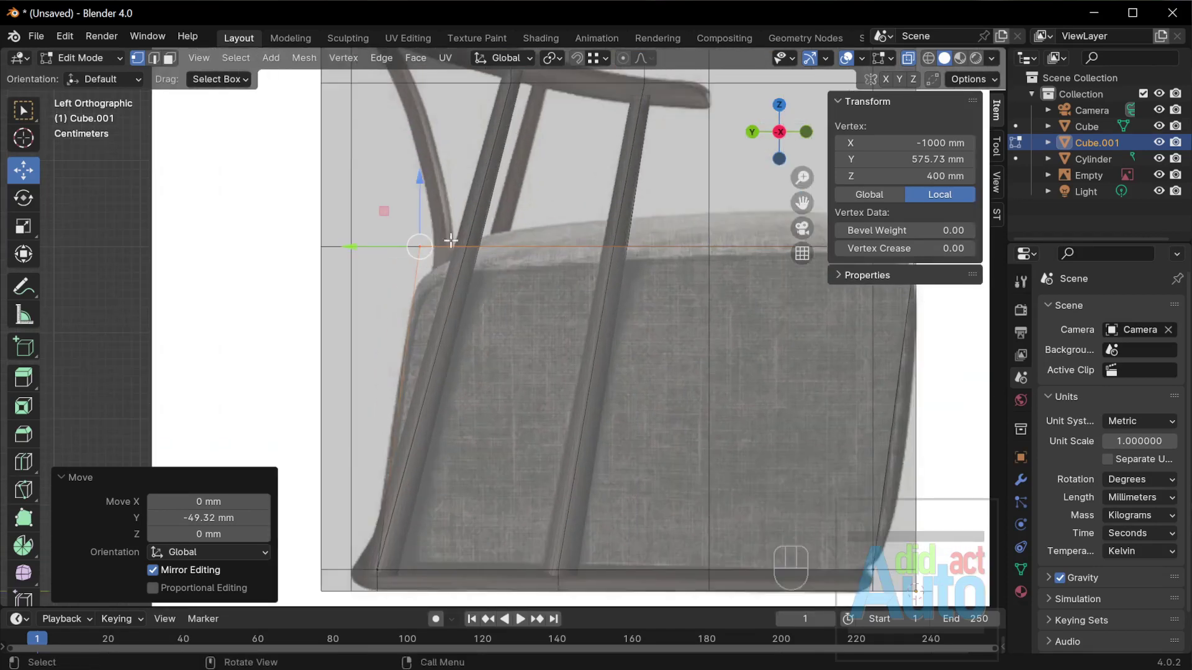
scroll(458, 360, "up", 3)
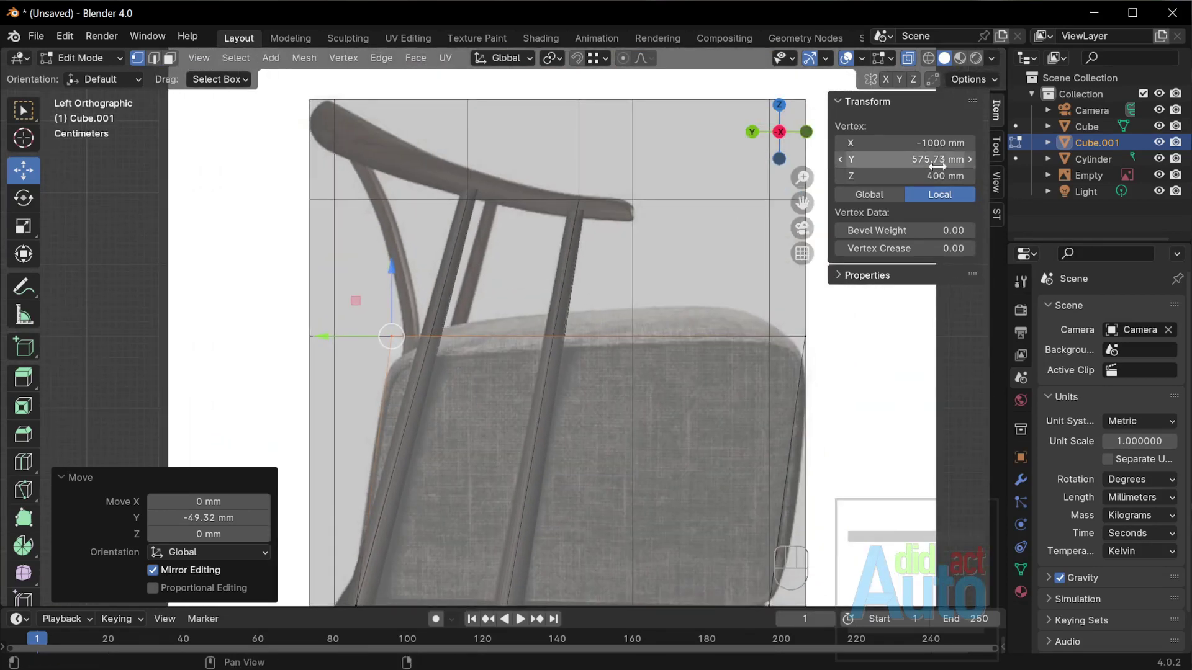
key("Return")
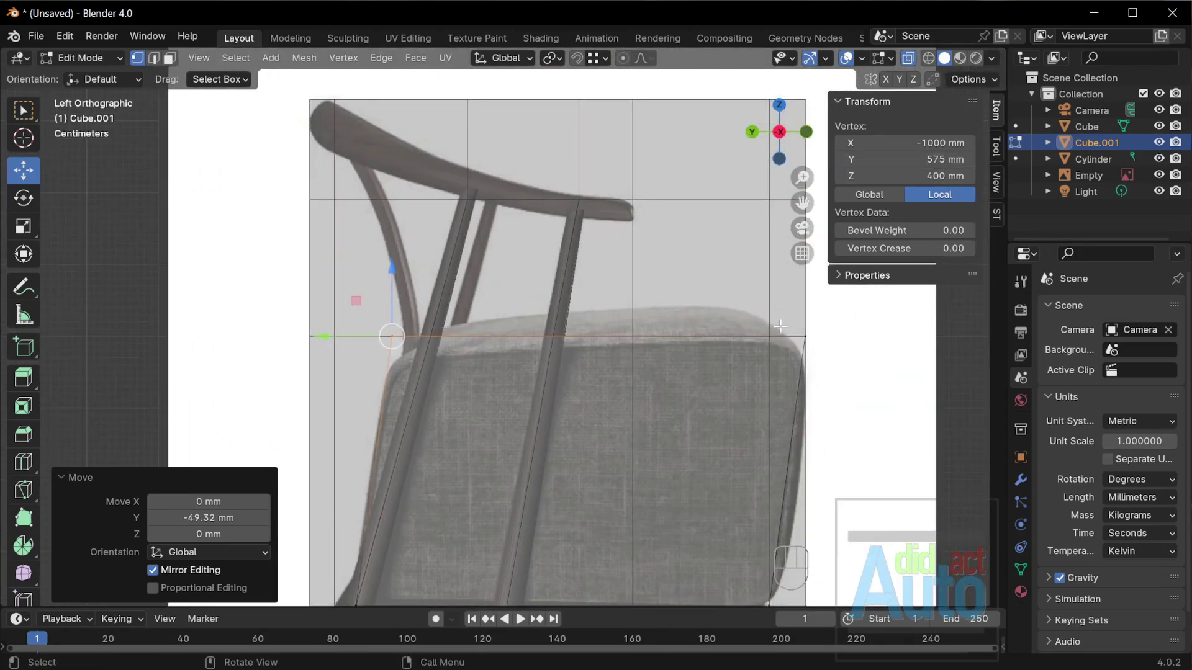
scroll(581, 288, "down", 2)
middle_click_drag(559, 323, 581, 334, "shift")
scroll(581, 334, "down", 1)
key("Tab")
Set the guide block's X dimension first to 600 mm and finally to 650 mm.
scroll(490, 333, "down", 1)
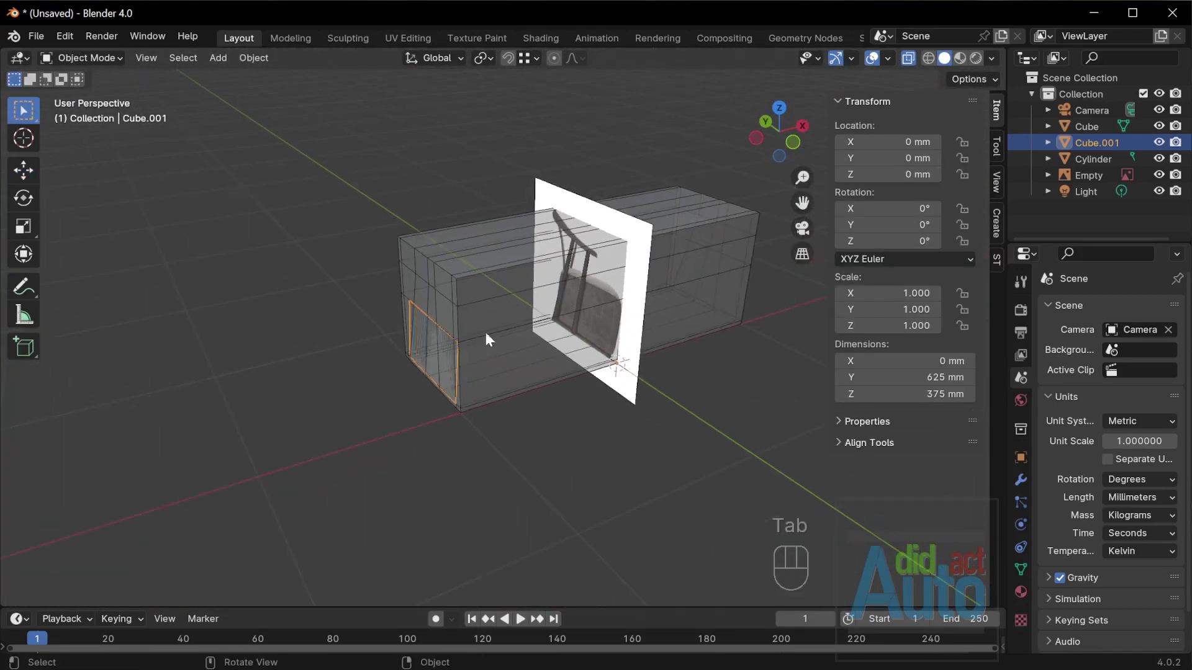
left_click_drag(358, 226, 478, 406)
scroll(559, 376, "up", 1)
left_click(575, 369)
left_click(575, 368)
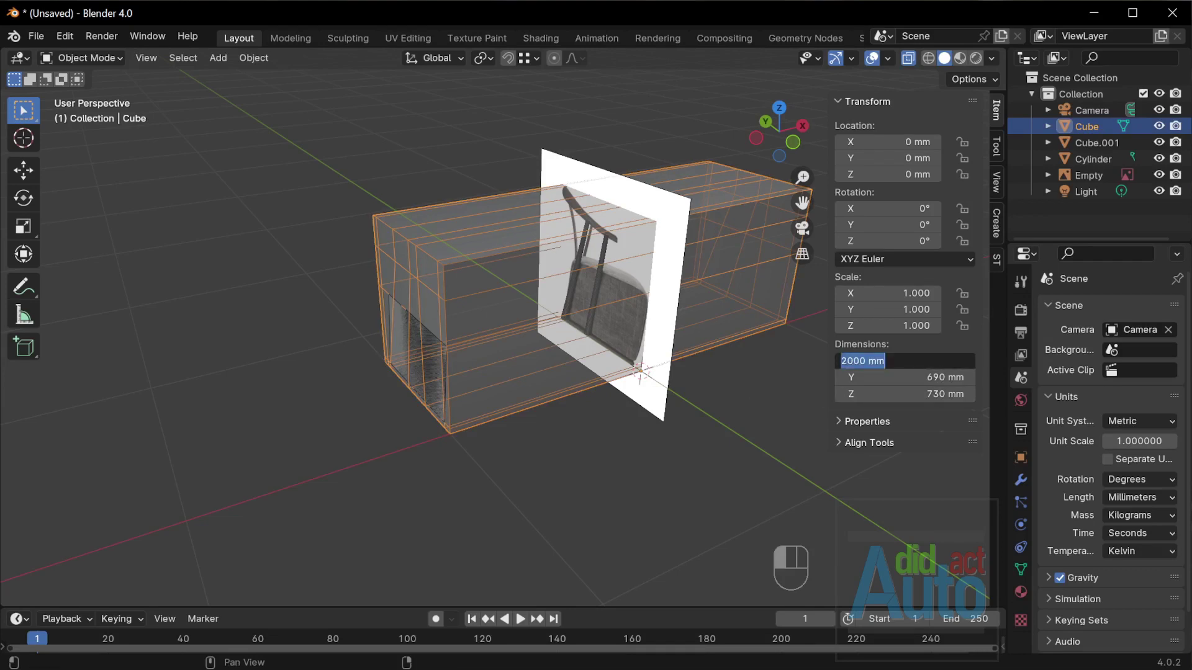
type("600")
key("Return")
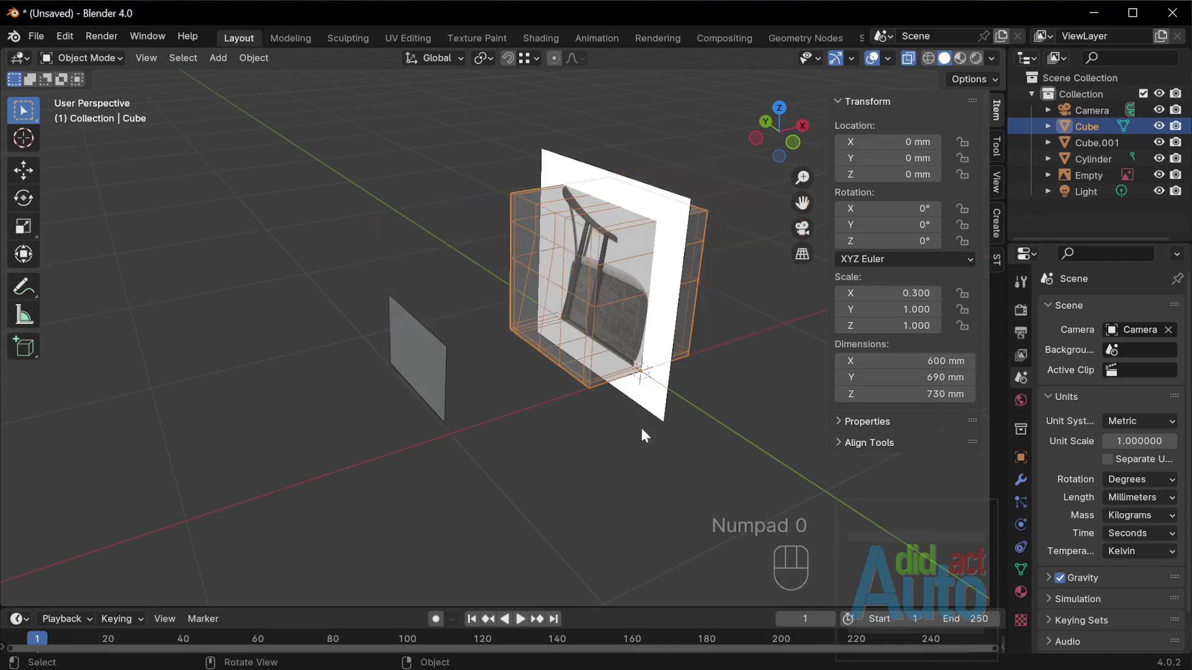
left_click(894, 360)
type("650")
key("Return")
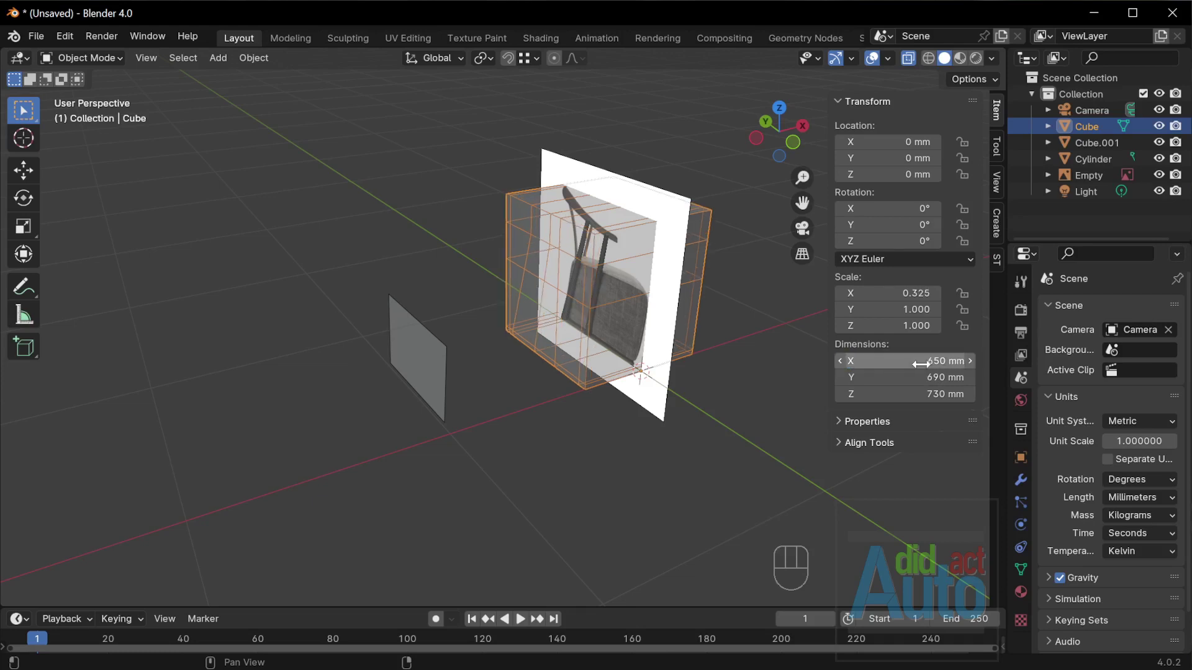
Apply the resized guide block's scale and deselect the block.
middle_click_drag(739, 391, 702, 341)
key("ctrl+a")
left_click(702, 341)
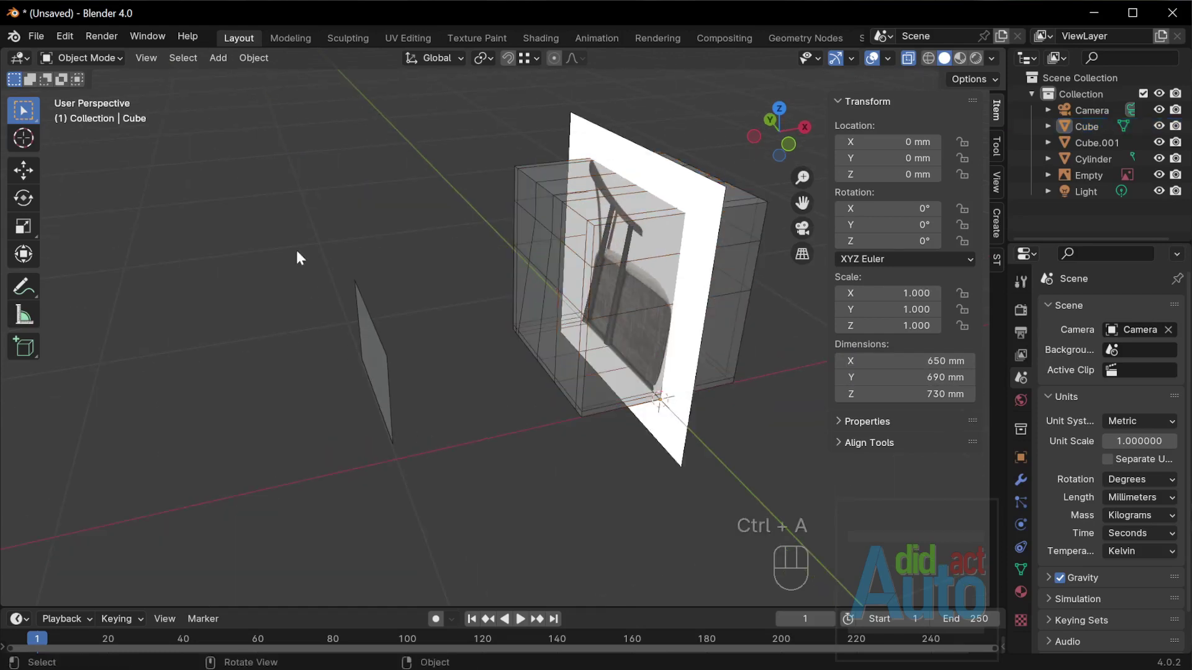
scroll(295, 248, "up", 2)
In Edit Mode, move the entire separated seat face along X and snap it onto the narrowed guide block's side.
left_click(375, 401)
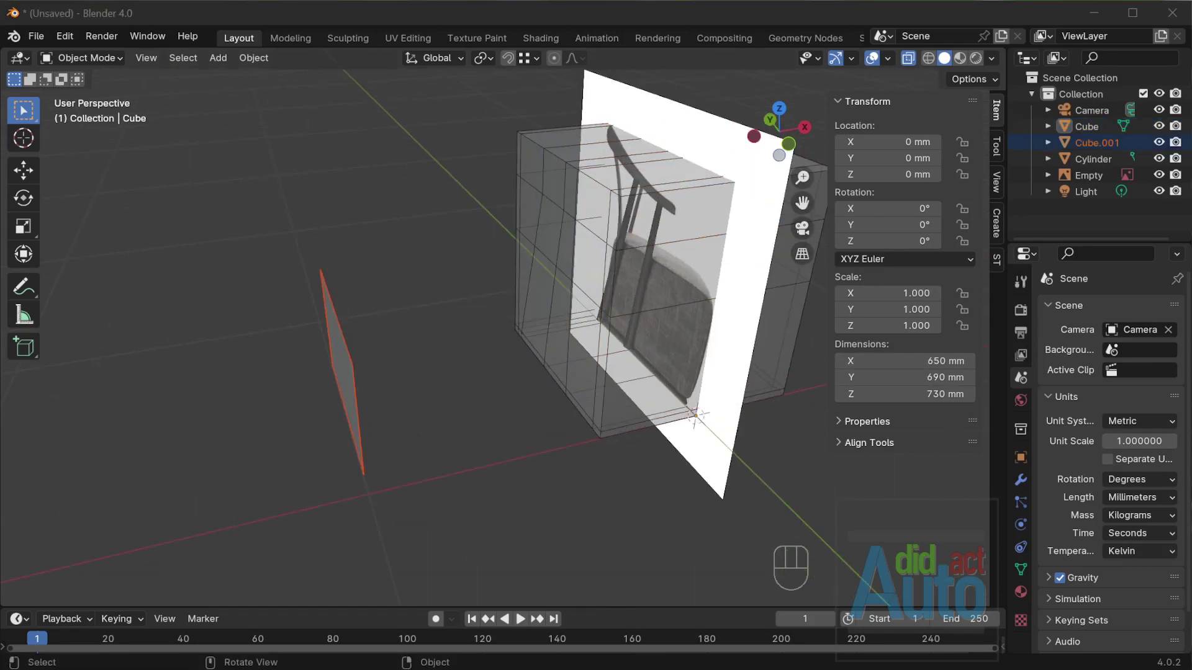
left_click(351, 390)
middle_click_drag(351, 390, 383, 386)
key("g")
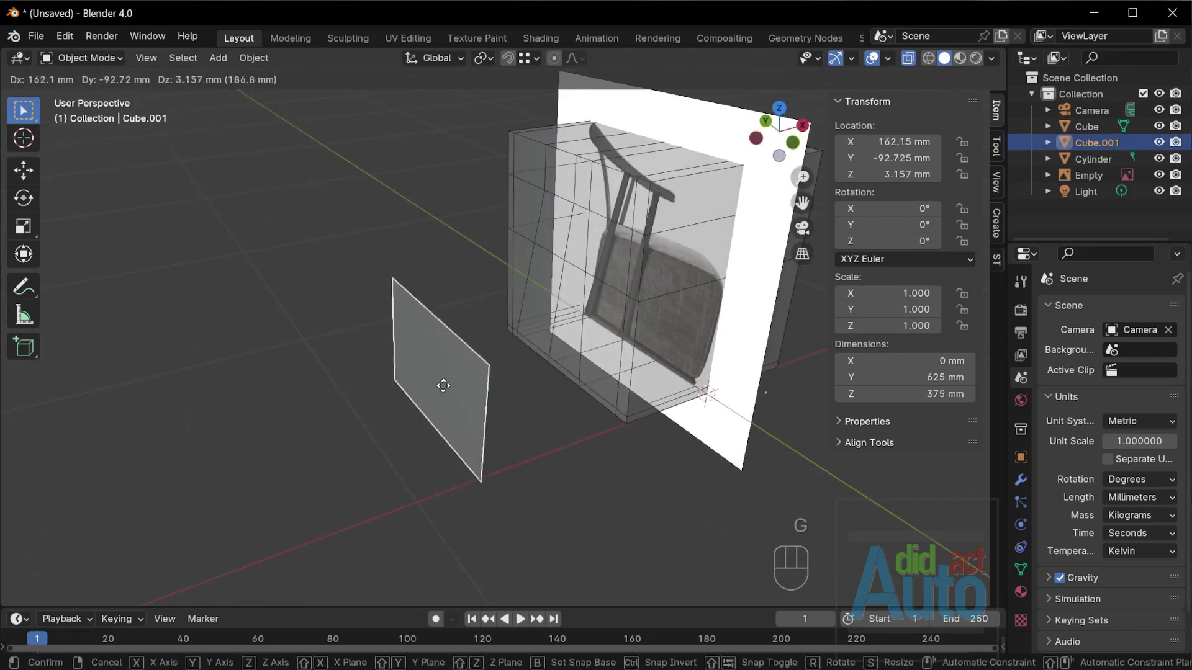
key("Escape")
key("Tab")
key("a")
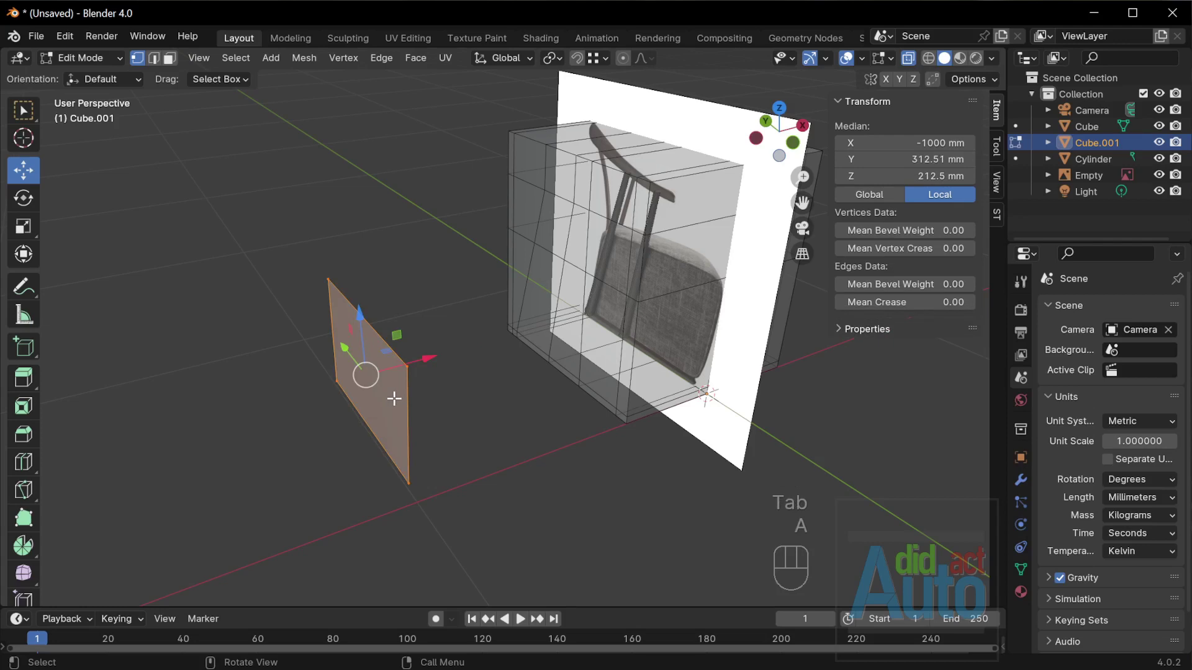
key("g")
key("x")
key("shift+Tab")
left_click(612, 412)
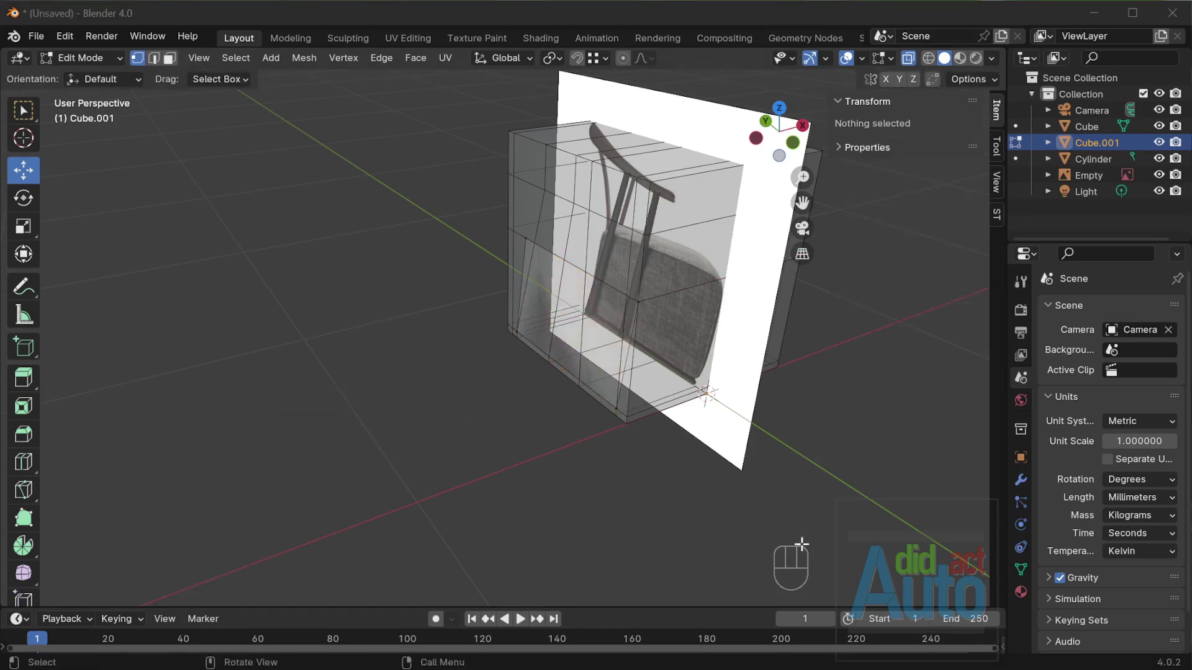
Extrude the seat's side face about 361 mm along its normal into the guide block, past the reference image.
mouse_move(705, 431)
middle_mouse_down()
mouse_move(716, 458)
mouse_move(707, 448)
middle_mouse_up()
scroll(705, 445, "up", 3)
middle_click_drag(705, 445, 424, 401)
key("Tab")
key("Tab")
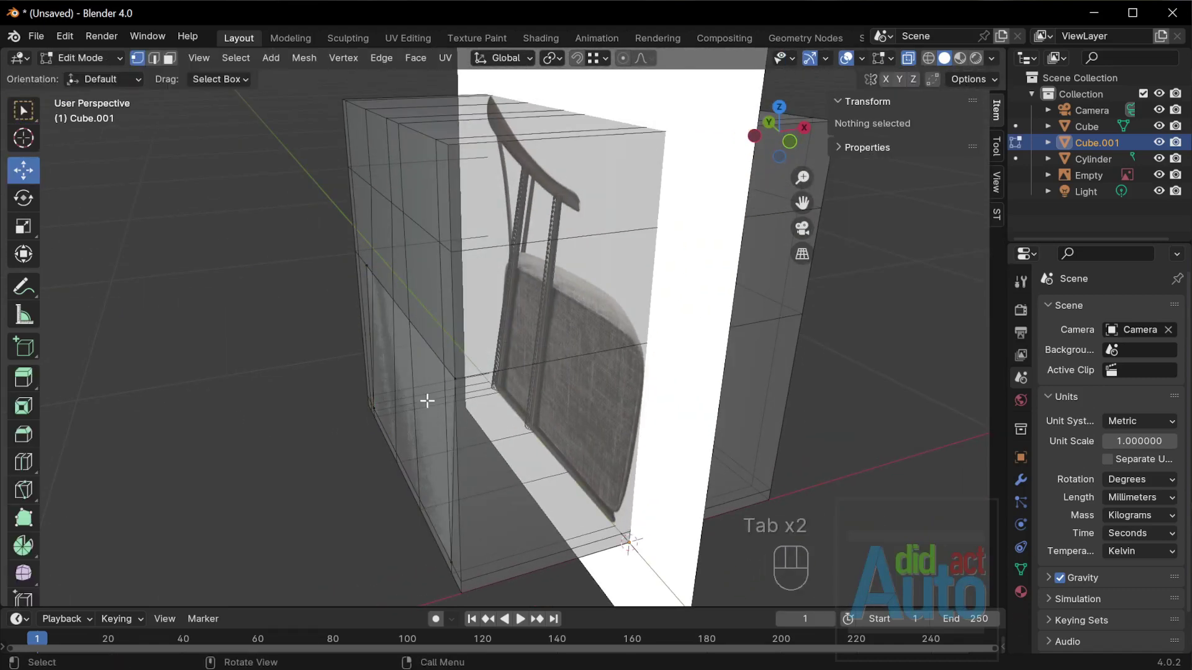
left_click(427, 401)
key("e")
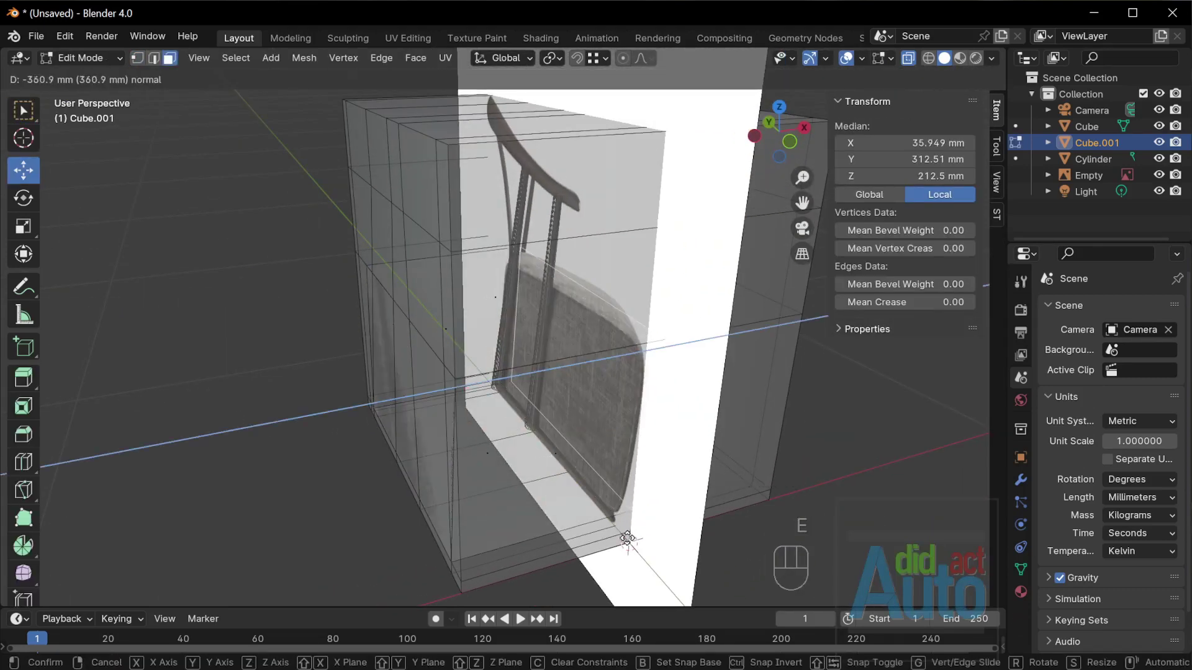
left_click(609, 487)
middle_click_drag(616, 318, 561, 302)
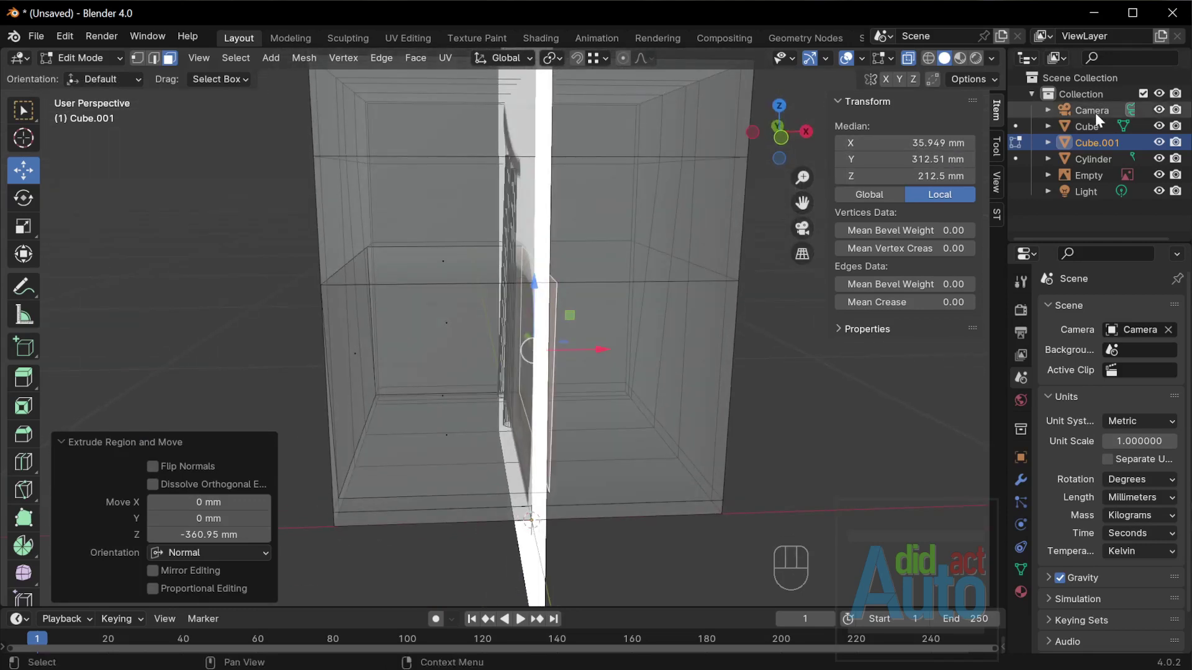
Set the extruded seat side face's median X position to 0 mm.
left_click(907, 143)
type("0")
key("Return")
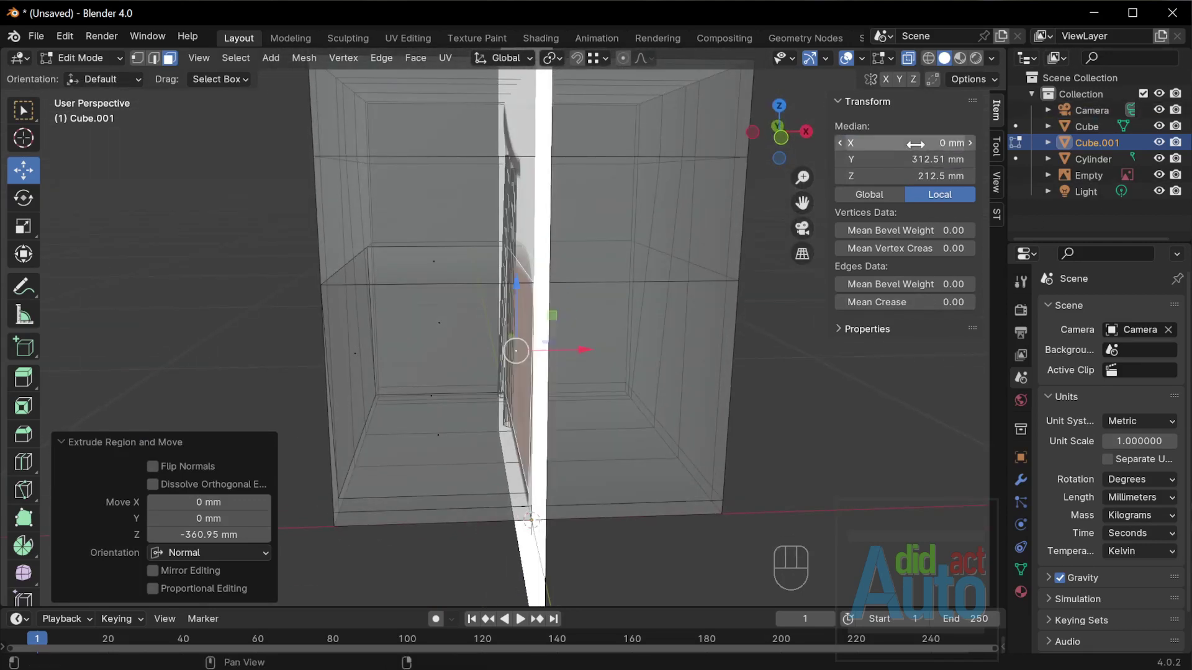
middle_click_drag(714, 385, 657, 389)
key("Tab")
key("Tab")
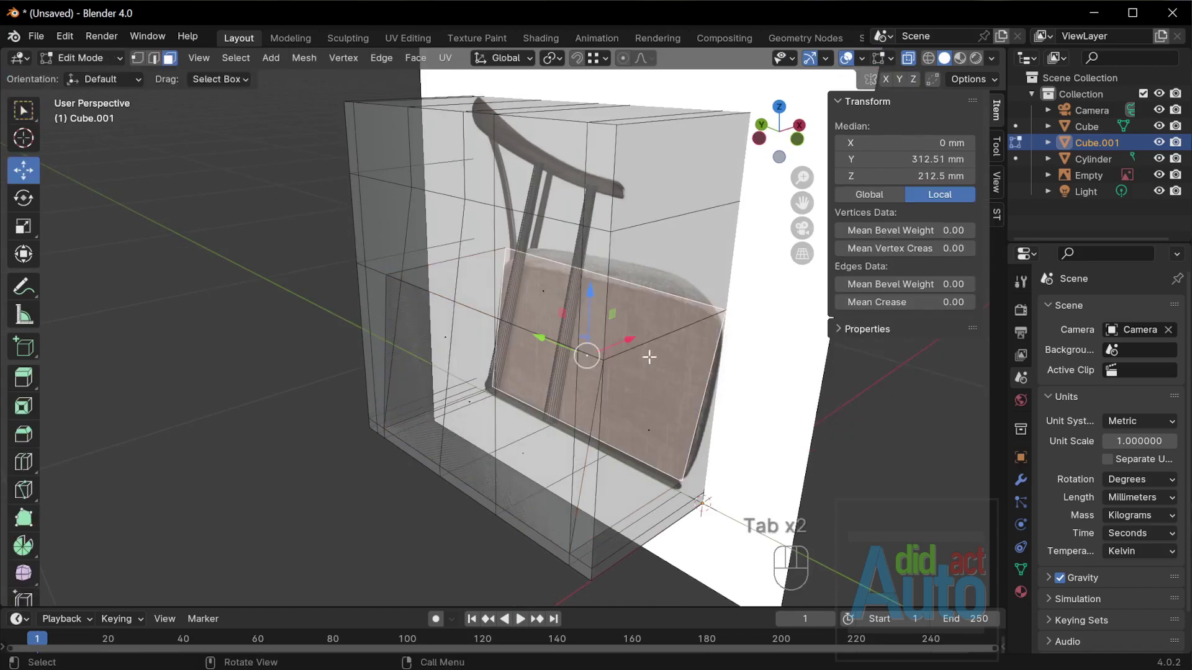
Bevel the seat's upper front edge about 53 mm wide with four segments and nudge the rounded corner to fit the reference outline.
left_click(650, 338)
key("2")
left_click(650, 339)
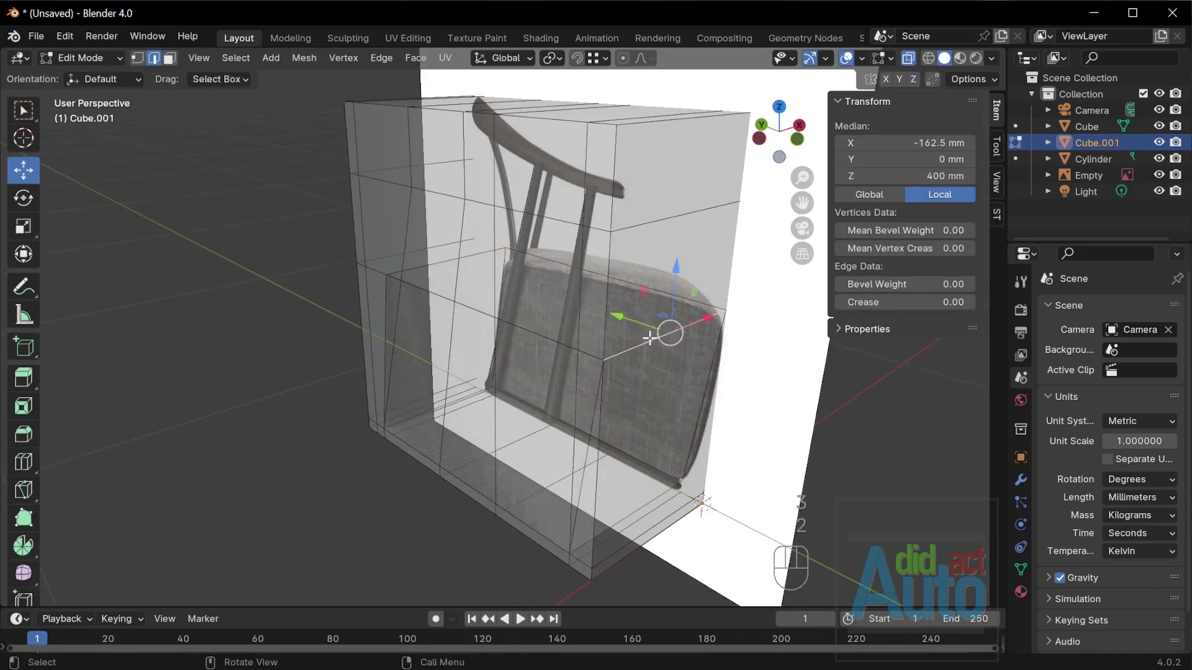
key("grave")
left_click(509, 337)
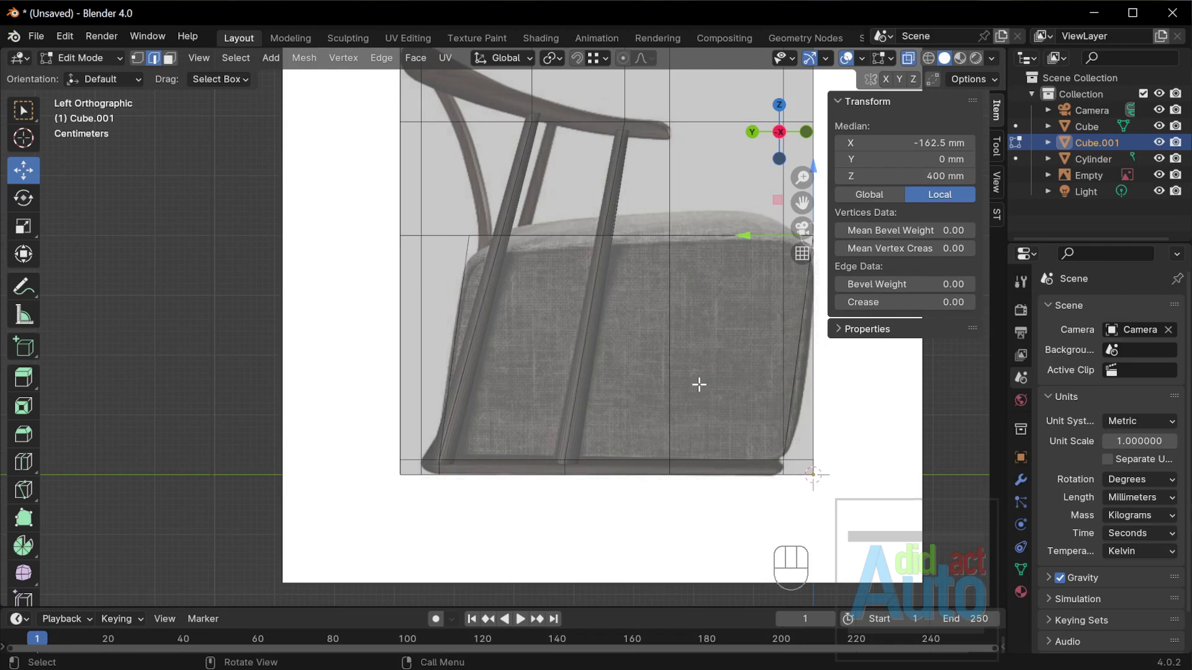
scroll(714, 386, "down", 1)
middle_click_drag(730, 359, 649, 388, "shift")
scroll(680, 322, "up", 1)
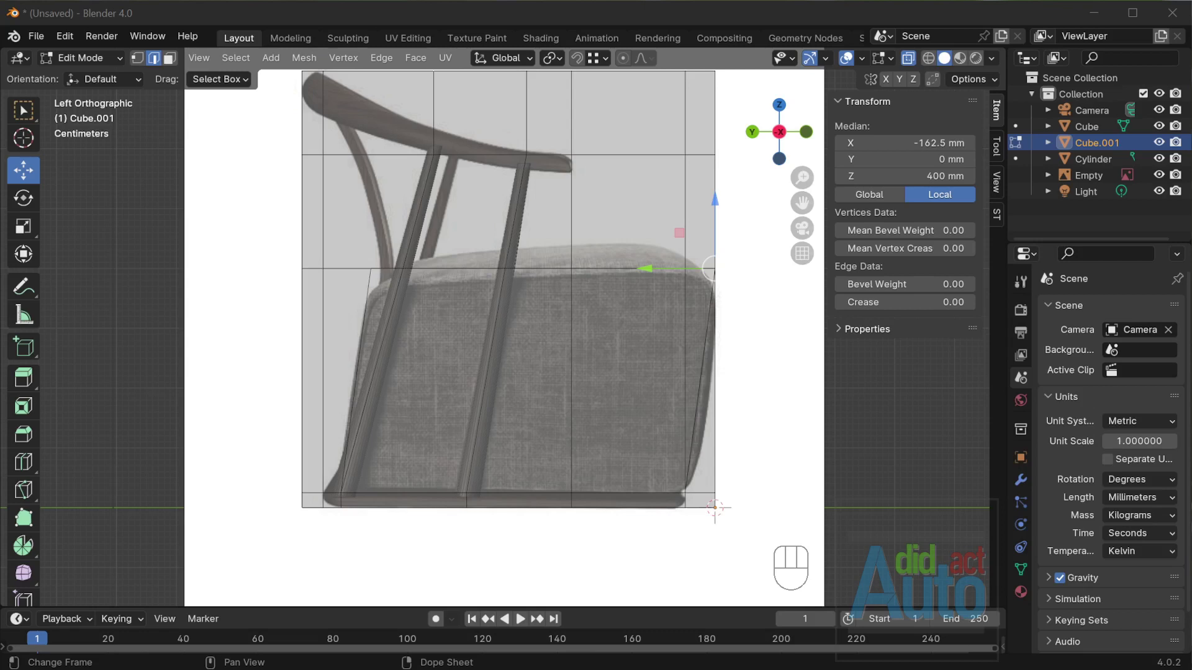
left_click(863, 523)
middle_click_drag(597, 319, 656, 352)
left_click(610, 391)
key("grave")
left_click(546, 349)
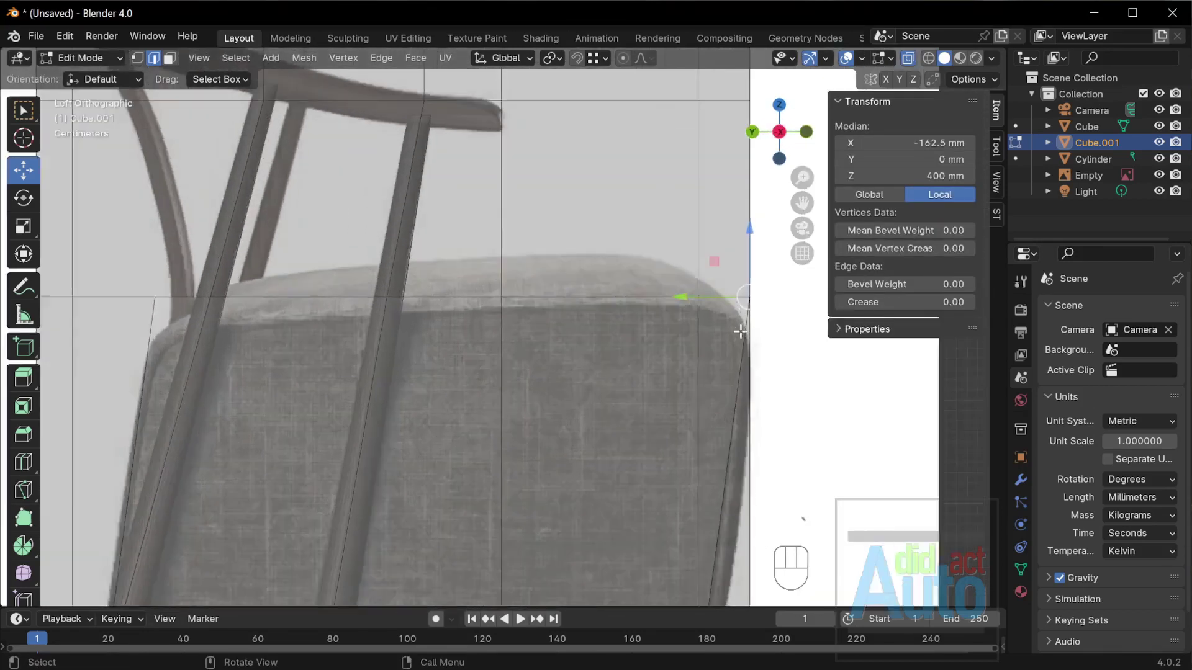
scroll(660, 348, "down", 5, "ctrl")
key("ctrl+b")
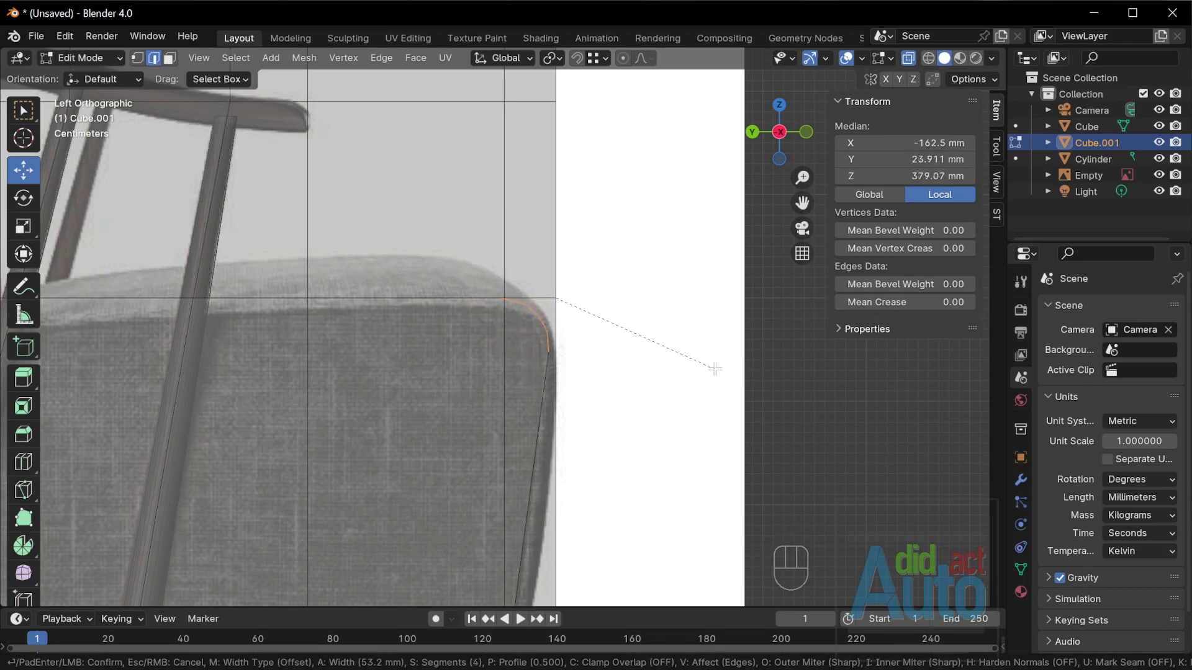
left_click(709, 370)
scroll(621, 356, "up", 2)
left_click_drag(500, 322, 516, 326)
Add three evenly spaced edge cuts across the seat's front face between the rounded corner and the base.
scroll(547, 372, "down", 3)
middle_click_drag(554, 384, 527, 325, "shift")
key("ctrl+r")
scroll(503, 320, "up", 1)
left_click(502, 320)
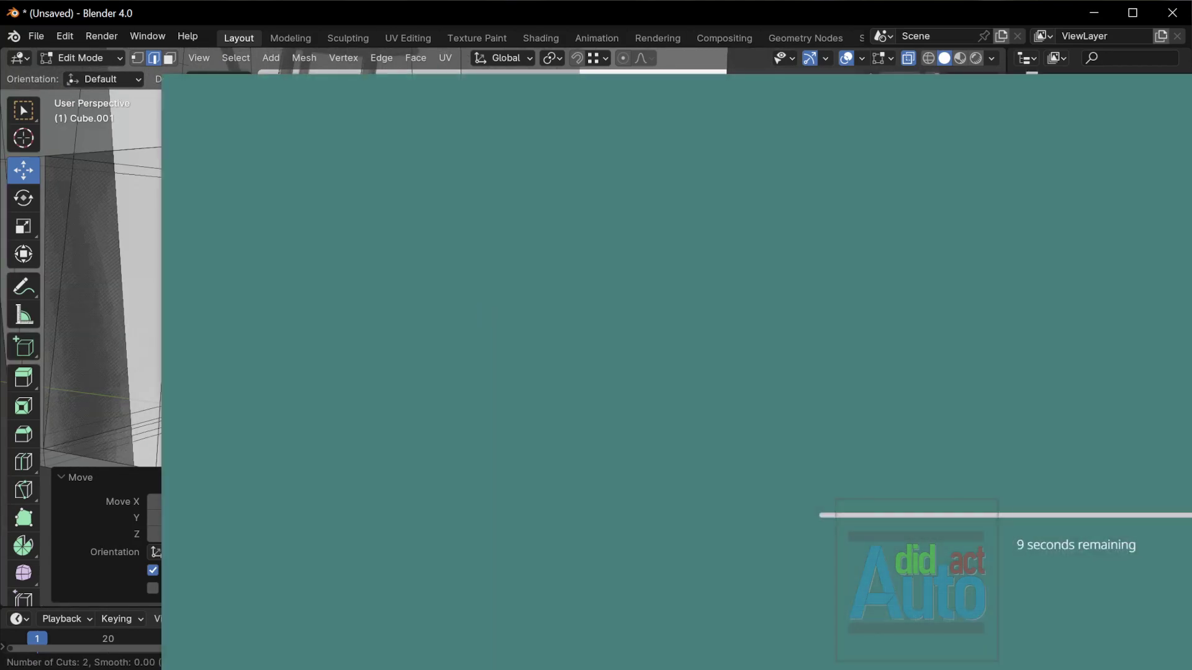
right_click(503, 320)
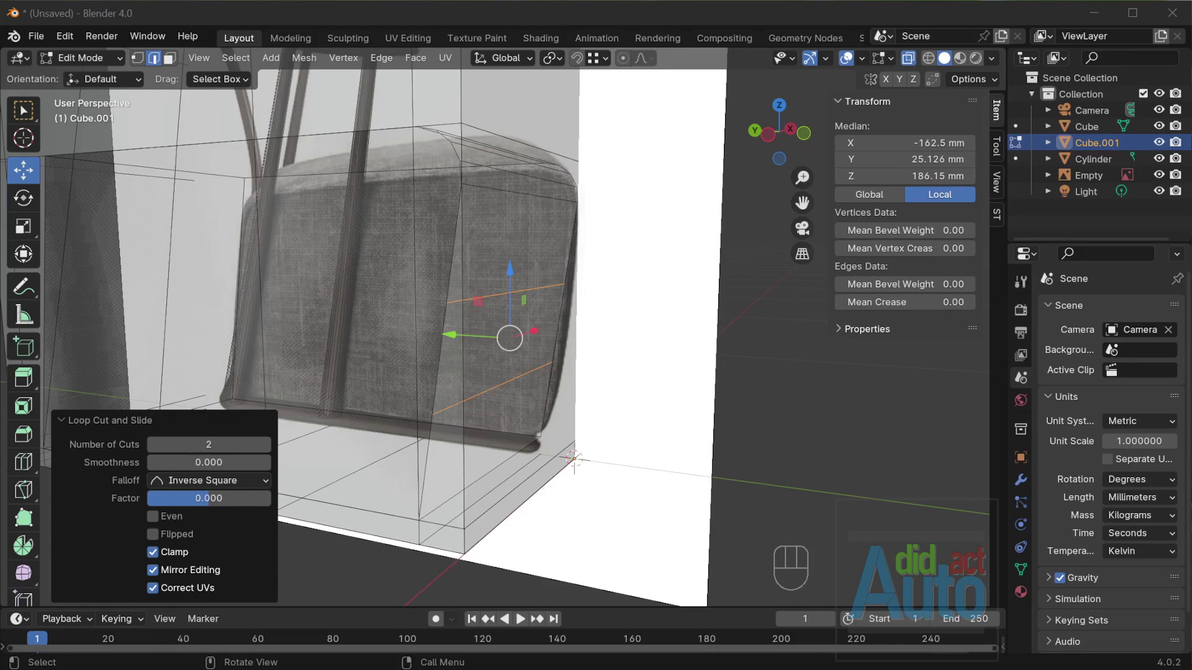
middle_click_drag(512, 416, 515, 428)
left_click(266, 444)
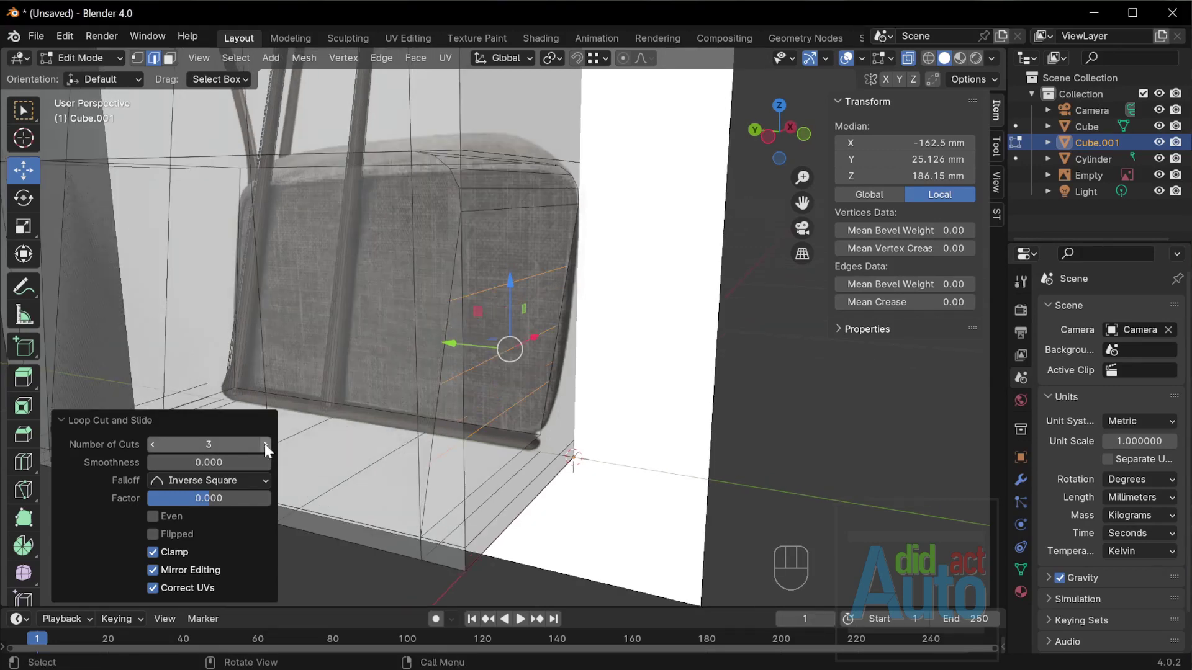
middle_click_drag(660, 439, 659, 415)
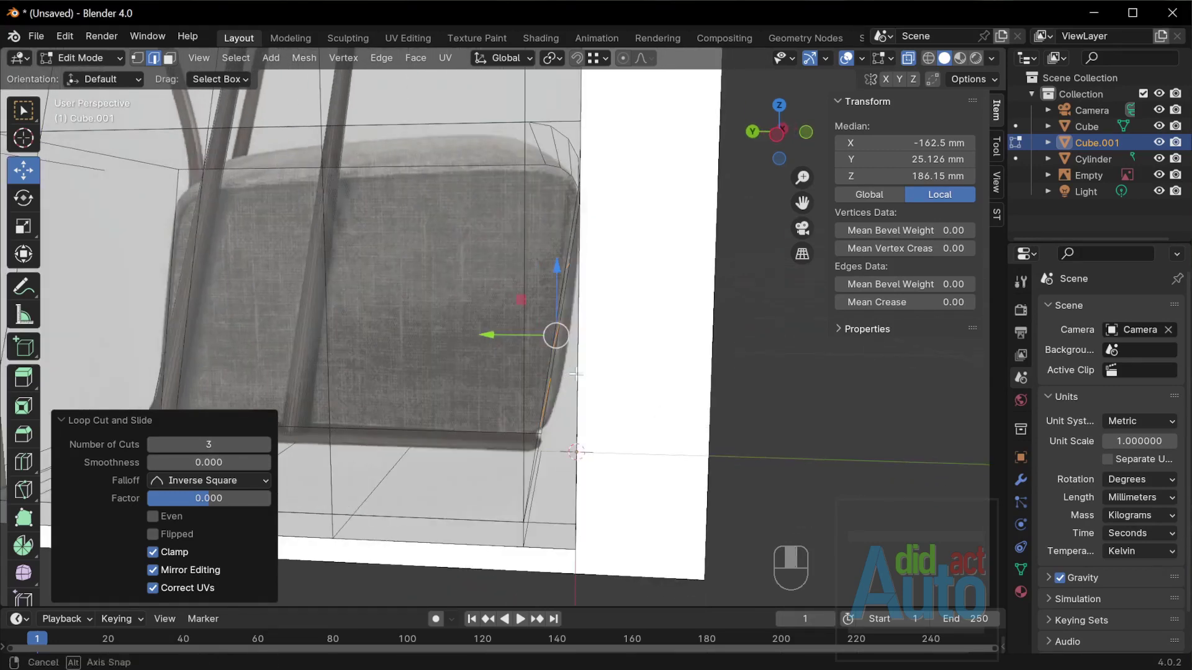
In the left side view, move the three new front edges about 16 mm forward along Y.
key("grave")
left_click(385, 345)
left_click_drag(527, 319, 562, 319)
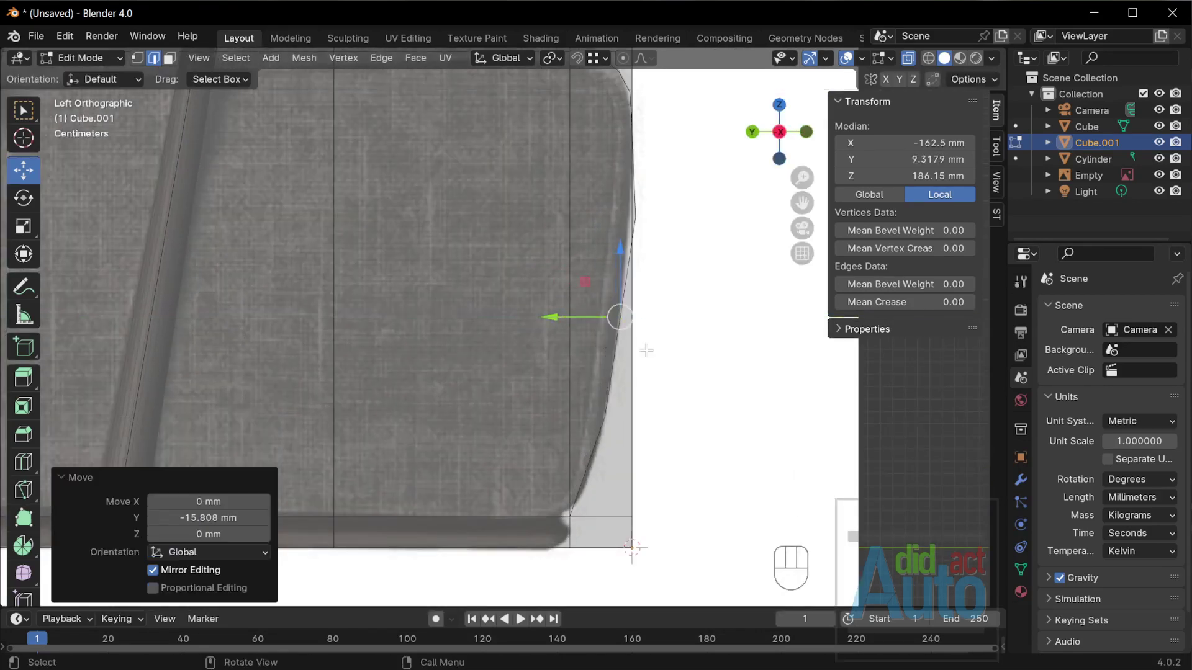
Adjust the individual front edge vertices so the seat front follows the curved outline in the reference image.
middle_click_drag(647, 350, 648, 449, "shift")
key("1")
left_click_drag(684, 333, 600, 283)
left_click_drag(601, 317, 593, 318)
left_click_drag(579, 417, 581, 419)
left_click_drag(551, 500, 624, 534)
Lower the seat's upper rear corner vertices about 32 mm and shift them slightly along Y to match the reference outline.
scroll(515, 441, "down", 5)
middle_click_drag(466, 361, 692, 394, "shift")
scroll(559, 323, "up", 3)
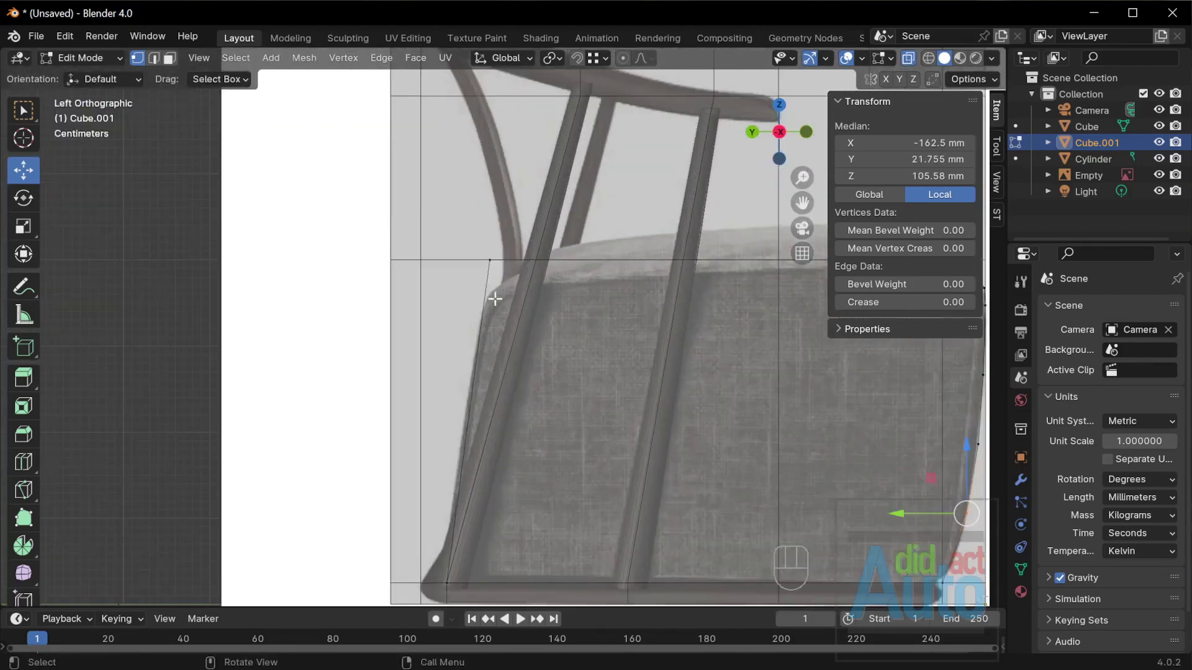
left_click_drag(441, 204, 514, 267)
scroll(514, 265, "down", 1)
middle_click_drag(514, 264, 392, 280, "shift")
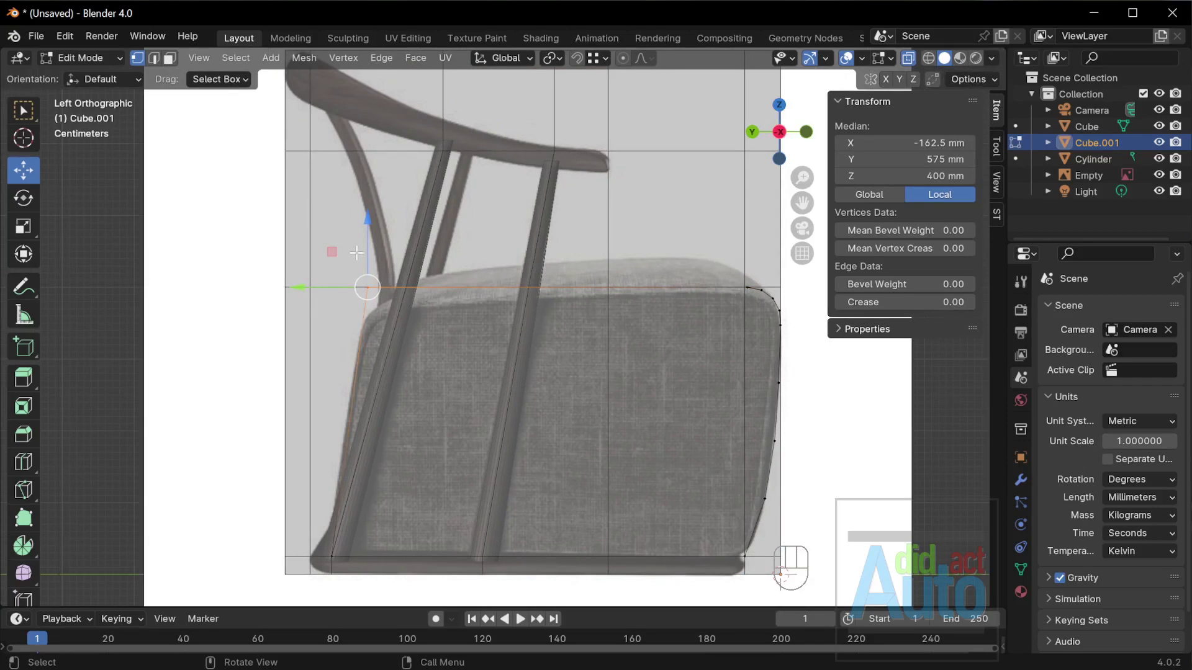
left_click_drag(356, 253, 357, 271)
scroll(554, 309, "up", 2)
middle_click_drag(356, 271, 645, 307, "shift")
left_click_drag(451, 271, 447, 271)
left_click_drag(517, 236, 518, 252)
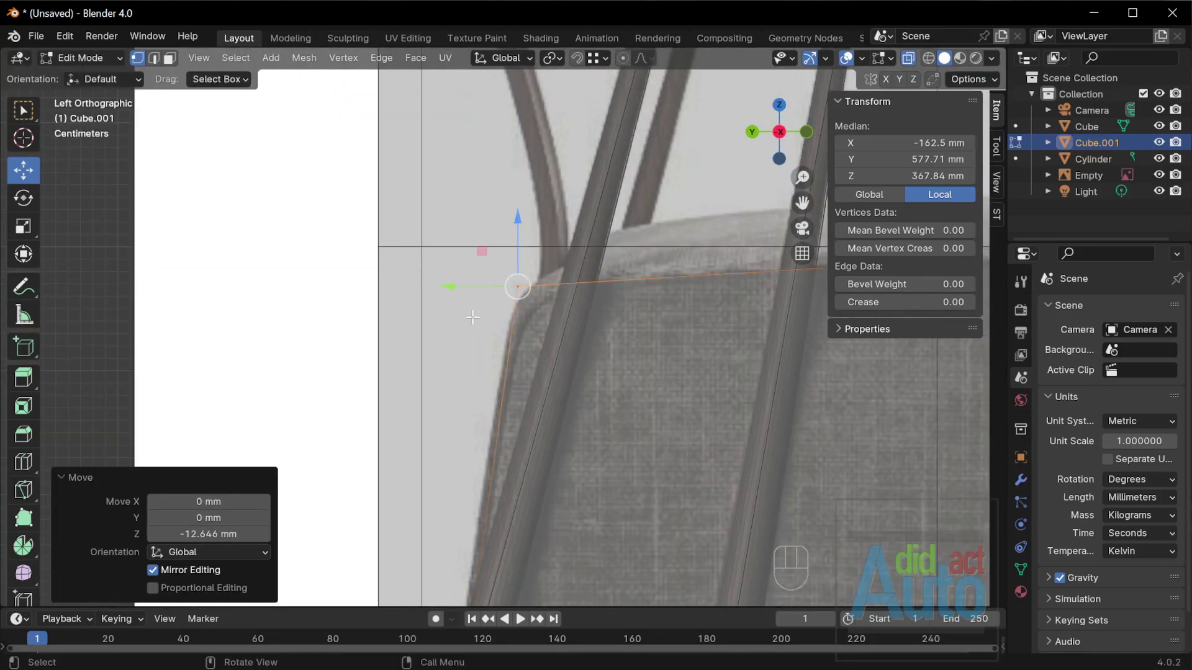
Set the upper rear corner vertices' median position to Y 578 mm and Z 365 mm.
left_click(925, 147)
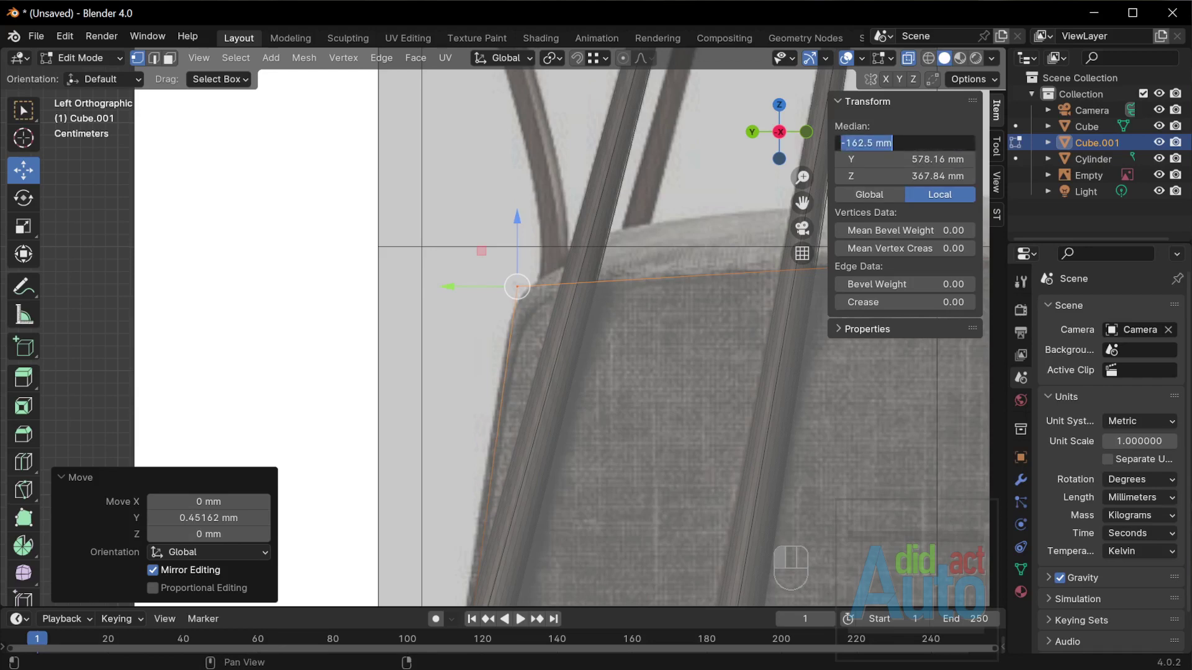
key("Return")
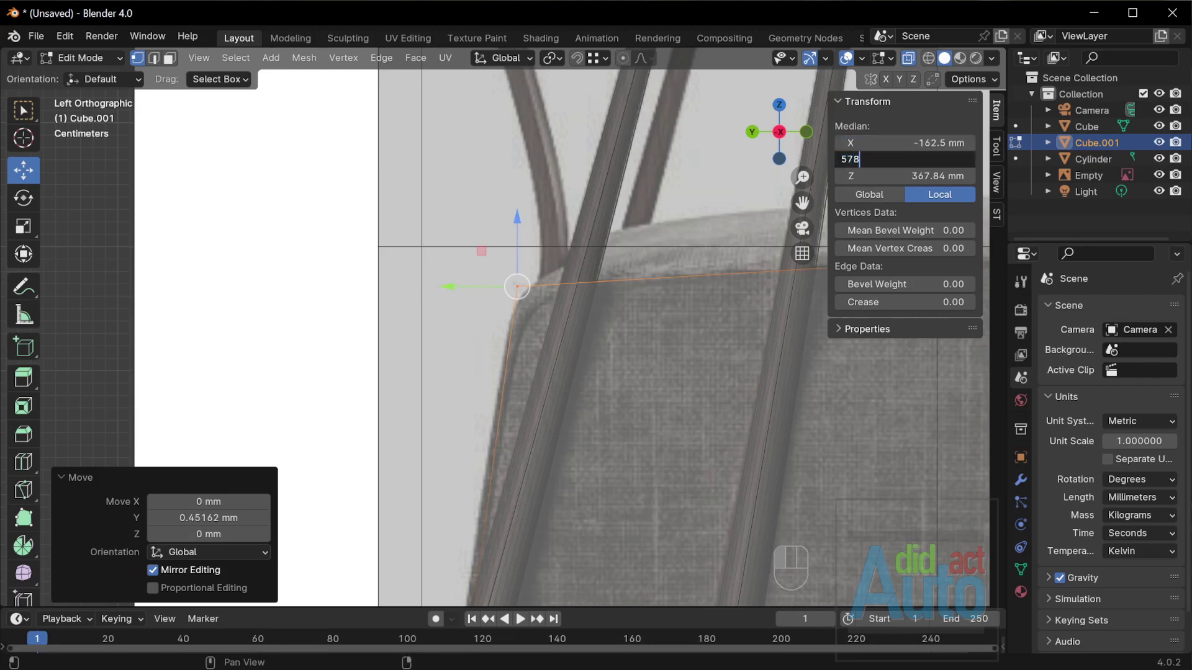
type("578")
key("Return")
left_click(905, 176)
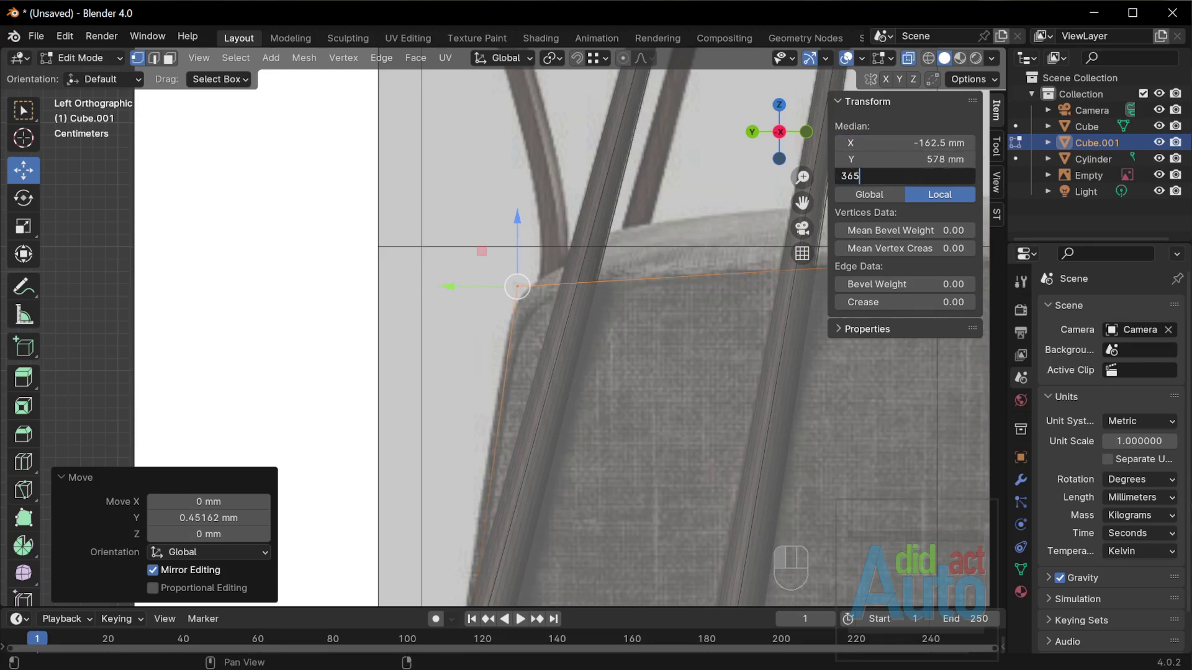
key("Return")
Bevel the seat's upper rear edge about 66 mm wide with four segments.
scroll(609, 315, "down", 2)
left_click(444, 226)
left_click_drag(449, 237, 569, 367)
key("ctrl+b")
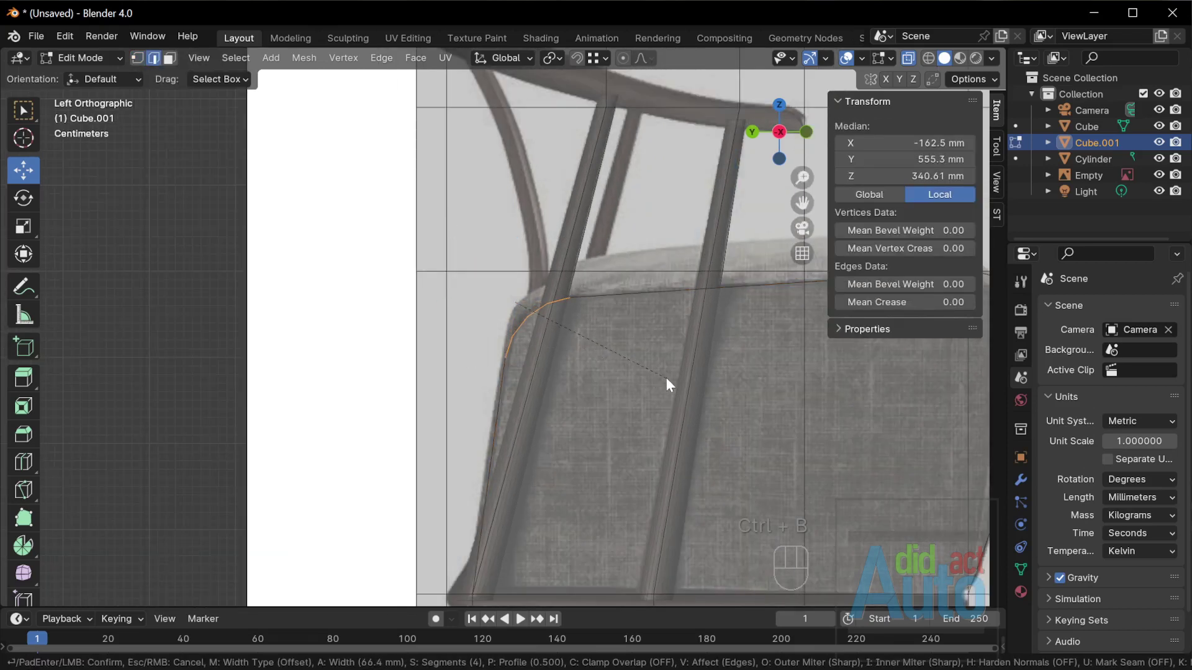
left_click(666, 377)
Add three evenly spaced edge cuts across the seat's top face without sliding them.
scroll(524, 277, "down", 2)
middle_click_drag(524, 277, 565, 371)
key("ctrl+r")
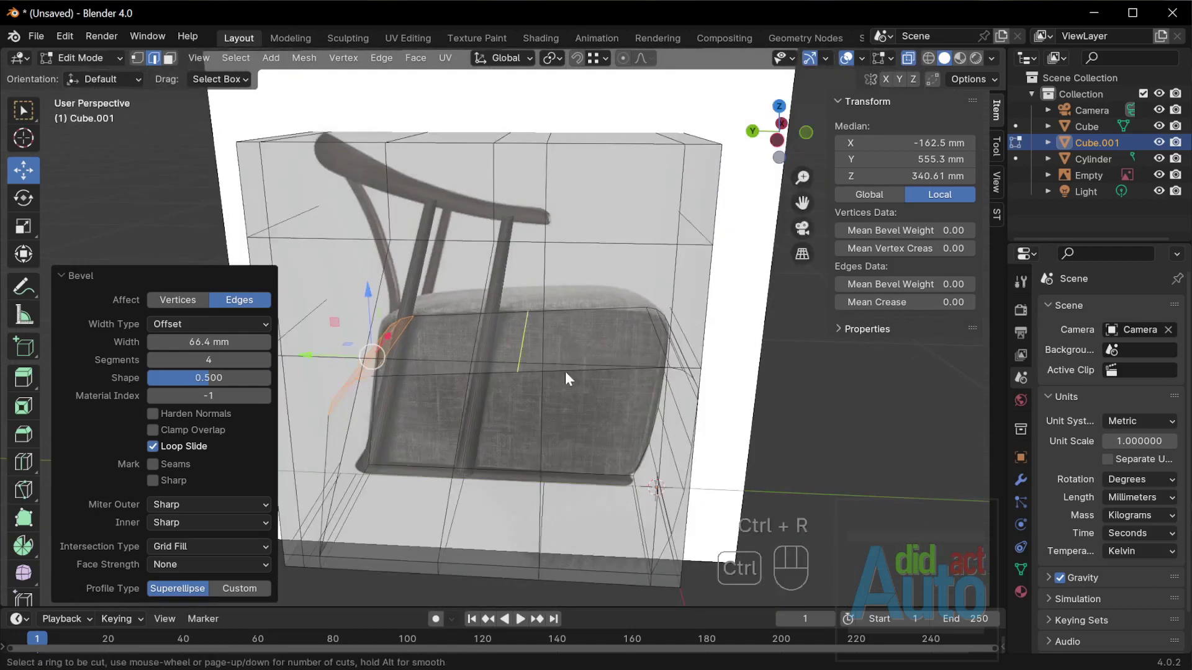
scroll(559, 369, "up", 2)
left_click(556, 368)
key("Escape")
In the left side view, raise the three top edges about 18 mm along Z toward the cushion's curved top line.
key("grave")
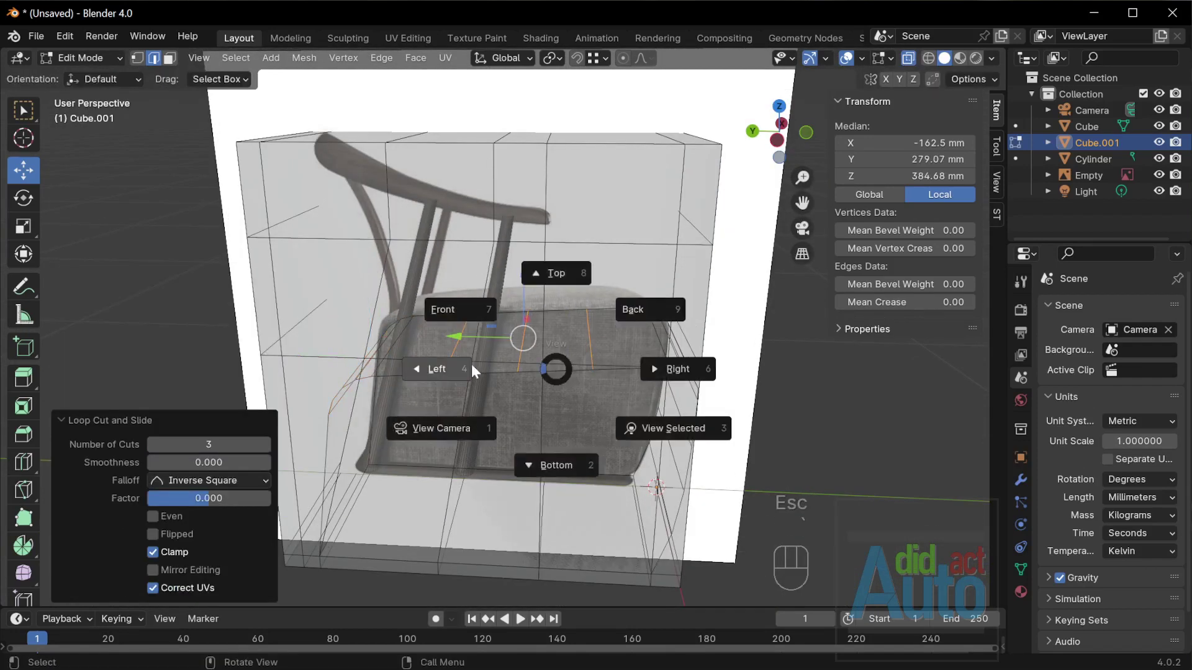
left_click(471, 364)
left_click_drag(544, 250, 543, 242)
left_click(559, 265)
scroll(604, 309, "up", 1)
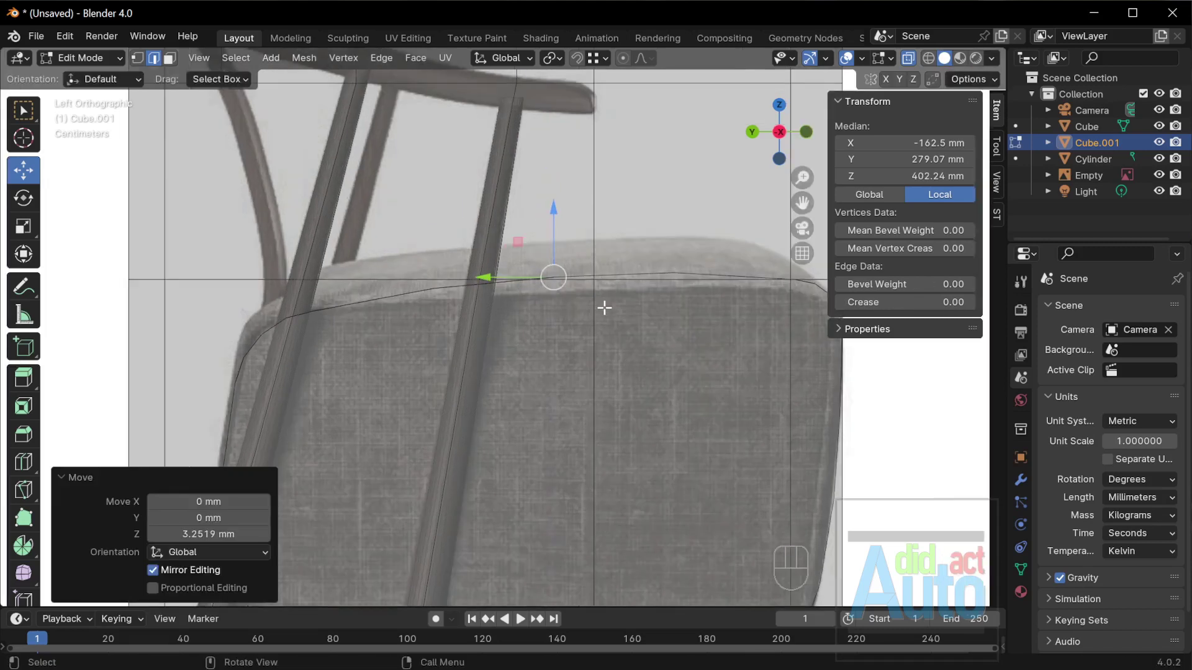
Compare the solid seat silhouette with the reference image by switching X-ray display off and on.
key("alt+z")
scroll(600, 319, "down", 2)
middle_click_drag(601, 319, 532, 244, "shift")
key("alt+z")
key("alt+z")
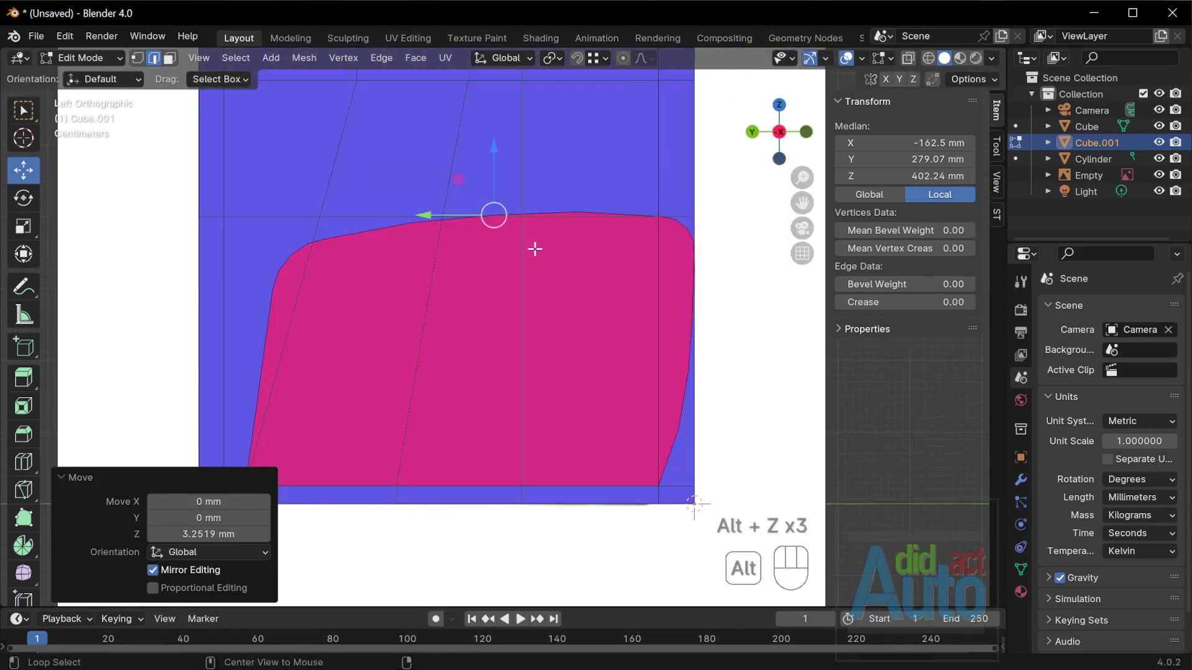
key("alt+z")
key("alt+z")
key("alt+z")
key("alt+z")
key("alt+z")
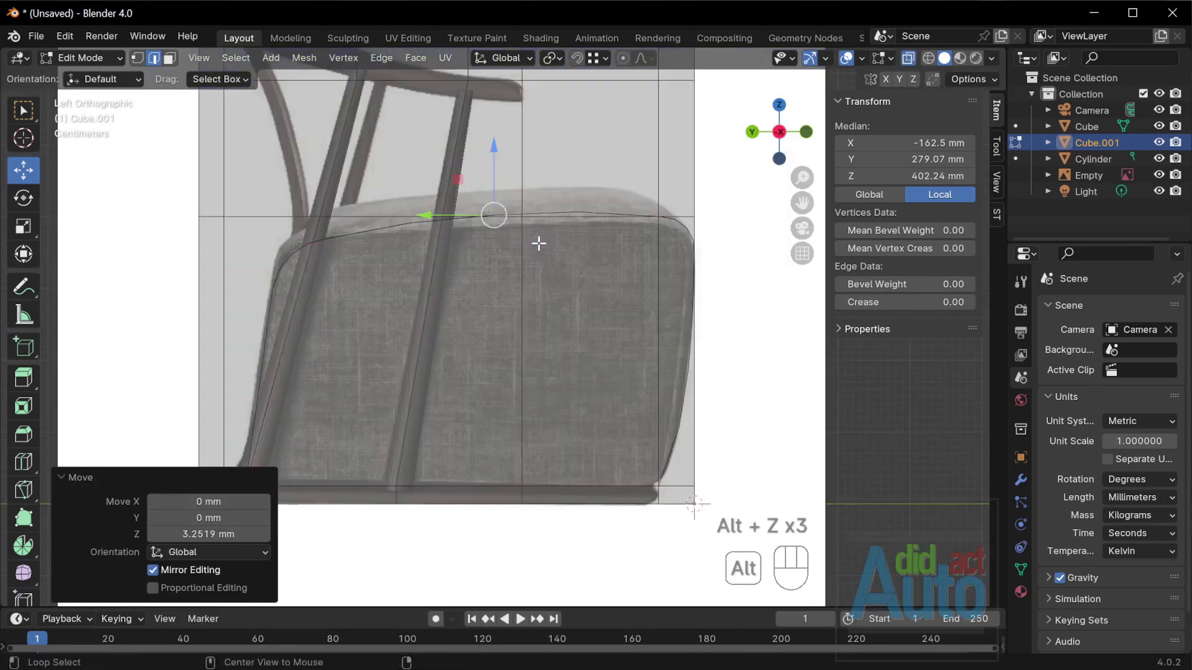
Bevel the seat's lower front edge with a 20 mm width and four segments, and deselect everything.
scroll(624, 390, "down", 2)
scroll(624, 390, "up", 5)
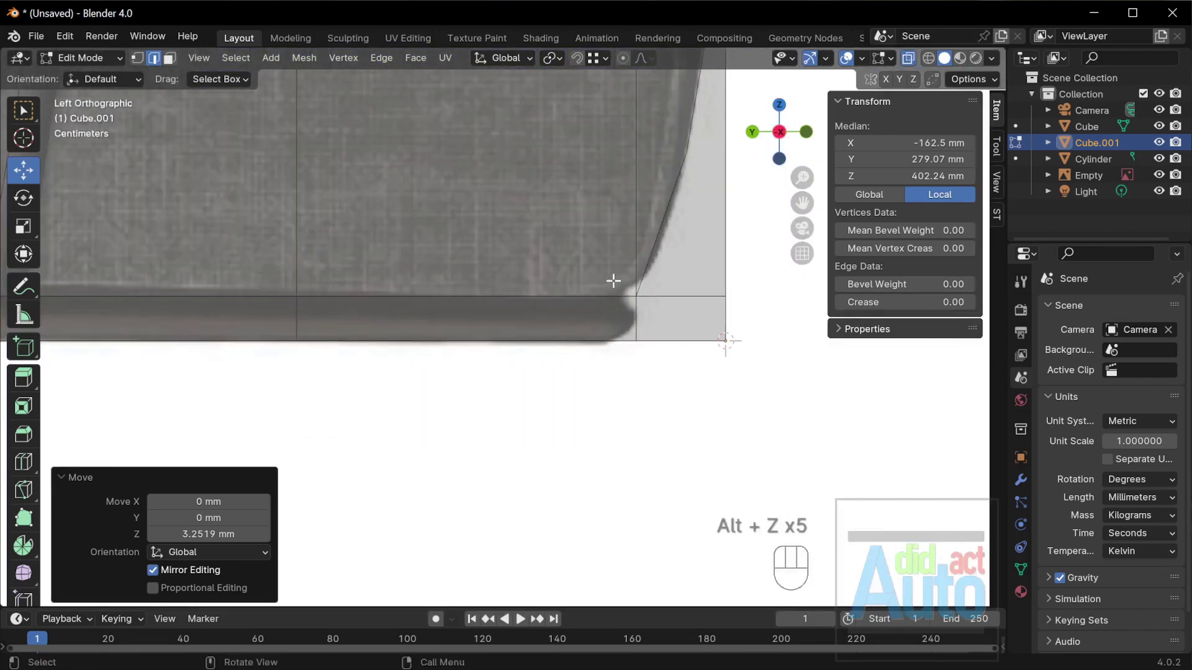
left_click(612, 278)
key("ctrl+b")
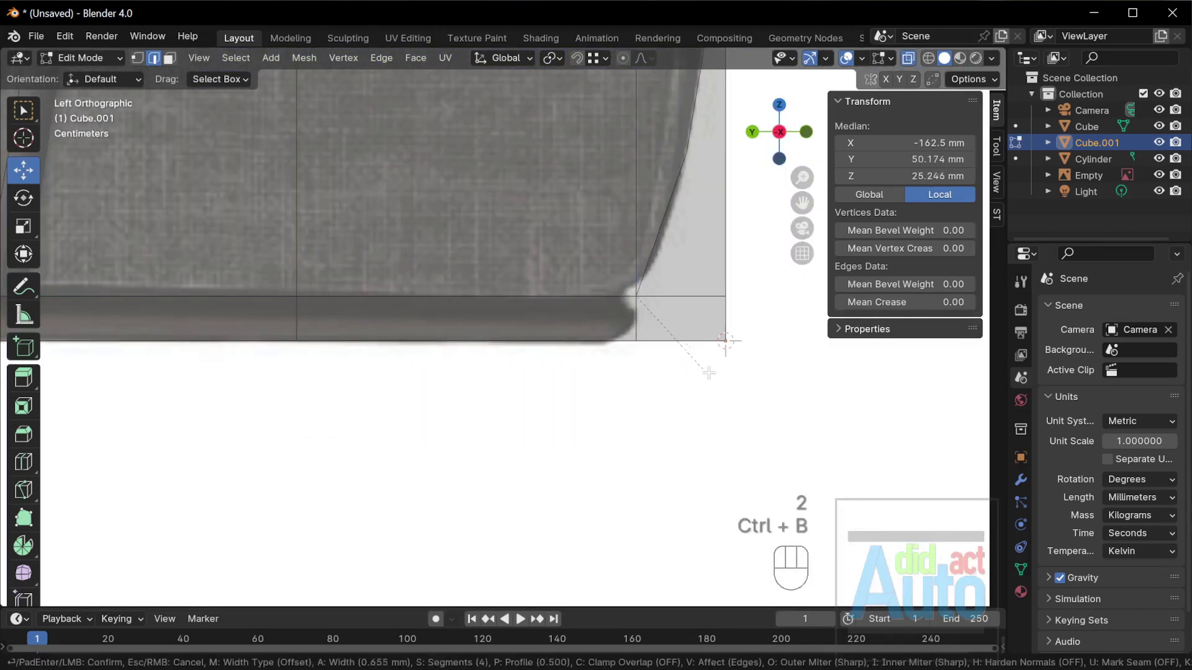
left_click(761, 370)
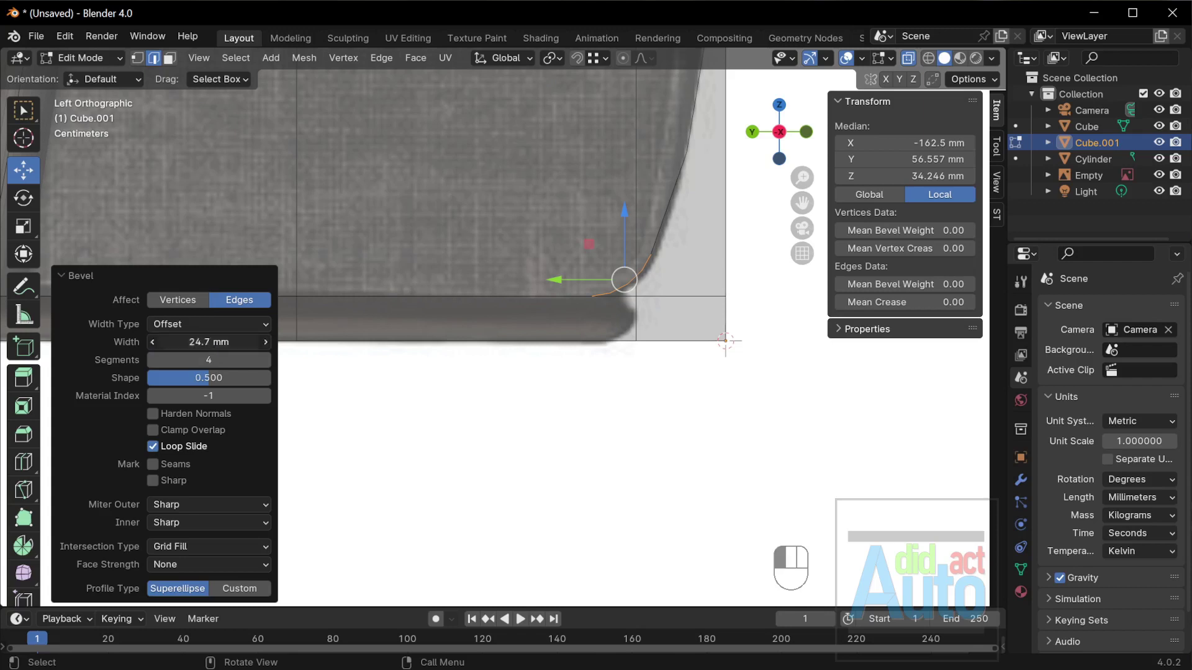
type("20")
key("Return")
left_click(596, 453)
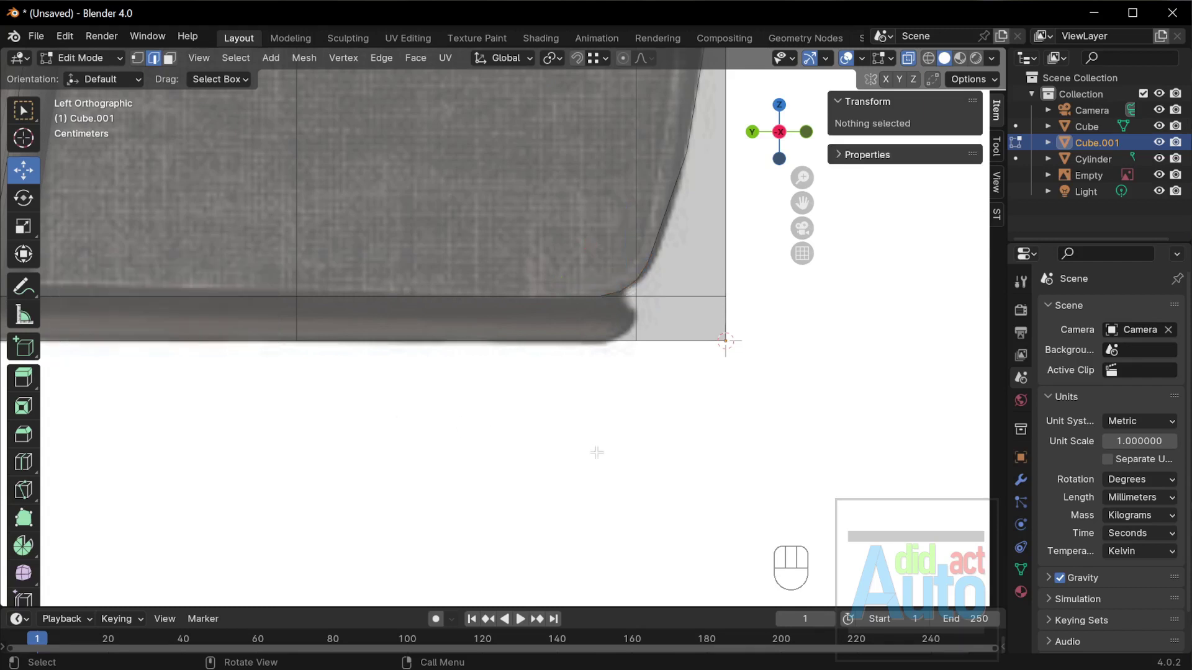
Check the seat profile with its rounded lower front corner against the reference, alternating between solid and X-ray display.
key("alt+z")
scroll(631, 333, "down", 3)
key("alt+z")
middle_click_drag(553, 320, 459, 380, "shift")
key("alt+z")
key("alt+z")
key("alt+z")
Switch editing from the seat to the cylinder posts and move both posts about 348 mm along negative X, beside the seat.
key("grave")
left_click(480, 322)
scroll(495, 322, "up", 4)
key("alt+z")
key("Tab")
left_click(515, 303)
key("Tab")
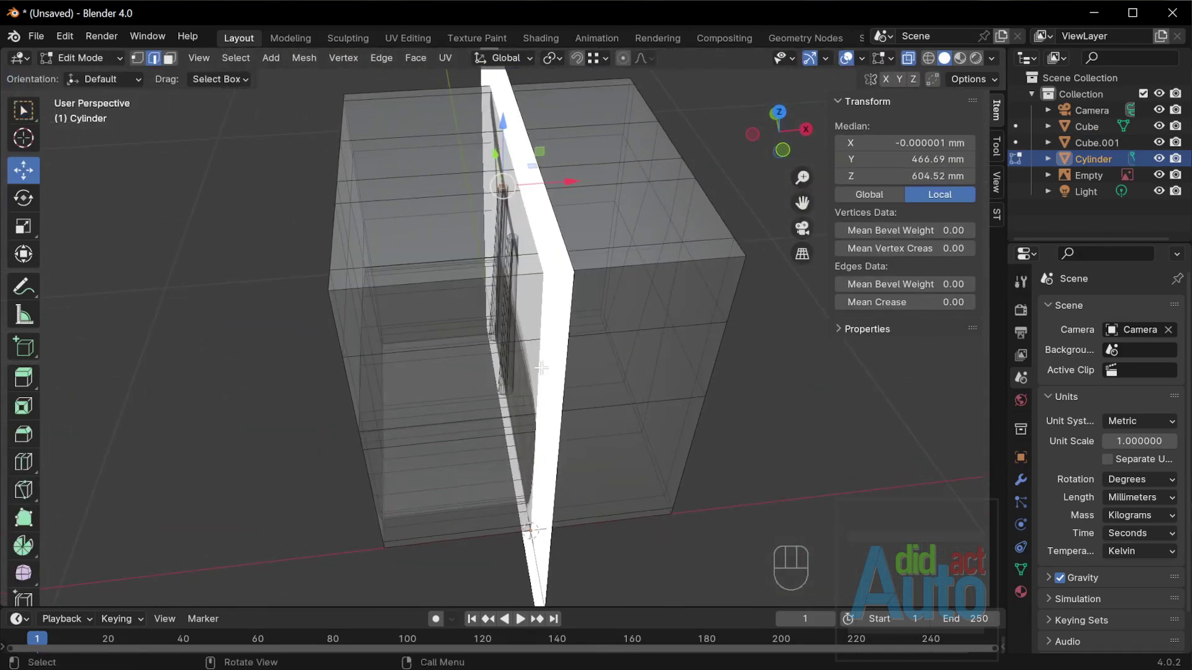
key("a")
left_click_drag(559, 291, 439, 311)
In the front view, move the posts about 4.7 mm along positive X, closer to the guide block's side.
mouse_move(439, 311)
middle_mouse_down()
mouse_move(449, 307)
mouse_move(441, 296)
middle_mouse_up()
key("grave")
left_click(397, 258)
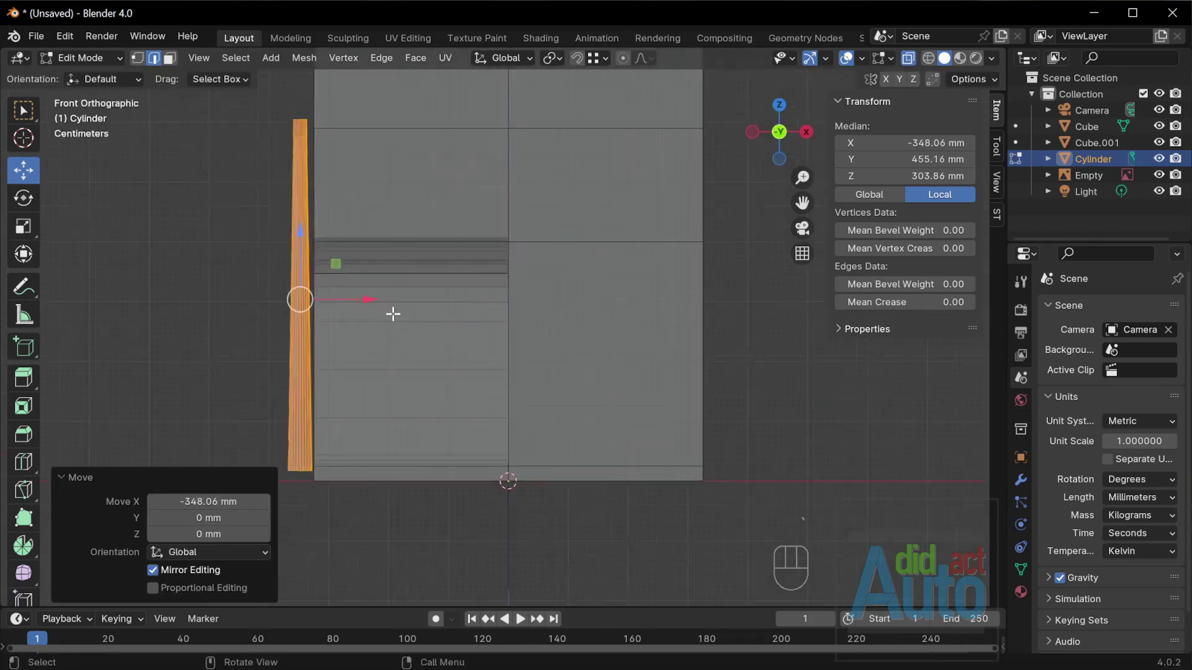
key("g")
left_click(330, 292)
Leave Edit Mode on the posts and examine the curved armrest rail and post tops in the left side view.
scroll(329, 292, "down", 4)
middle_click_drag(431, 311, 554, 361)
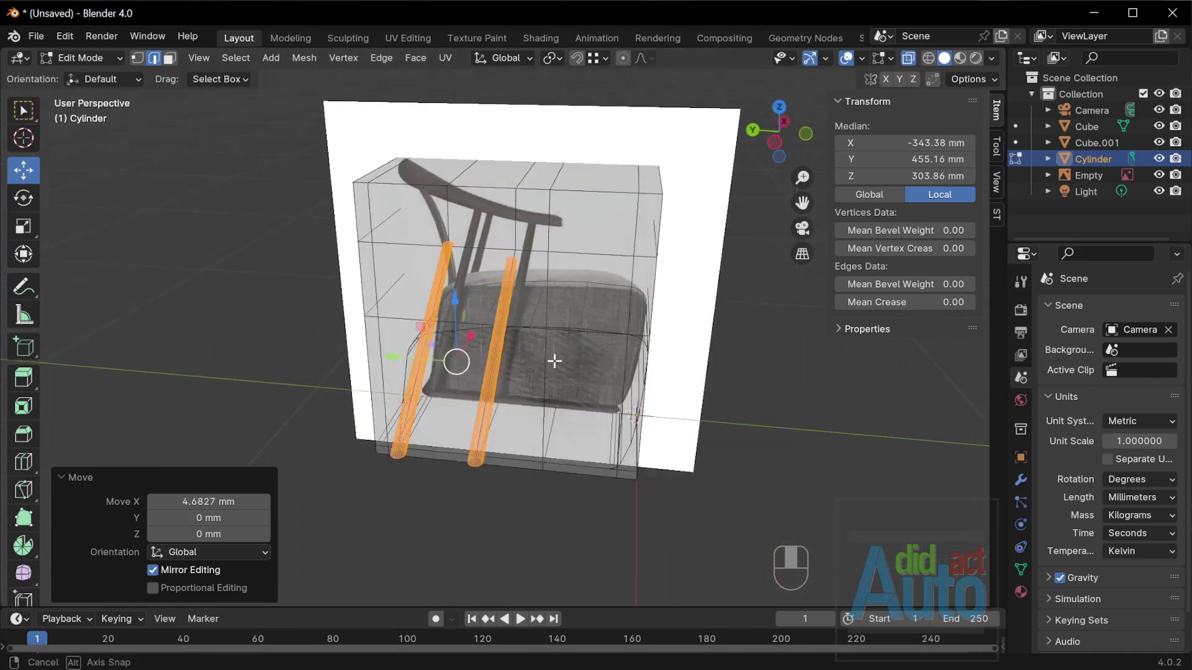
key("grave")
left_click(456, 343)
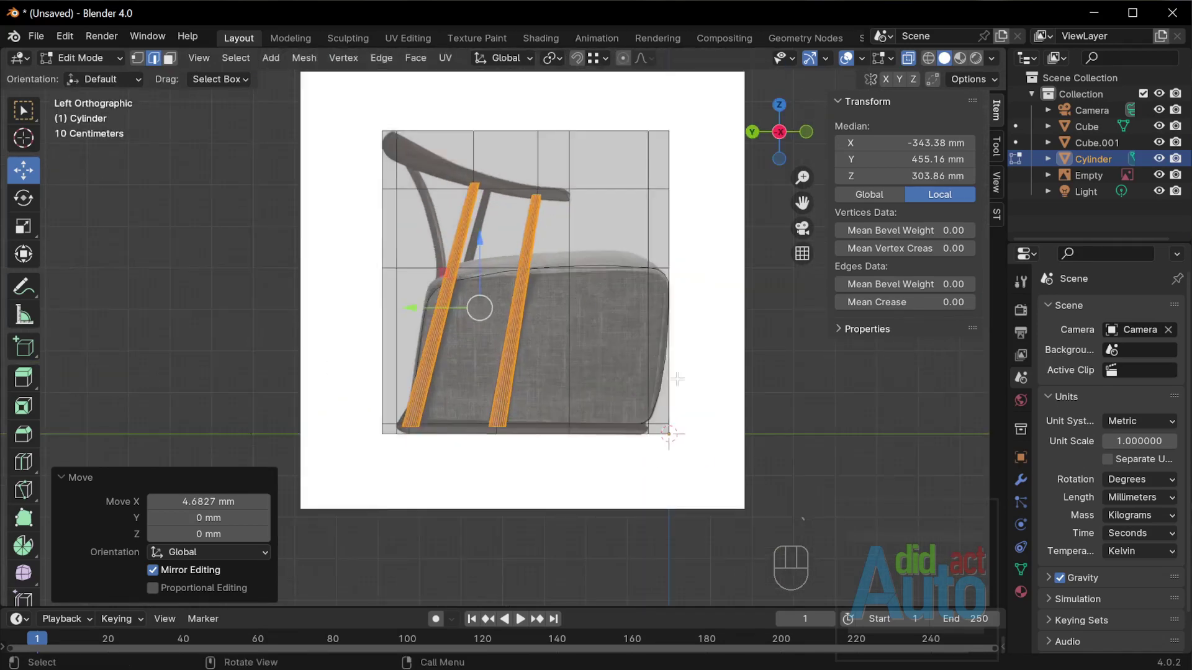
key("Tab")
scroll(452, 249, "up", 4)
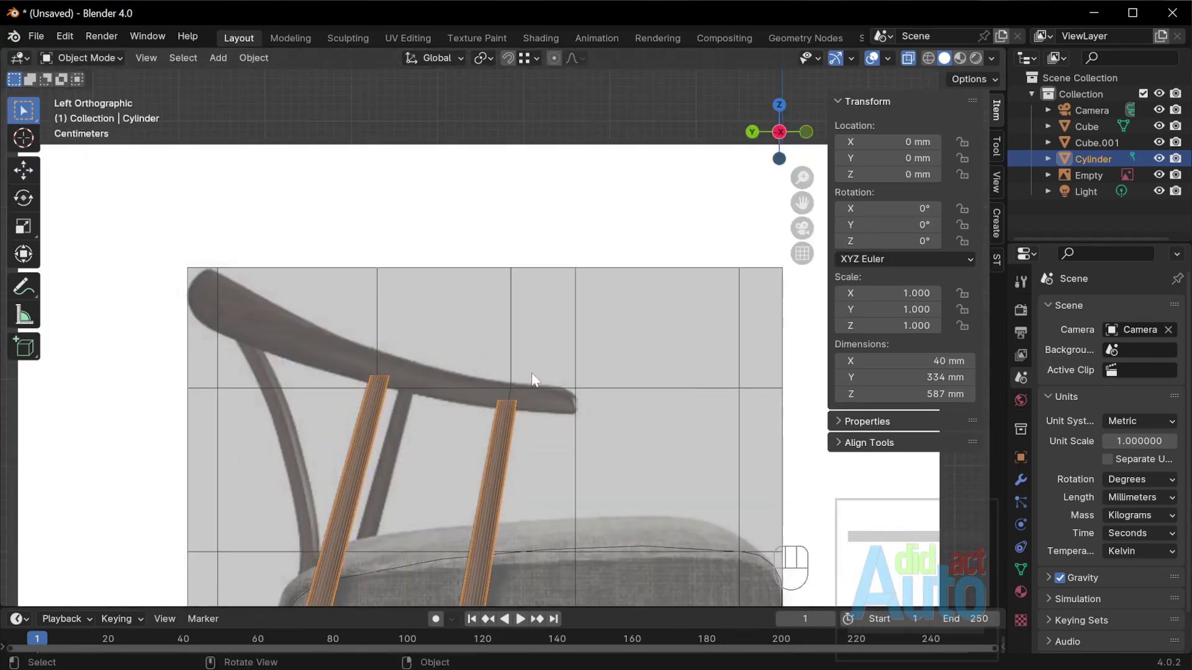
scroll(571, 395, "up", 2)
middle_click_drag(601, 430, 660, 406, "shift")
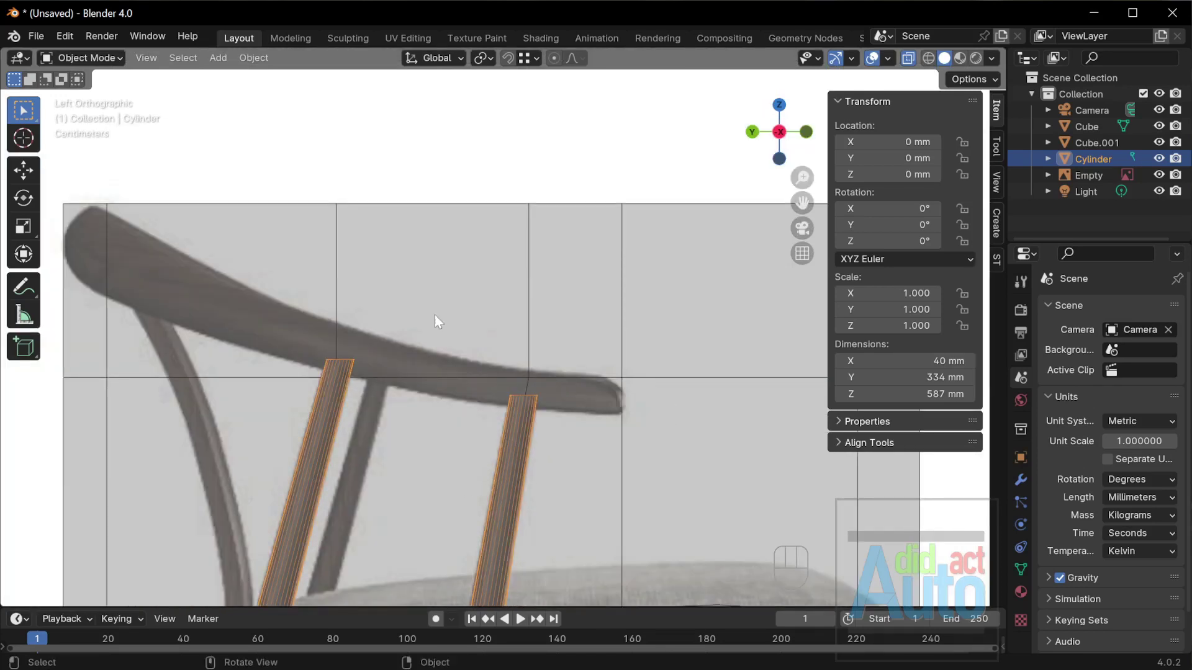
scroll(485, 293, "down", 2)
scroll(527, 354, "up", 1)
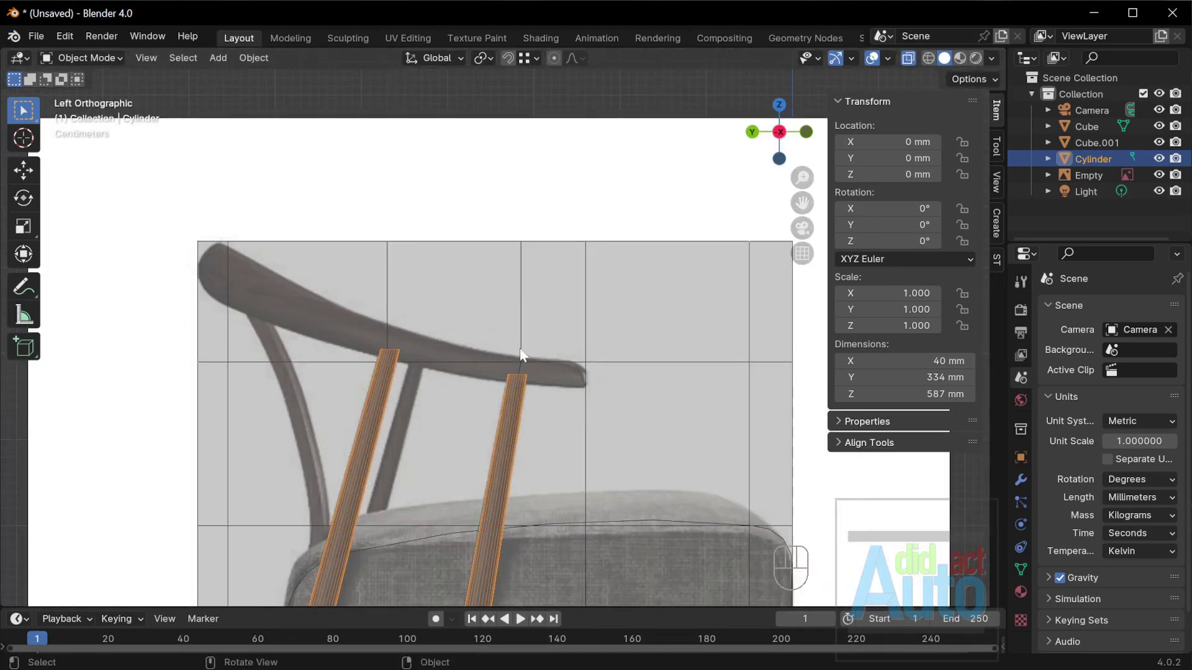
Duplicate the guide cube's short top edge about 77 mm down along Z and separate the copy into its own object.
left_click(566, 243)
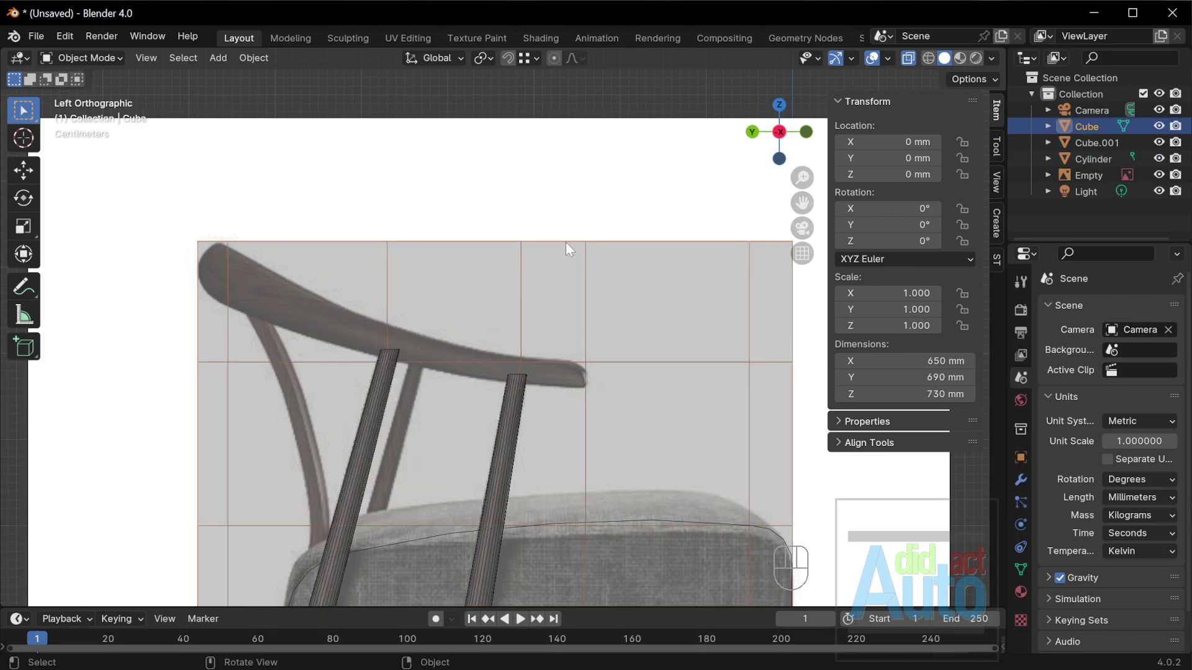
key("Tab")
key("2")
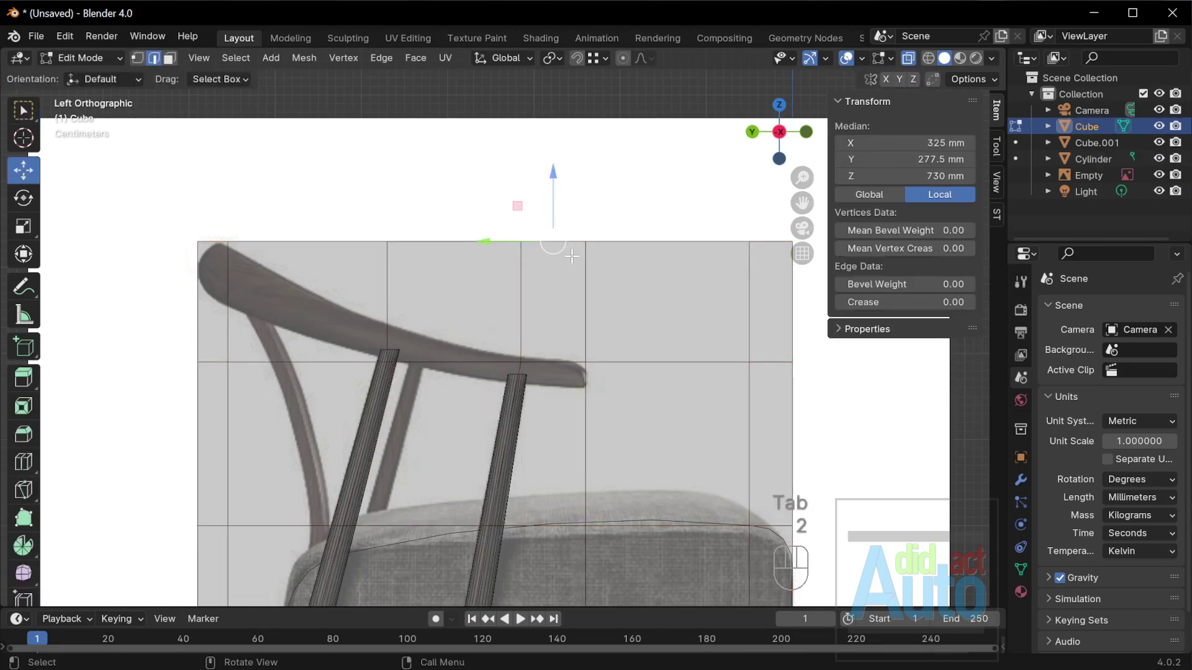
key("shift+d")
key("z")
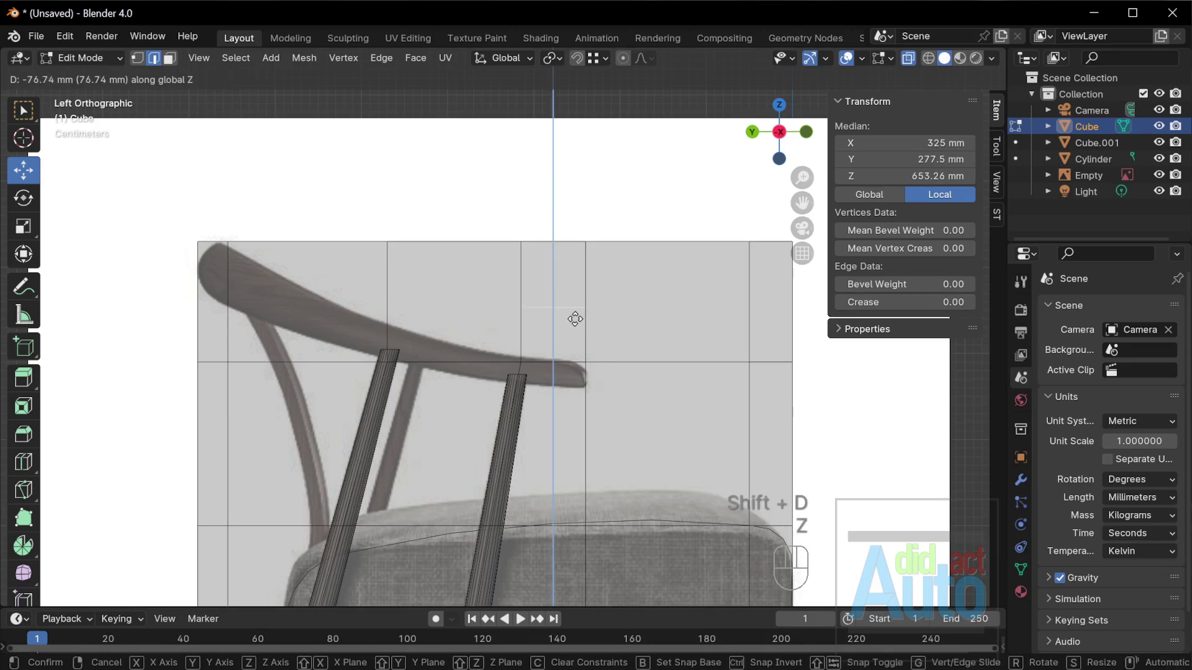
left_click(575, 317)
key("p")
left_click(598, 327)
key("Tab")
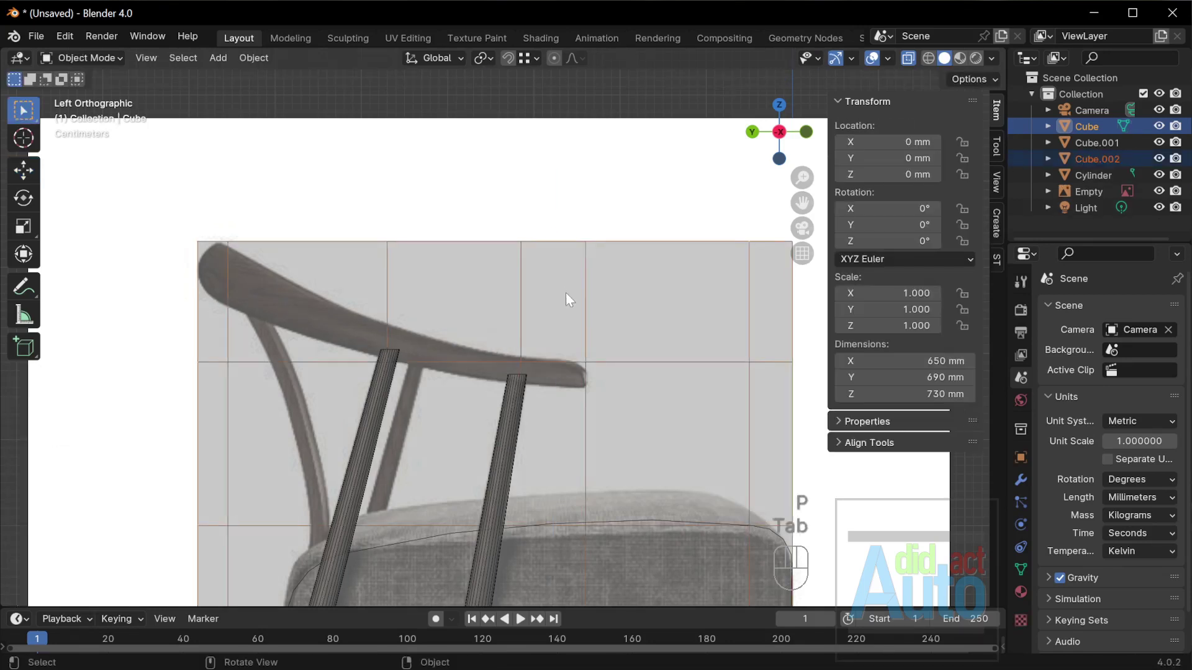
Open the separated edge for editing and move it across the rear end of the armrest rail.
left_click(1067, 210)
left_click(1101, 159)
key("Tab")
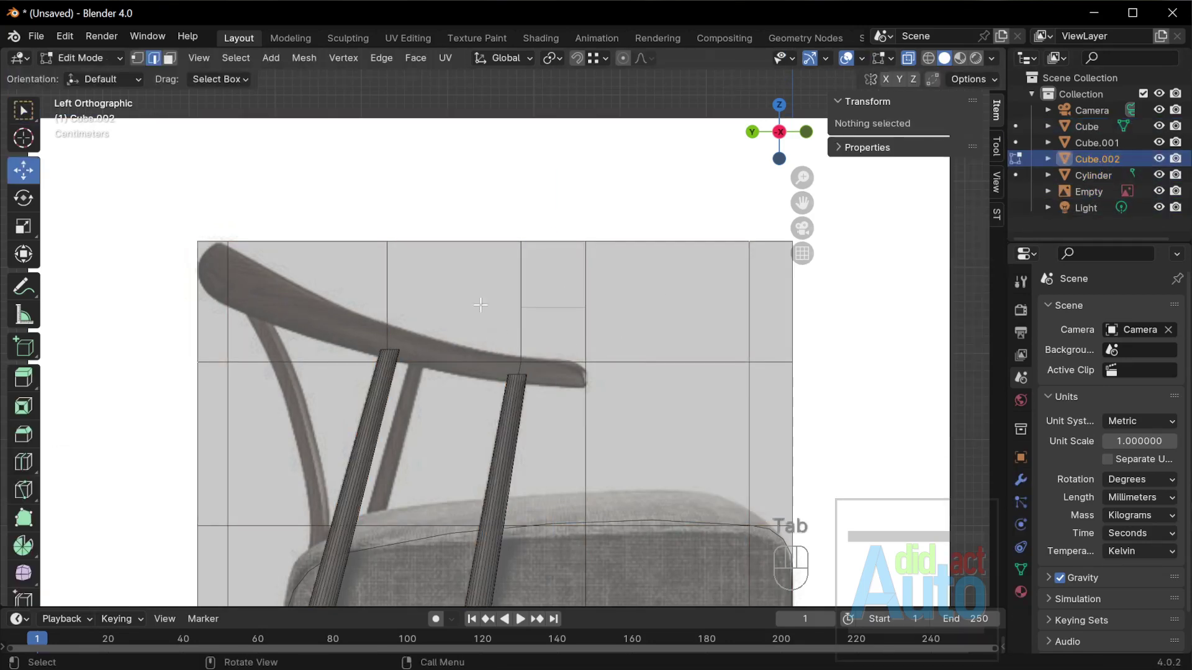
key("a")
scroll(491, 303, "up", 1)
left_click_drag(490, 303, 118, 274)
middle_click_drag(193, 299, 306, 293, "shift")
left_click_drag(156, 253, 320, 340)
left_click_drag(234, 299, 216, 297)
left_click_drag(283, 255, 273, 217)
left_click(620, 259)
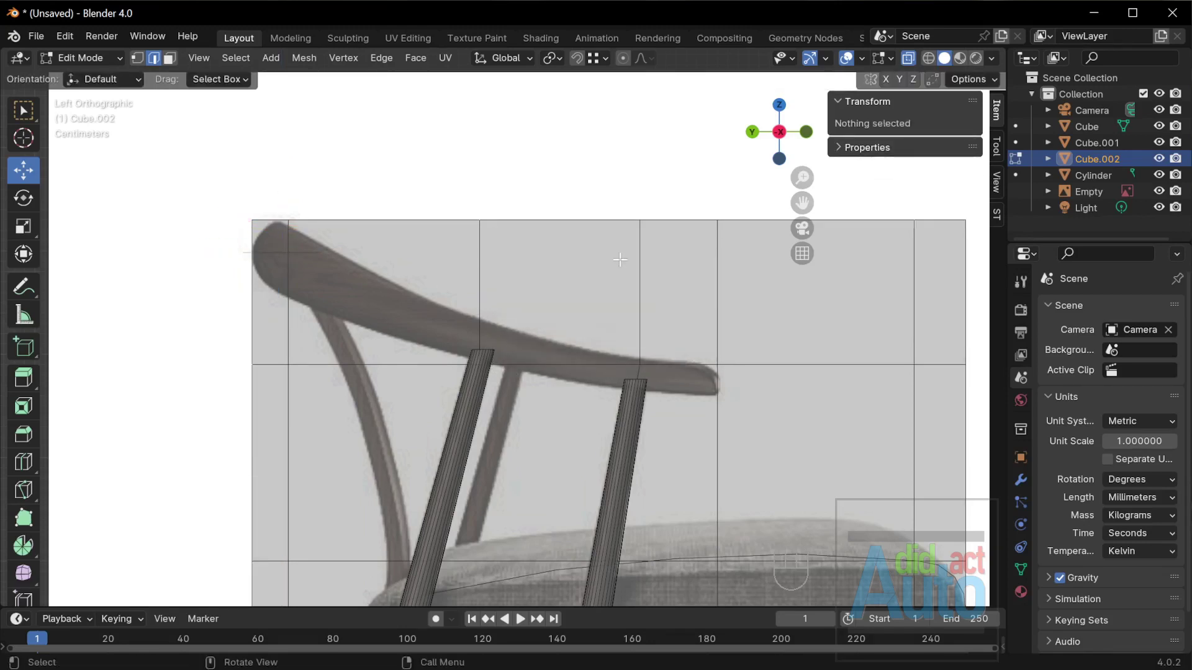
Move the separated edge about 643 mm along negative X to the guide block's side by the posts.
middle_click_drag(658, 391, 563, 442)
scroll(564, 435, "down", 5)
middle_click_drag(546, 385, 518, 409)
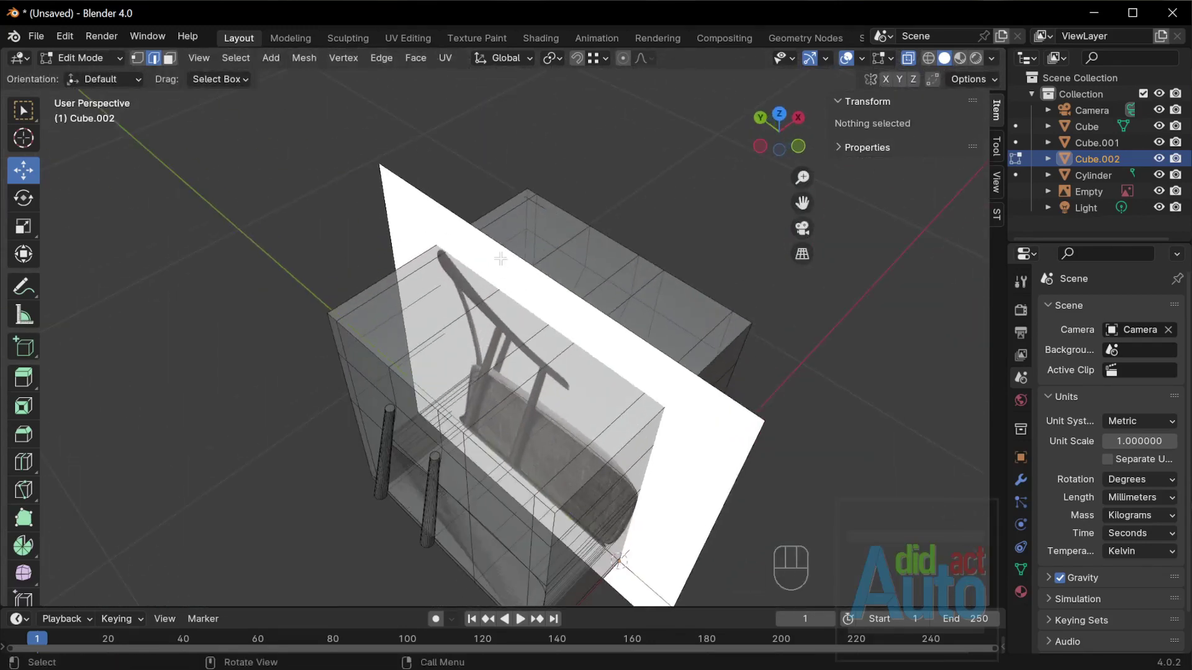
left_click(532, 201)
left_click_drag(579, 175, 384, 300)
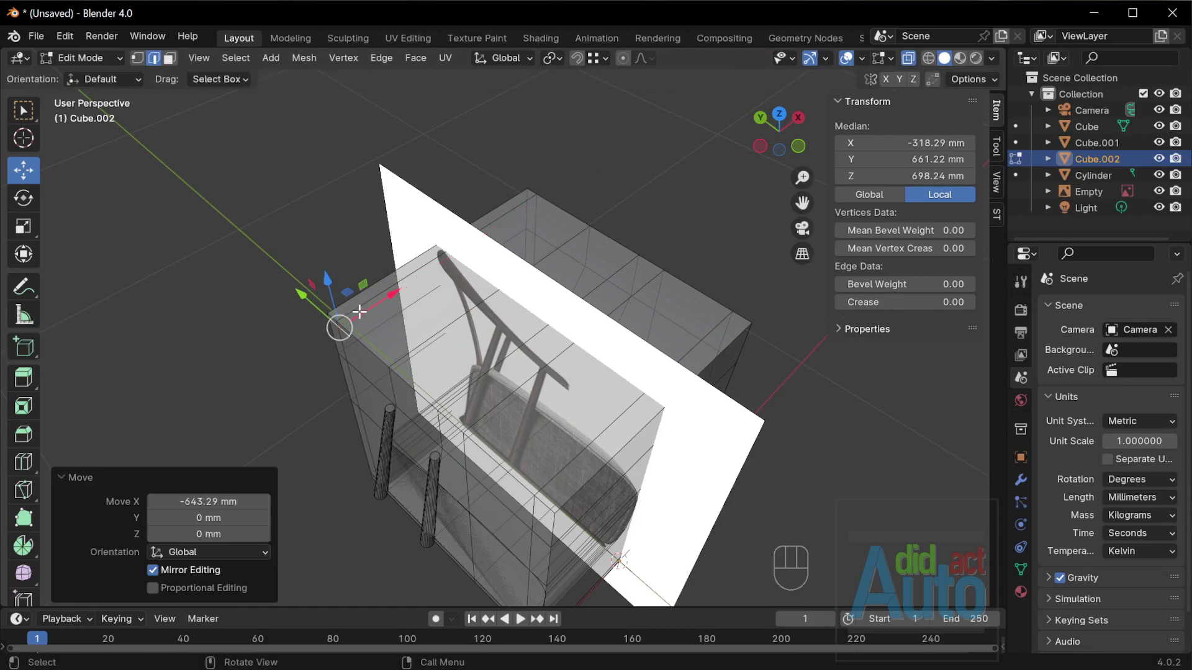
In the left view, move the edge's front vertex along Y to 240 mm, in line with the rail's front tip.
key("grave")
left_click(263, 312)
key("1")
left_click(345, 260)
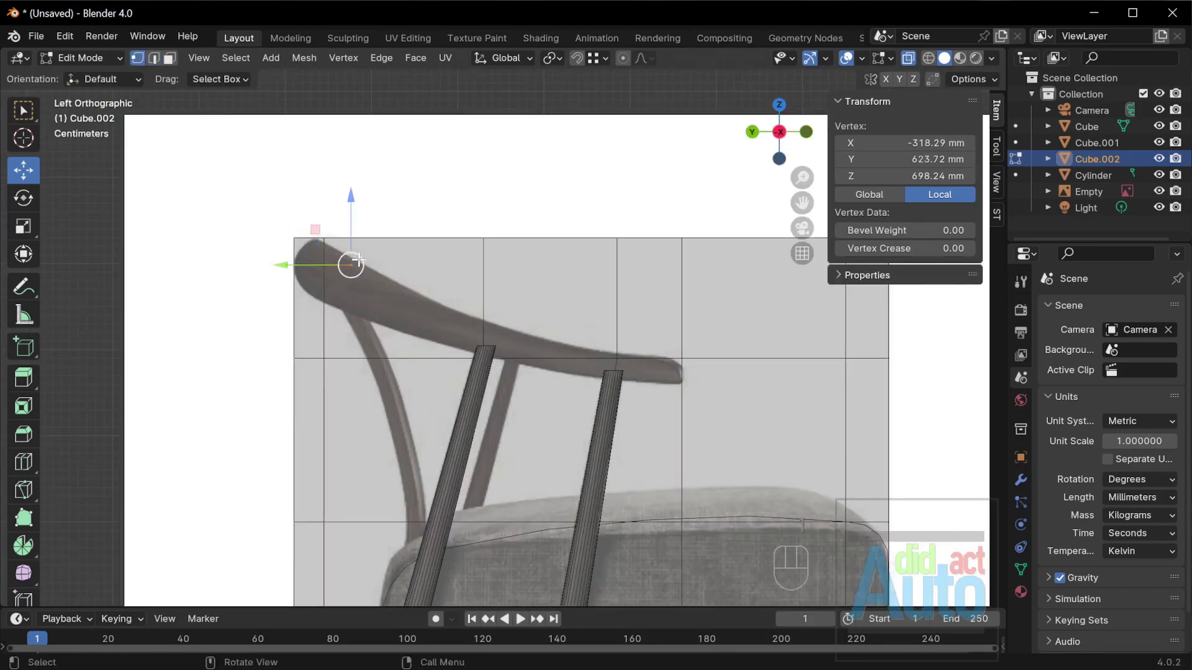
key("g")
key("y")
left_click(622, 283)
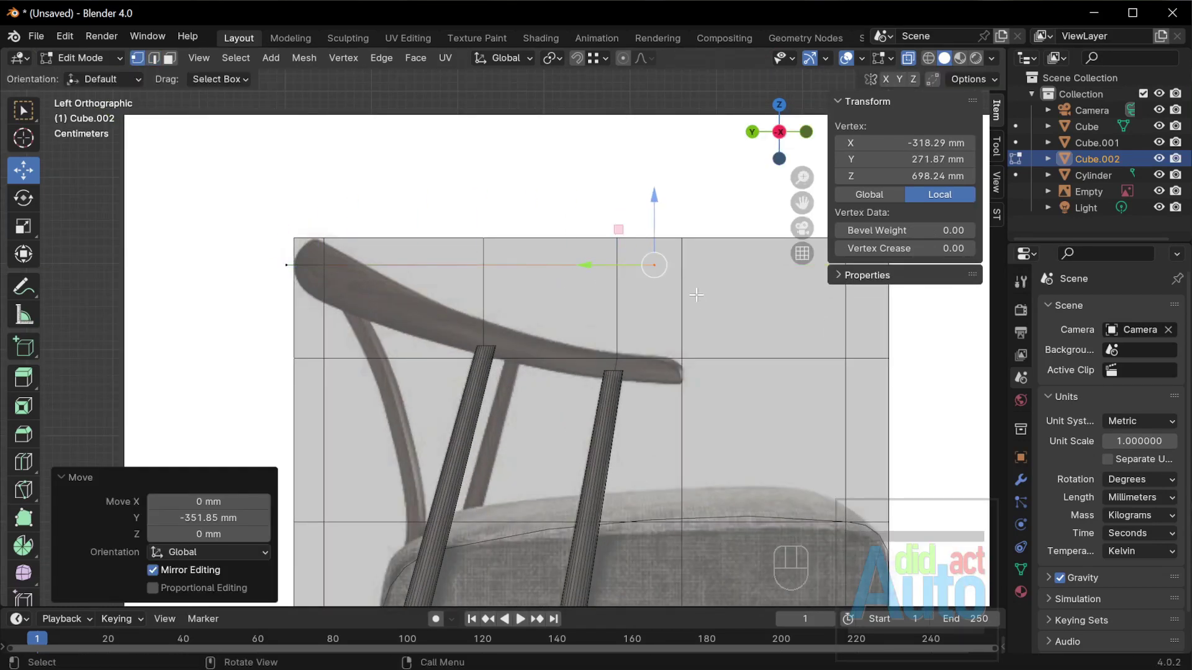
key("g")
key("y")
left_click(689, 318)
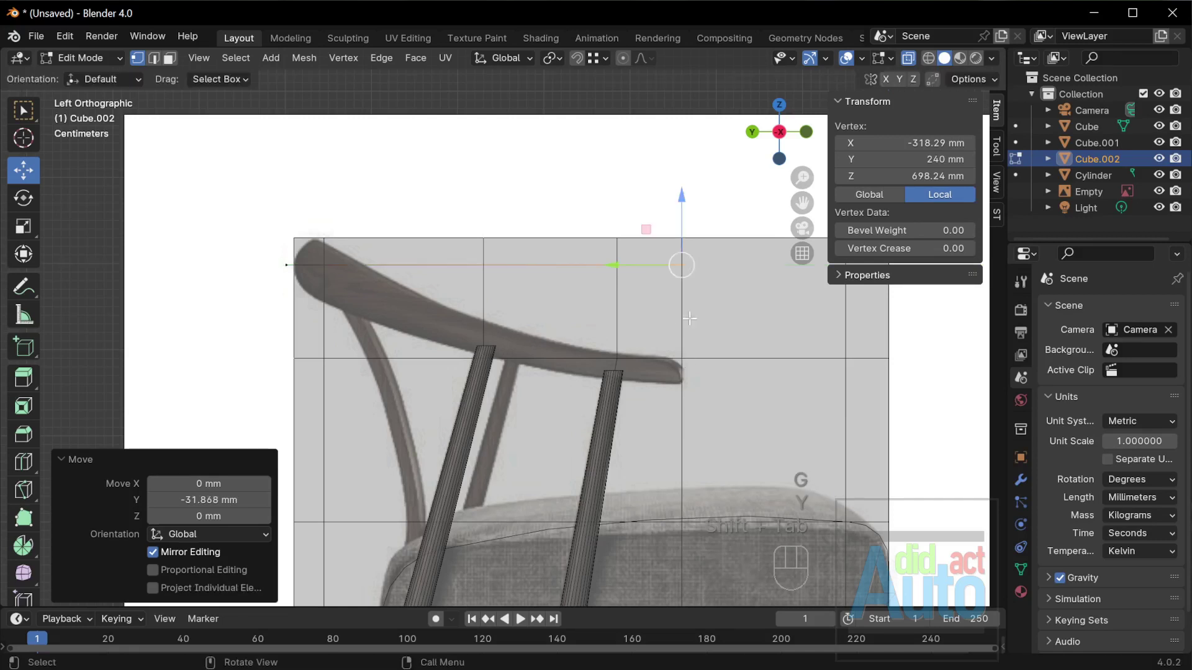
Lower the front vertex about 108 mm along Z, snapping it to the guide line at 590 mm.
key("g")
key("z")
left_click(684, 357)
scroll(684, 357, "up", 1)
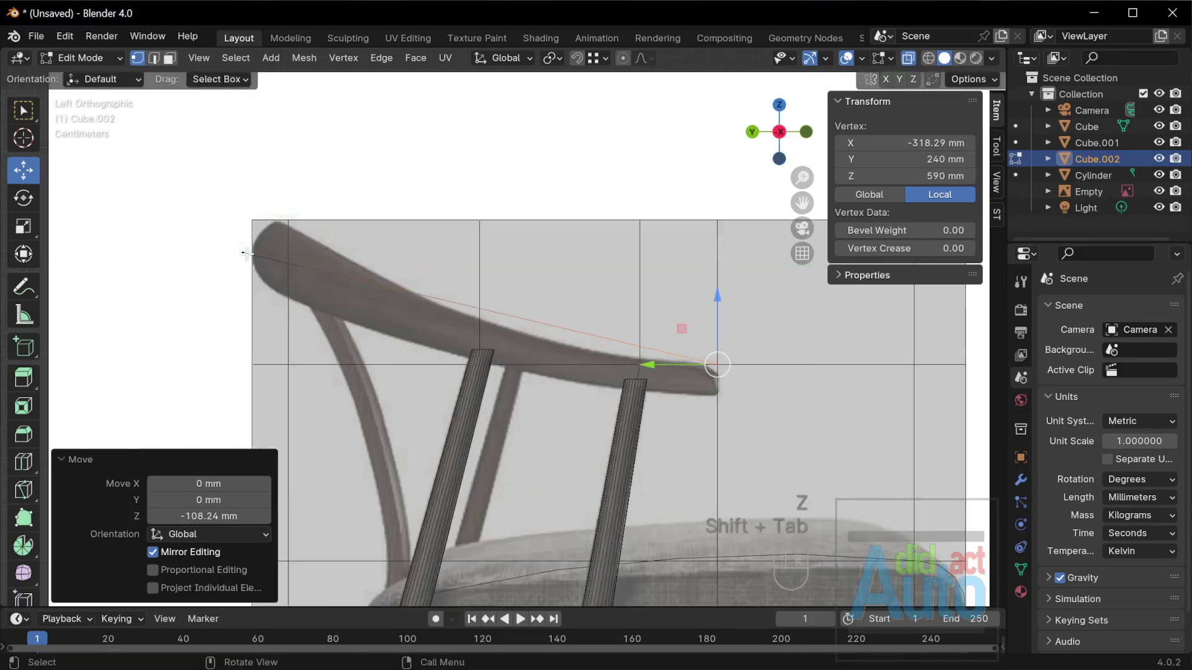
Move the rear vertex about 31 mm along negative Y, inside the rail's rounded rear end.
left_click(246, 254)
scroll(246, 253, "up", 1)
key("g")
key("y")
left_click(180, 236)
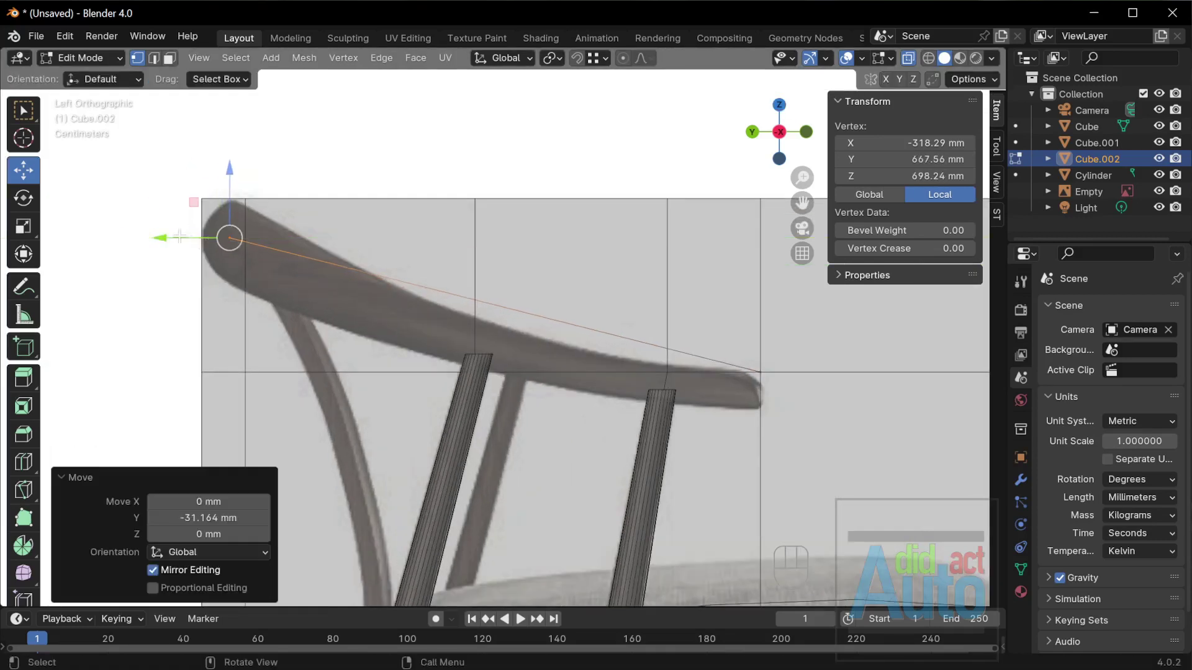
Lower the front vertex about 16 mm along Z to the middle of the rail's front tip.
left_click(764, 372)
key("g")
key("z")
left_click(767, 390)
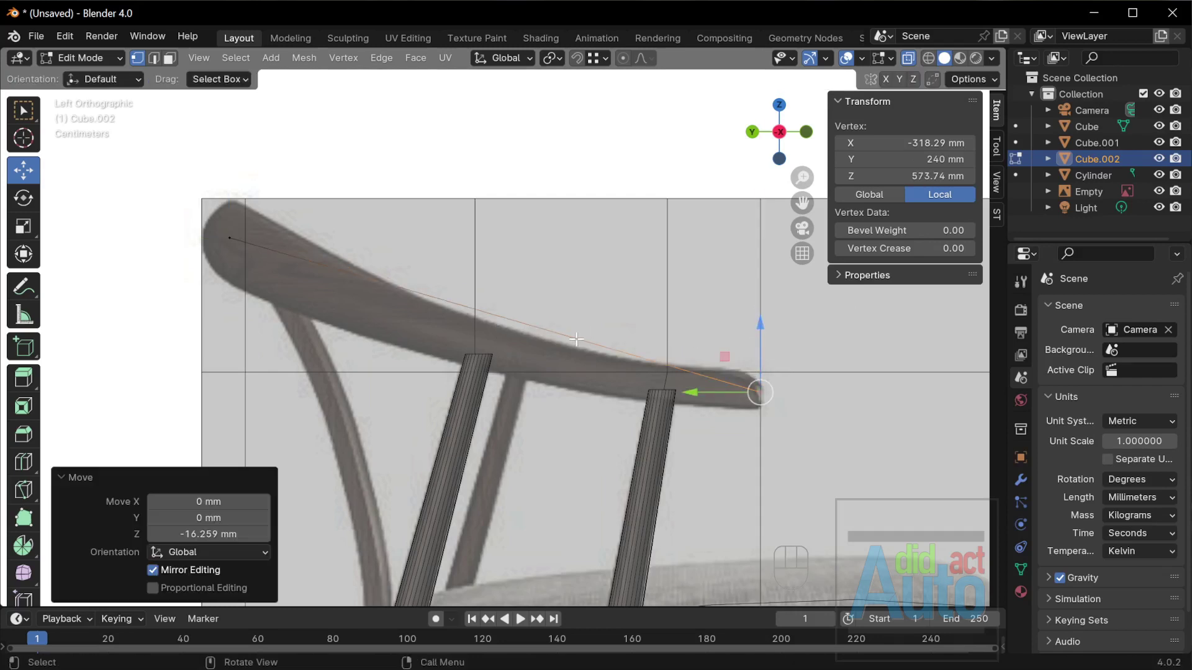
Subdivide the rail edge with two cuts, splitting it into three segments.
key("2")
left_click(555, 328)
right_click(556, 328)
left_click(516, 232)
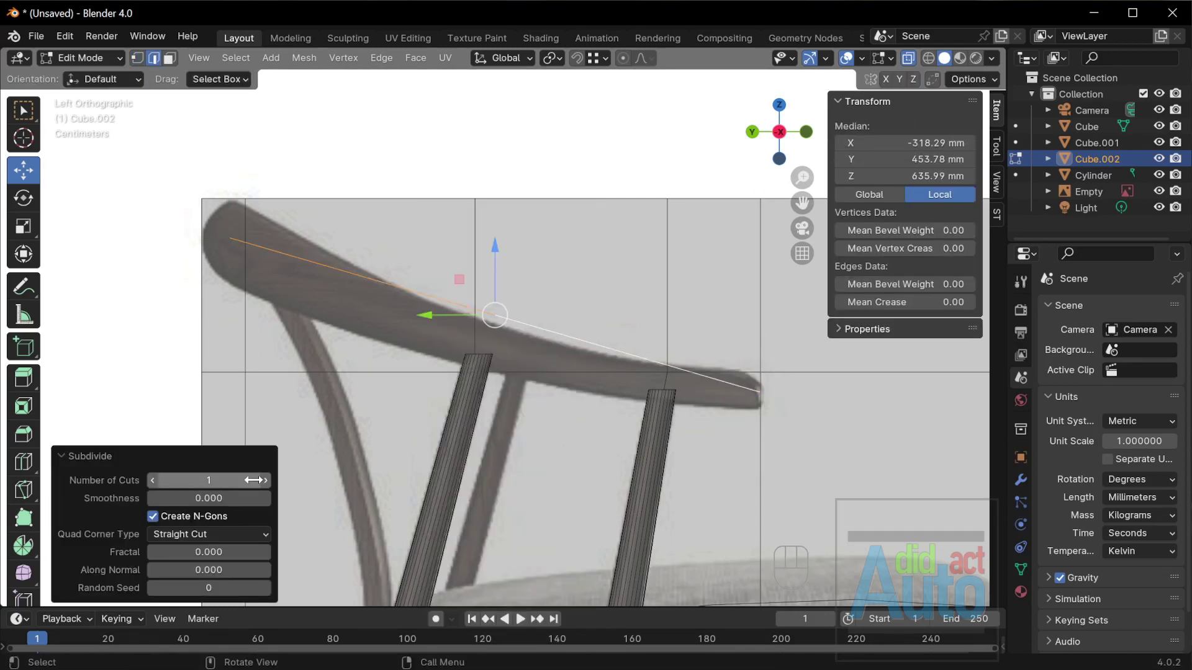
Lower the rail line's middle segment about 25 mm along Z to follow the rail's curve.
left_click(501, 280)
left_click(495, 317)
left_click_drag(497, 265, 501, 297)
scroll(386, 316, "up", 1)
middle_click_drag(354, 312, 428, 321, "shift")
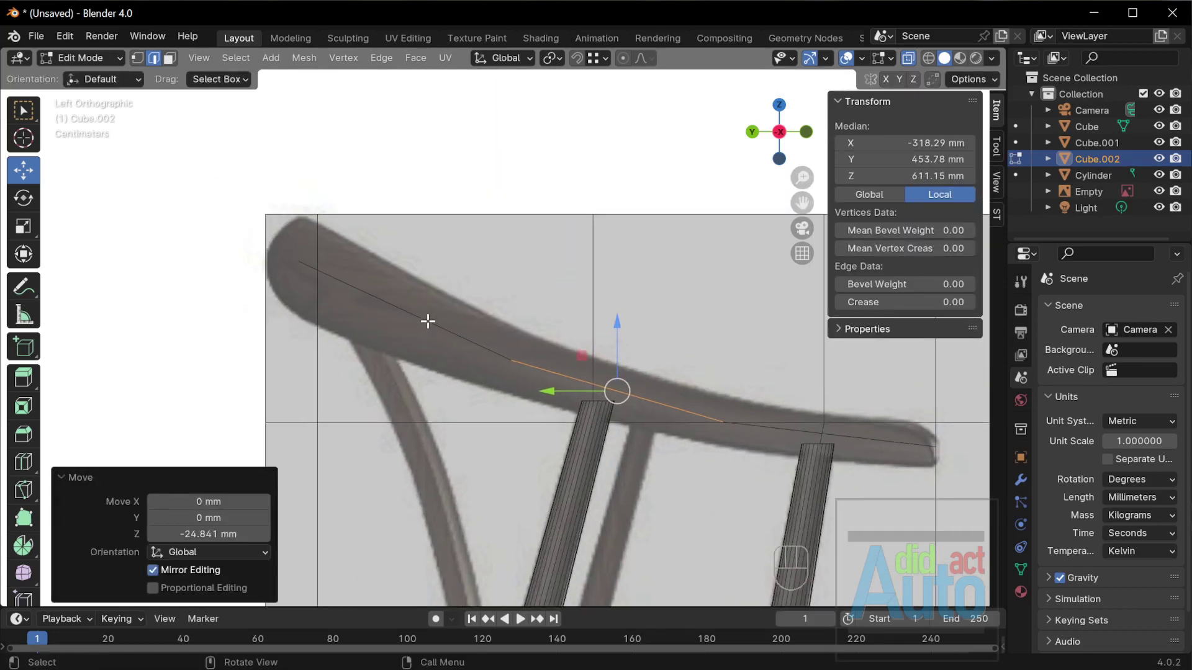
Extrude the rail line's rear vertex along X to the chair's center plane at X 0 mm.
left_click(305, 257)
middle_click_drag(304, 258, 315, 371)
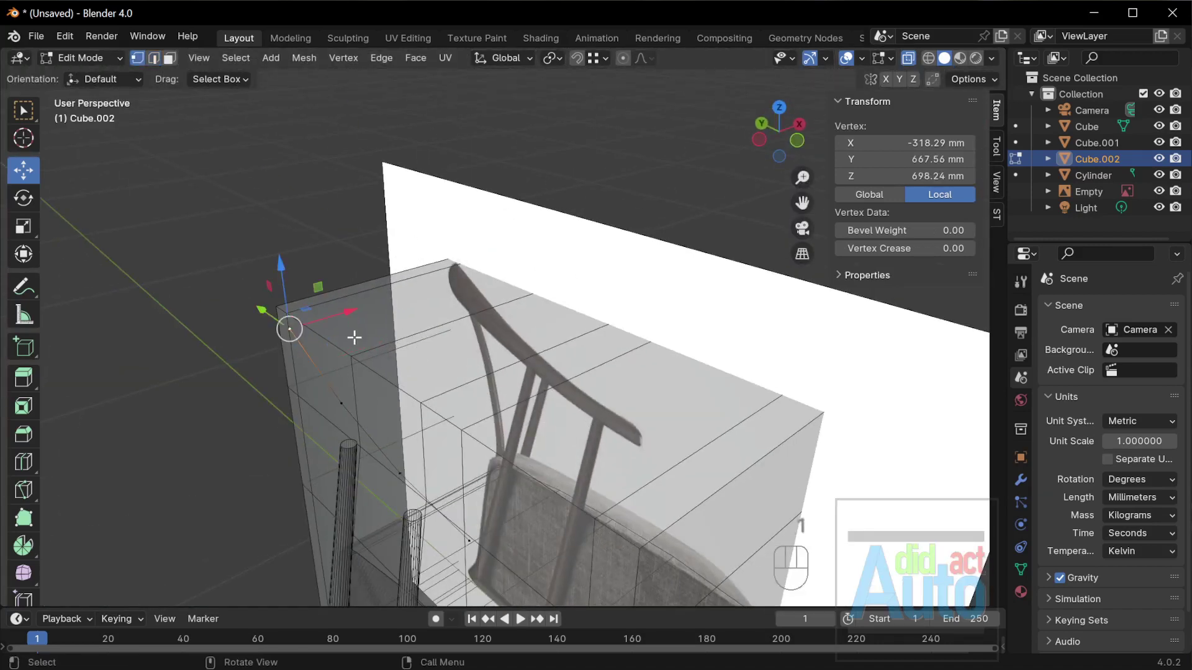
key("e")
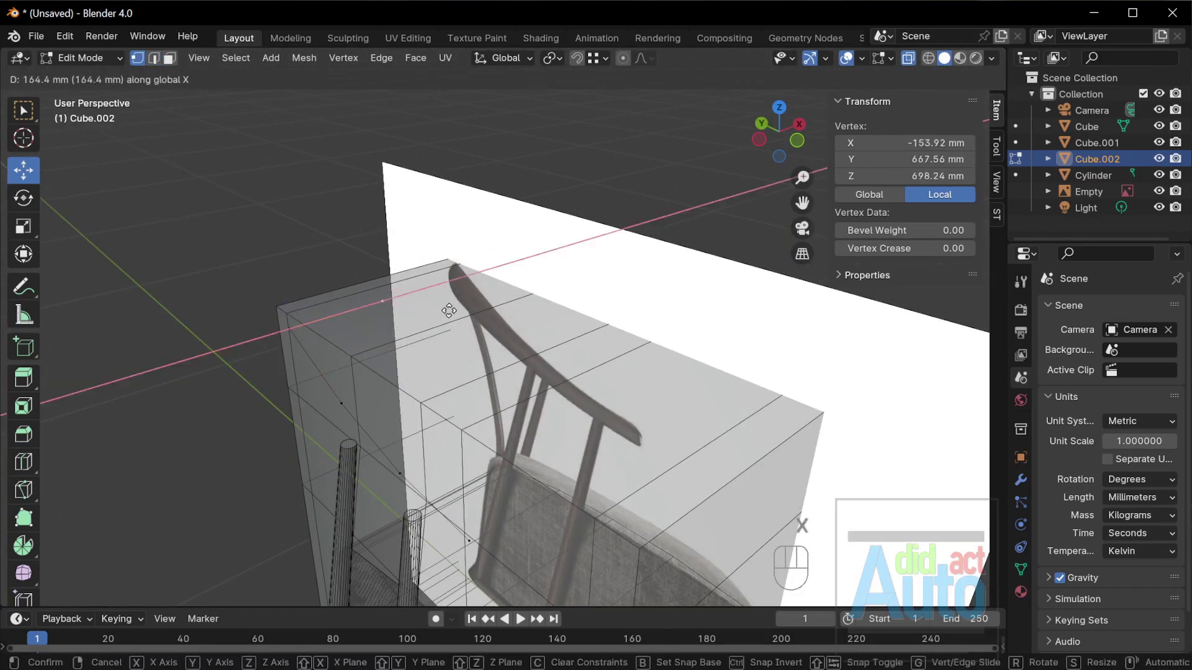
left_click(451, 310)
key("Return")
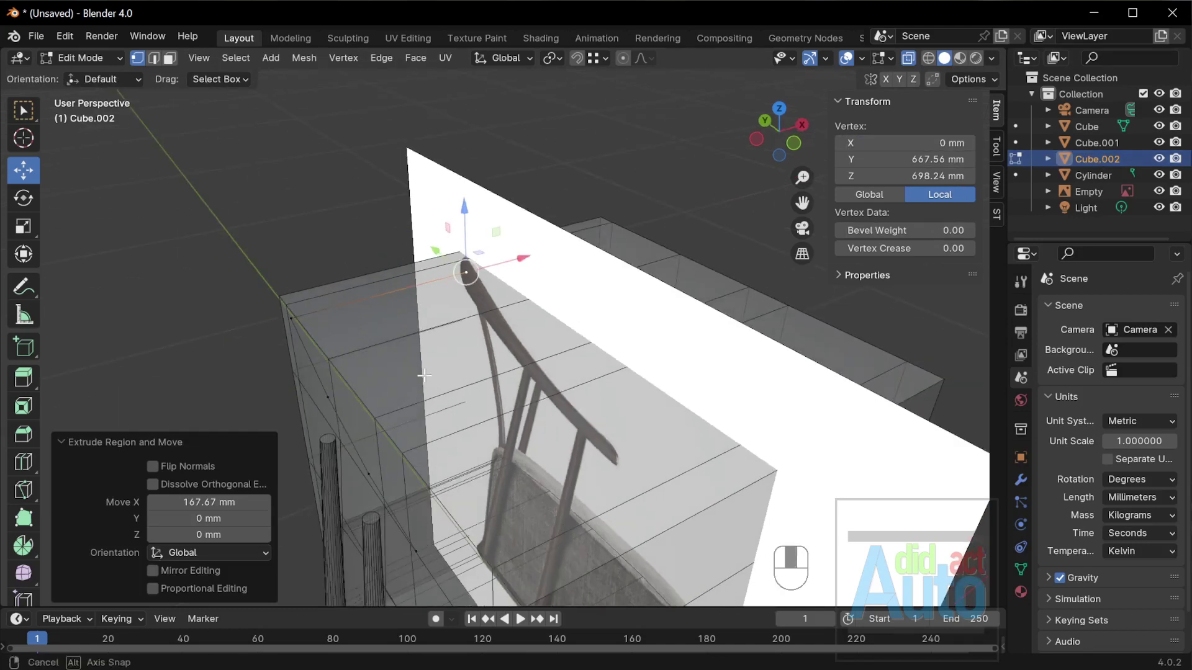
In the front view, select the vertices along the guide block's side and move them about 7.6 mm along positive X.
key("grave")
left_click(385, 298)
left_click_drag(371, 298, 412, 367)
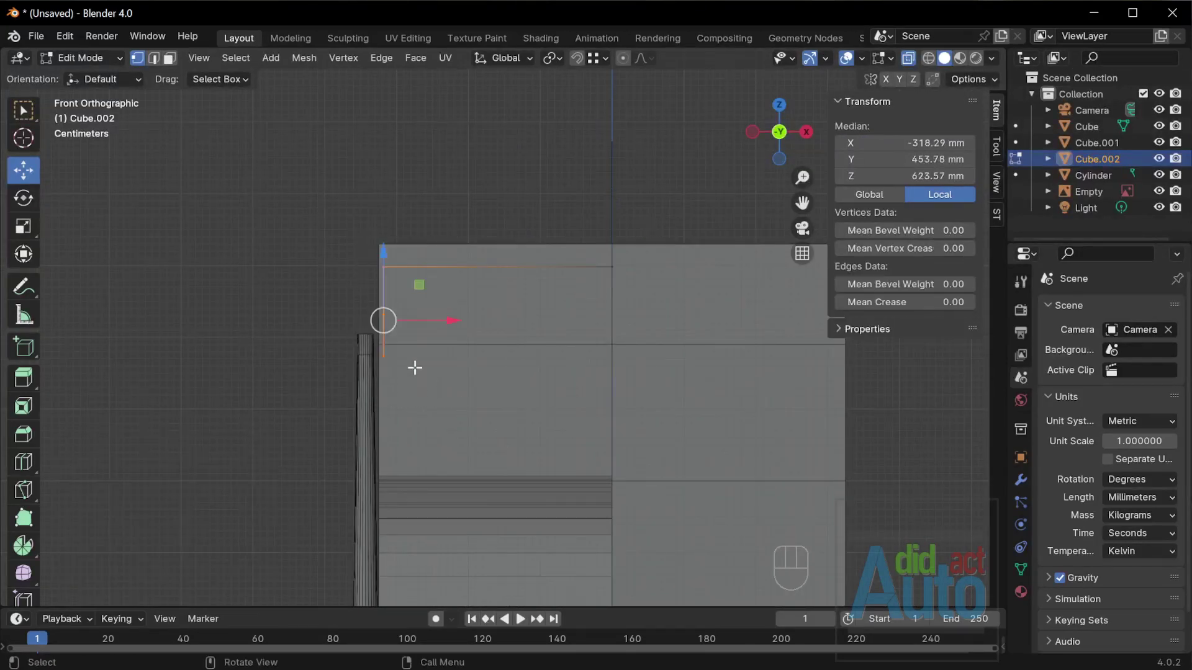
middle_click_drag(412, 367, 465, 354)
left_click_drag(466, 353, 461, 354)
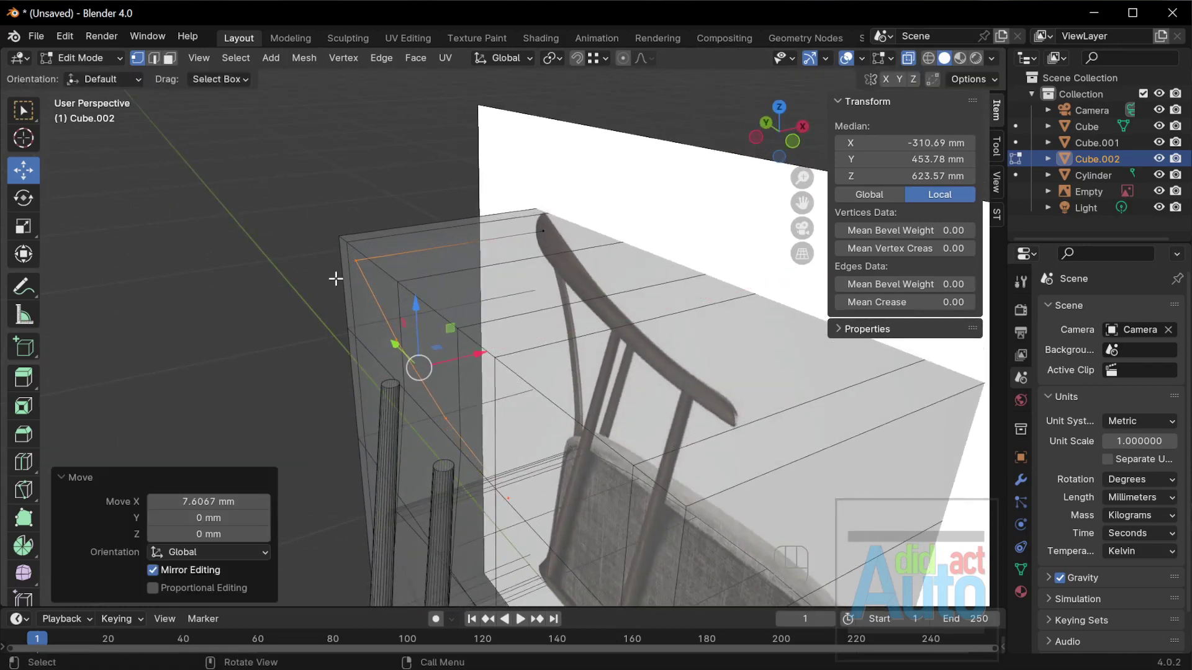
Move the rearmost side vertices inward along X, then shift the rear corner vertex about 86 mm further.
left_click_drag(315, 242, 393, 358)
left_click_drag(432, 285, 458, 283)
left_click_drag(315, 214, 432, 273)
left_click_drag(440, 250, 491, 249)
middle_click_drag(491, 250, 456, 346)
Hide the guide cube and, in the top view, nudge the second vertex and the rear corner vertex along negative X.
left_click(1158, 127)
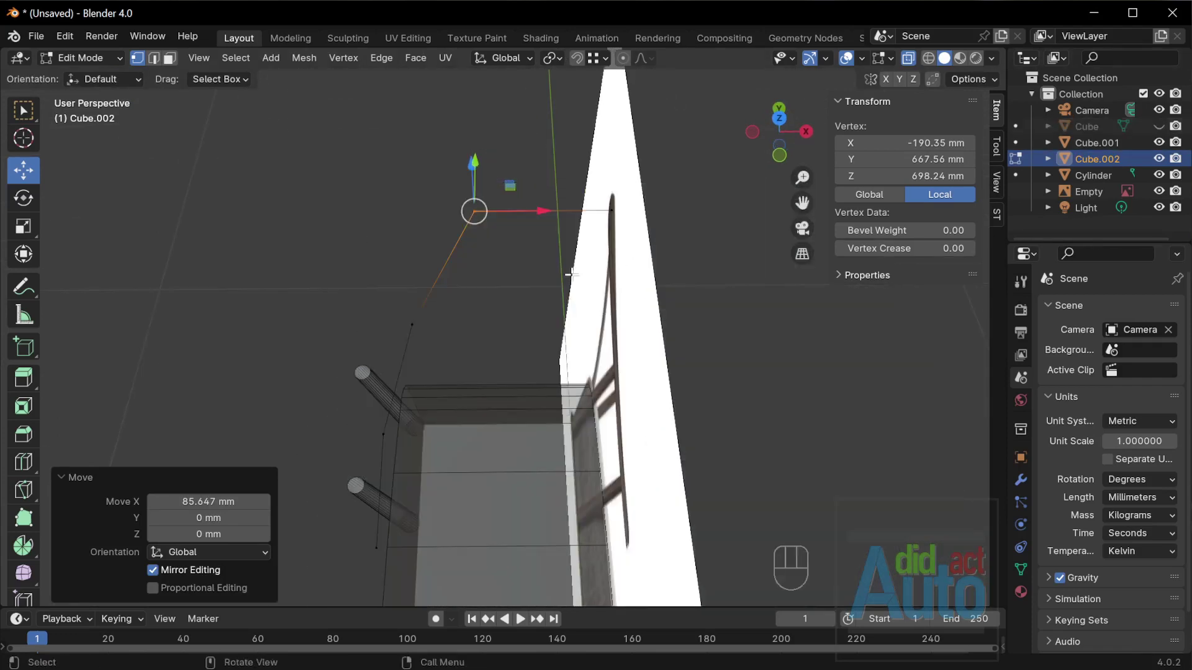
middle_click_drag(570, 271, 584, 285)
key("grave")
left_click(583, 263)
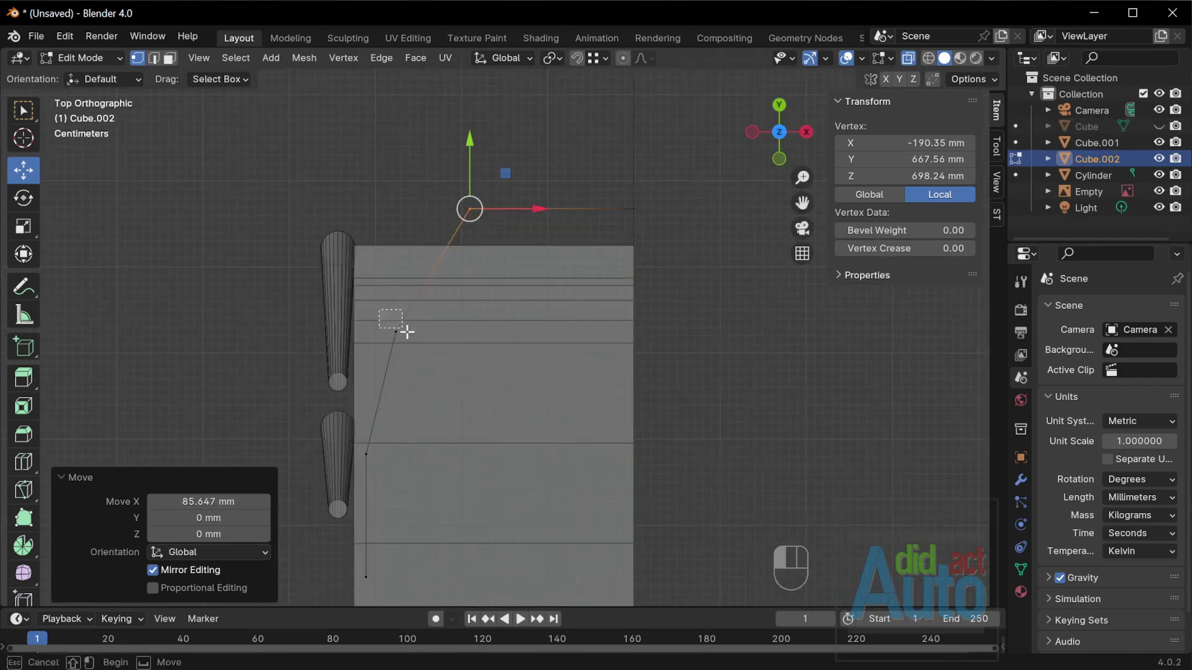
left_click_drag(407, 332, 413, 339)
left_click_drag(428, 333, 421, 333)
left_click_drag(431, 199, 514, 244)
left_click_drag(516, 215, 513, 216)
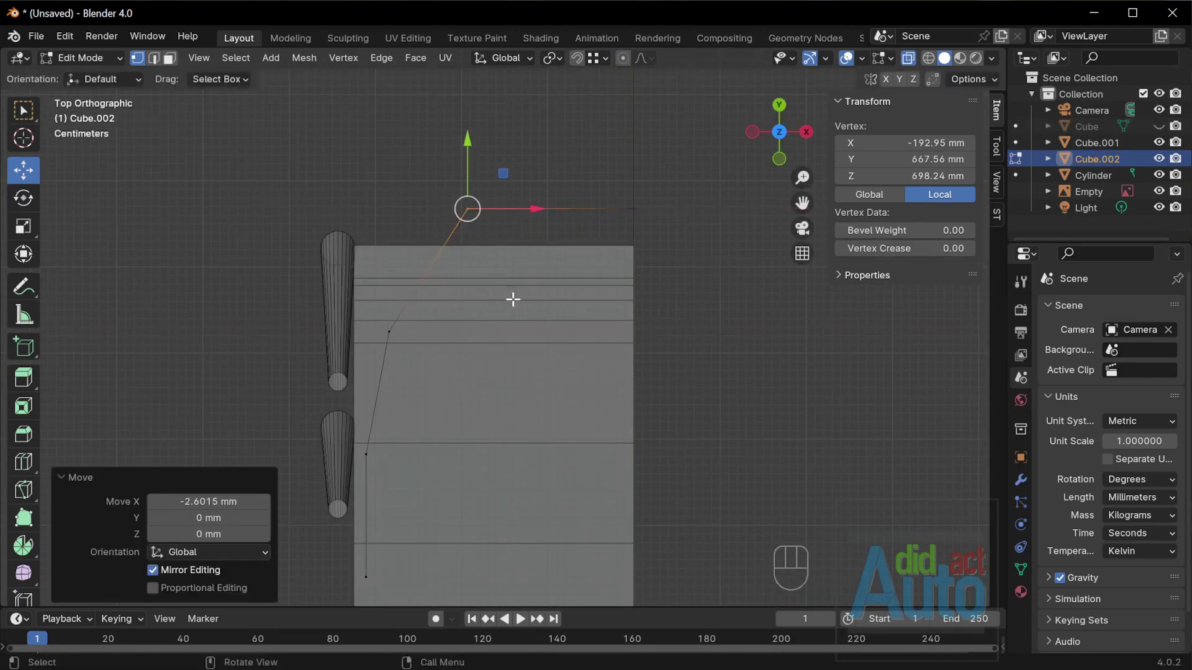
Subdivide the slanted rear segment once and move the rear corner vertex about 93 mm along positive X.
middle_click_drag(513, 299, 463, 274)
key("2")
left_click(475, 226)
right_click(415, 230)
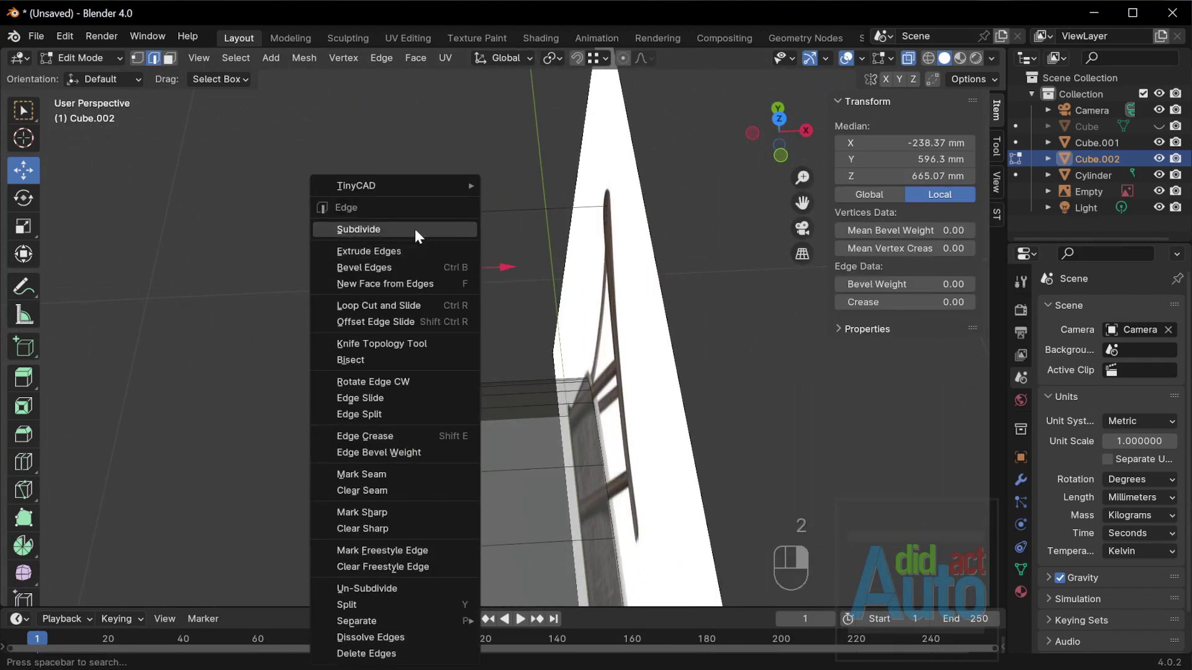
left_click(414, 229)
key("1")
left_click(470, 213)
left_click_drag(533, 211, 595, 220)
In the top view, subdivide the side segment between the two posts with one cut.
middle_click_drag(547, 254, 535, 281)
key("grave")
left_click(544, 247)
scroll(475, 310, "up", 2)
middle_click_drag(471, 321, 465, 292, "shift")
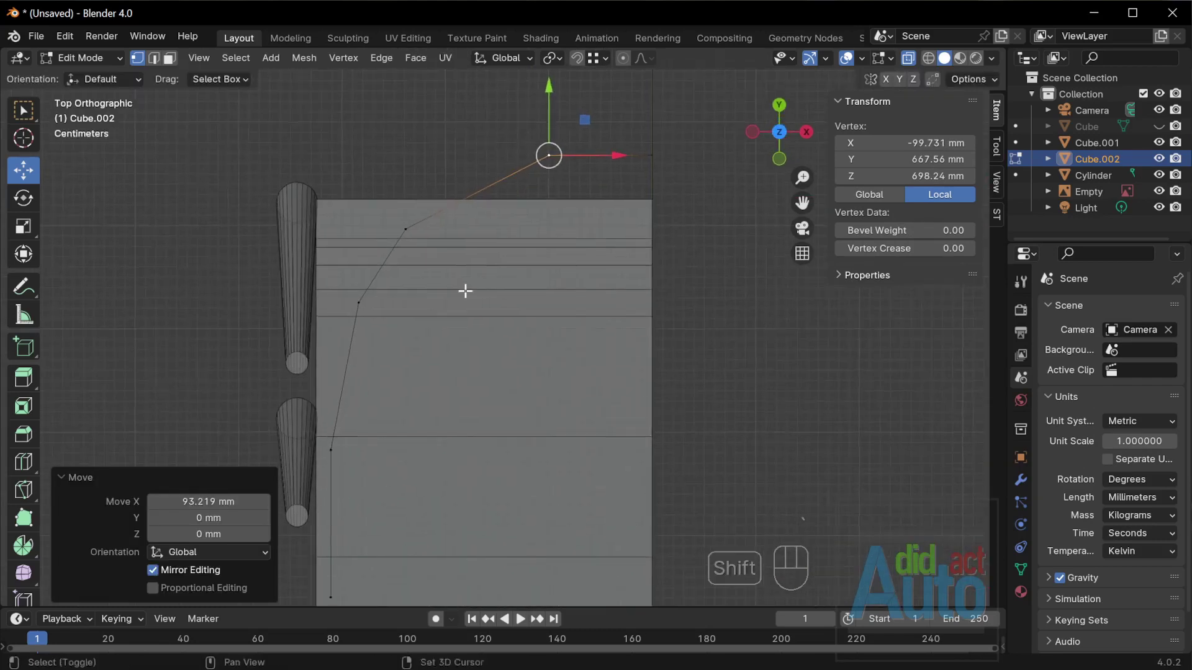
key("2")
left_click(344, 367)
right_click(344, 366)
left_click(342, 227)
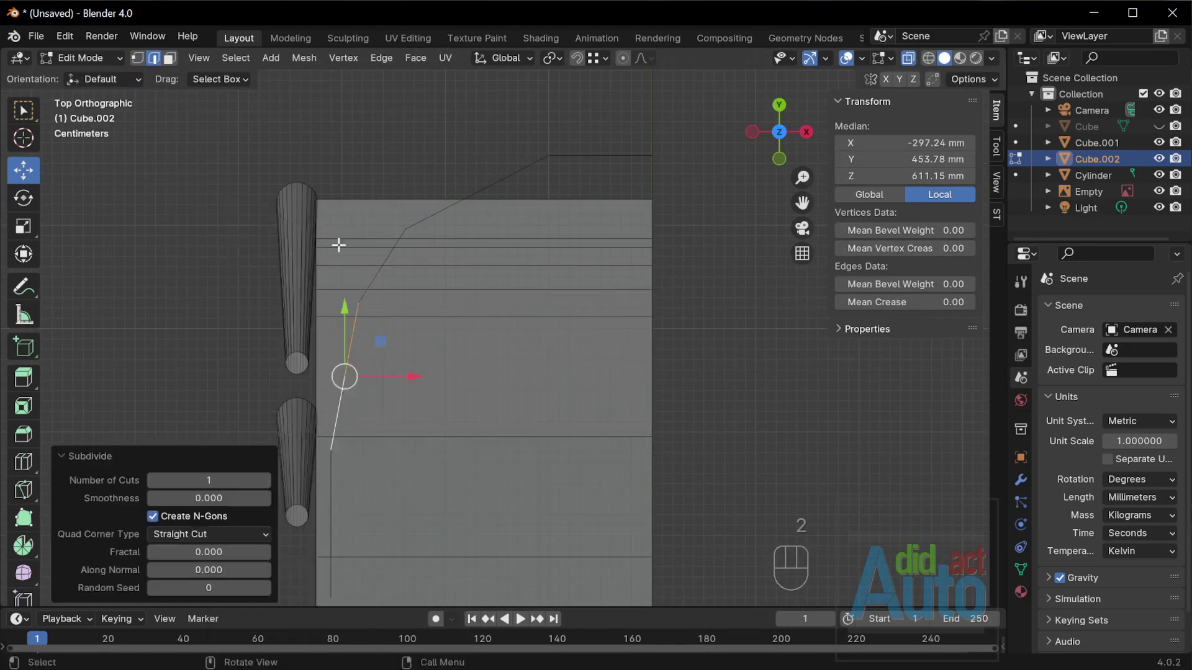
Shift the curve's rear vertices along positive X and subdivide the slanted rear segment with one cut.
left_click_drag(316, 139, 685, 324)
left_click_drag(493, 230, 507, 232)
left_click(514, 186)
right_click(519, 183)
left_click(520, 184)
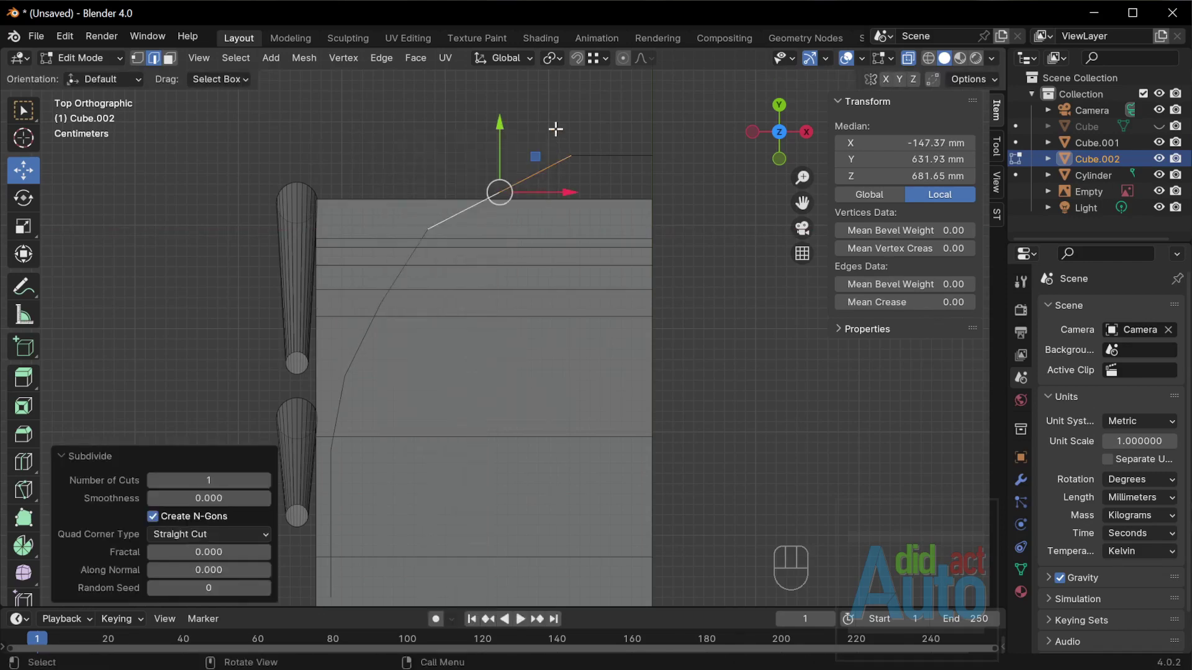
Move the midpoint vertex of the slanted rear segment about 12 mm along positive Y to round the curve.
left_click_drag(555, 129, 639, 167)
key("ctrl+z")
key("1")
left_click(589, 189)
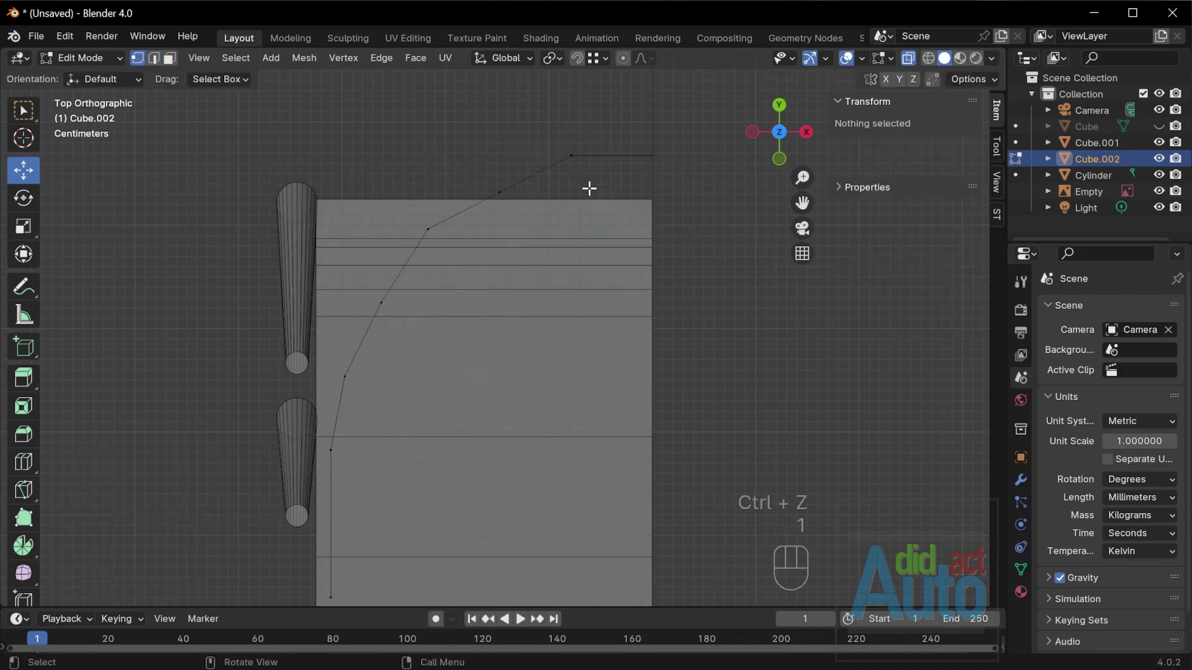
left_click_drag(550, 132, 633, 157)
left_click(502, 190)
left_click_drag(500, 156, 500, 147)
Adjust the curve's corner and side vertices along X in the top view to smooth the bend.
left_click(428, 230)
left_click_drag(474, 229, 468, 229)
left_click(381, 302)
left_click_drag(417, 302, 424, 304)
left_click(346, 378)
left_click(375, 303)
left_click_drag(391, 391, 316, 259)
left_click_drag(405, 341, 402, 341)
Nudge the corner vertex along negative X and move the rear midpoint vertex about 8 mm the same way.
left_click(424, 231)
left_click_drag(470, 228, 464, 226)
left_click(499, 180)
left_click_drag(530, 182, 521, 181)
scroll(488, 398, "down", 3)
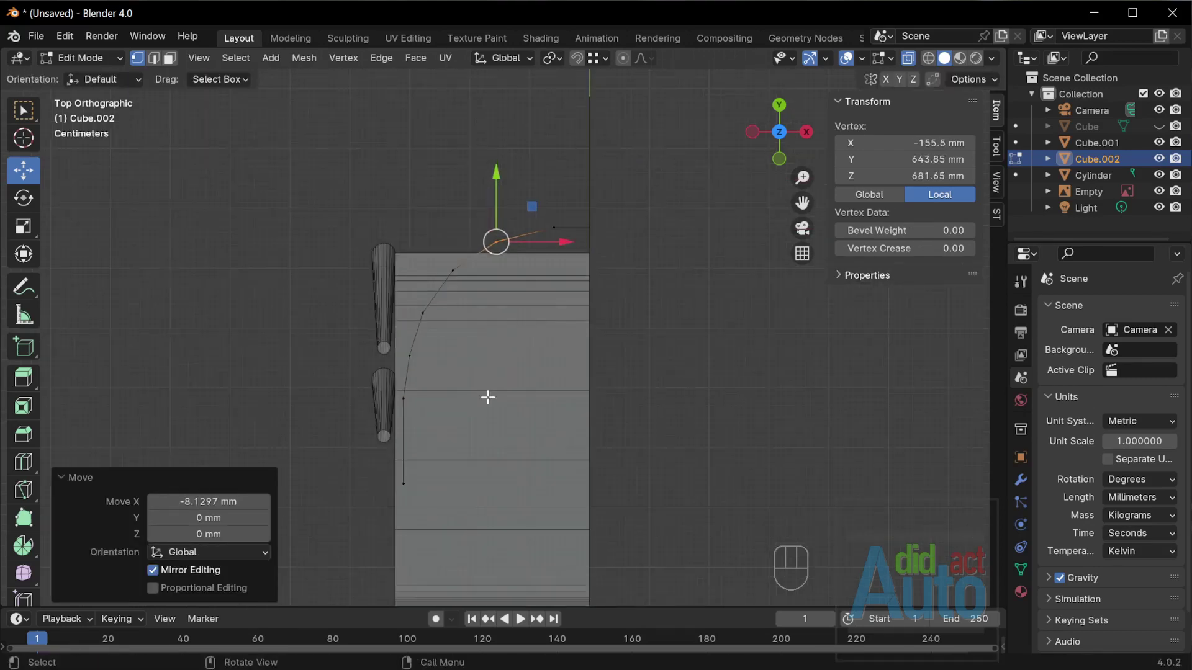
In the left view, lower the third vertex from the rear about 6.3 mm along Z toward the rail's centerline.
middle_click_drag(488, 397, 570, 371)
key("alt+z")
key("alt+z")
key("grave")
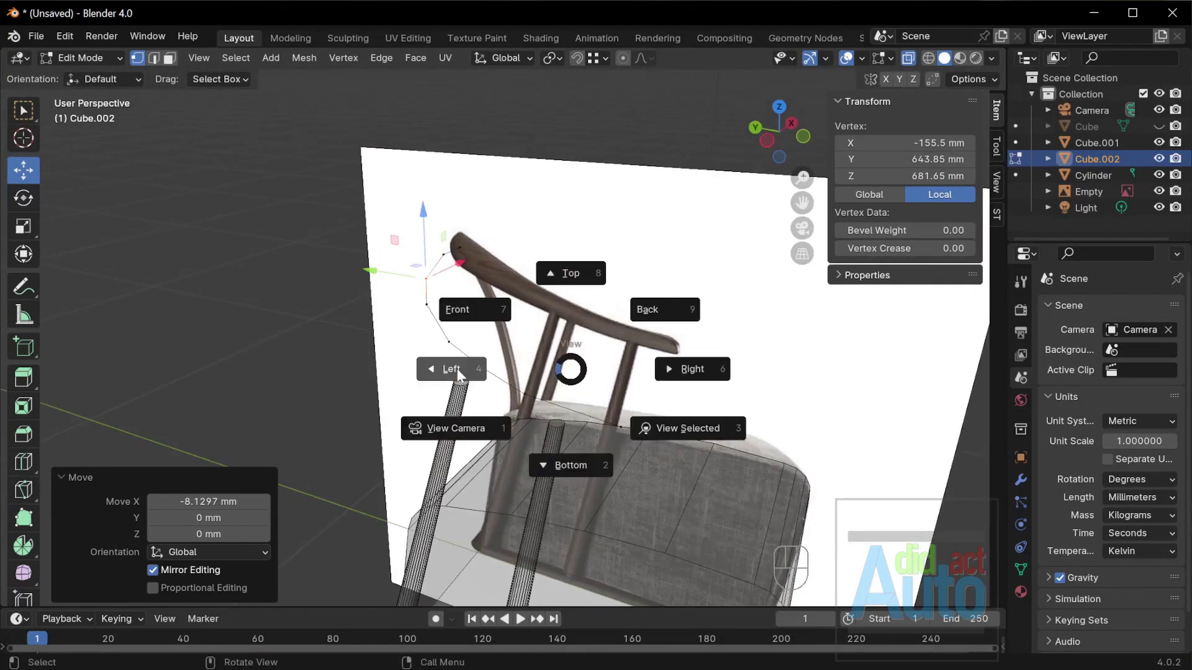
left_click(460, 373)
scroll(403, 285, "up", 5)
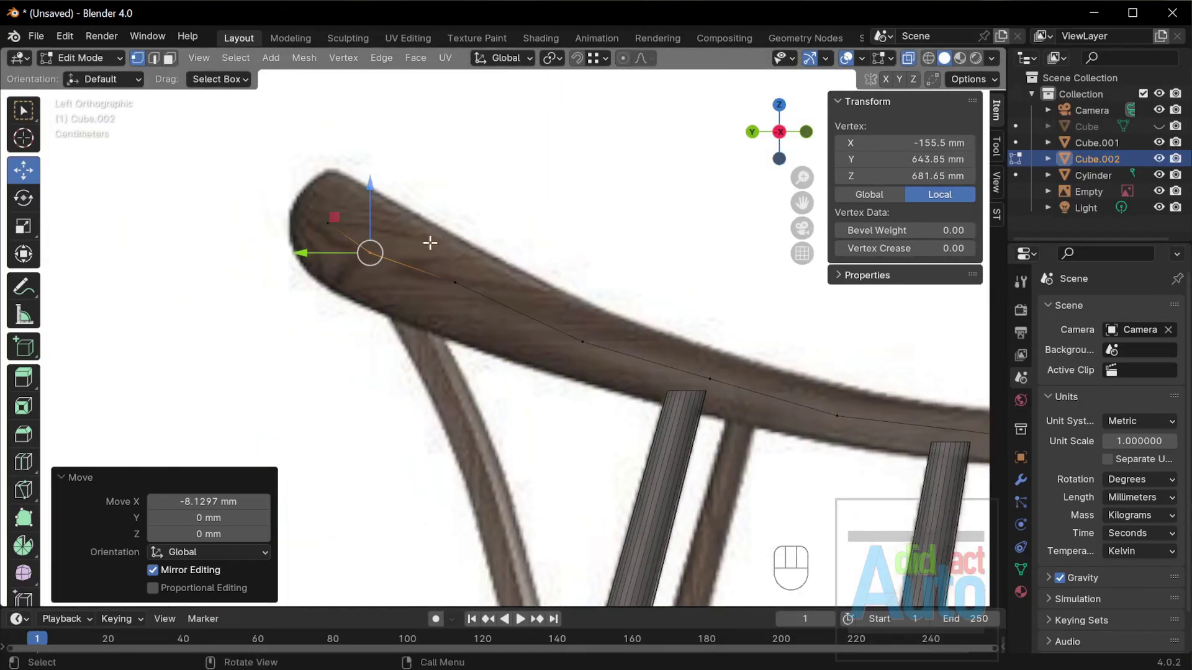
left_click(454, 281)
scroll(389, 252, "up", 2)
left_click_drag(431, 222, 431, 240)
Check the rear curve vertices against the rail and lower the next vertex slightly along Z to follow its centerline.
middle_click_drag(431, 240, 591, 335, "shift")
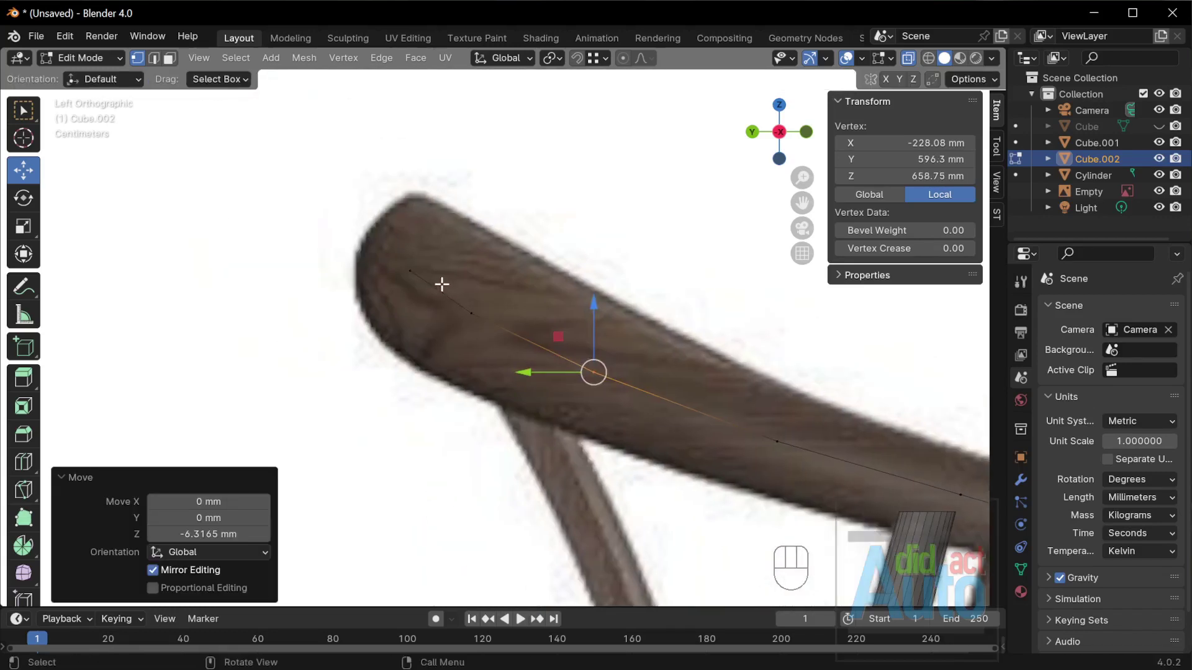
left_click(415, 270)
left_click_drag(356, 214, 478, 329)
scroll(478, 329, "up", 1)
scroll(459, 311, "down", 2)
left_click_drag(332, 185, 764, 453)
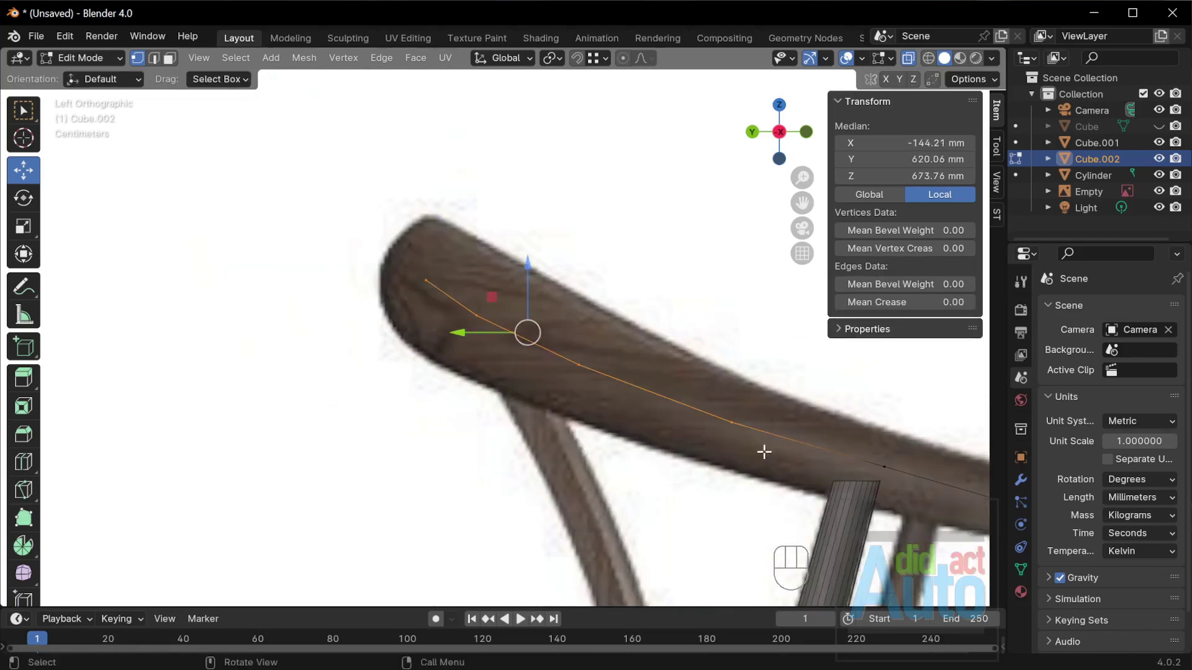
scroll(366, 242, "down", 3)
scroll(629, 363, "up", 1)
left_click(634, 344)
scroll(686, 335, "up", 2)
left_click_drag(693, 319, 694, 326)
Subdivide the front edge of the rail's traced line once and lower the new midpoint vertex slightly along Z to the rail's centerline.
scroll(559, 338, "down", 3)
scroll(467, 347, "down", 1)
middle_click_drag(467, 347, 392, 366, "shift")
left_click_drag(242, 250, 711, 429)
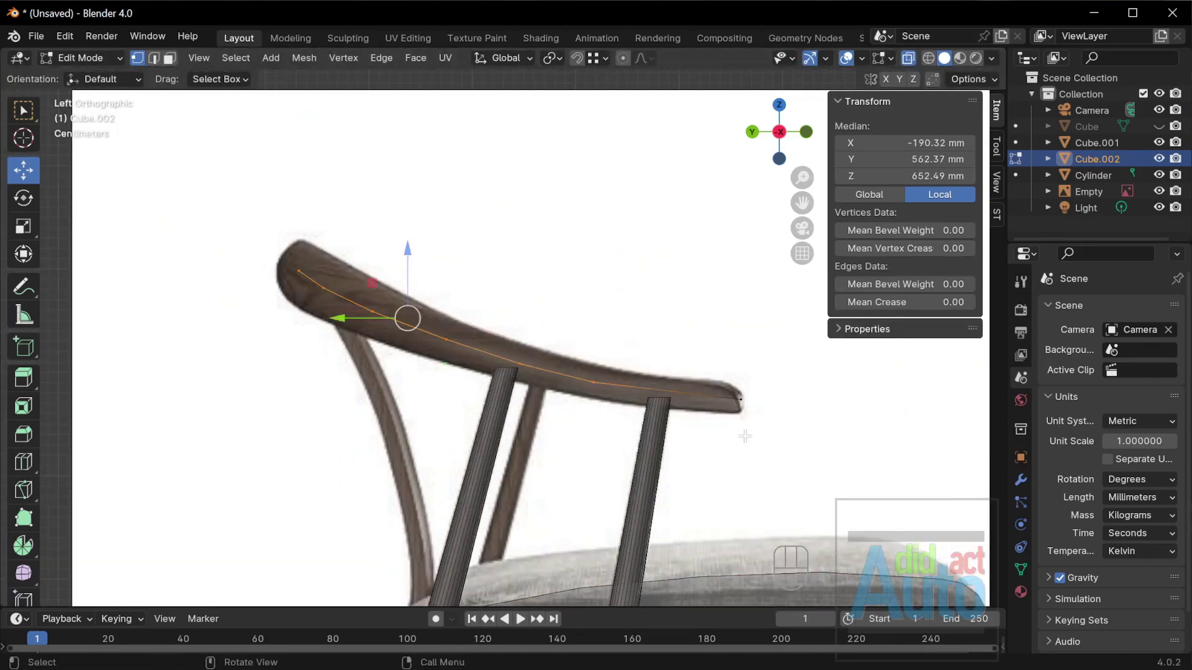
scroll(744, 434, "up", 4)
middle_click_drag(745, 434, 364, 383, "shift")
scroll(369, 386, "up", 2)
right_click(415, 398)
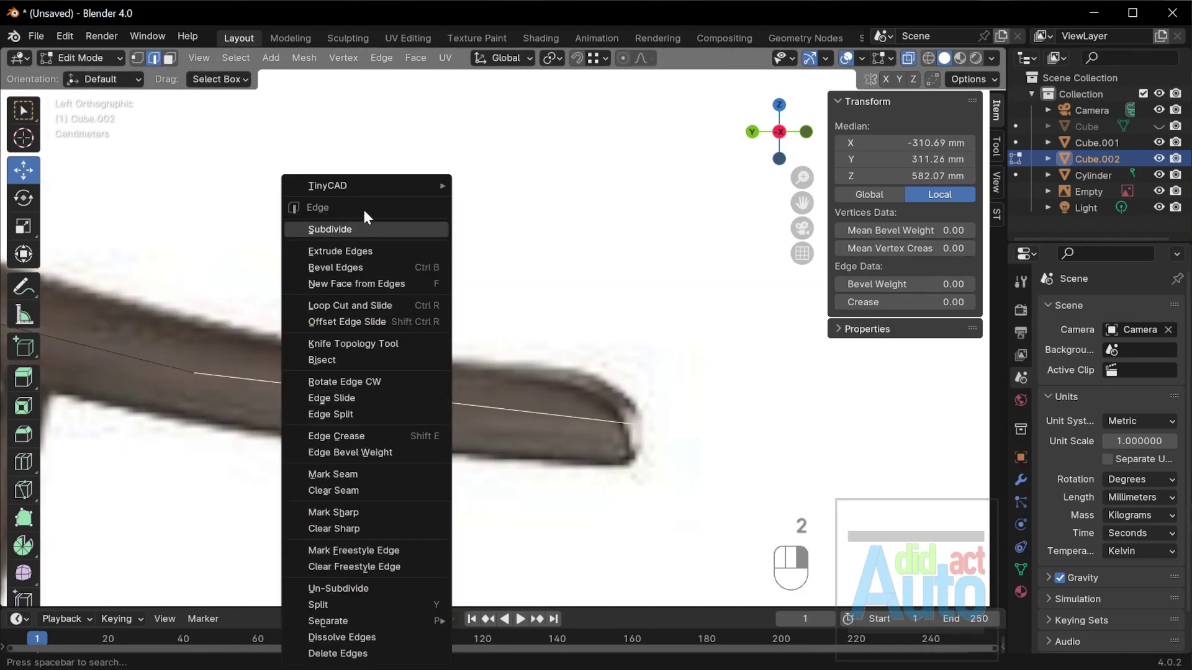
left_click(364, 215)
key("1")
left_click_drag(409, 355, 413, 363)
Lower the fourth vertex from the rear end slightly along Z to smooth the line within the reference rail.
scroll(412, 363, "down", 2)
scroll(412, 363, "down", 1)
middle_click_drag(413, 363, 608, 428, "shift")
left_click_drag(138, 218, 687, 464)
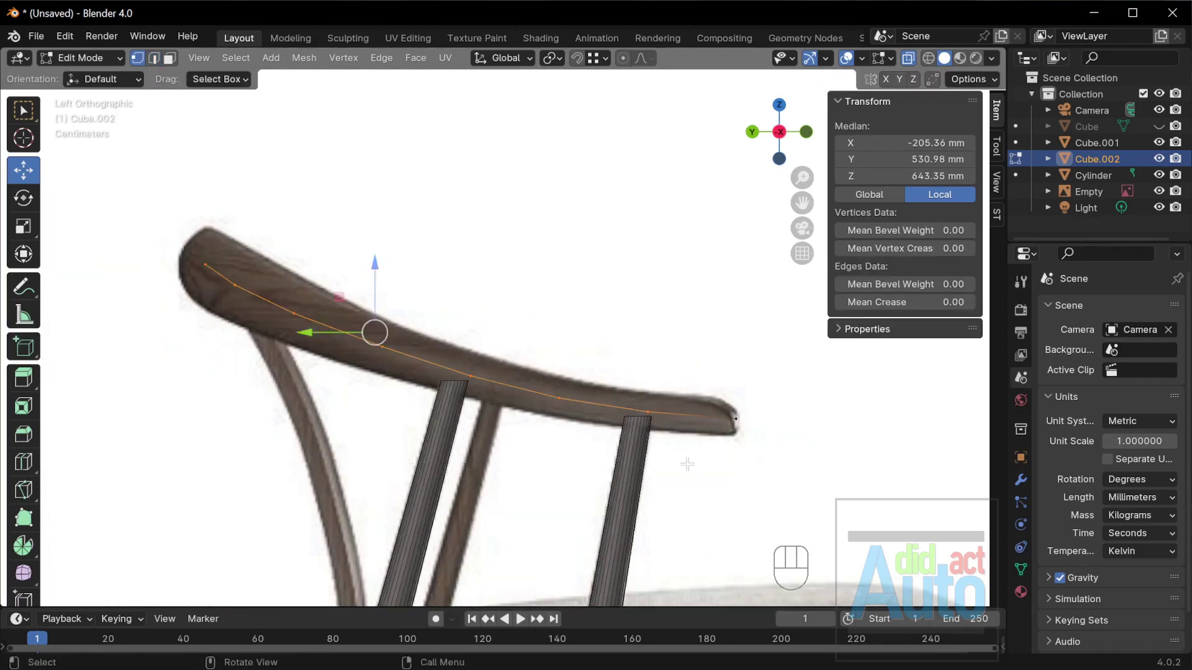
scroll(383, 356, "up", 1)
left_click(251, 309)
scroll(312, 335, "up", 1)
key("g")
key("z")
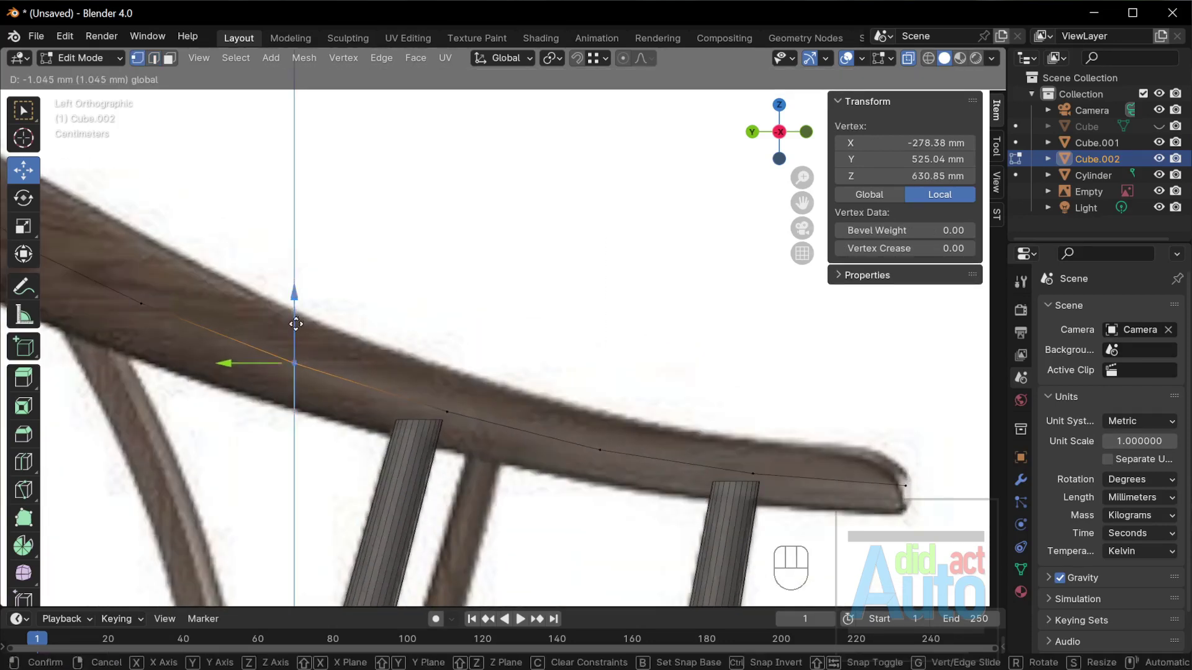
left_click(311, 323)
scroll(487, 346, "up", 1)
key("g")
key("z")
left_click(319, 319)
Adjust the second vertex from the rear end along Z and check the rear segment against the reference rail.
left_click(317, 317)
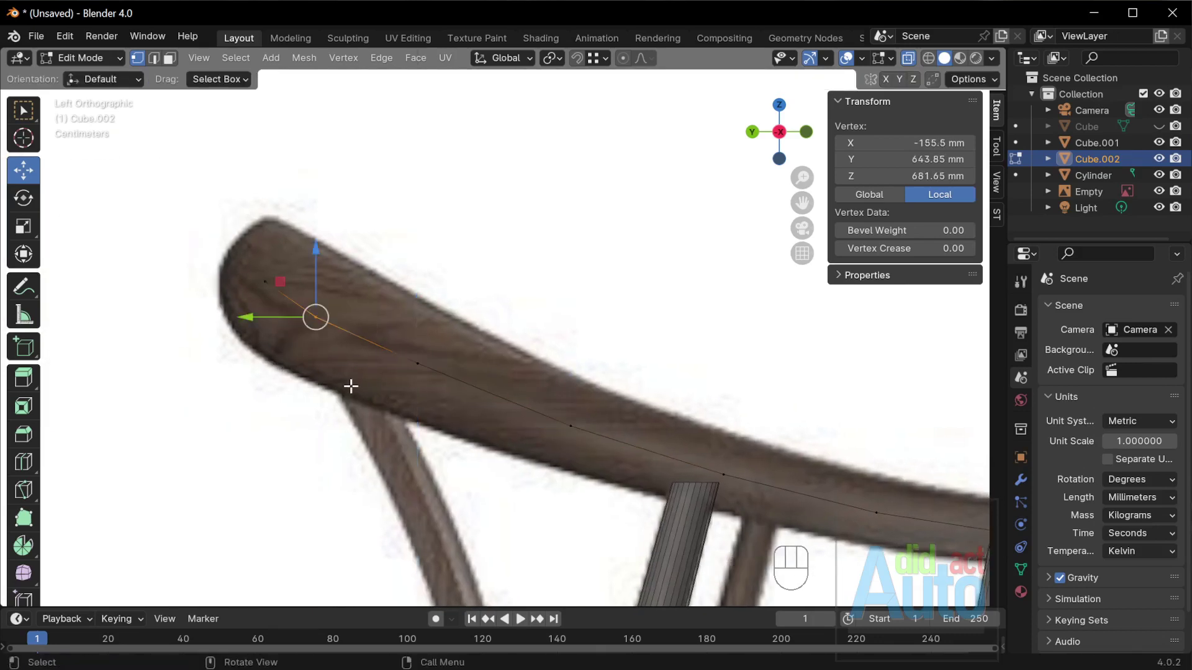
key("g")
key("z")
left_click(301, 289)
left_click(266, 282, "shift")
key("KP_Decimal")
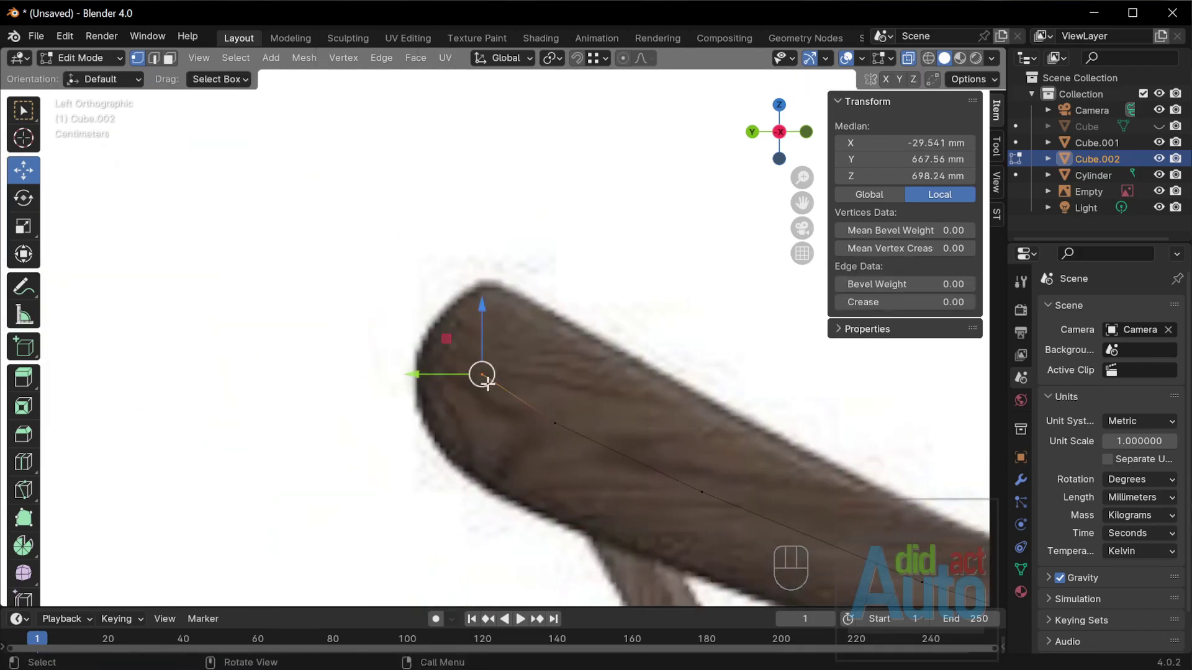
scroll(476, 378, "down", 2)
Leave mesh editing, duplicate the rail line in place, and hide the original.
mouse_move(476, 378)
middle_mouse_down()
mouse_move(505, 357)
mouse_move(521, 442)
mouse_move(588, 455)
mouse_move(452, 399)
mouse_move(474, 386)
mouse_move(469, 372)
middle_mouse_up()
key("Tab")
key("shift+d")
key("Escape")
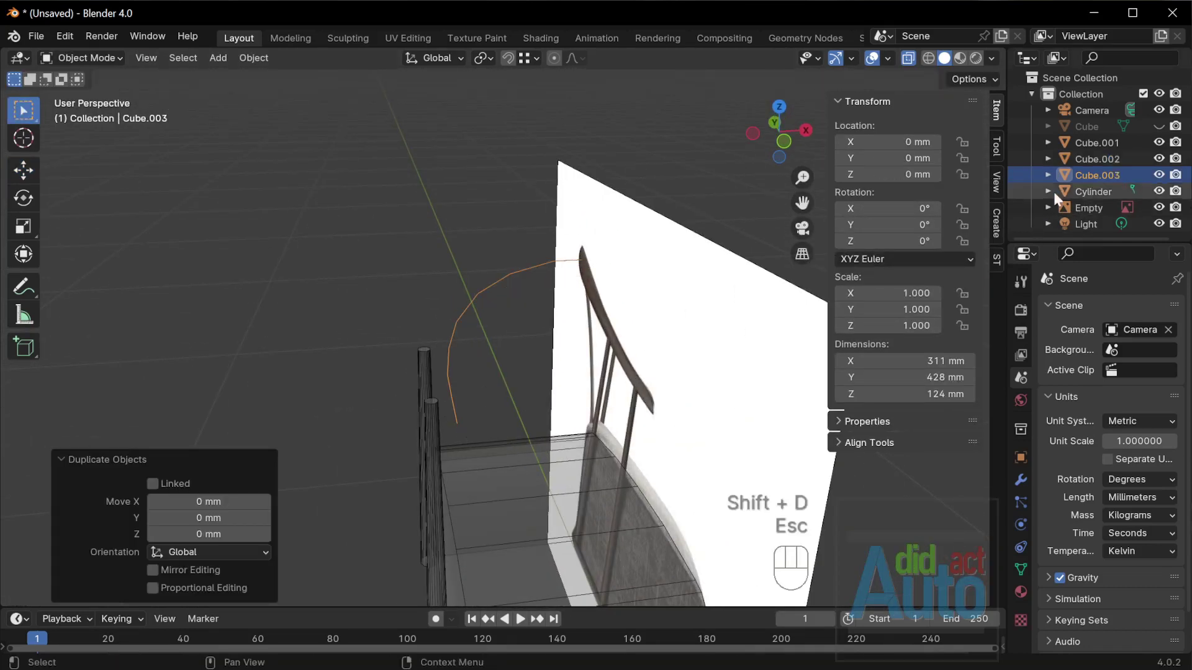
Convert the duplicated rail line from a mesh to a curve.
right_click(450, 366)
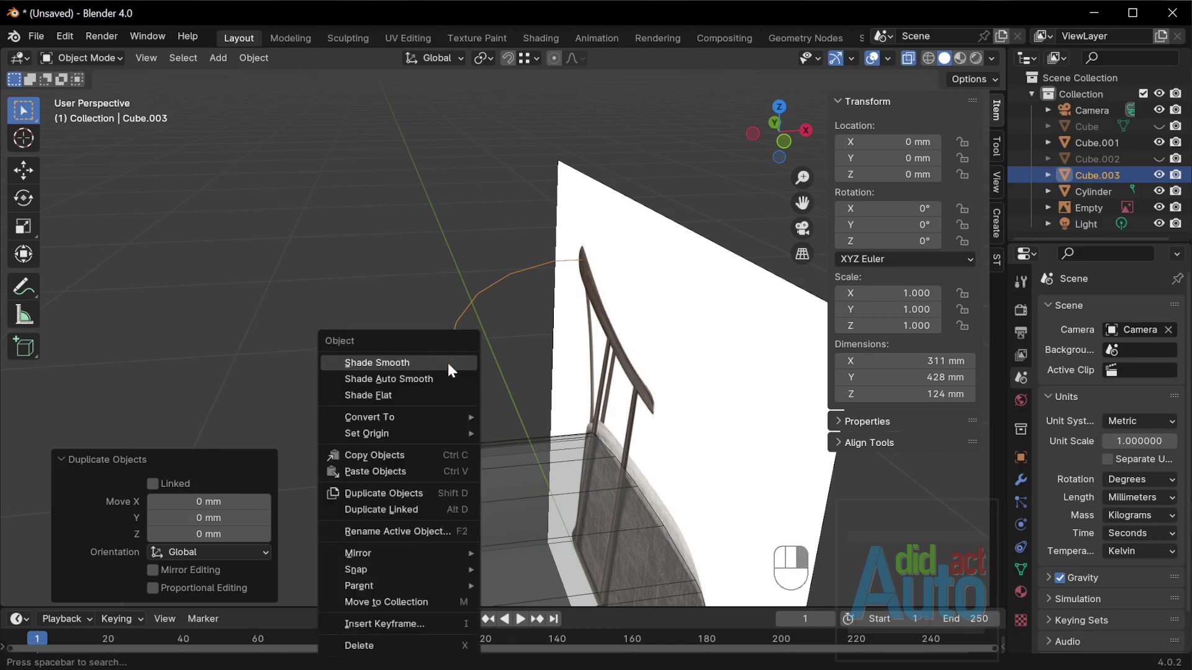
left_click(498, 419)
middle_click_drag(497, 419, 534, 435)
Give the curve a round bevel with a depth of 10 mm and compare it with the reference in the left view.
left_click(1020, 547)
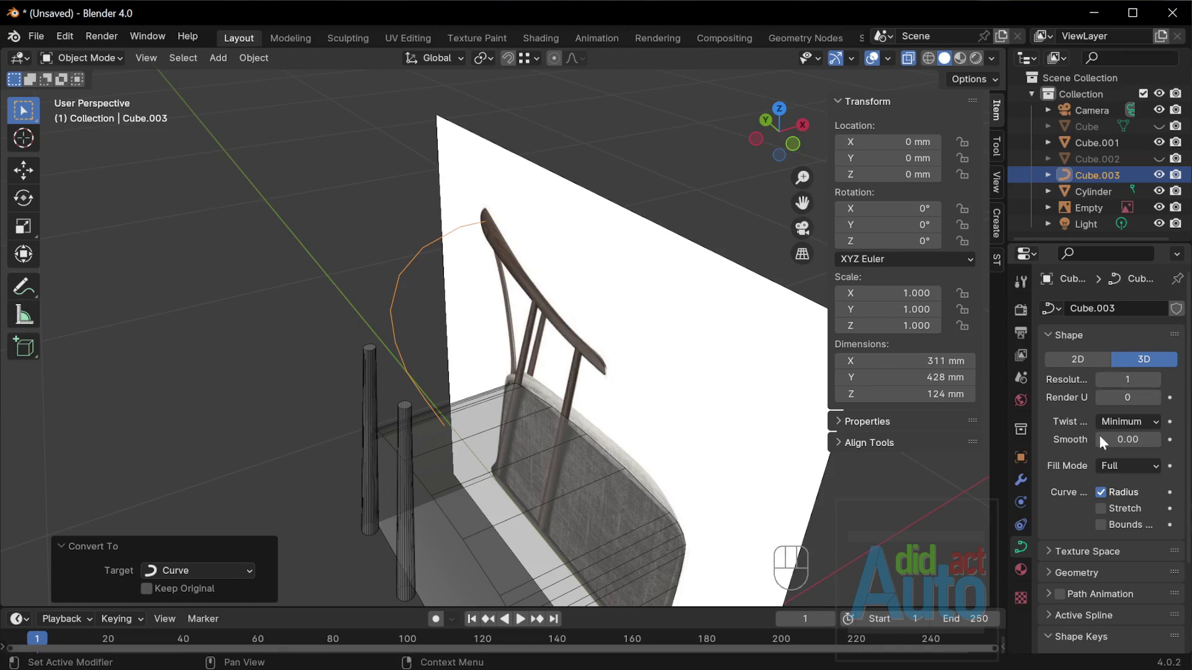
scroll(1063, 526, "down", 3)
left_click(1050, 467)
left_click(1074, 574)
scroll(1074, 569, "down", 4)
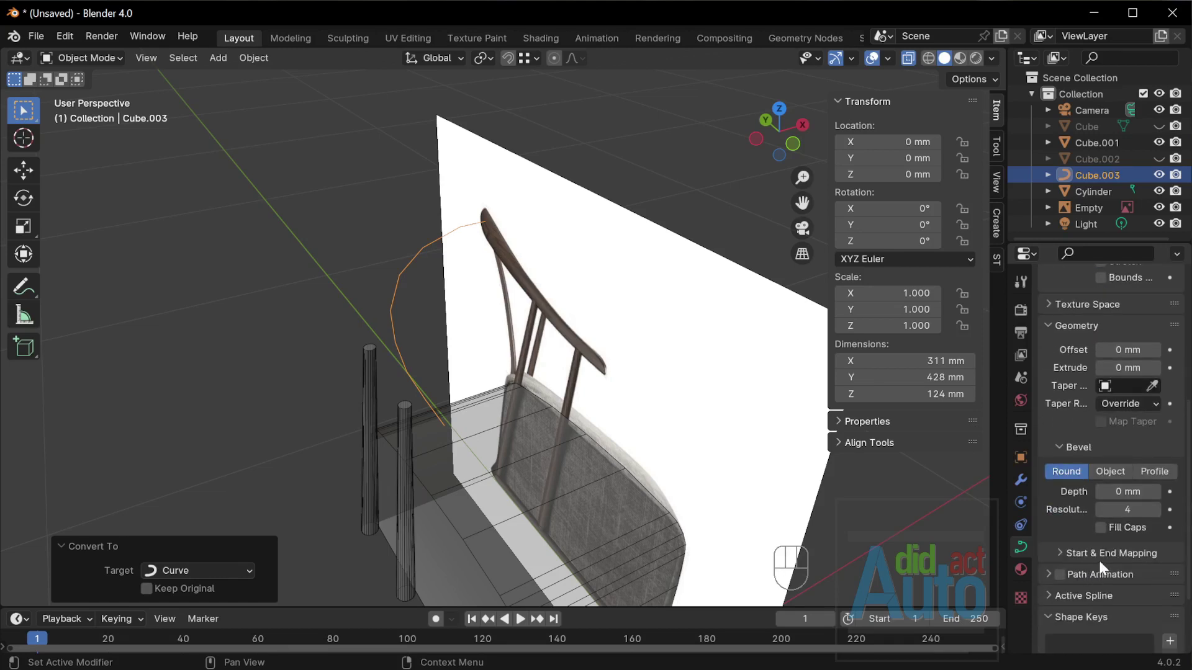
left_click_drag(1127, 492, 1128, 492)
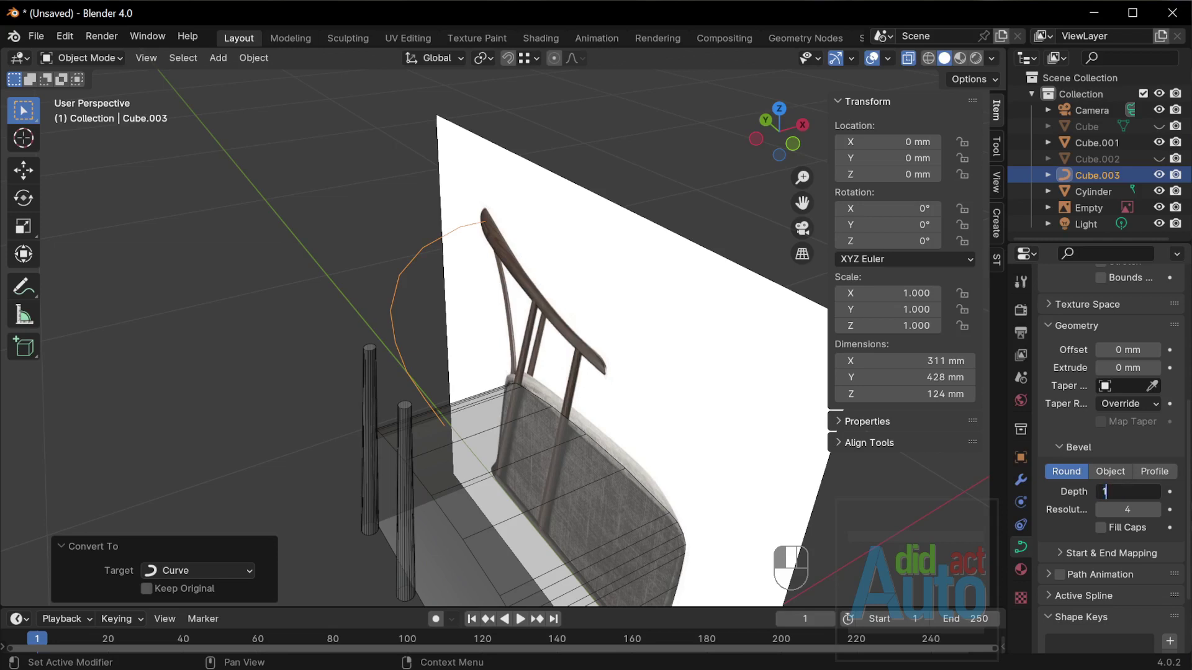
key("grave")
left_click(429, 380)
scroll(627, 301, "up", 5)
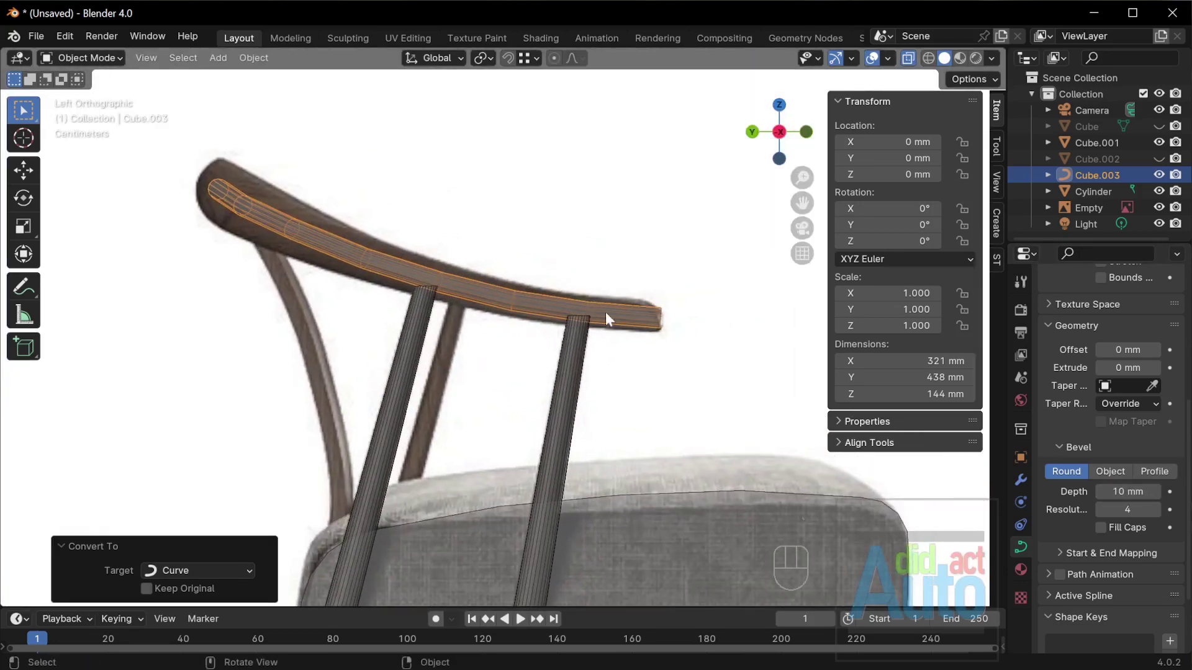
Try bevel depths of 12.5 mm and 25 mm on the rail curve against the reference thickness.
key("n")
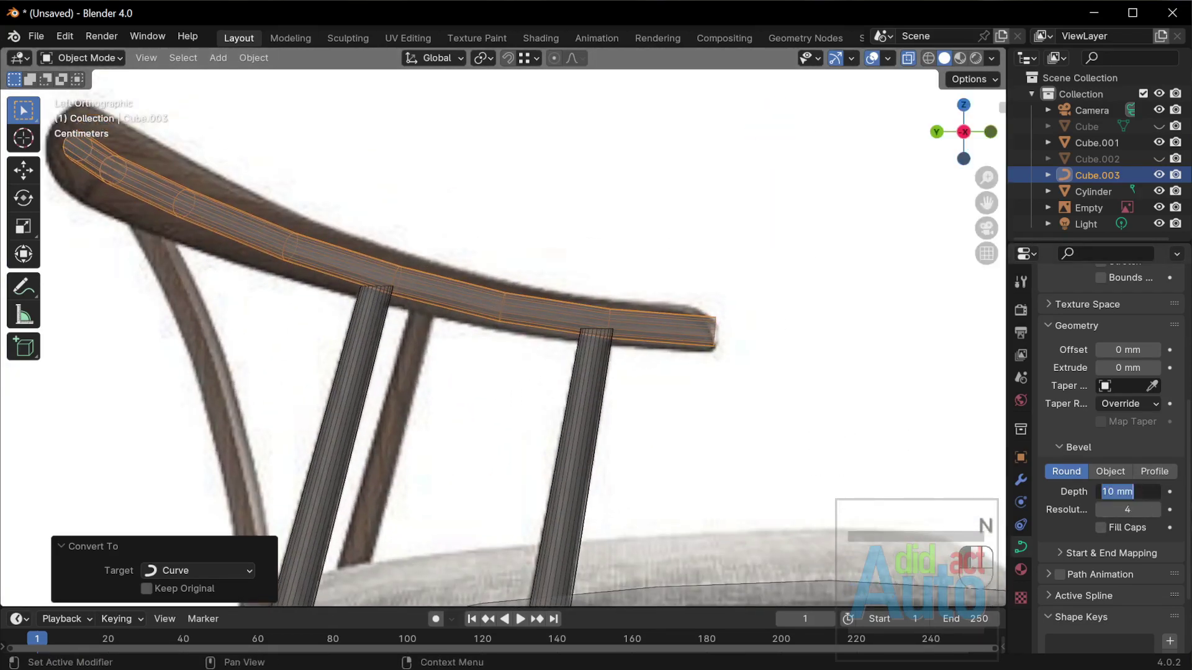
scroll(522, 348, "down", 1)
middle_click_drag(520, 347, 650, 379, "shift")
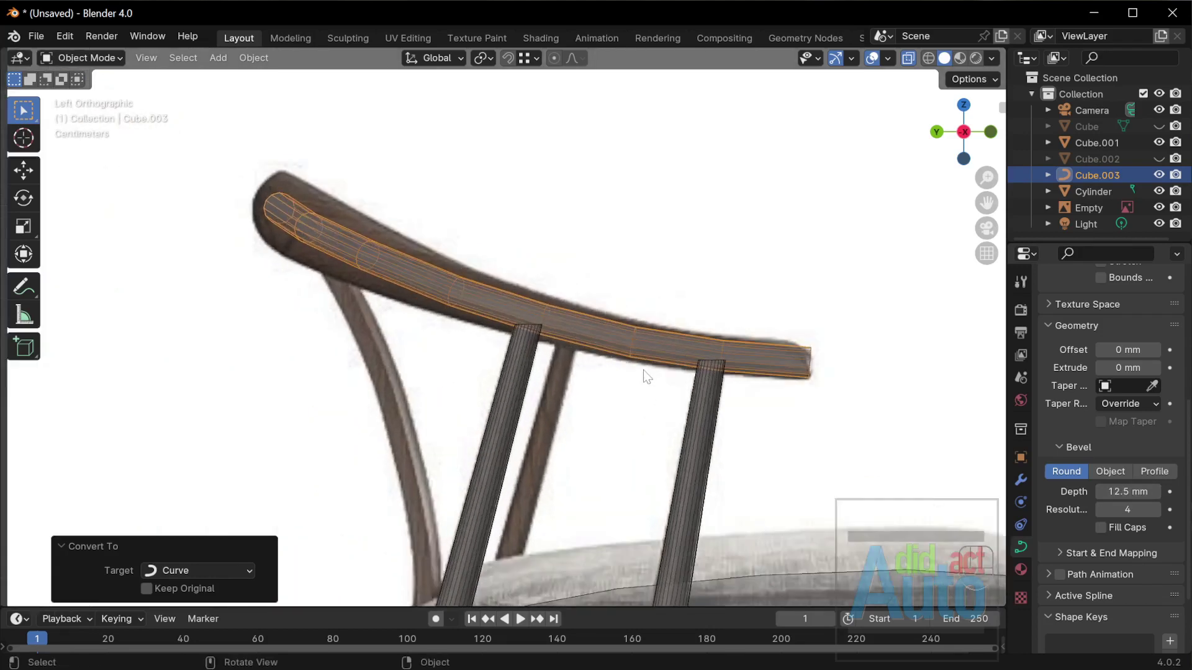
scroll(650, 378, "up", 1)
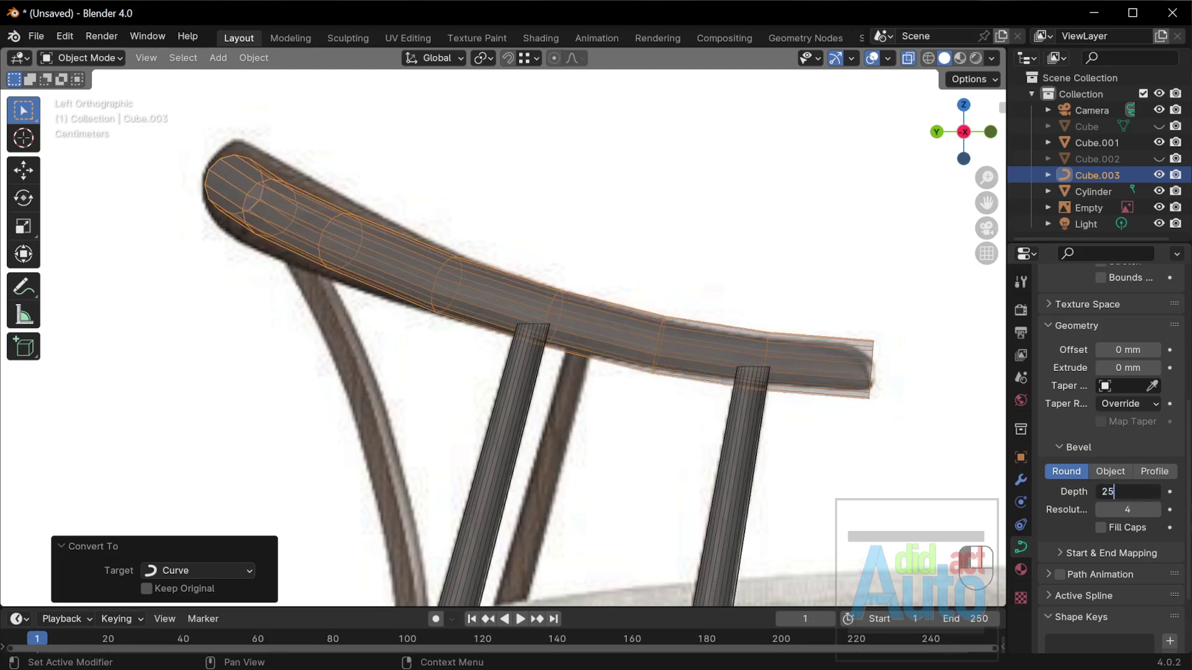
key("Return")
left_click(789, 361)
left_click(791, 362)
Set the rail curve's bevel depth to 20 mm.
scroll(791, 362, "up", 1)
middle_click_drag(791, 364, 723, 353, "shift")
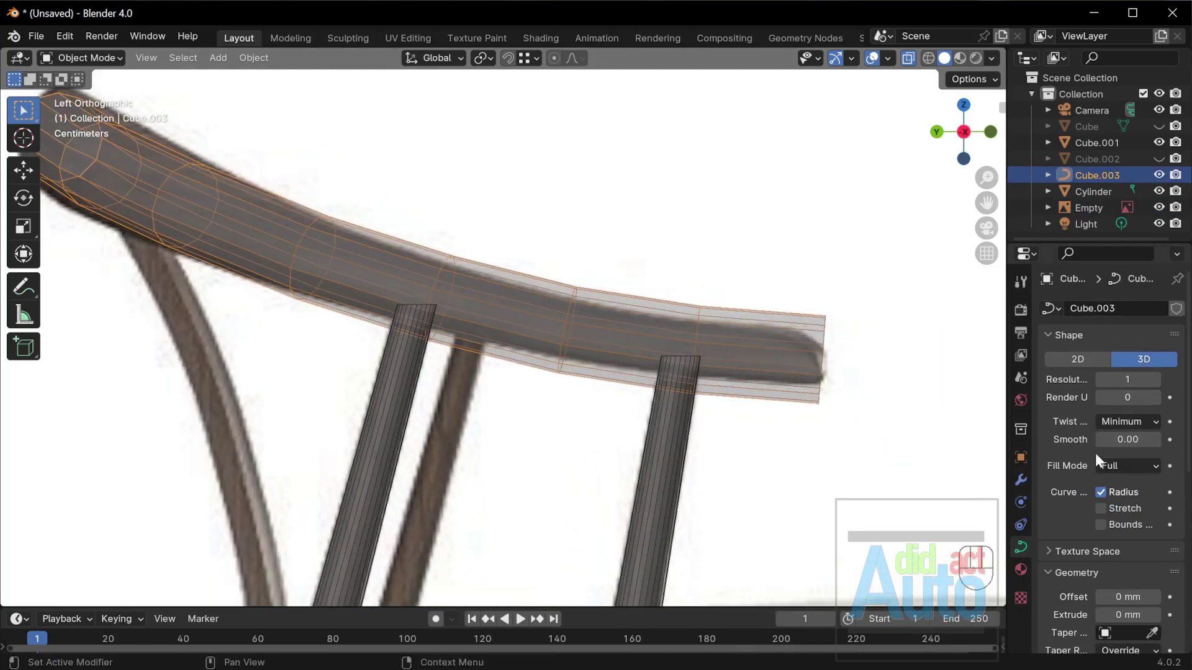
scroll(1096, 458, "down", 6)
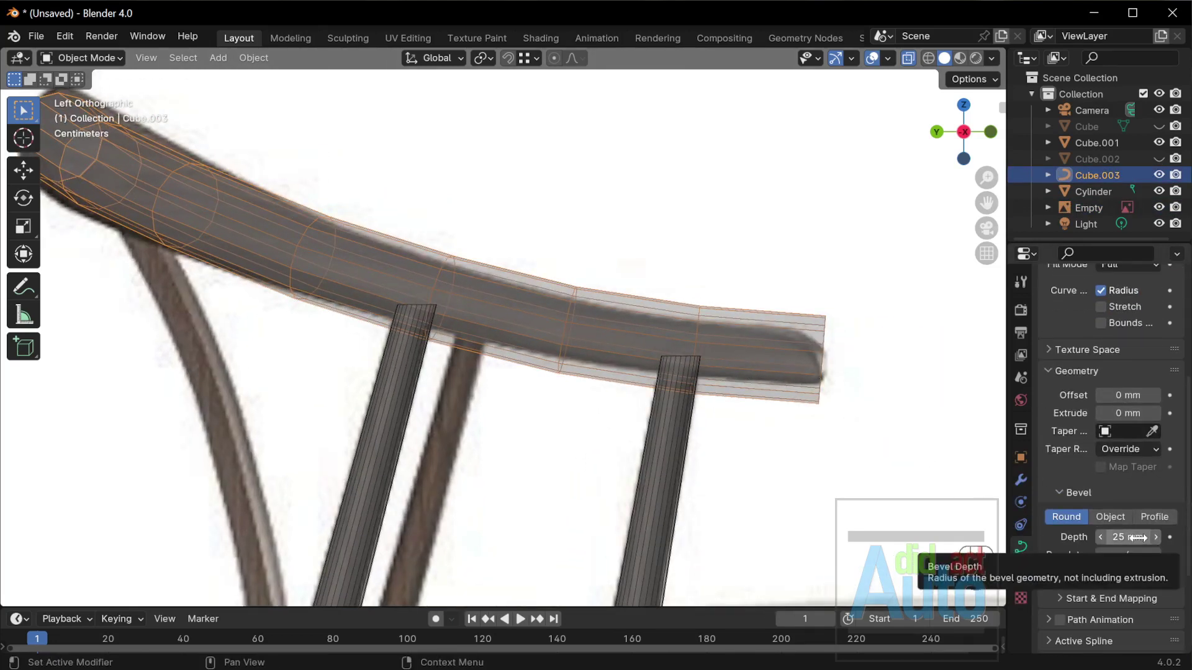
type("20")
key("Return")
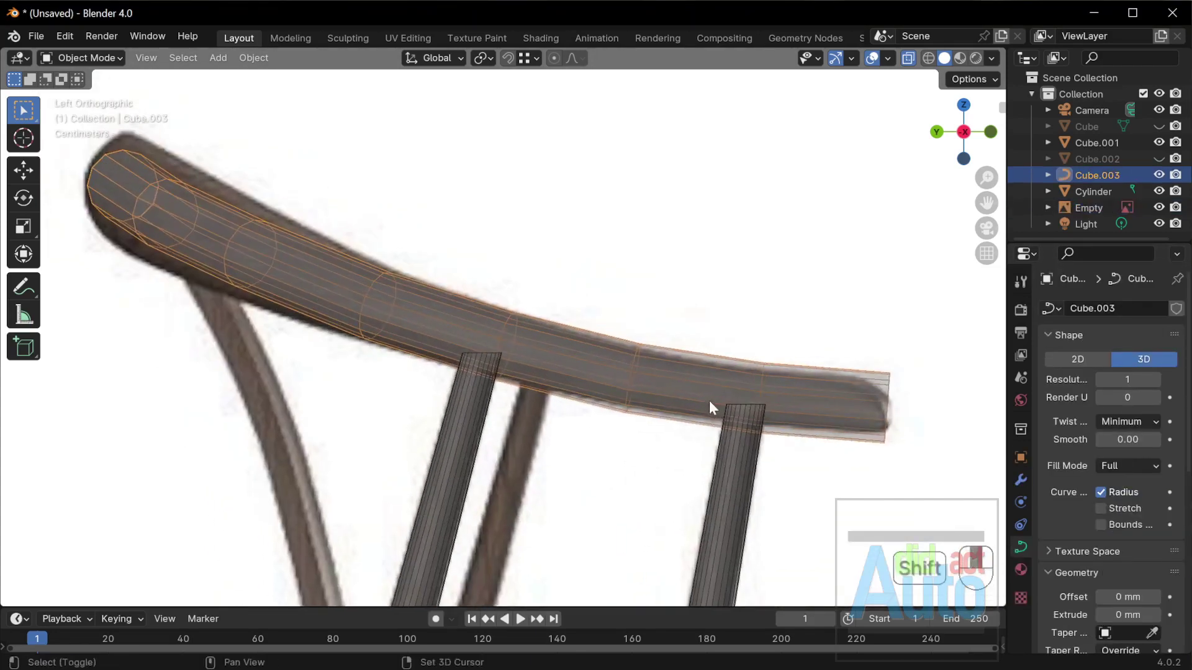
Convert the beveled rail curve to a mesh.
right_click(709, 407)
left_click(818, 405)
scroll(777, 386, "up", 2)
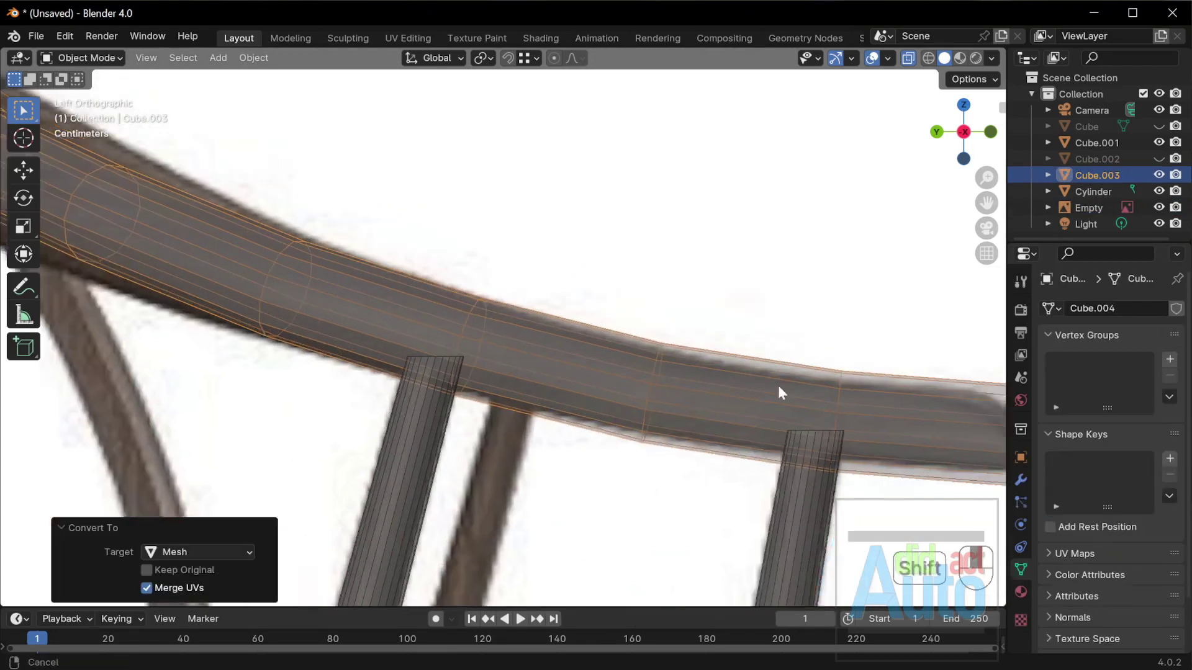
Scale the edge ring between the two posts to 0.85 along Z and flatten the ring at the front post to match the reference.
key("Tab")
middle_click_drag(889, 454, 806, 423, "shift")
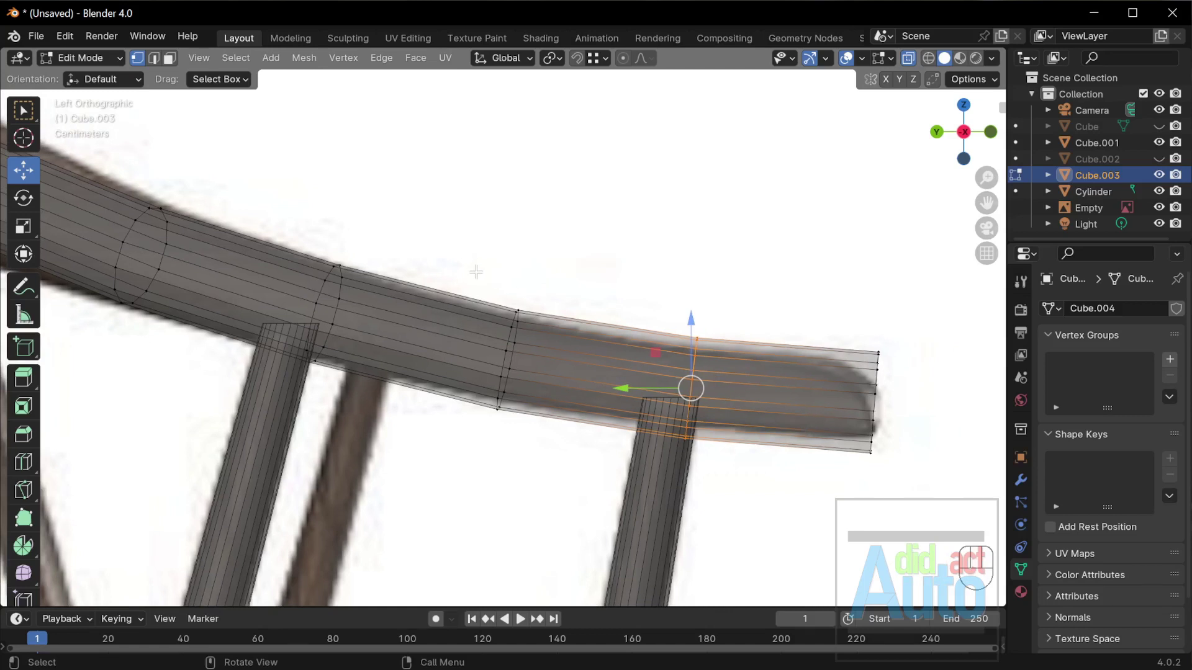
key("s")
left_click(713, 433)
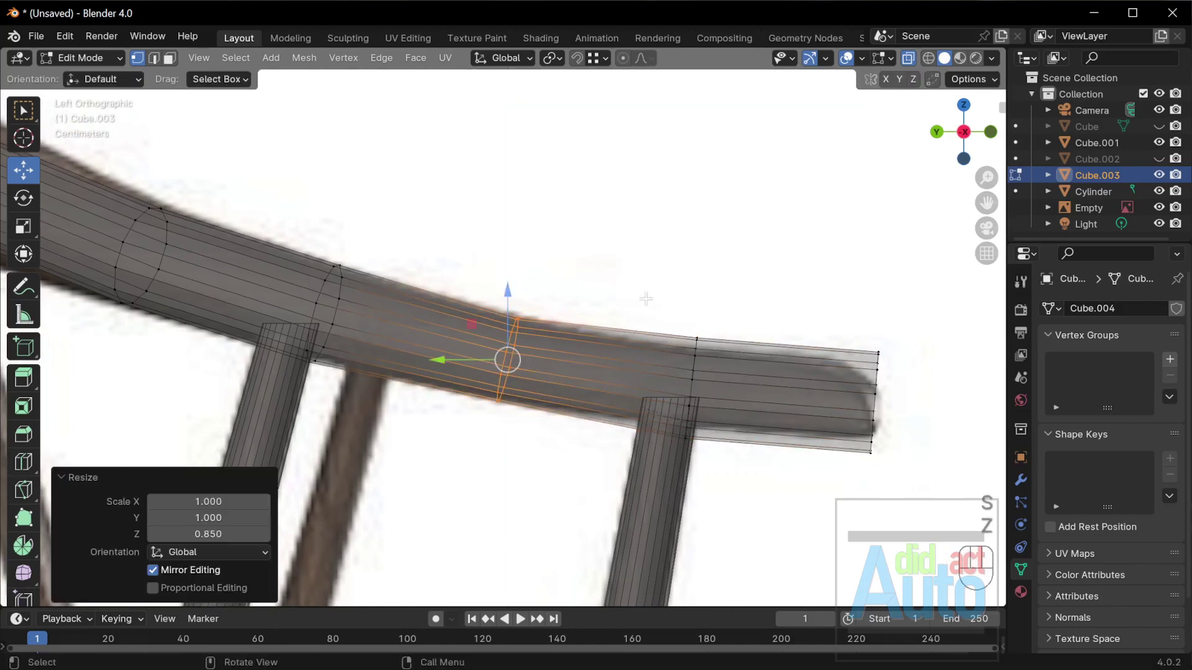
left_click(694, 372, "alt")
key("s")
key("z")
left_click(811, 307)
Scale the rail's front end ring to about 0.71 along Z to fit the reference tip.
left_click(876, 398, "alt")
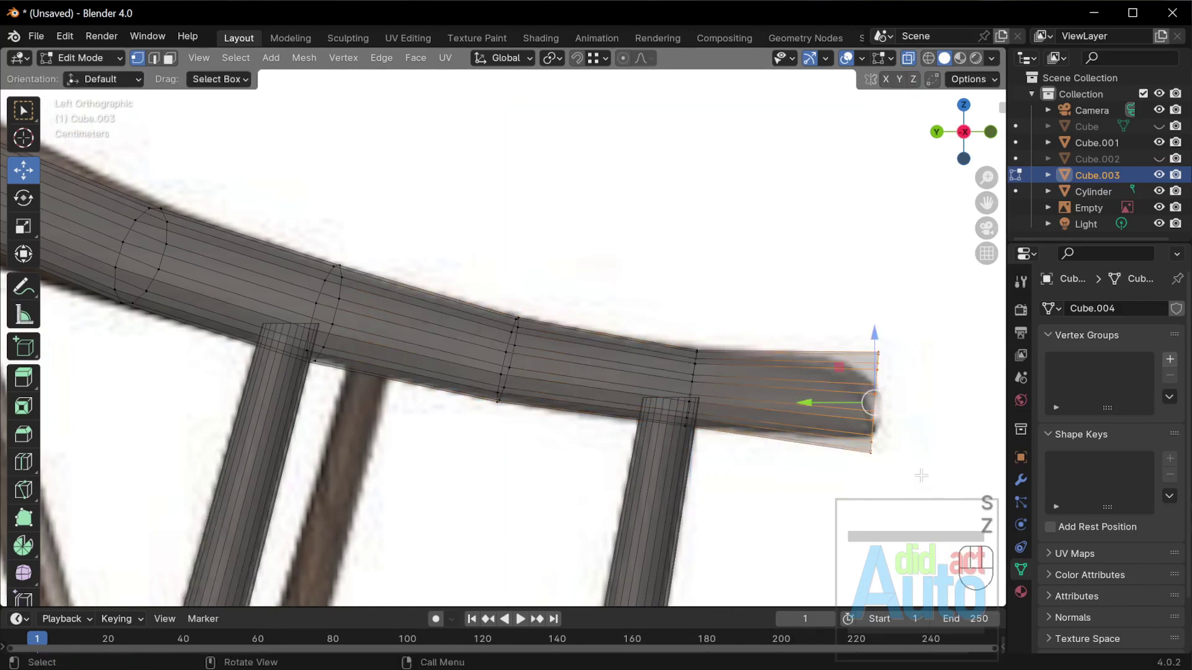
key("s")
key("z")
left_click(900, 456)
Scale the ring at the rear post to about 0.94 along Z and the next ring toward the rear to about 1.14.
middle_click_drag(900, 456, 714, 423, "shift")
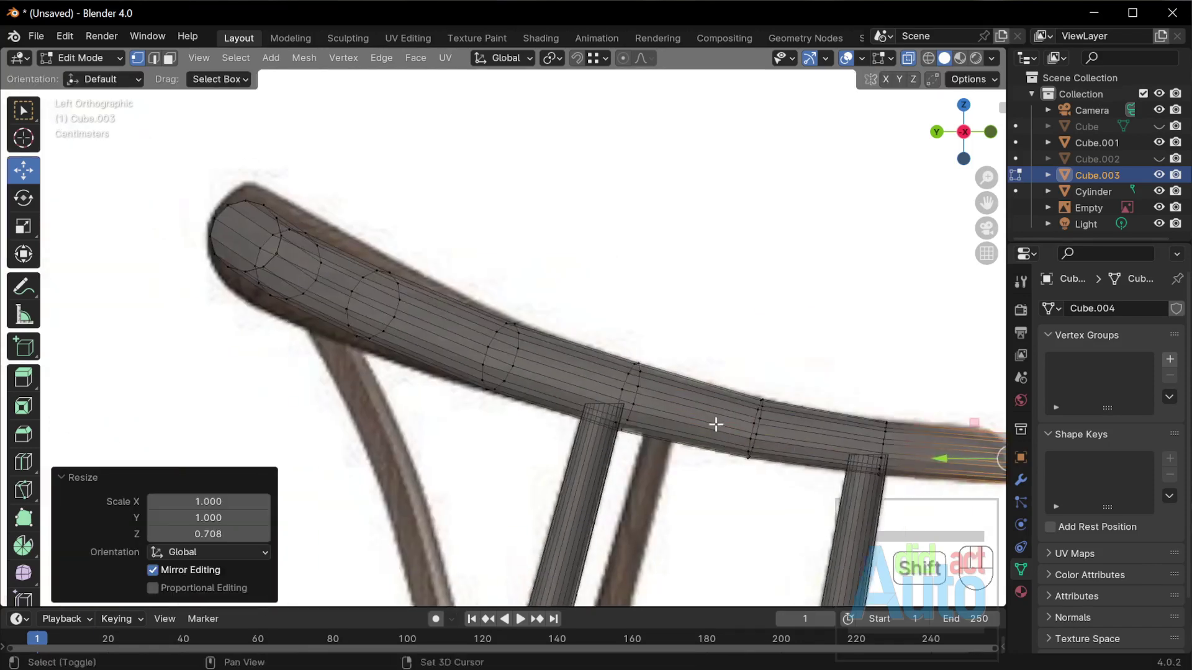
left_click(651, 413, "alt")
scroll(652, 413, "up", 3)
scroll(679, 425, "up", 2)
key("s")
key("z")
left_click(805, 509)
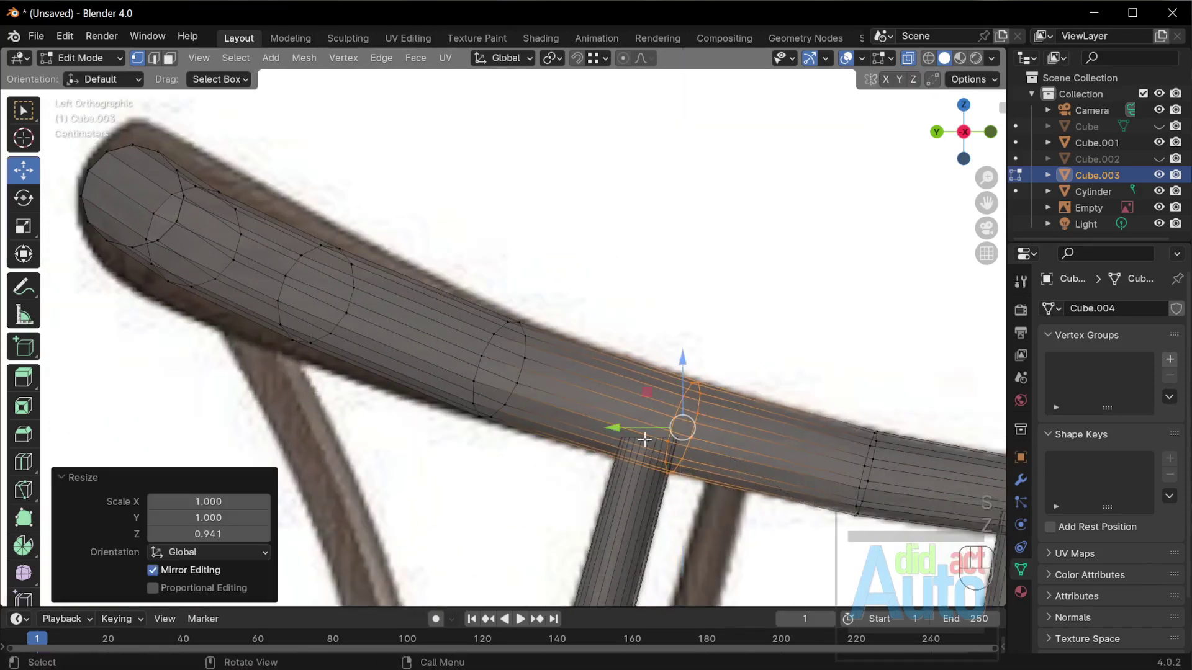
left_click(494, 367, "alt")
key("s")
left_click(646, 467)
key("b")
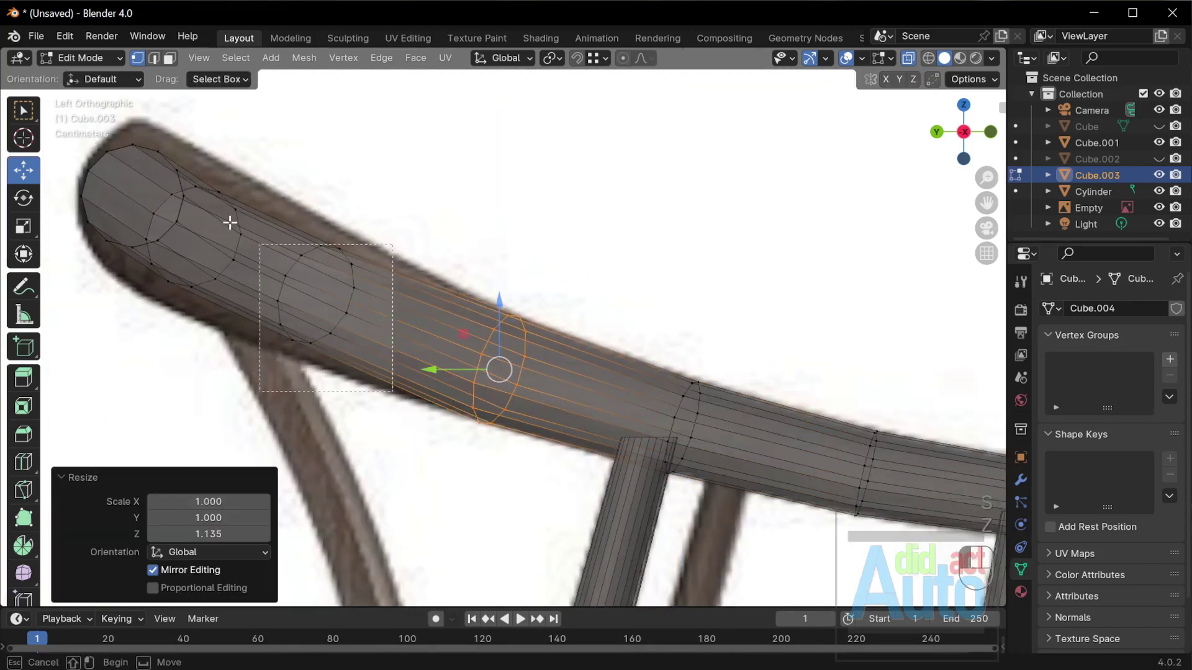
left_click_drag(51, 123, 52, 124)
key("s")
key("z")
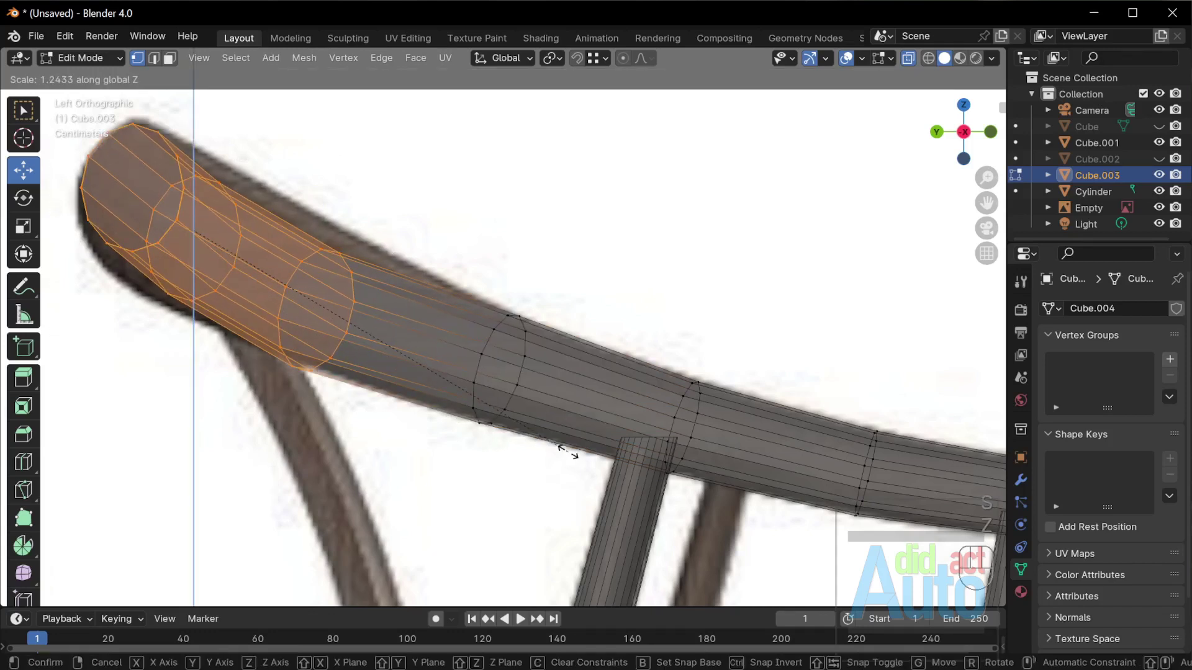
key("Escape")
Enlarge the third and second rings from the rear end along Z, one at a time, to fill the reference rail's height.
left_click(339, 254, "alt")
key("s")
key("z")
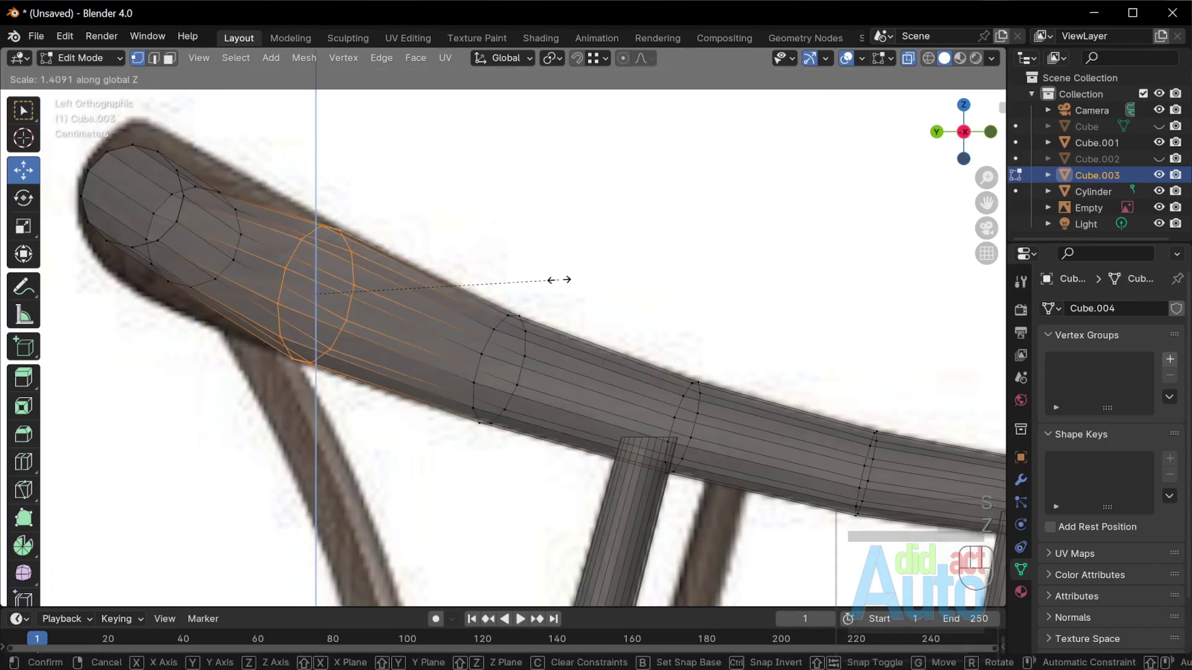
left_click(568, 281)
key("KP_Decimal")
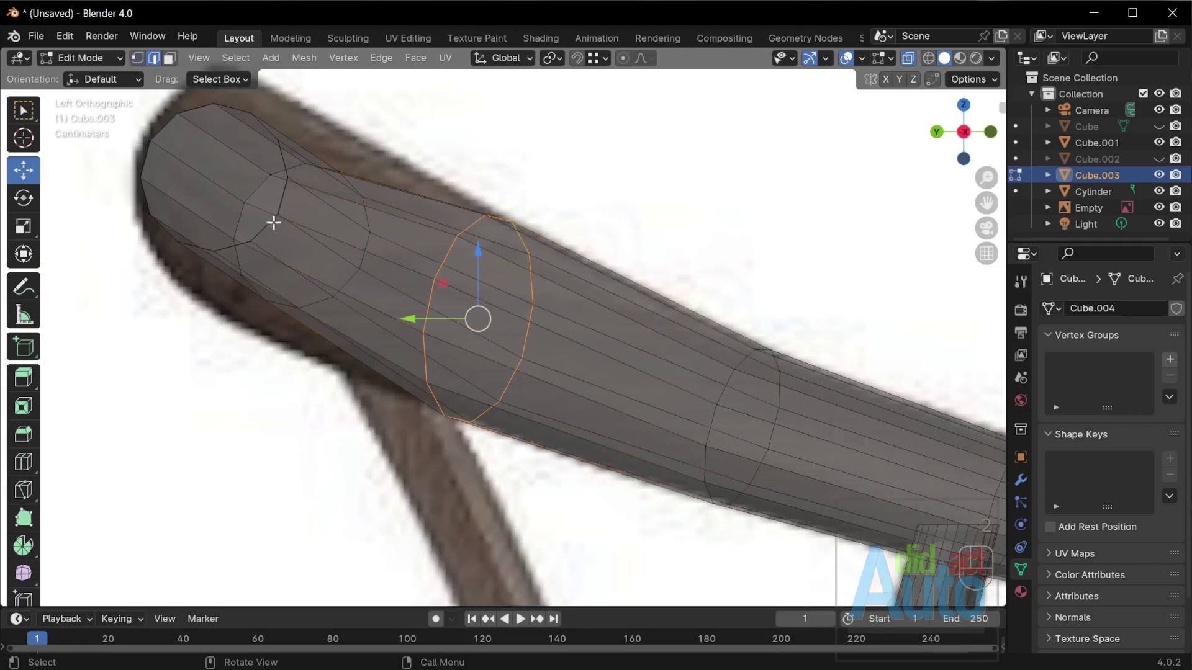
key("s")
key("z")
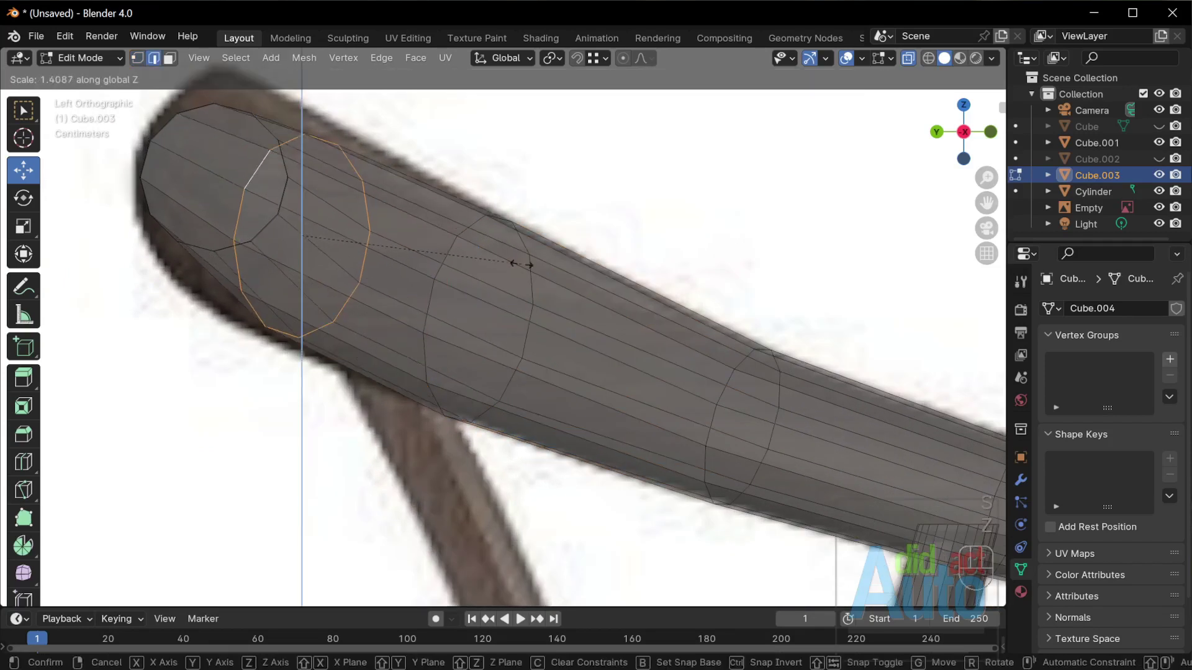
left_click(562, 267)
Scale the rail's rear end ring about 1.5 times along Z to match the reference's rounded end.
key("KP_Decimal")
left_click(475, 242, "alt")
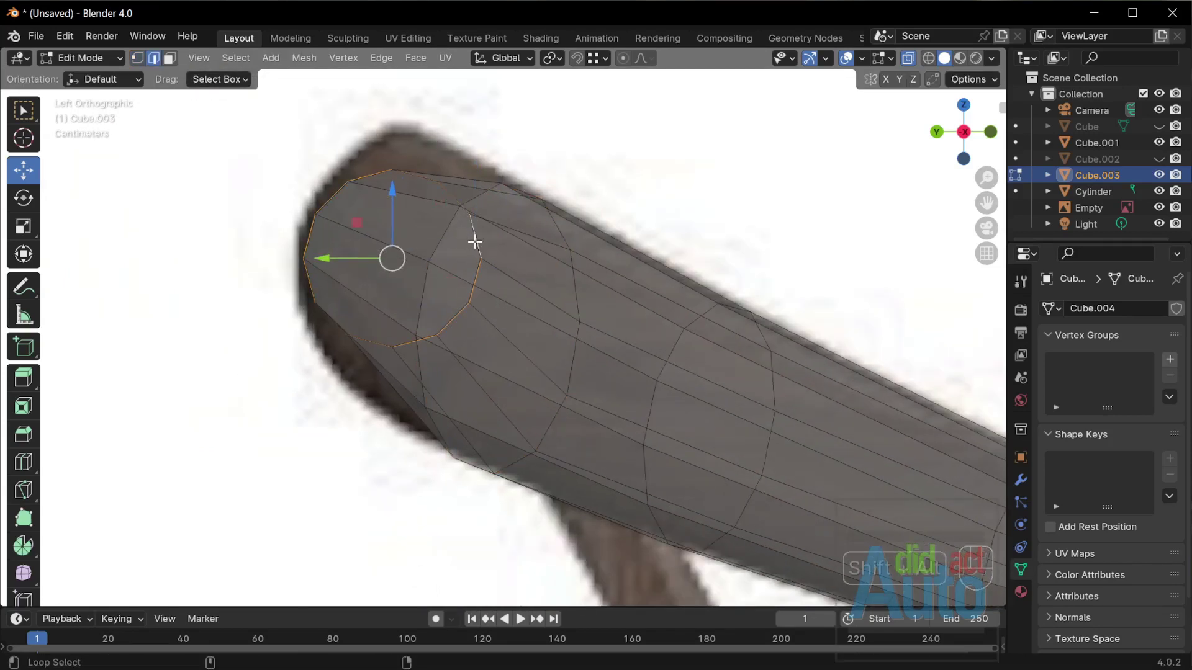
key("s")
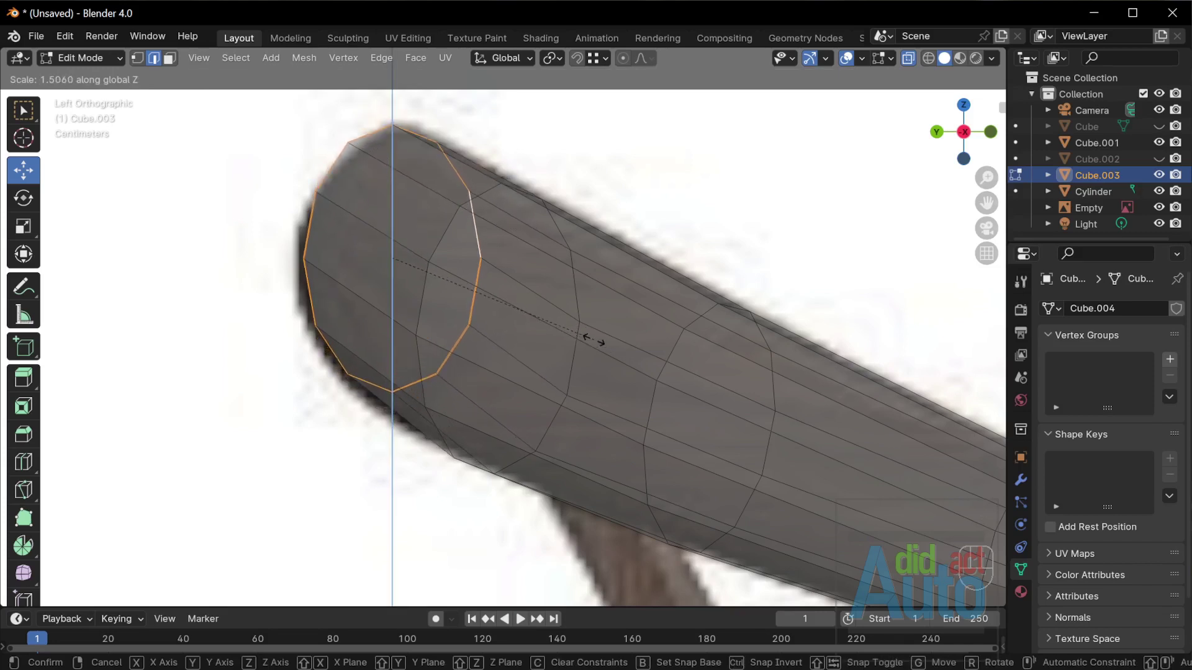
left_click(601, 341)
Move the entire rail mesh about 31.1 mm along negative X toward the posts.
scroll(601, 341, "down", 5)
mouse_move(472, 335)
middle_mouse_down()
mouse_move(453, 348)
mouse_move(479, 393)
mouse_move(487, 318)
mouse_move(476, 434)
mouse_move(447, 412)
mouse_move(464, 486)
mouse_move(478, 428)
mouse_move(407, 440)
mouse_move(397, 309)
mouse_move(467, 333)
middle_mouse_up()
key("l")
key("g")
key("x")
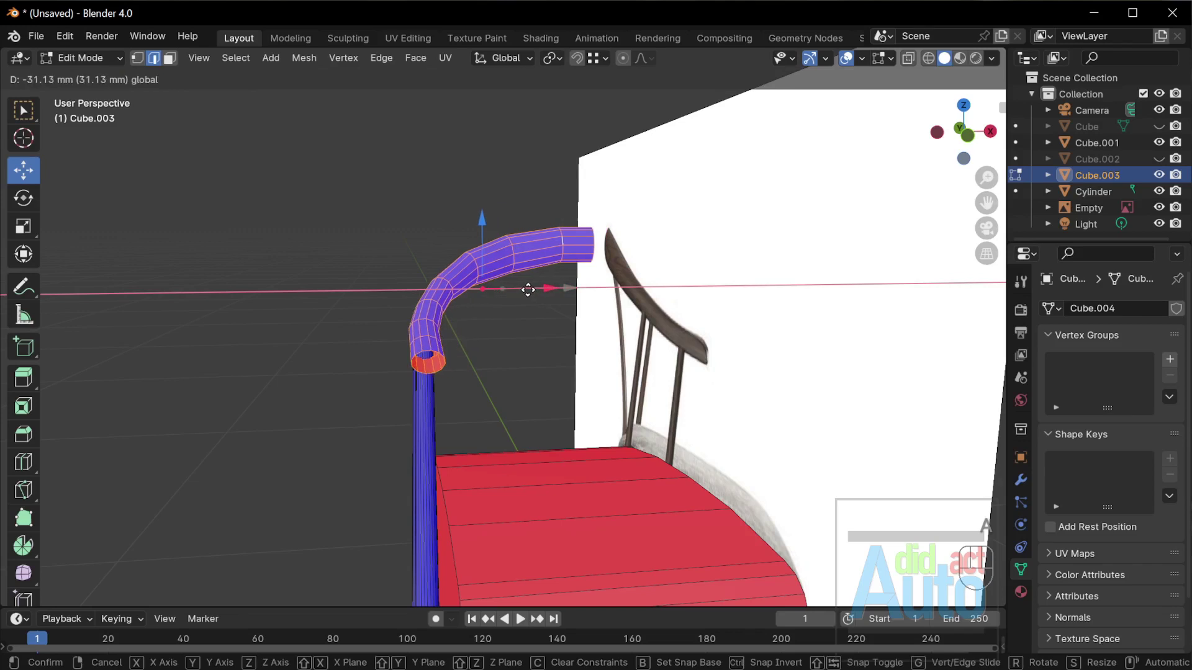
left_click_drag(528, 290, 528, 290)
Shift the entire rail about 1.6 mm along positive X to fine-tune its alignment over the posts.
middle_click_drag(527, 290, 492, 285)
scroll(407, 282, "up", 2)
scroll(492, 285, "up", 2)
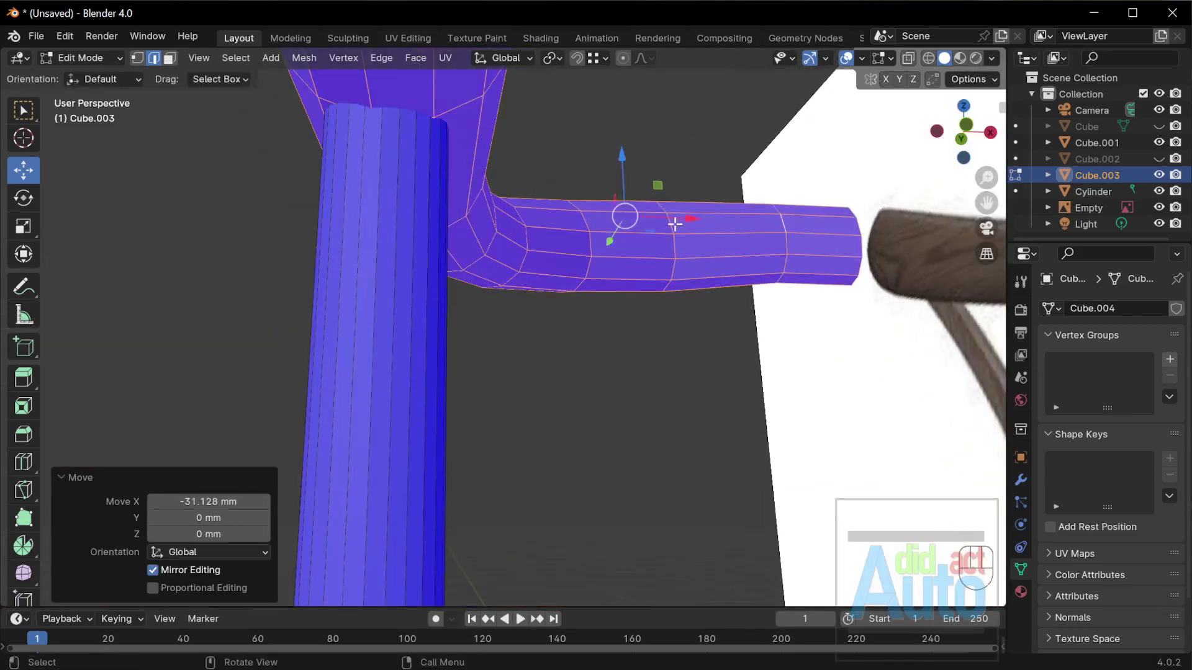
left_click_drag(675, 223, 677, 214)
middle_click_drag(677, 213, 500, 283)
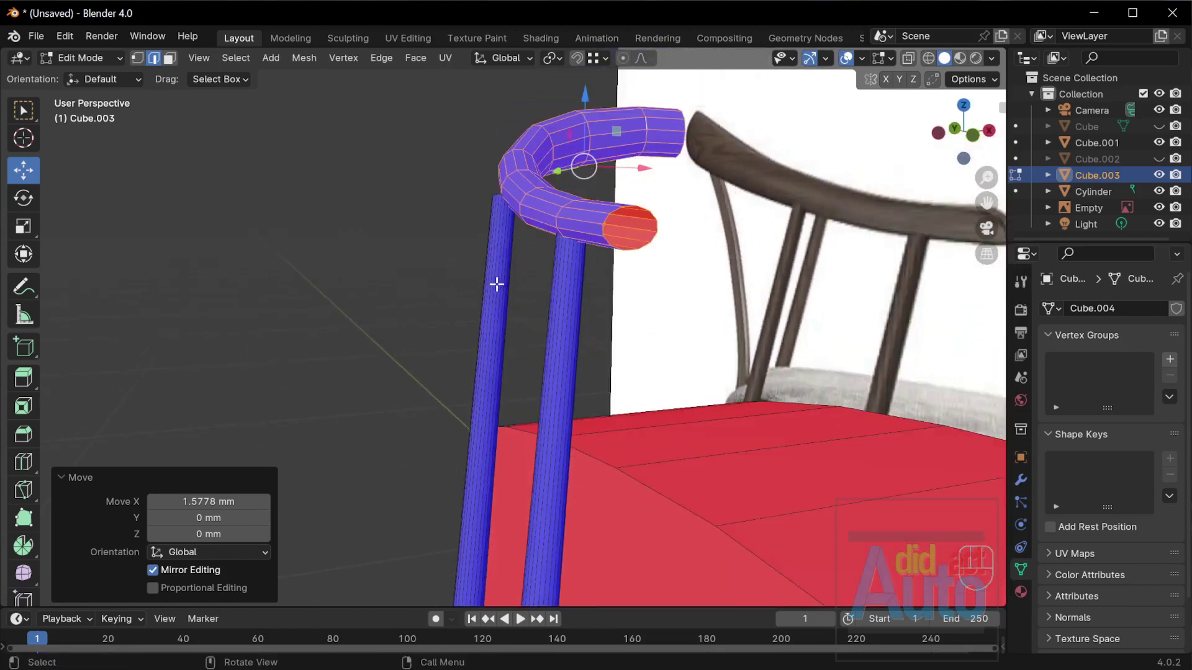
Move the rear post about 13.5 mm along positive X and nudge it slightly to sit under the curved rail.
key("Tab")
left_click(493, 284)
key("Tab")
left_click(494, 194)
key("l")
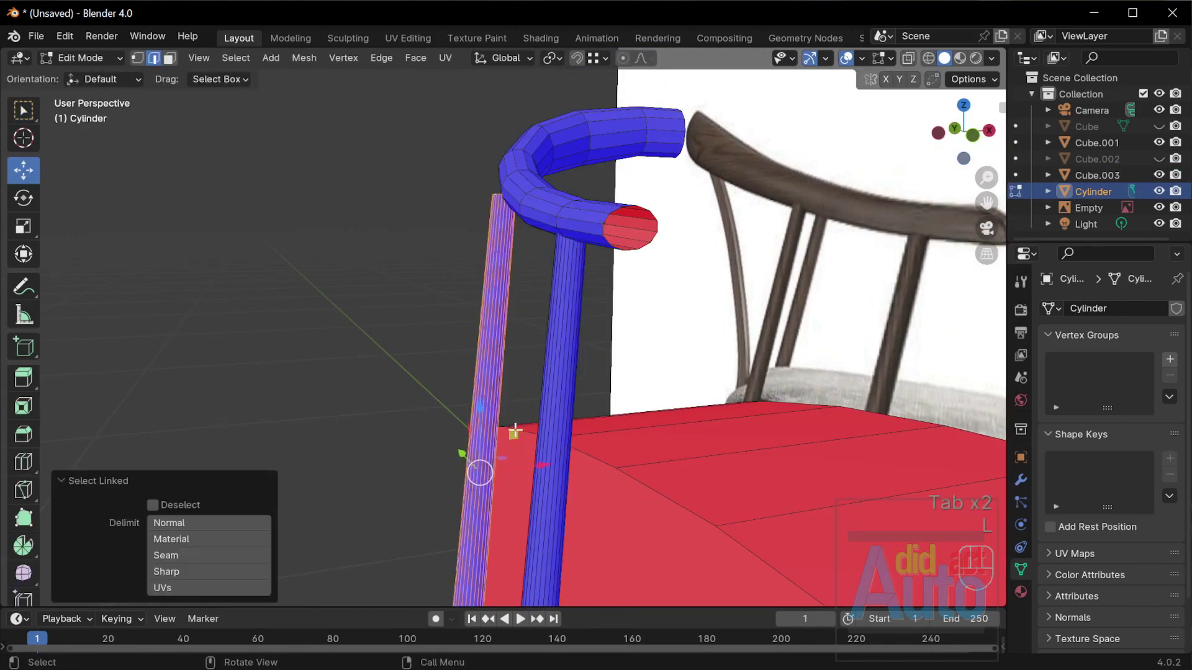
middle_click_drag(514, 425, 492, 543)
key("alt+z")
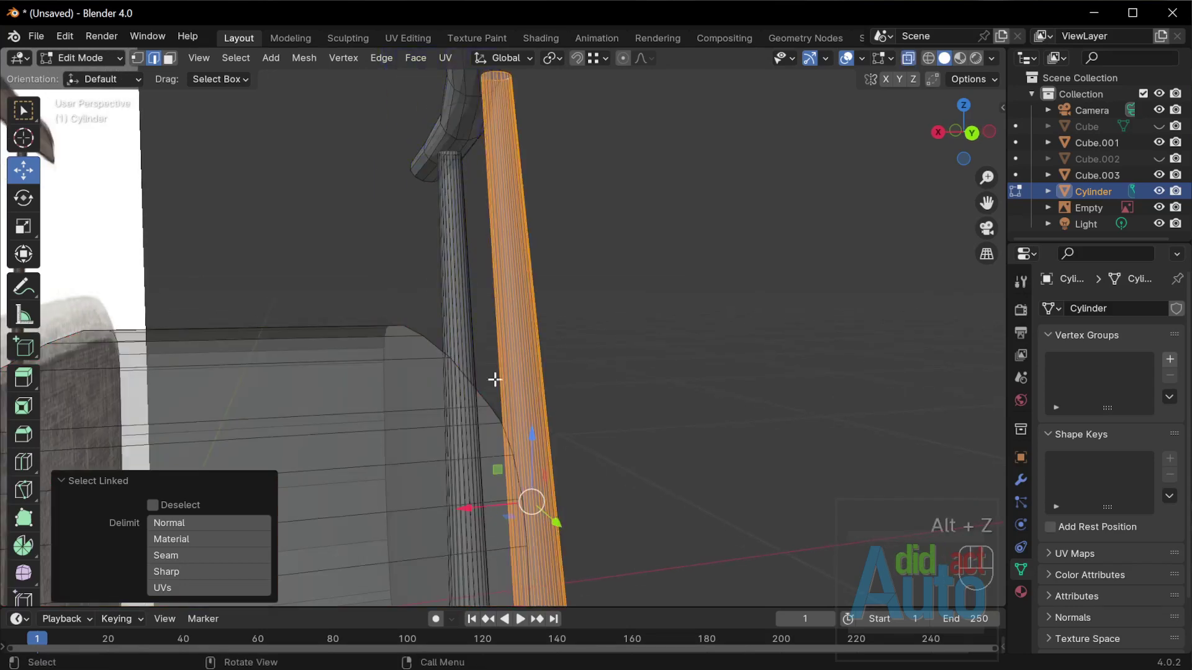
key("g")
key("x")
left_click(456, 545)
key("alt+z")
key("alt+z")
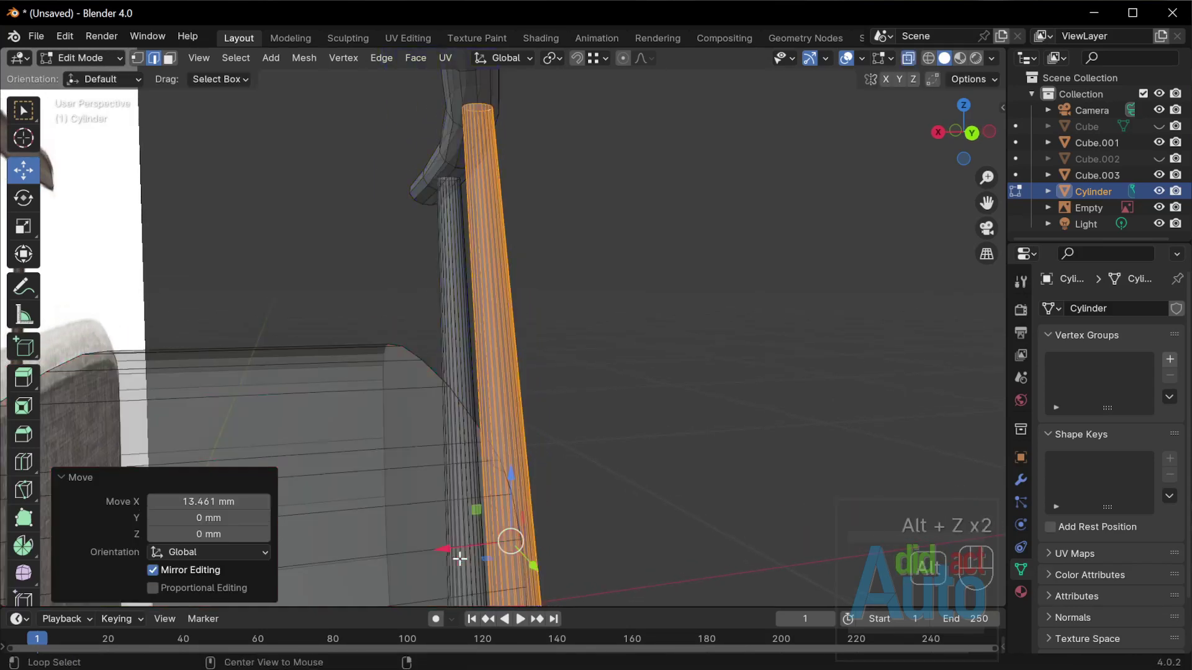
left_click_drag(454, 548, 448, 549)
key("alt+z")
Align the edge ring at the rail's inner backrest end with the chair's centre plane along X.
middle_click_drag(487, 378, 479, 301)
key("Tab")
left_click(481, 297)
key("Tab")
left_click_drag(464, 417, 465, 418)
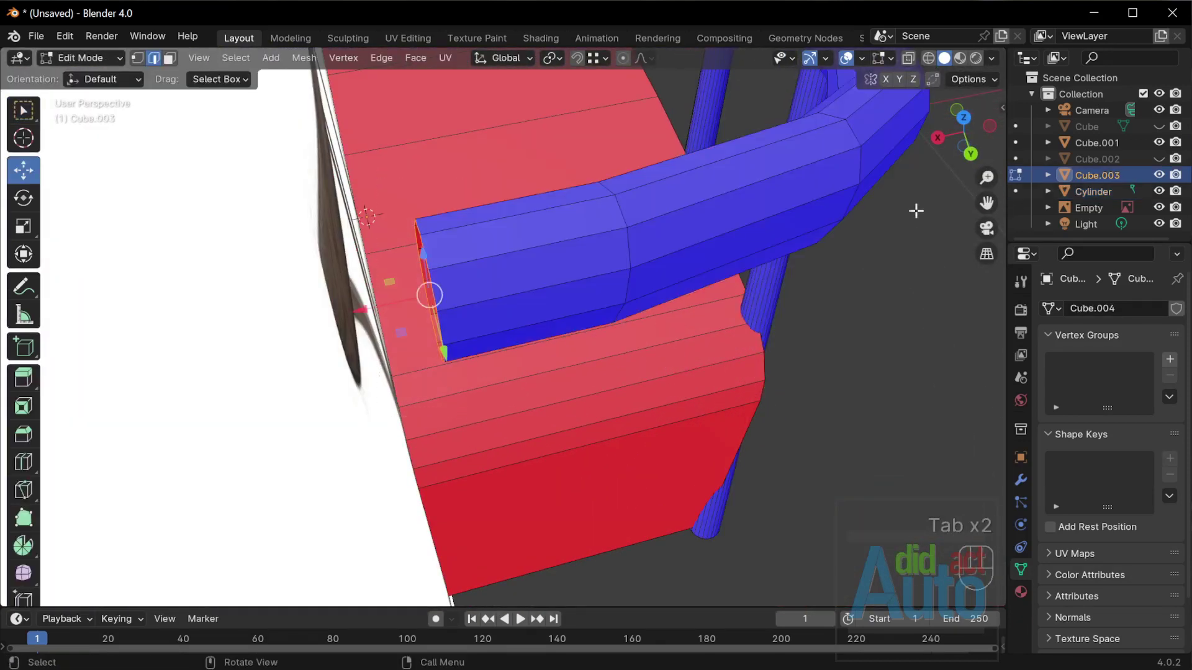
key("alt+z")
key("n")
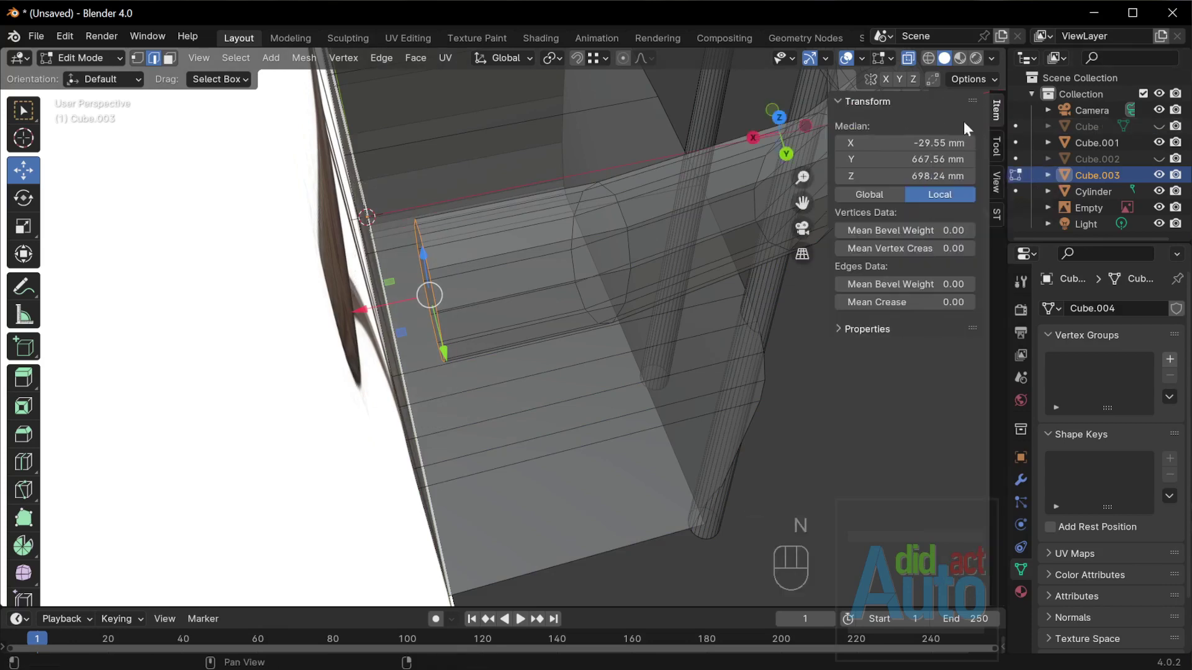
scroll(658, 288, "down", 5)
middle_click_drag(658, 288, 596, 277)
key("Tab")
key("alt+z")
scroll(520, 351, "up", 3)
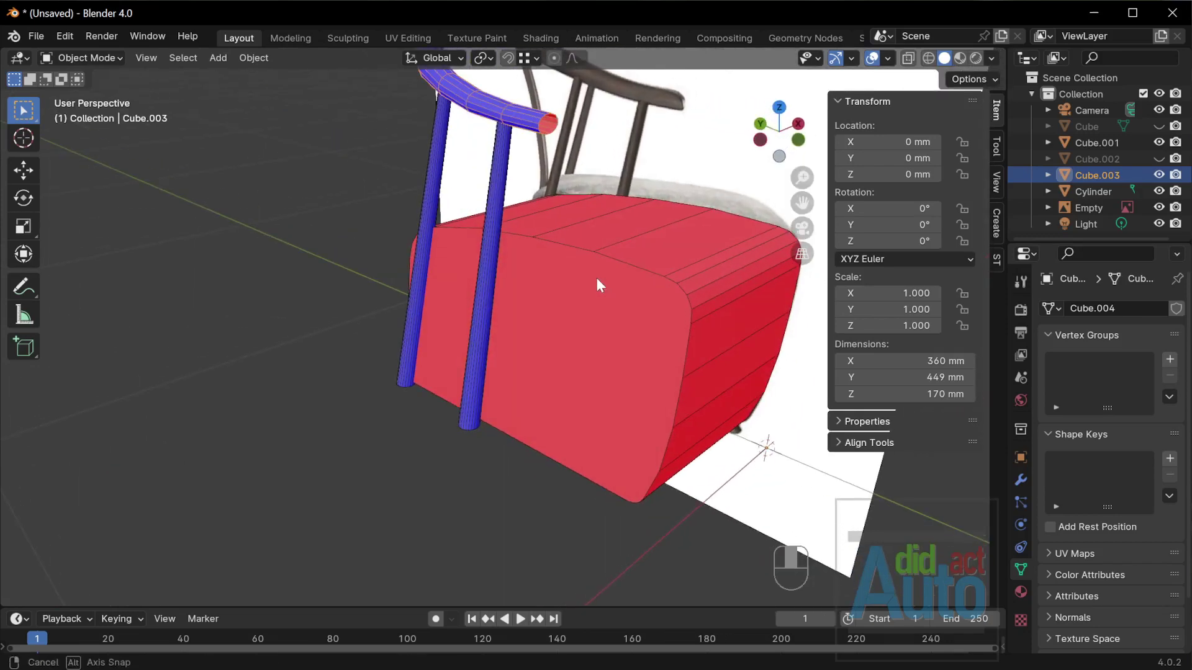
Fill the open front end of the armrest rail with a face.
left_click(598, 323)
middle_click_drag(598, 323, 507, 296)
left_click(507, 296)
scroll(507, 296, "up", 4)
middle_click_drag(454, 244, 399, 291)
key("Tab")
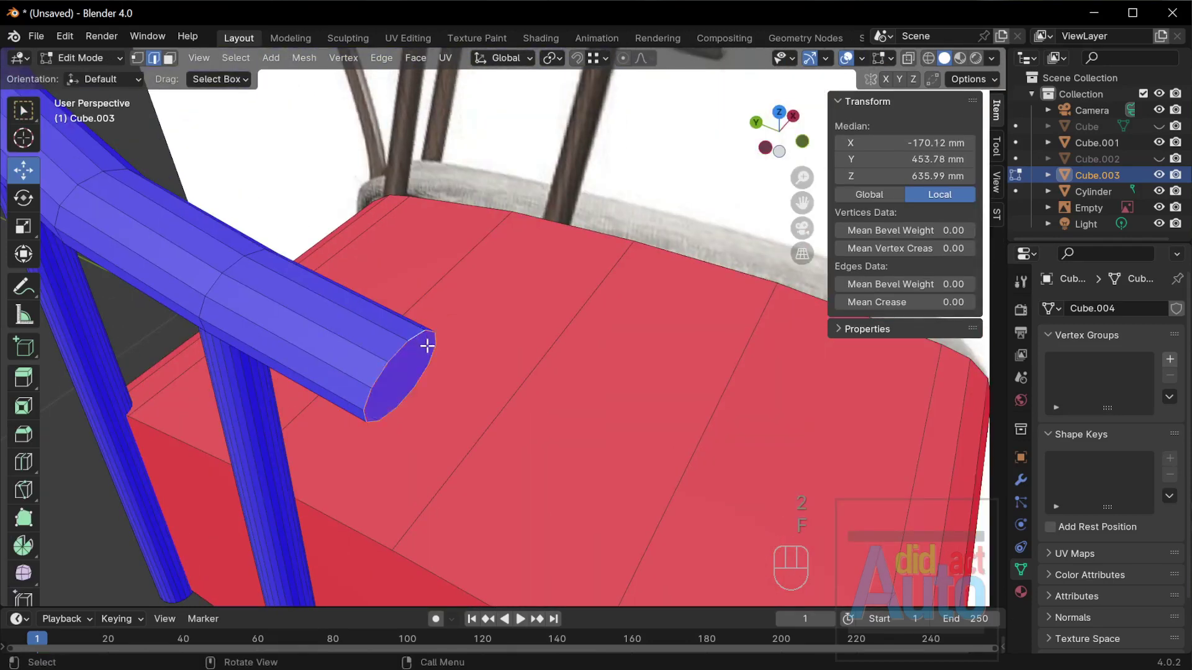
Reorient all face normals of the seat block so they point outward.
scroll(428, 346, "down", 5)
key("Tab")
left_click(492, 463)
key("Tab")
key("a")
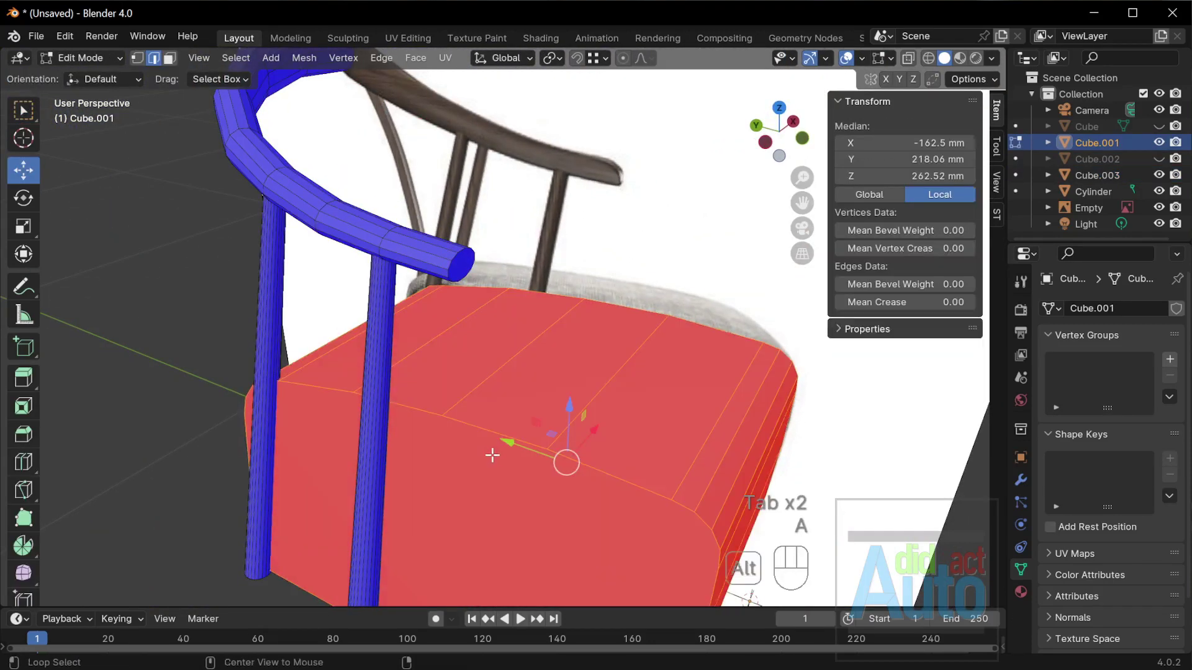
key("alt+n")
left_click(478, 412)
scroll(583, 431, "down", 2)
middle_click_drag(493, 410, 565, 180)
key("Tab")
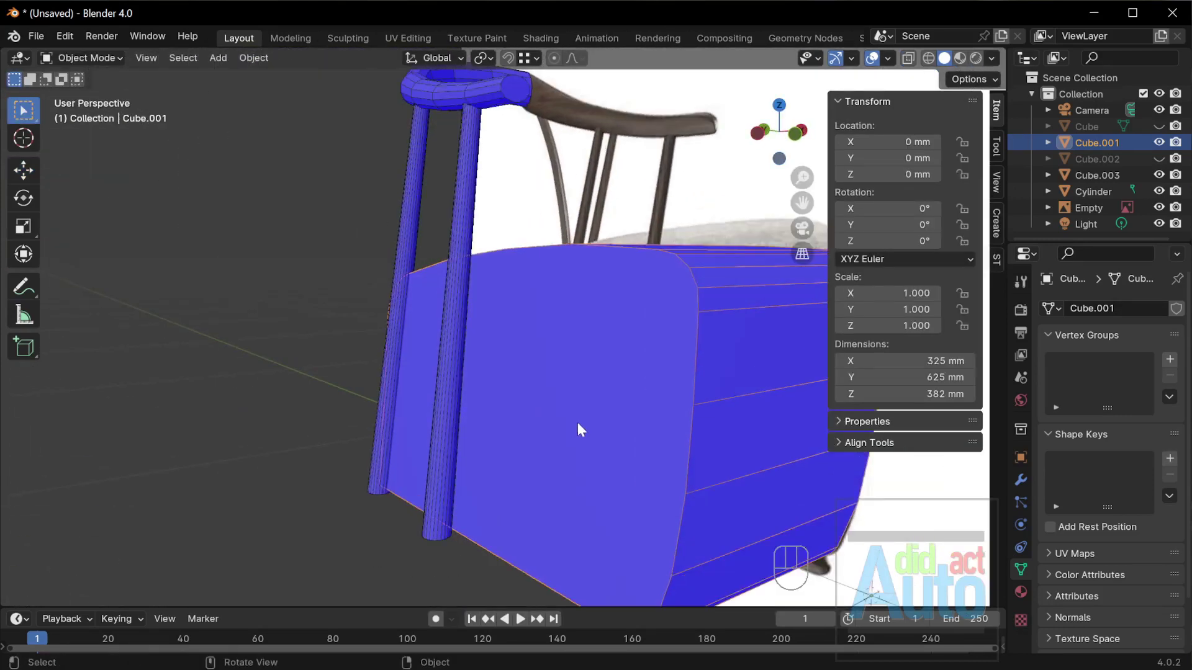
Inset the seat block's outer side face by about 10.8 mm and scale the inset face to 0.95.
key("Tab")
key("3")
left_click(659, 412)
left_click(650, 410)
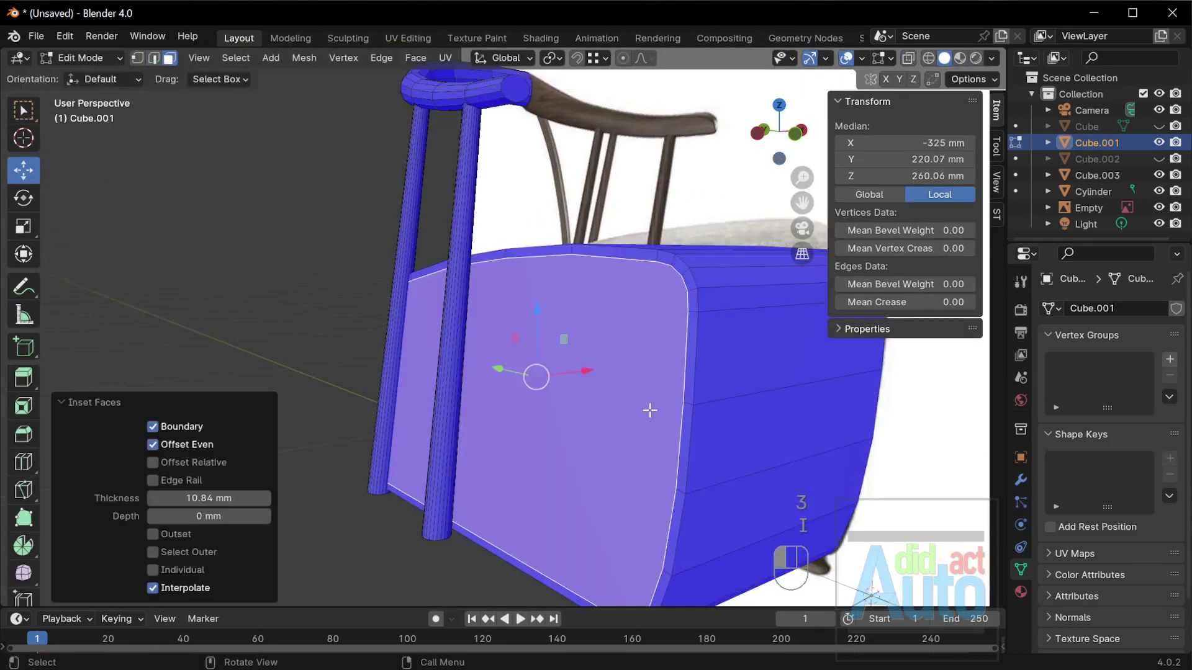
key("s")
left_click(651, 412)
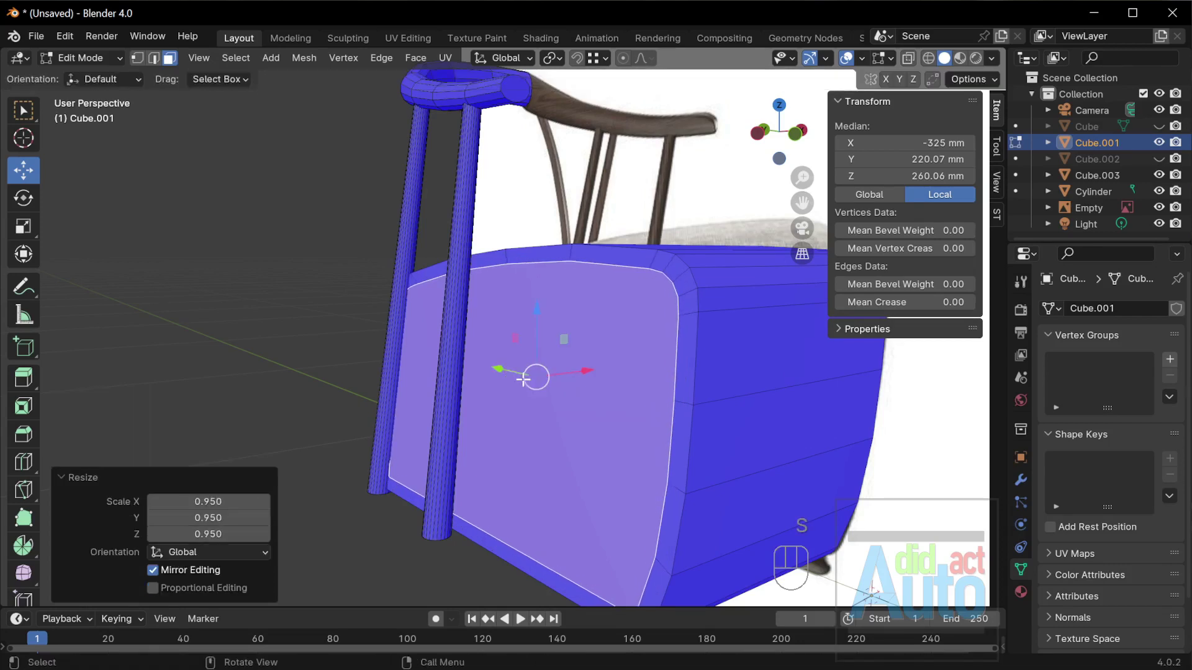
Move the inset side face about 9.2 mm outward along negative X in small increments.
left_click_drag(569, 373, 566, 373)
scroll(567, 378, "up", 5)
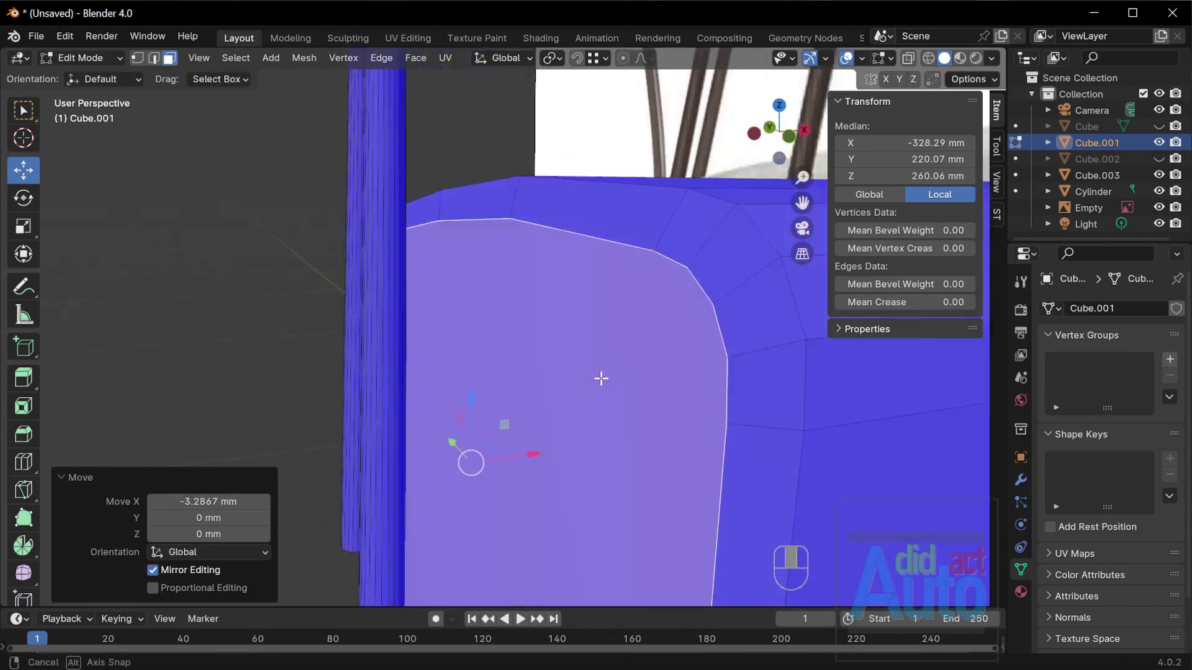
left_click_drag(501, 460, 503, 394)
mouse_move(503, 394)
middle_mouse_down()
mouse_move(546, 341)
mouse_move(556, 375)
mouse_move(524, 398)
middle_mouse_up()
left_click(422, 343)
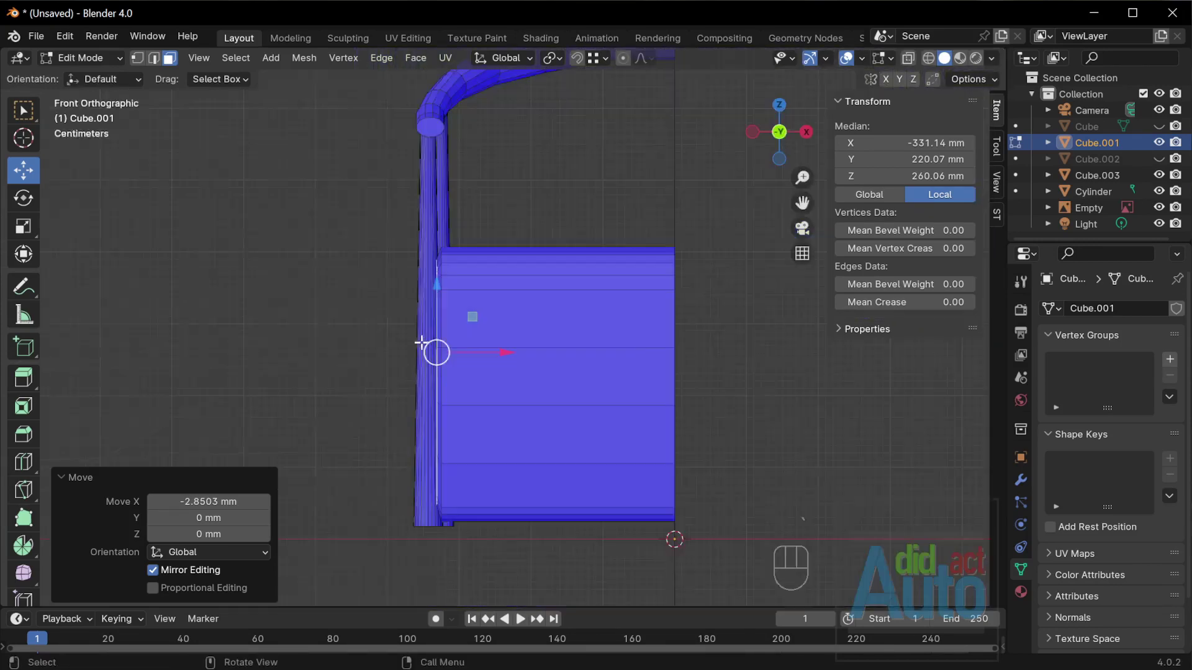
scroll(466, 358, "up", 3)
middle_click_drag(469, 359, 588, 363, "shift")
scroll(549, 372, "up", 1)
left_click_drag(563, 381, 558, 380)
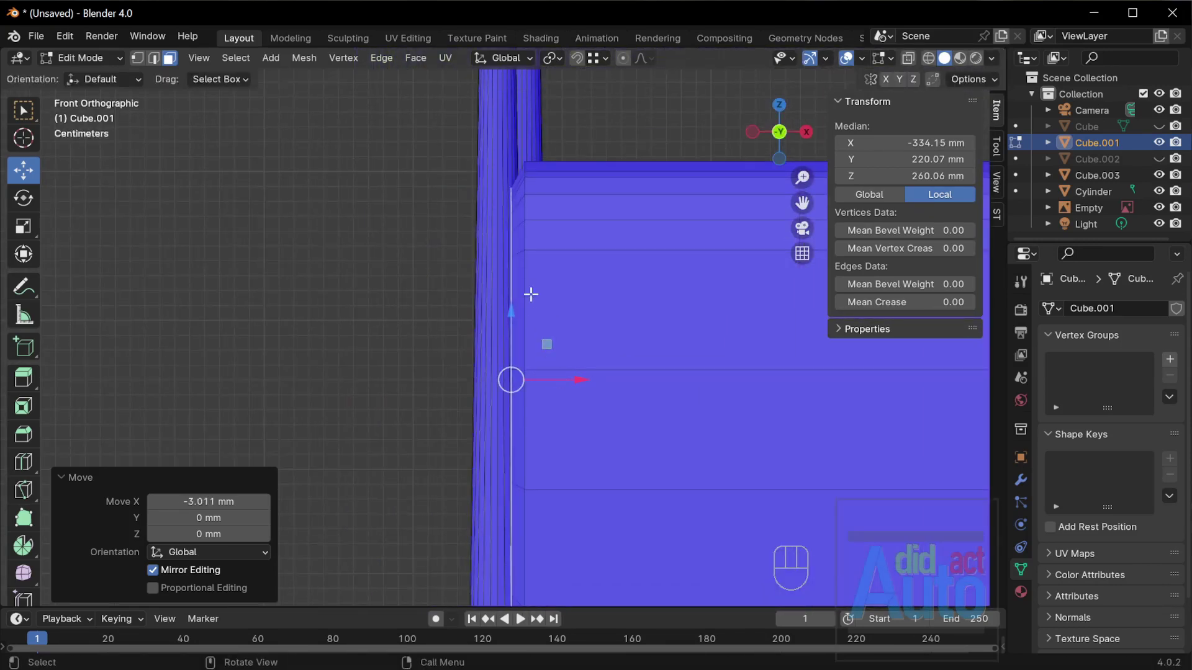
Add an edge loop around the seat's sloped side rim and move it about 2.1 mm along negative X.
scroll(531, 295, "up", 2)
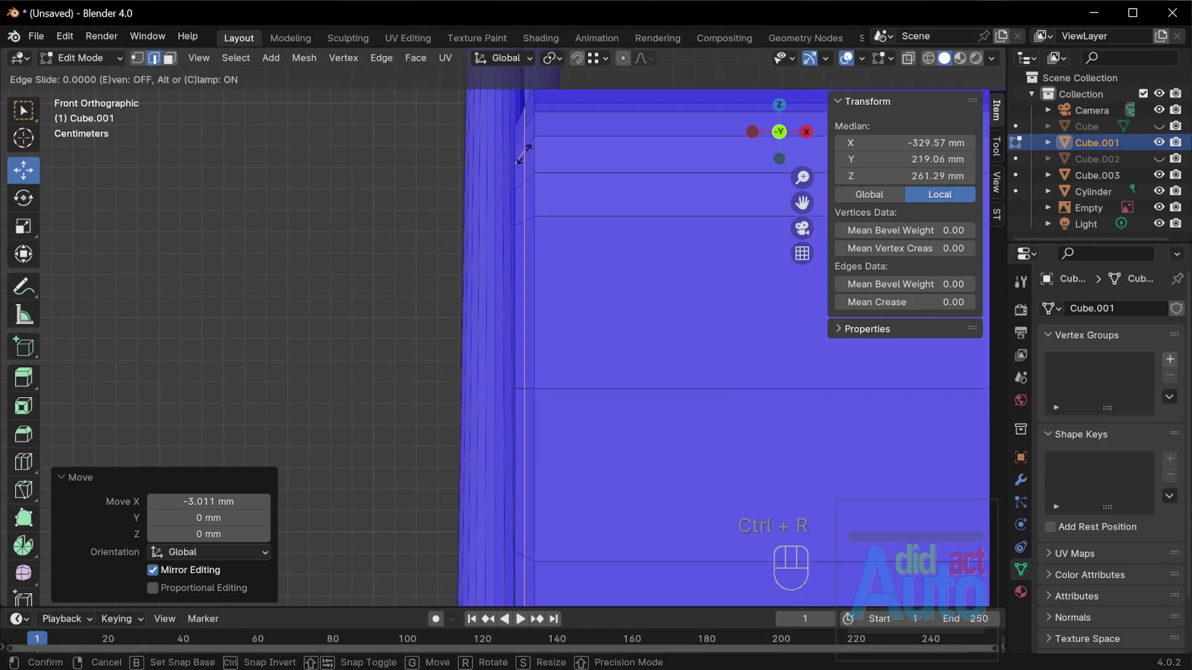
left_click(524, 147)
left_click_drag(588, 396, 582, 397)
middle_click_drag(540, 171, 657, 370, "shift")
scroll(657, 370, "up", 5)
middle_click_drag(794, 336, 442, 354, "shift")
scroll(466, 353, "up", 3)
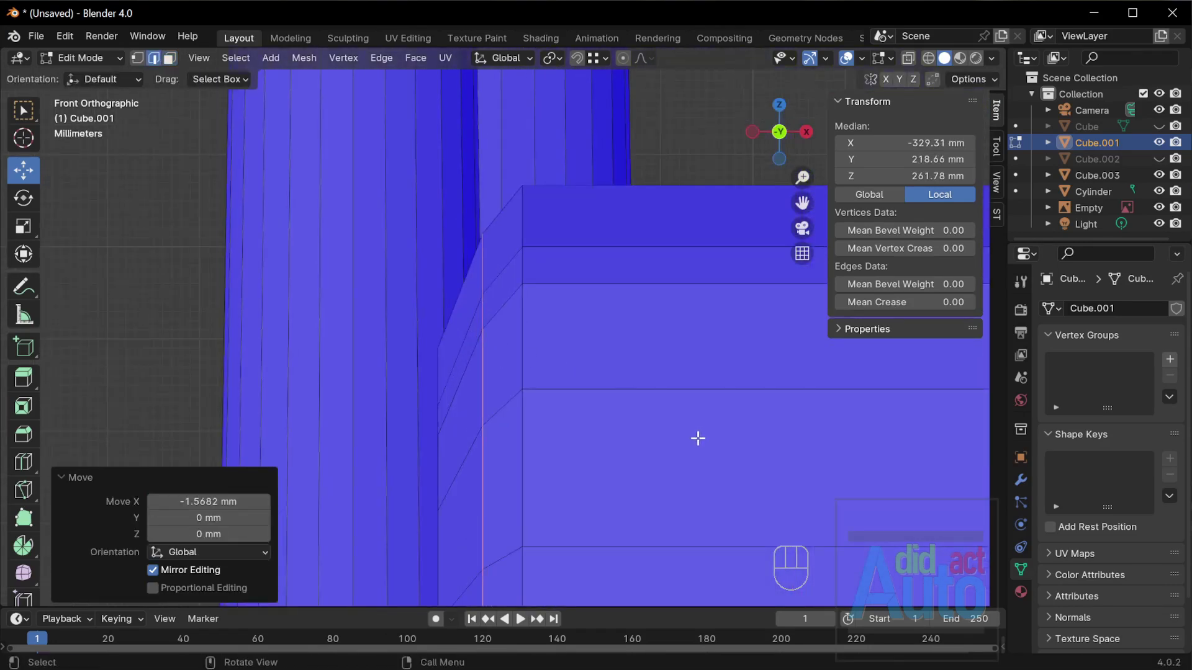
left_click(648, 433)
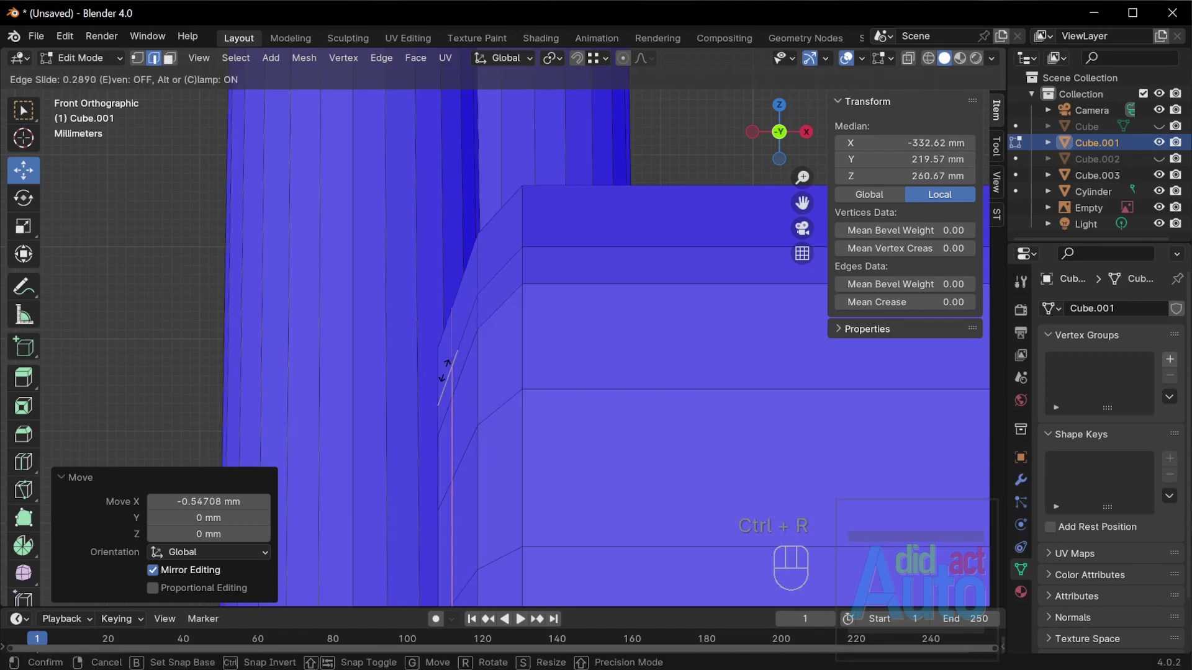
Add a second rim loop near the side face with slide factor 0.286 and move it about 0.85 mm along negative X.
left_click(445, 372)
key("g")
key("x")
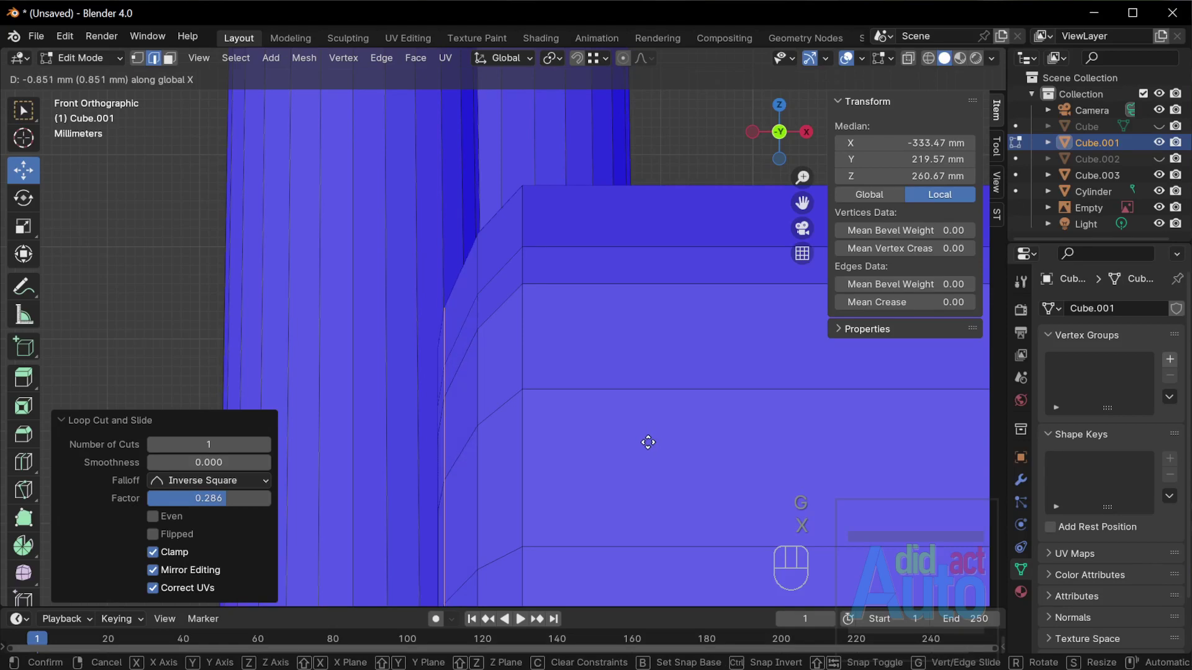
left_click(648, 442)
middle_click_drag(648, 442, 605, 224)
key("Tab")
Unhide the original Cube block in the left orthographic view and open its mesh for editing.
key("grave")
left_click(574, 513)
scroll(593, 374, "up", 3)
middle_click_drag(593, 374, 379, 337, "shift")
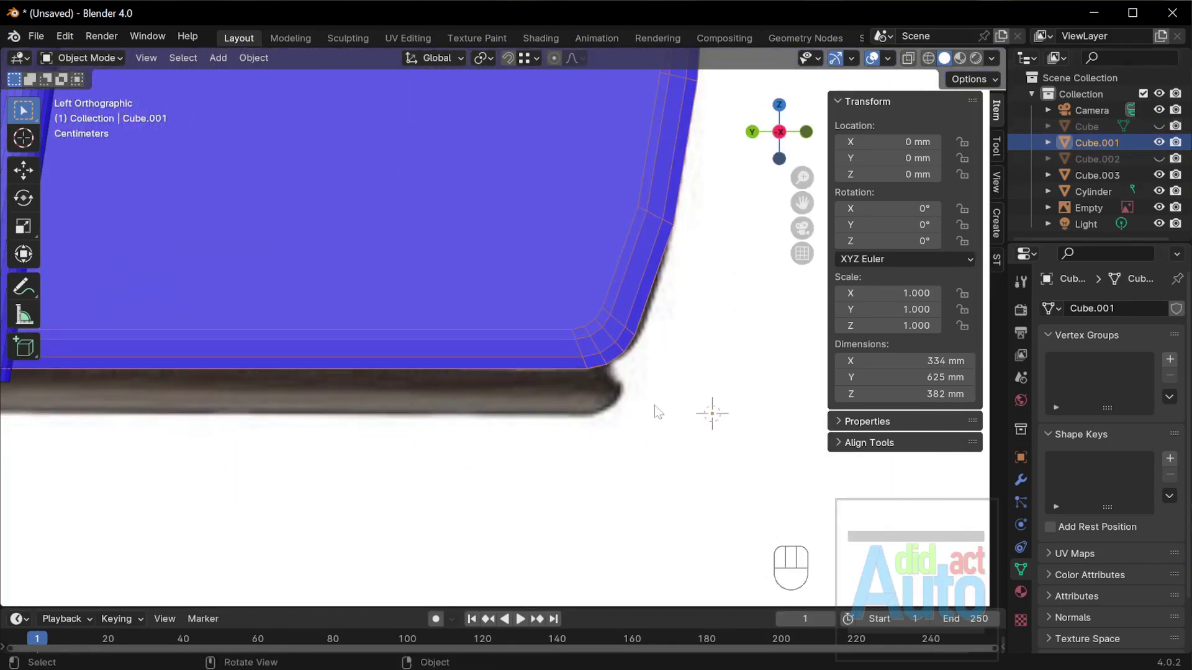
left_click(1159, 127)
key("Tab")
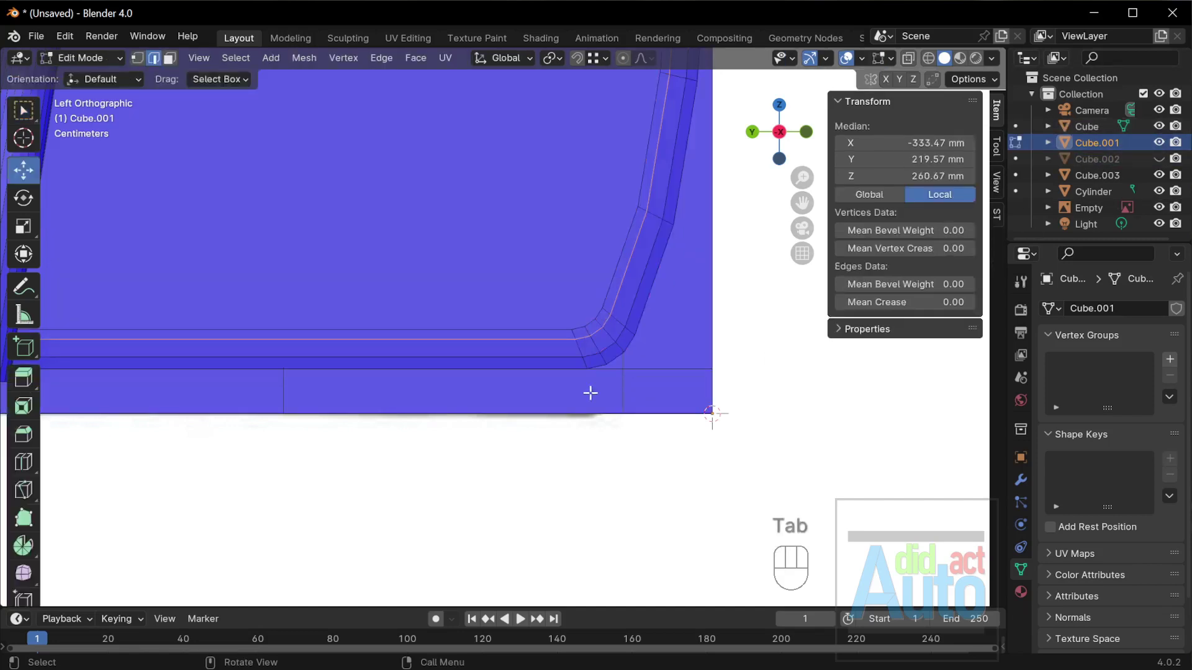
left_click(589, 390)
scroll(521, 386, "down", 3)
middle_click_drag(454, 383, 592, 376, "shift")
key("Tab")
left_click(650, 365)
key("Tab")
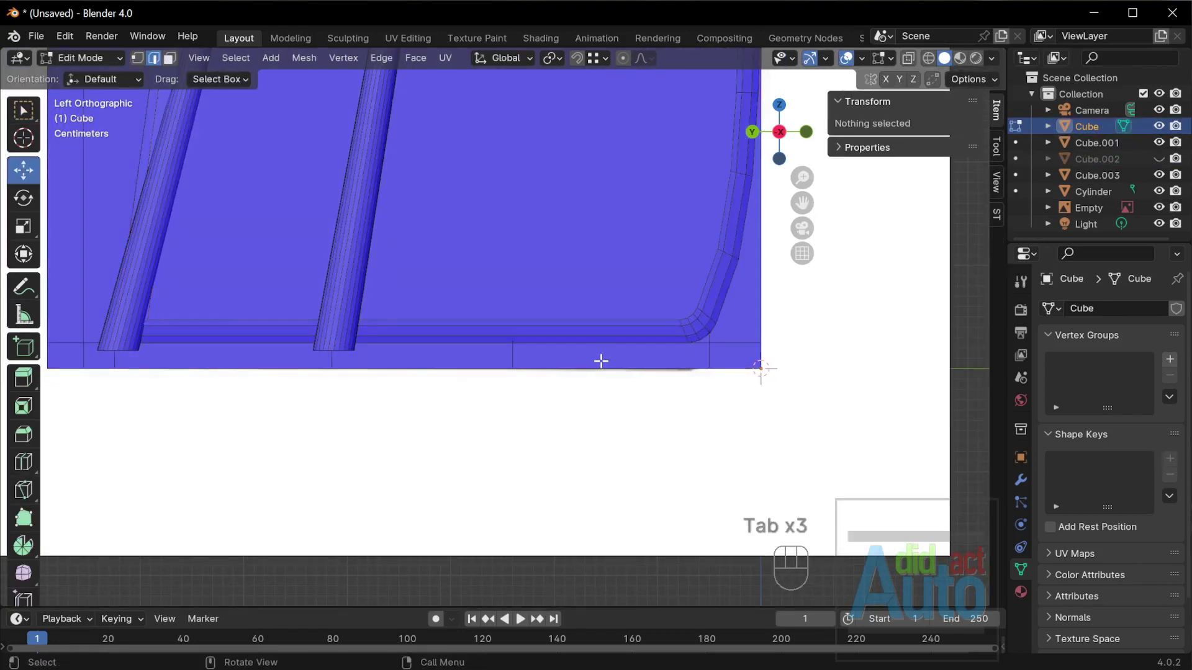
Duplicate the block's bottom side face over the reference base strip in place and separate it into its own object.
scroll(602, 359, "down", 2)
key("alt+z")
scroll(596, 352, "up", 2)
left_click(561, 355)
key("3")
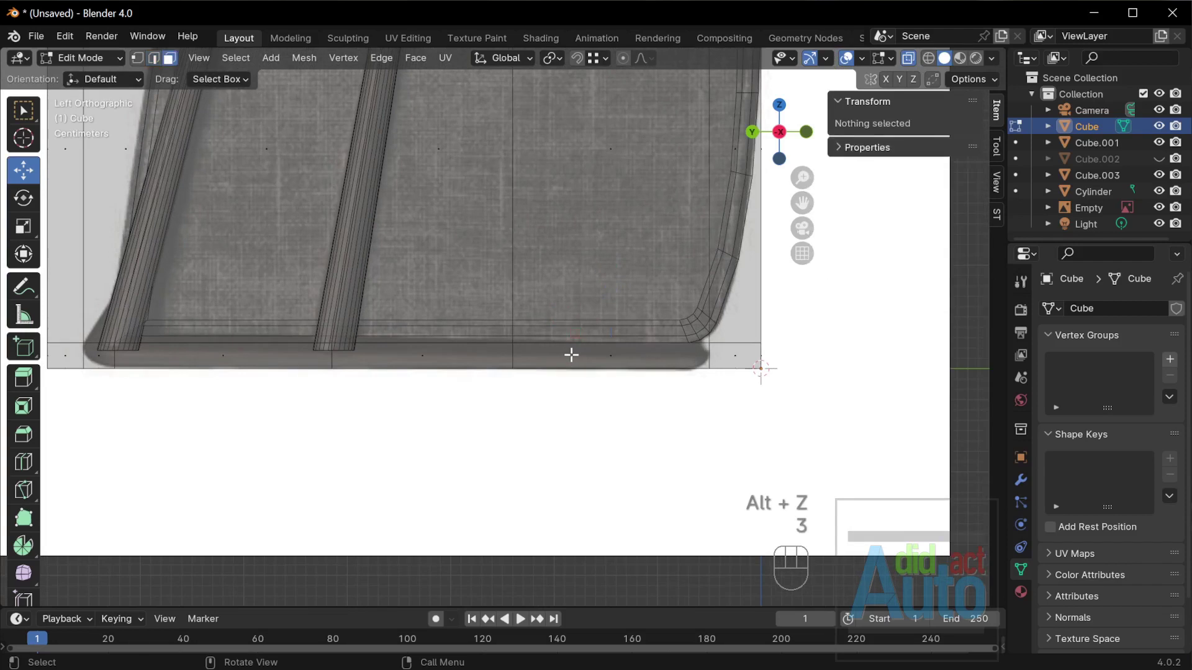
left_click(584, 354)
middle_click_drag(596, 354, 638, 359, "shift")
scroll(658, 359, "up", 1)
key("3")
key("shift+d")
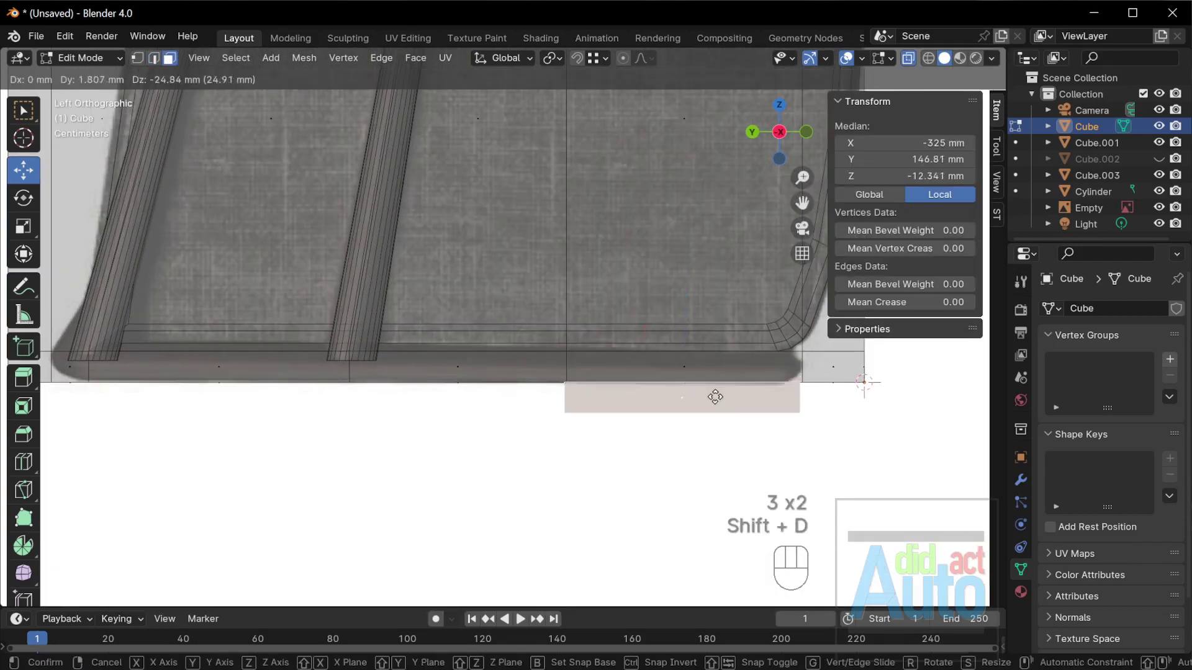
key("Escape")
key("p")
left_click(715, 397)
Move the separated strip's rear edge 415 mm along Y to the back end of the reference base.
key("Tab")
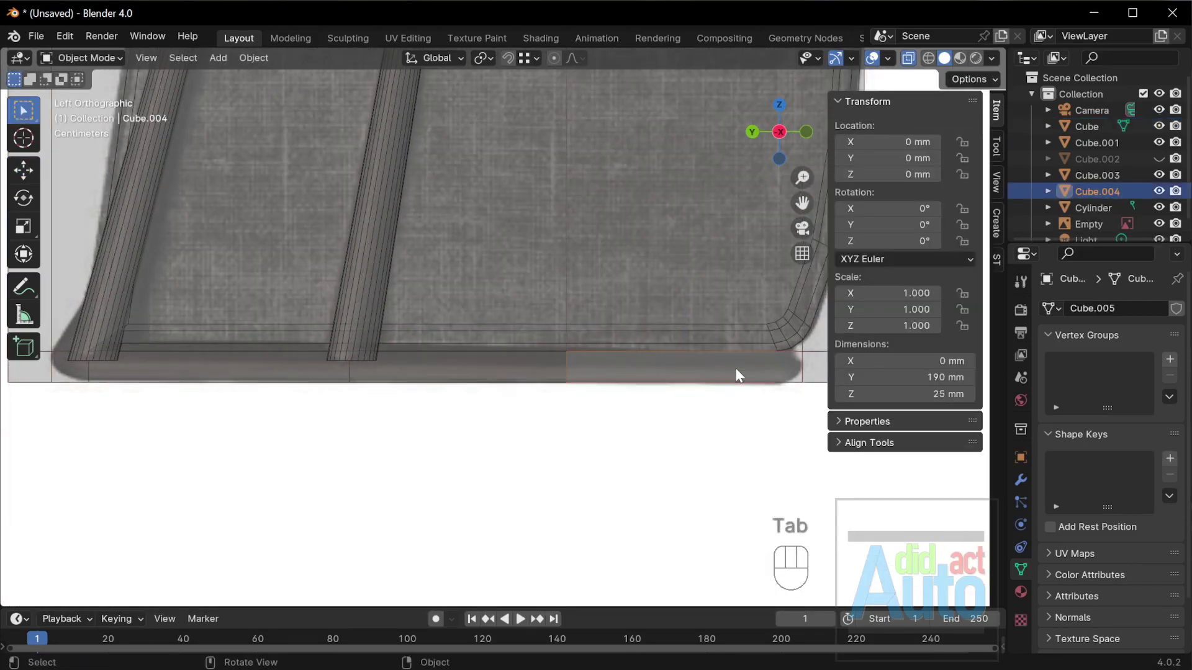
key("Tab")
key("2")
left_click(567, 367)
middle_click_drag(567, 364, 652, 378, "shift")
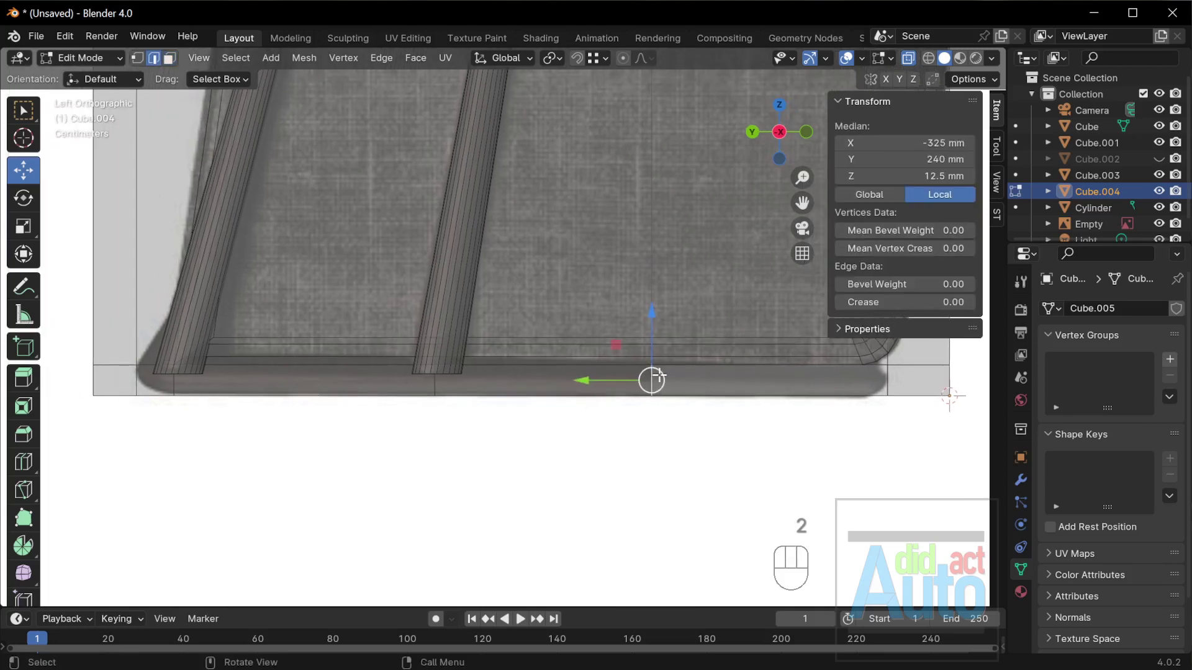
key("g")
left_click(352, 380)
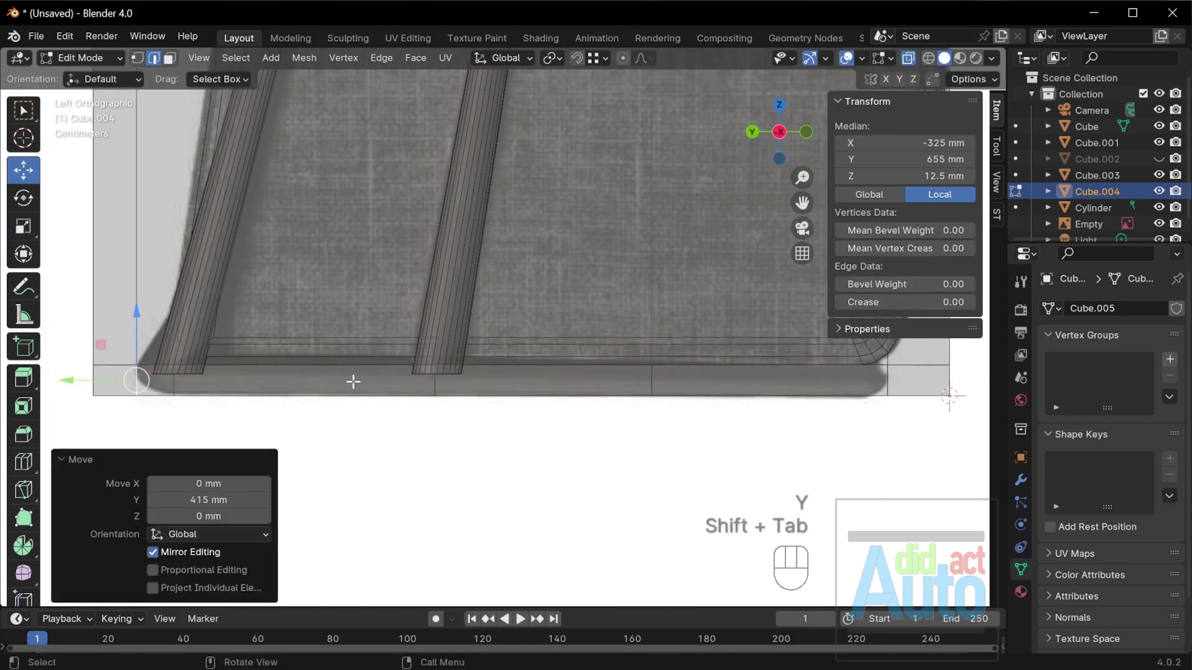
Hide the original block and extrude the base strip face inward to the centre plane at X 0 mm.
middle_click_drag(351, 380, 330, 332)
middle_click_drag(481, 391, 467, 416)
key("3")
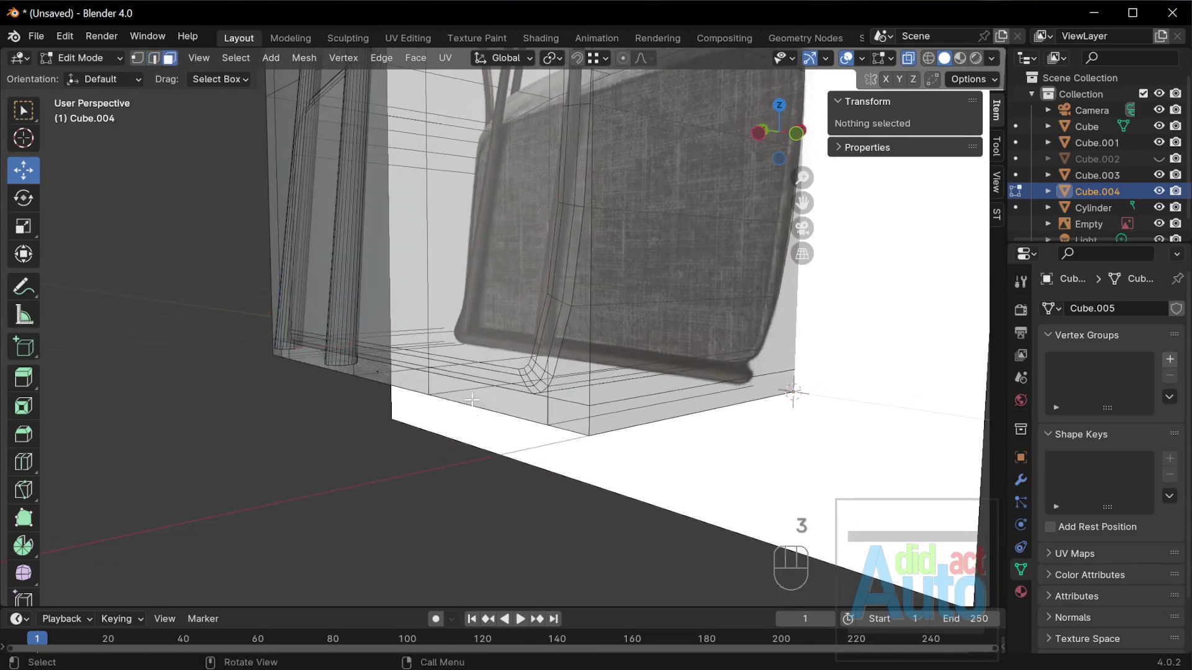
key("alt+z")
key("h")
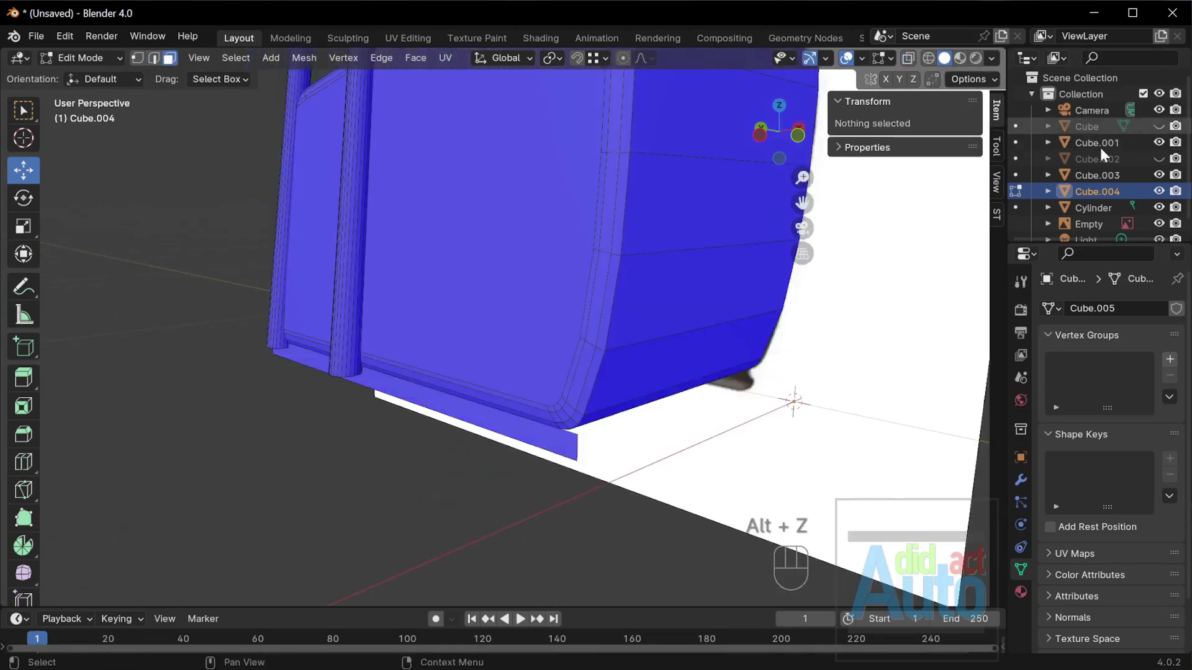
left_click(556, 438)
key("e")
left_click(918, 347)
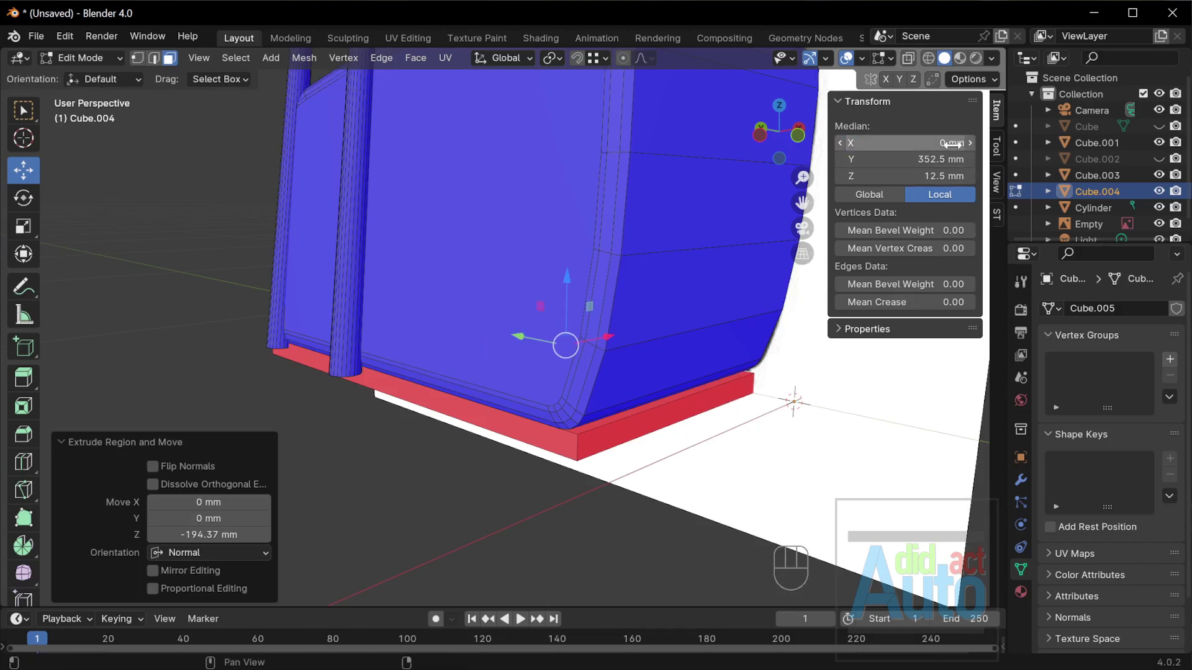
Move the base slab's outer side face about 40 mm outward along negative X so it extends beneath the posts.
left_click(472, 417)
scroll(452, 407, "up", 2)
middle_click_drag(452, 408, 496, 419, "shift")
left_click_drag(496, 419, 438, 425)
mouse_move(438, 425)
middle_mouse_down()
mouse_move(525, 399)
mouse_move(426, 424)
middle_mouse_up()
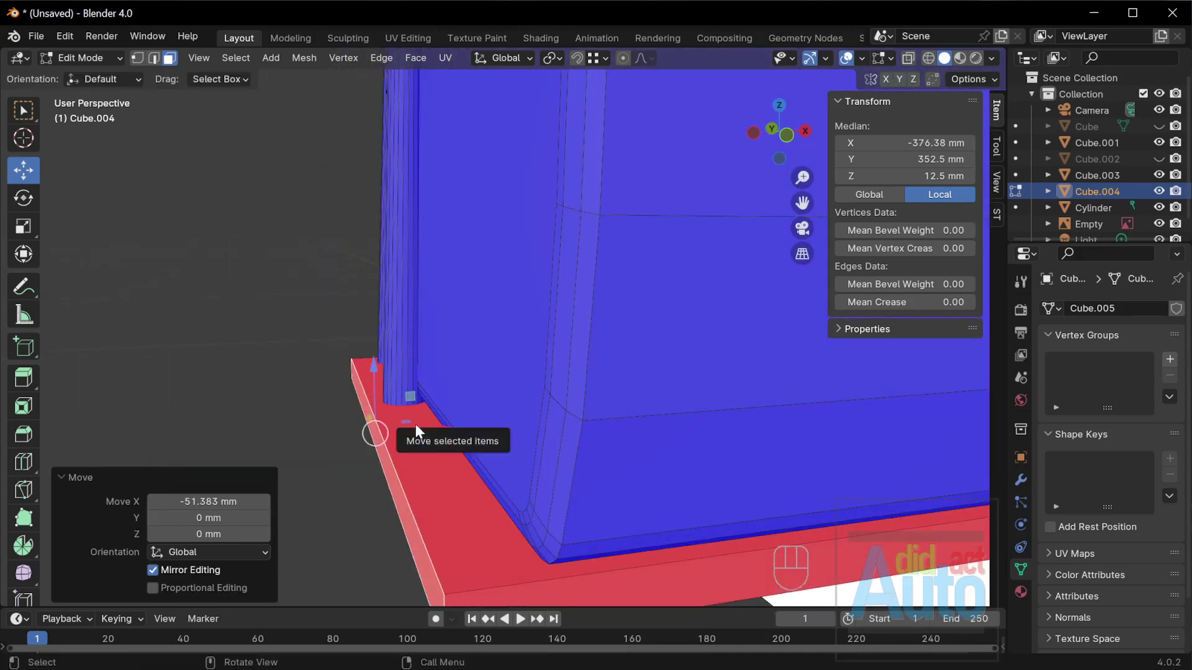
left_click_drag(415, 423, 435, 426)
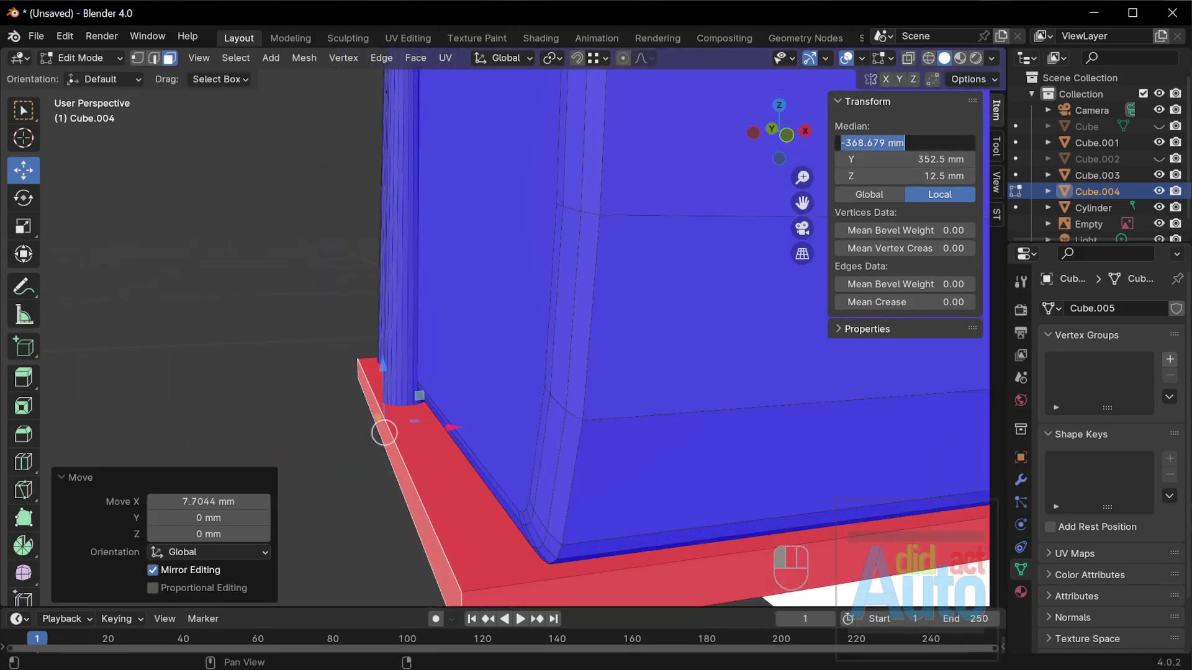
Flip the normals of the whole base slab and hide the reference image.
middle_click_drag(578, 444, 404, 405)
key("a")
key("alt+n")
left_click(496, 409)
left_click(1159, 223)
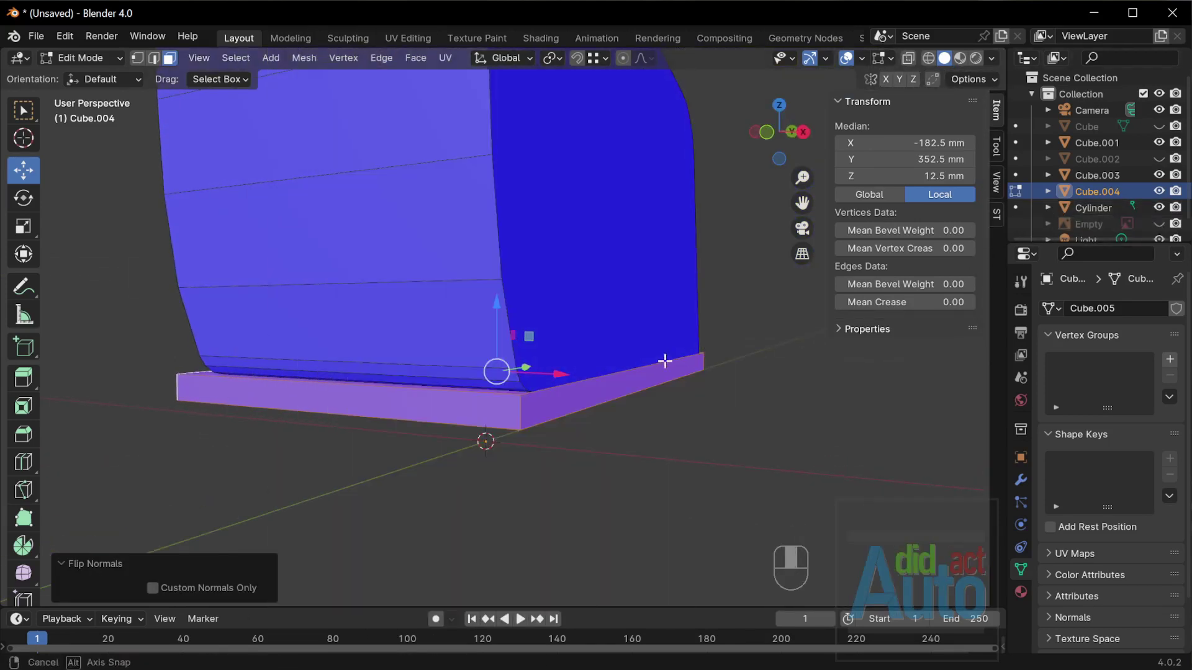
Delete the base slab's face on the chair's centre plane.
middle_click_drag(596, 382, 611, 385)
left_click(603, 394)
key("x")
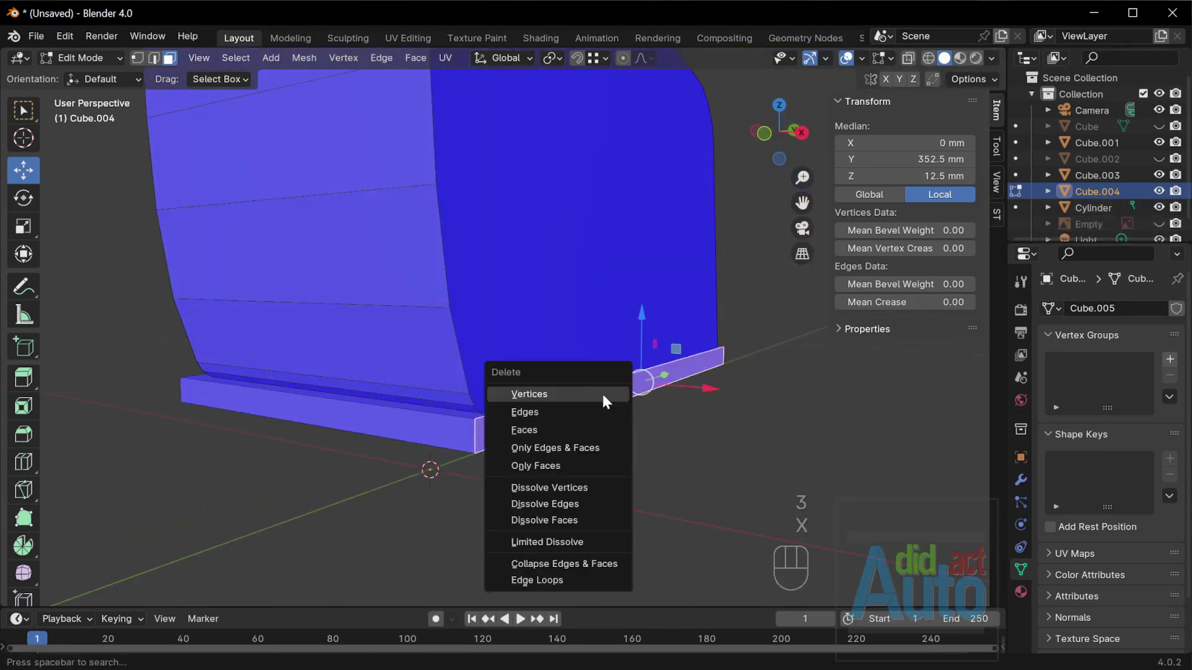
left_click(598, 422)
Delete the seat block's large face on the chair's centre plane.
scroll(584, 376, "down", 2)
key("Tab")
left_click(569, 346)
key("Tab")
left_click(567, 335)
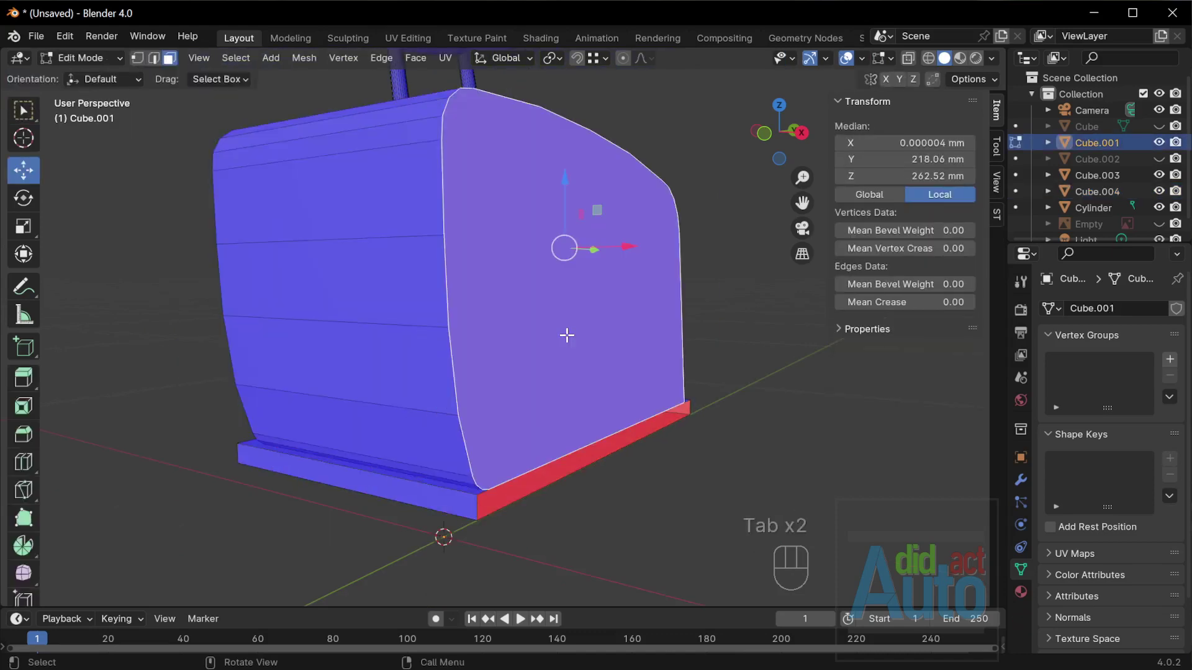
key("x")
left_click(566, 338)
scroll(567, 338, "down", 2)
middle_click_drag(567, 338, 684, 165, "shift")
scroll(606, 266, "up", 3)
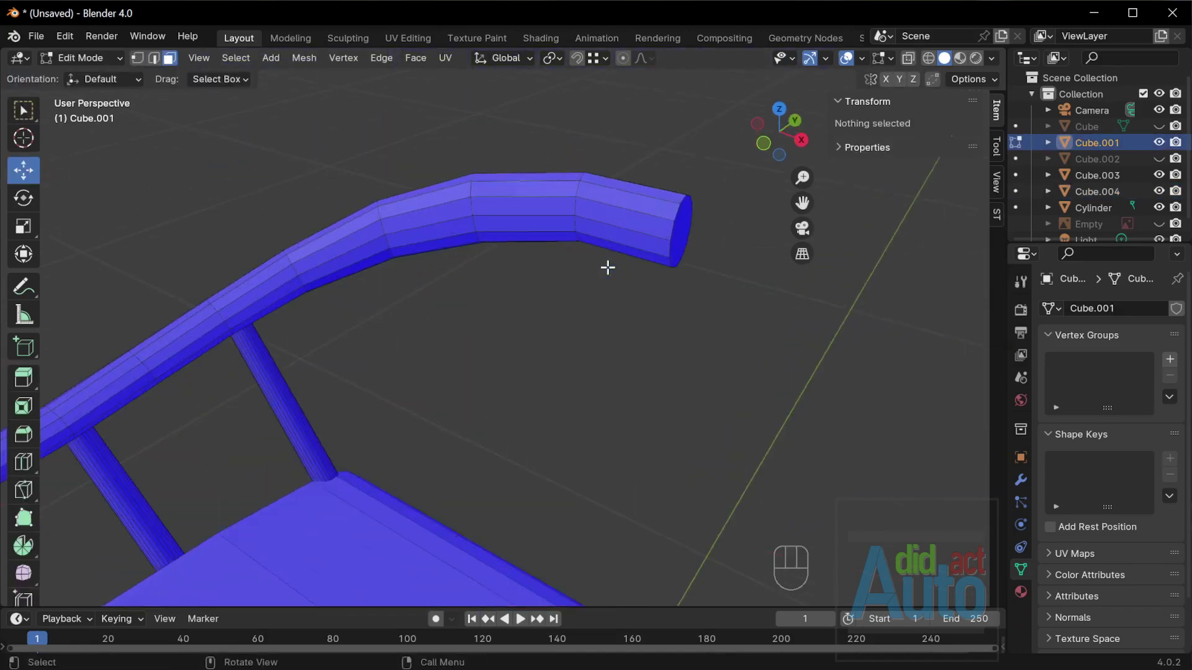
Delete the top rail's end face on the chair's centre plane.
key("Tab")
left_click(672, 229)
key("Tab")
left_click(673, 230)
scroll(673, 229, "up", 3)
middle_click_drag(673, 229, 486, 222, "shift")
key("x")
left_click(516, 277)
scroll(524, 258, "down", 2)
key("Tab")
scroll(465, 351, "down", 3)
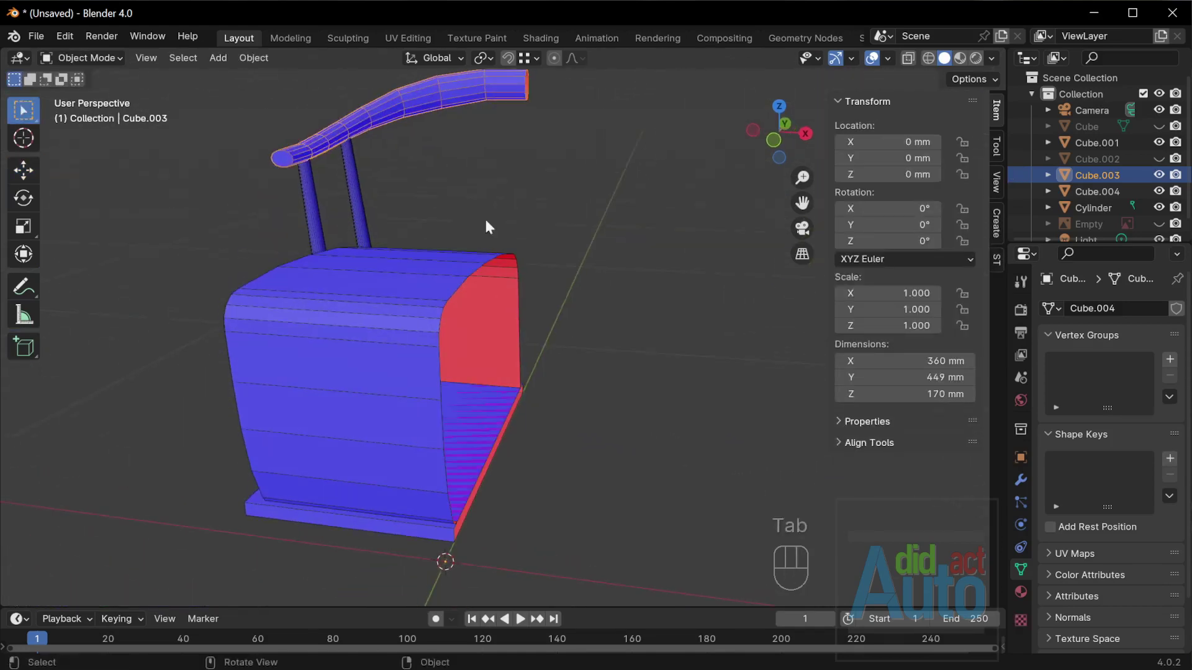
Add a Mirror modifier to the top rail, mirroring it across the X axis.
left_click(1020, 480)
left_click(1107, 308)
mouse_move(1055, 370)
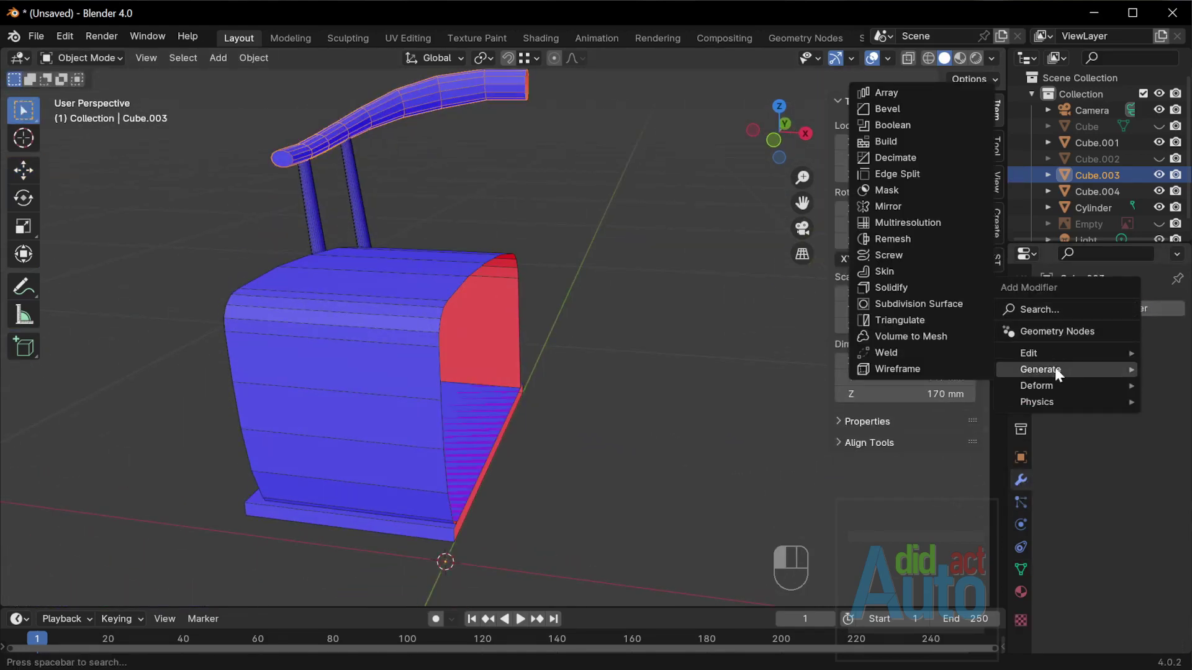
left_click(894, 206)
Add a Mirror modifier across the X axis to the seat block.
left_click(527, 272)
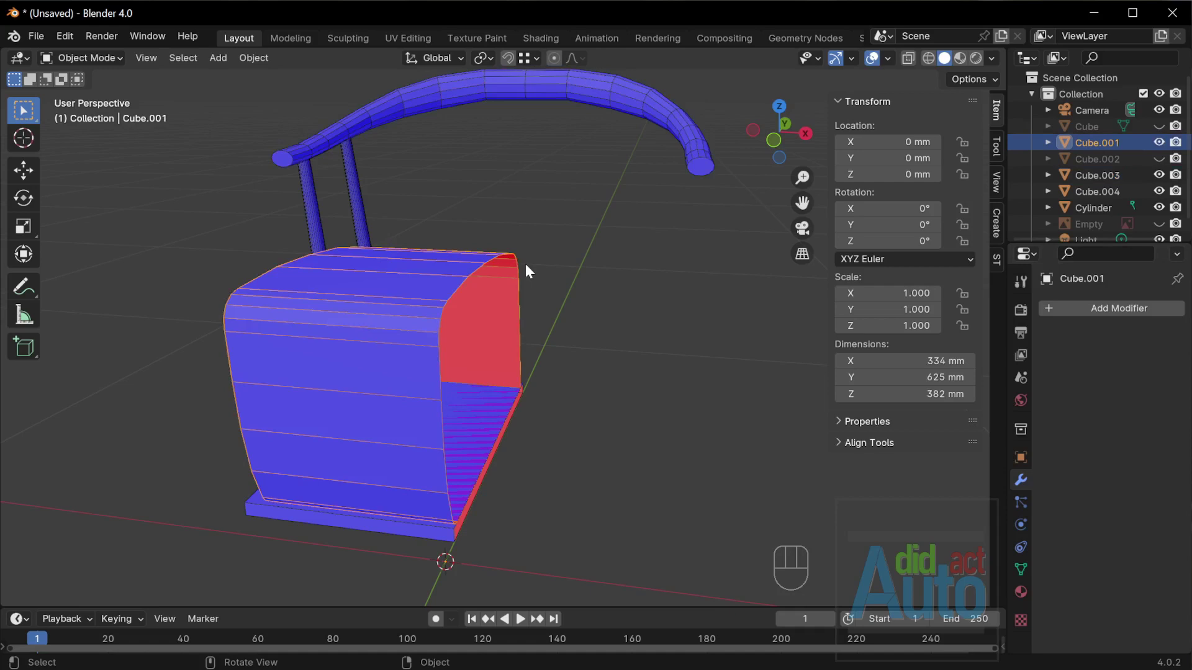
left_click(1130, 312)
mouse_move(1122, 304)
left_click(923, 414)
Add a Mirror modifier to the posts so they repeat on the other side of the chair.
left_click(1093, 207)
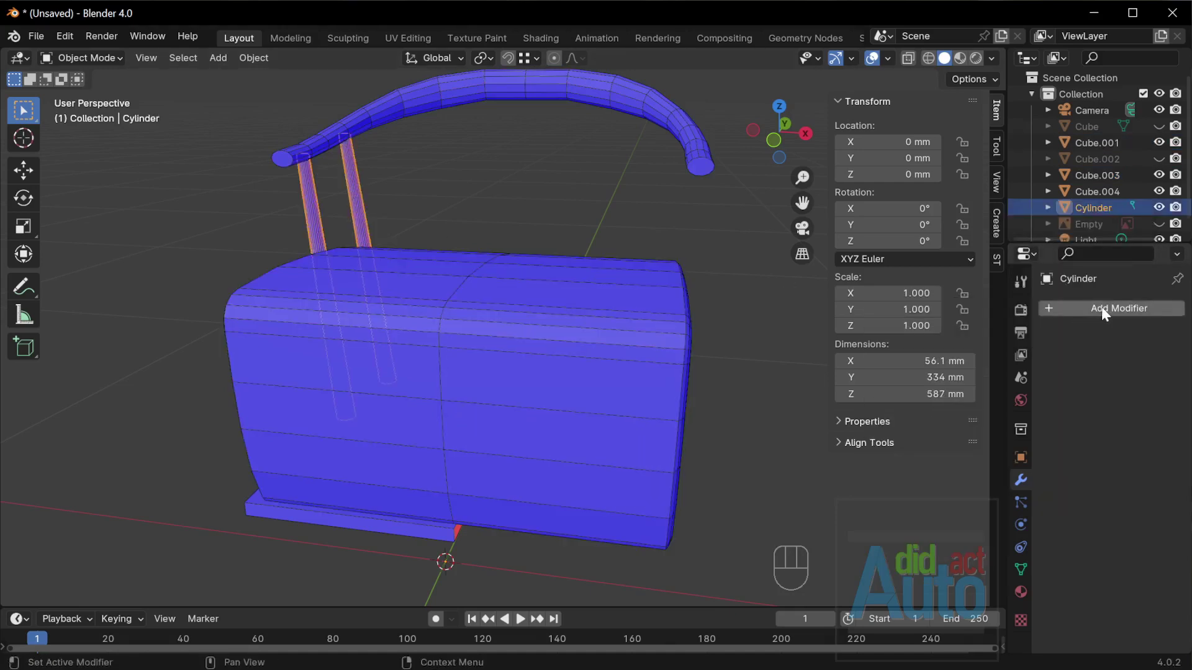
left_click(1104, 313)
mouse_move(1074, 310)
left_click(888, 405)
Complete the base slab's other half with a Mirror modifier across the X axis.
left_click(435, 533)
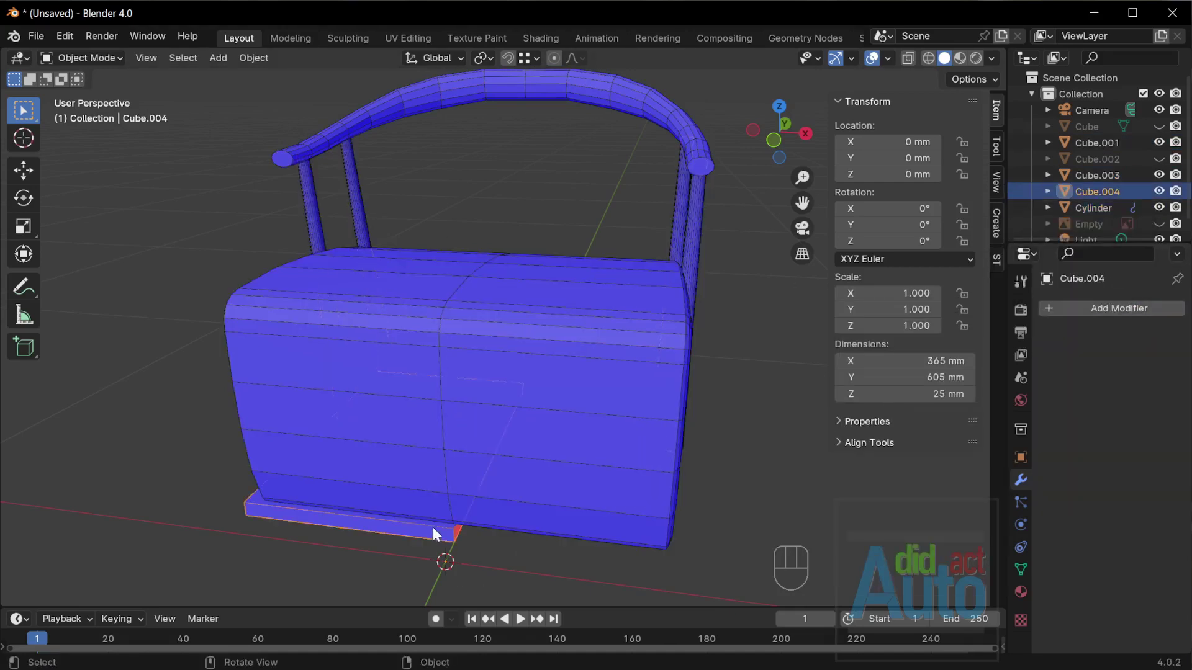
left_click(1093, 308)
left_click(912, 422)
middle_click_drag(732, 516, 543, 421)
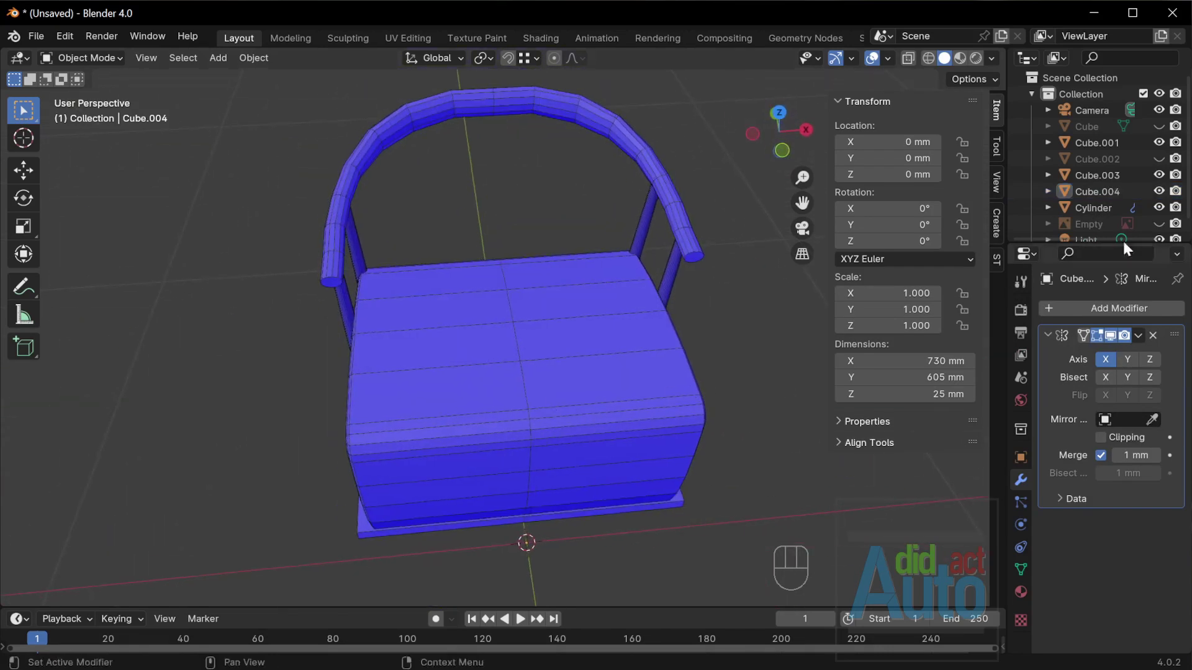
Unhide and select the original bounding cube to compare the chair's width against it.
left_click(1158, 126)
left_click(1093, 127)
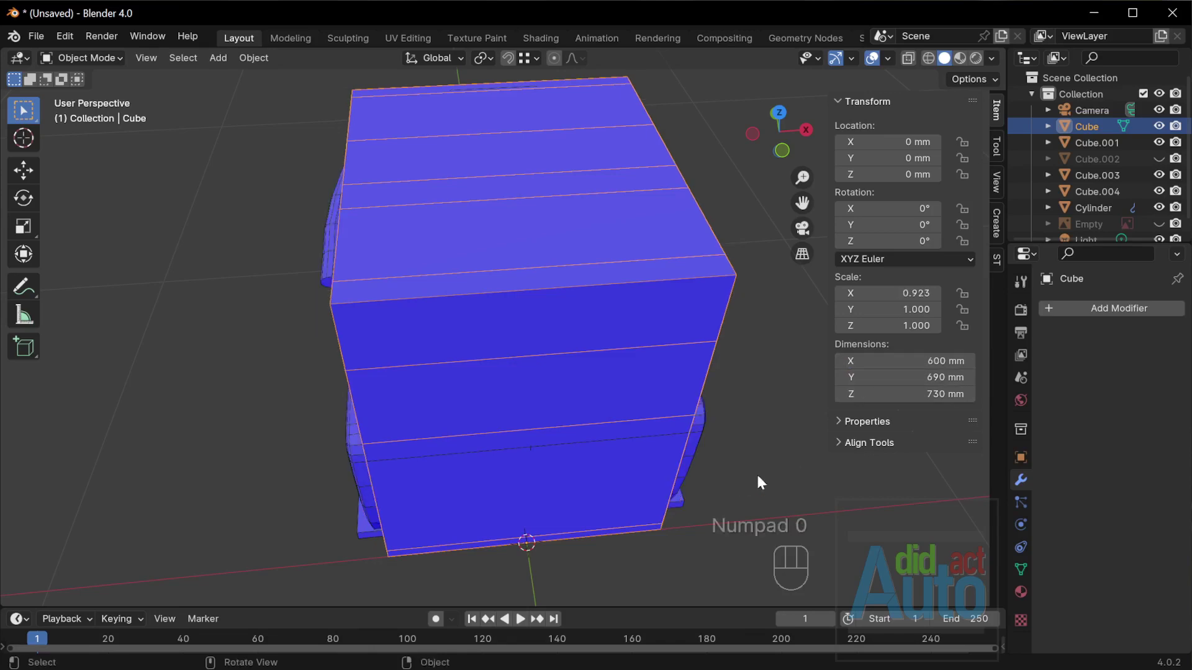
middle_click_drag(760, 482, 498, 406)
scroll(498, 406, "up", 3)
Select the seat block's outer side faces with their rounded border and move them 30 mm inward along X.
left_click(474, 457)
middle_click_drag(473, 459, 475, 392, "shift")
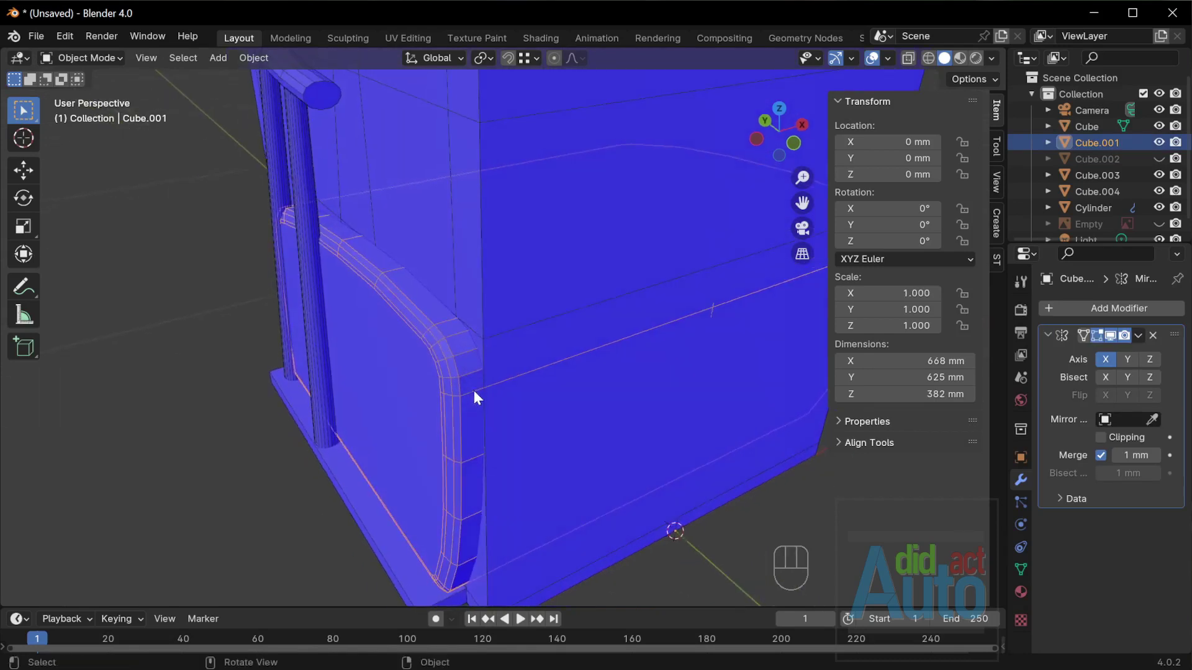
key("Tab")
key("alt+z")
left_click_drag(223, 196, 474, 577)
middle_click_drag(409, 435, 329, 429)
left_click_drag(228, 164, 397, 542)
middle_click_drag(419, 429, 497, 402)
key("alt+z")
scroll(509, 407, "up", 3)
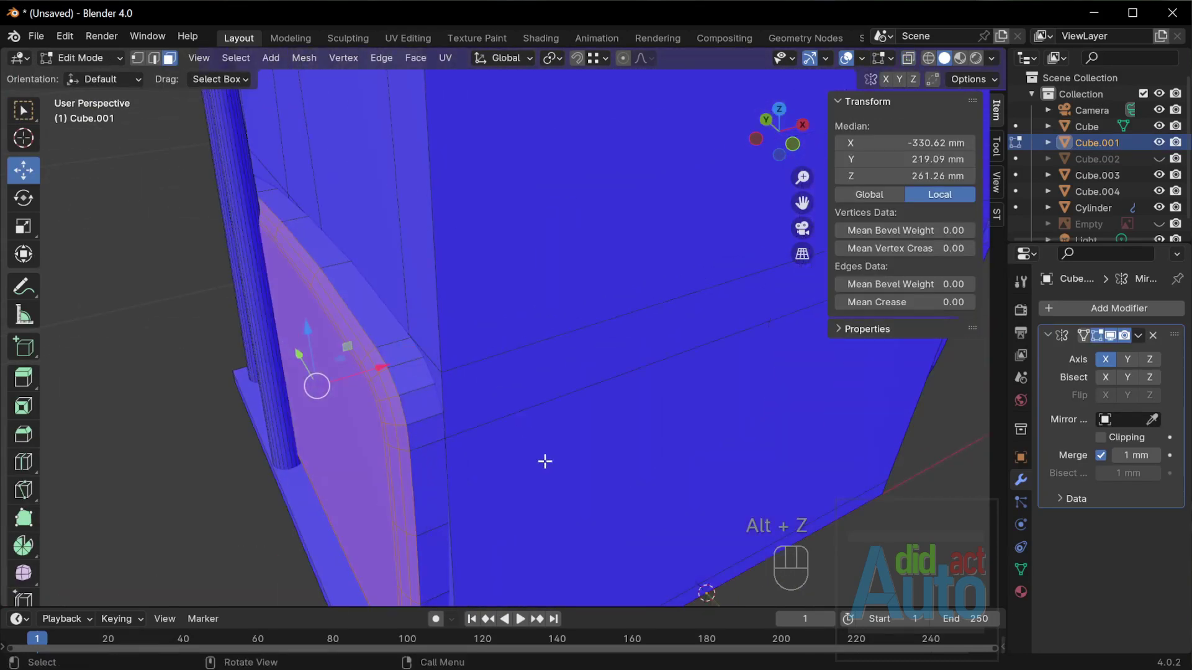
key("g")
key("x")
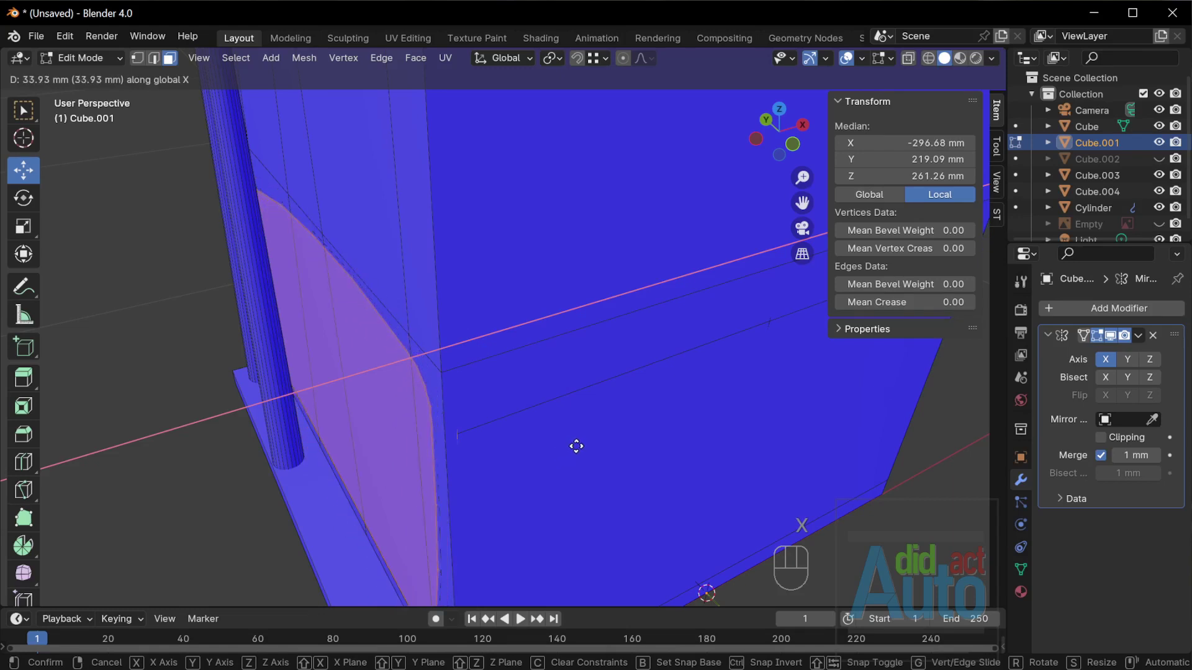
key("KP_3")
key("KP_0")
key("KP_Enter")
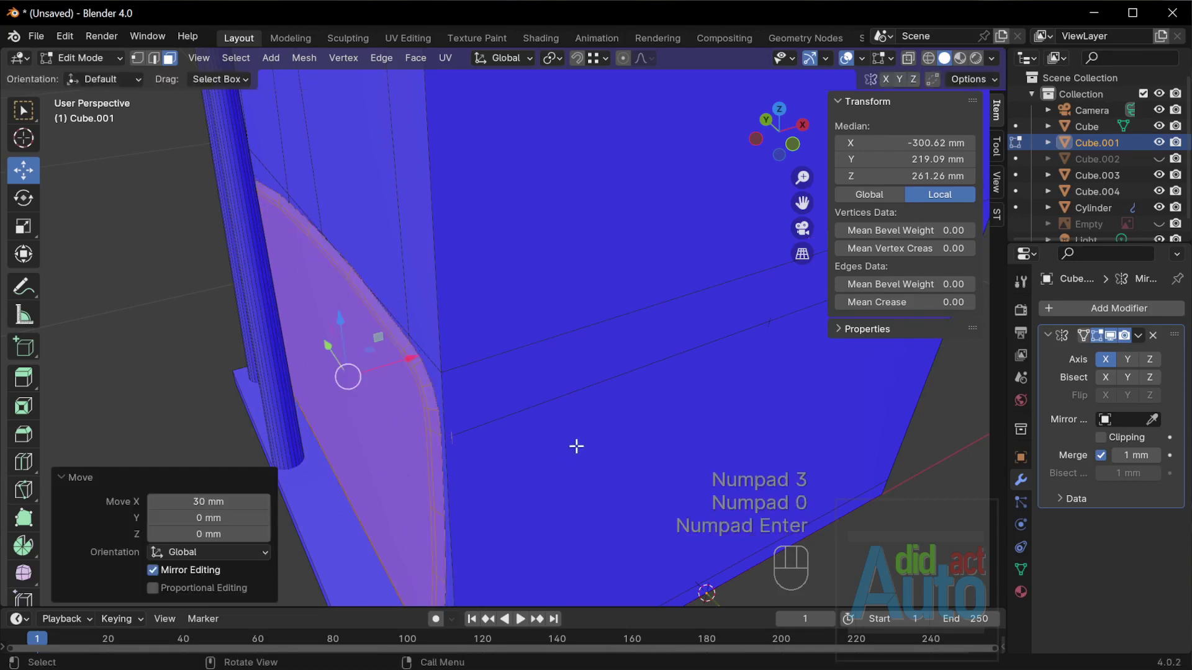
key("Tab")
Move the whole mesh of both posts 30 mm inward along X.
scroll(528, 459, "down", 5)
scroll(468, 467, "down", 2)
left_click(375, 304)
key("Tab")
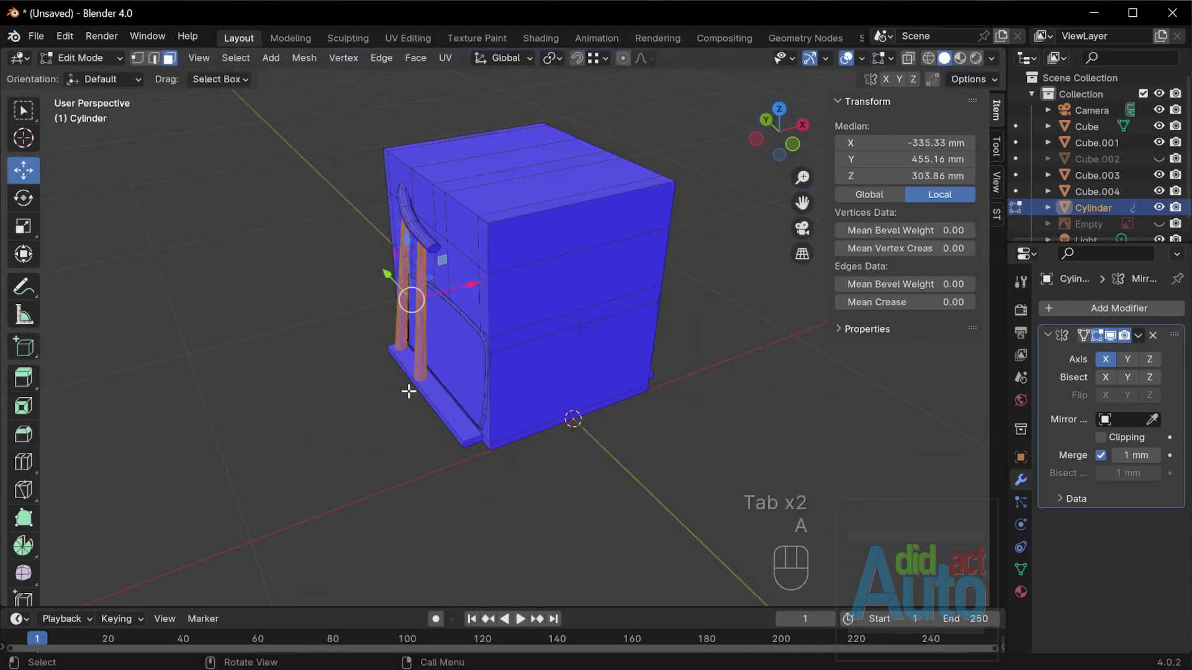
scroll(409, 392, "up", 1)
key("g")
key("3")
key("0")
key("Return")
key("Tab")
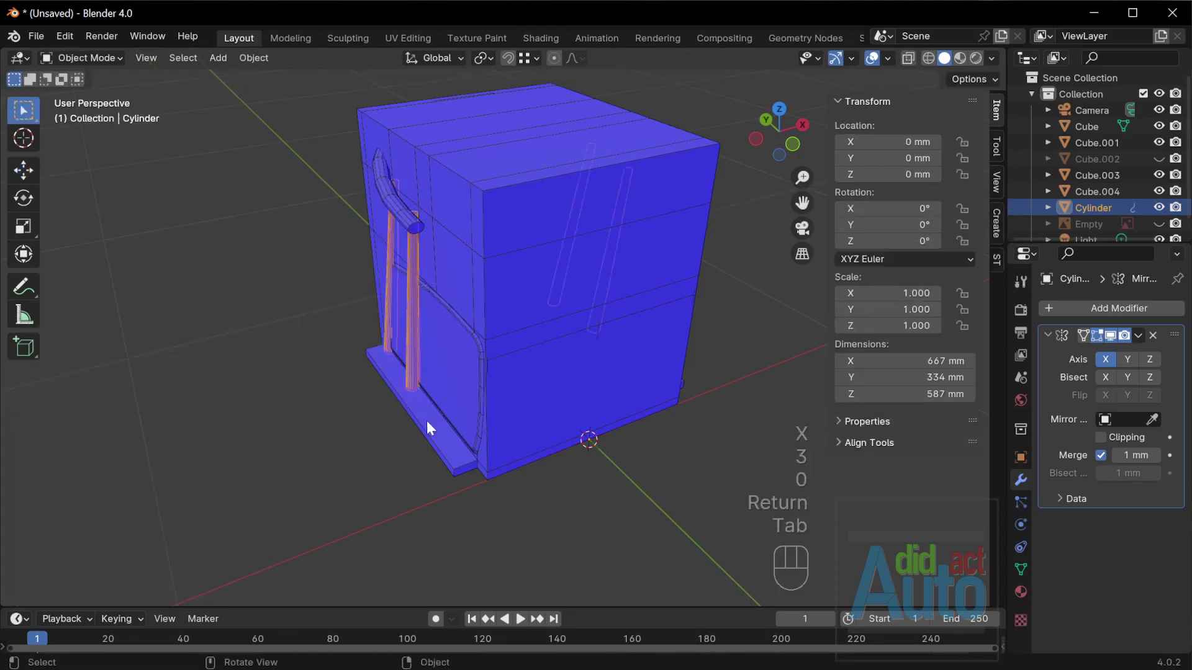
Move only the base slab's outer side face 30 mm inward along X.
left_click(418, 408)
key("Tab")
left_click_drag(306, 316, 466, 529)
key("alt+z")
left_click_drag(322, 314, 403, 471)
middle_click_drag(404, 472, 394, 455)
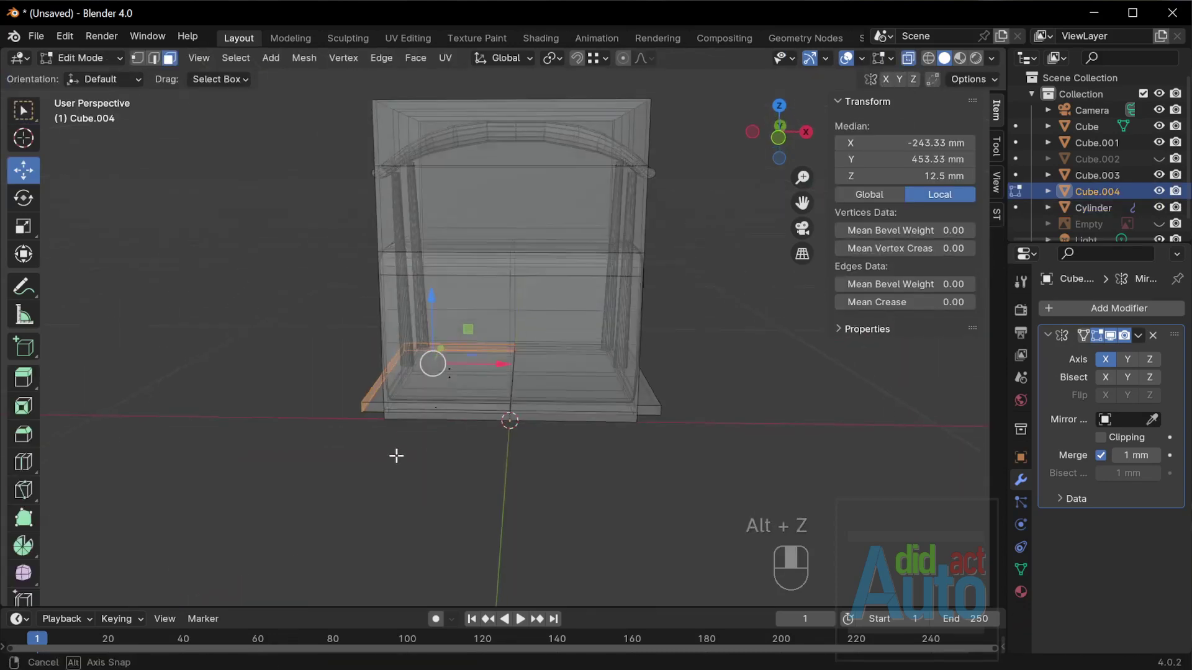
left_click_drag(314, 287, 434, 453)
middle_click_drag(434, 453, 416, 466)
scroll(416, 467, "up", 1)
key("g")
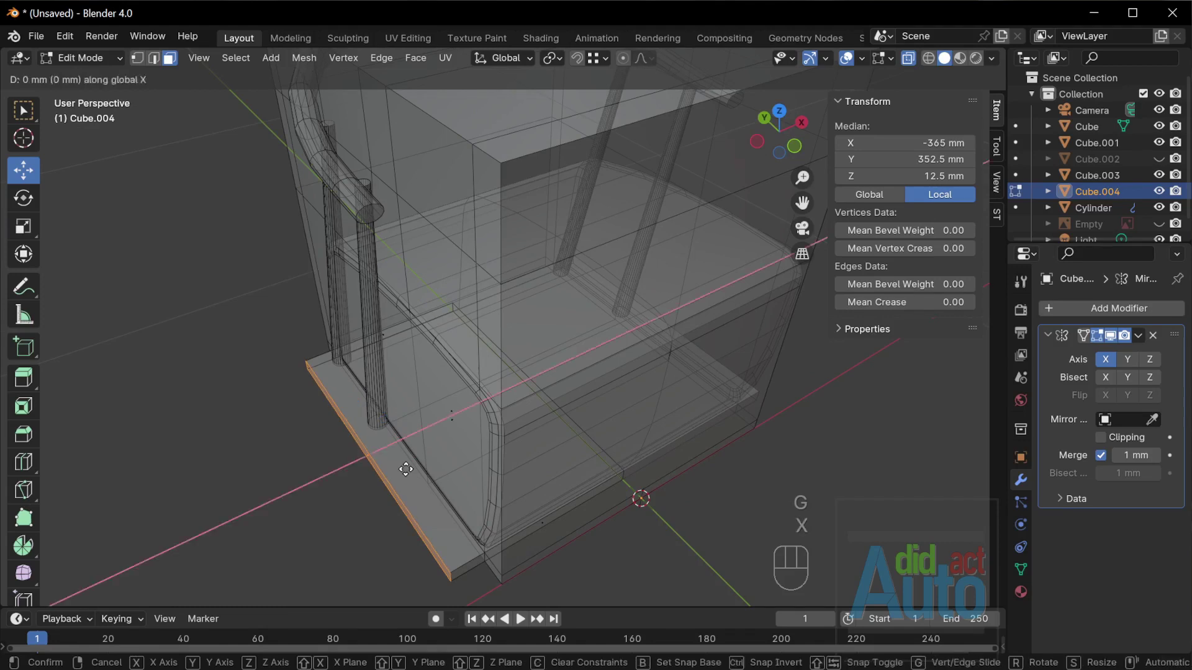
key("0")
key("Return")
key("Tab")
Move the top rail's mesh 30 mm inward along X, leaving its end on the centre plane in place.
left_click(429, 258)
key("Tab")
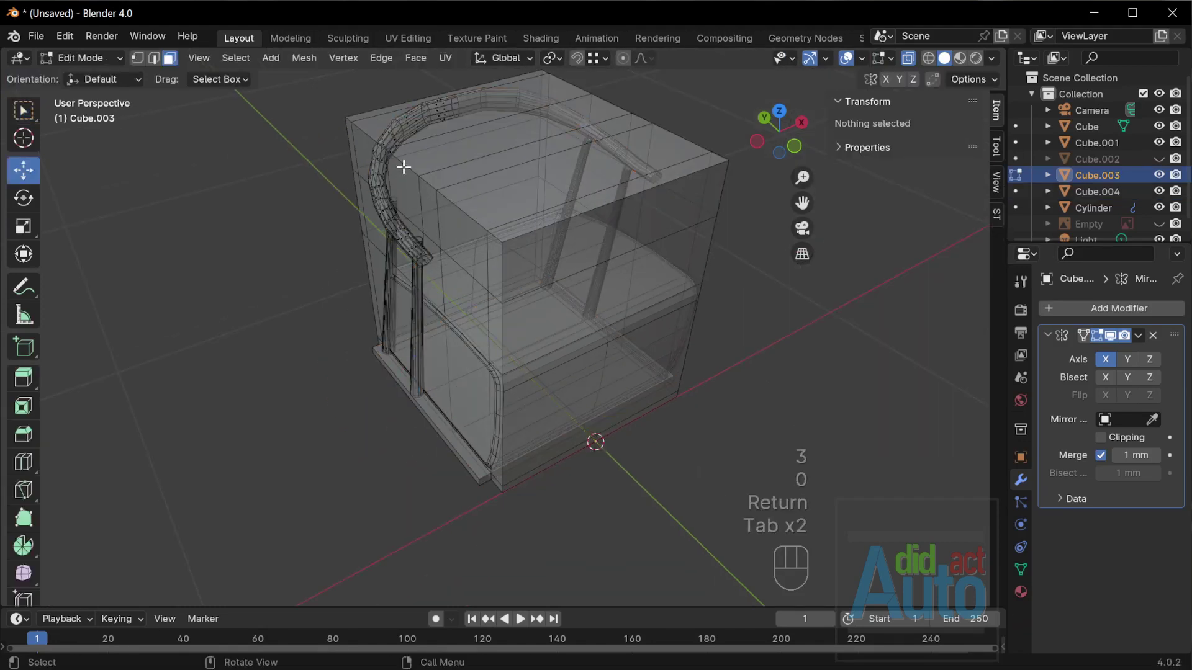
key("alt+z")
middle_click_drag(433, 260, 442, 173)
left_click(442, 173)
key("alt+z")
left_click_drag(175, 95, 499, 357)
middle_click_drag(499, 357, 472, 296)
type("30")
key("Return")
key("Tab")
Select the rail's edge loop nearest the centre and move it about 3.6 mm along negative Y.
key("grave")
left_click(468, 199)
scroll(486, 314, "up", 4)
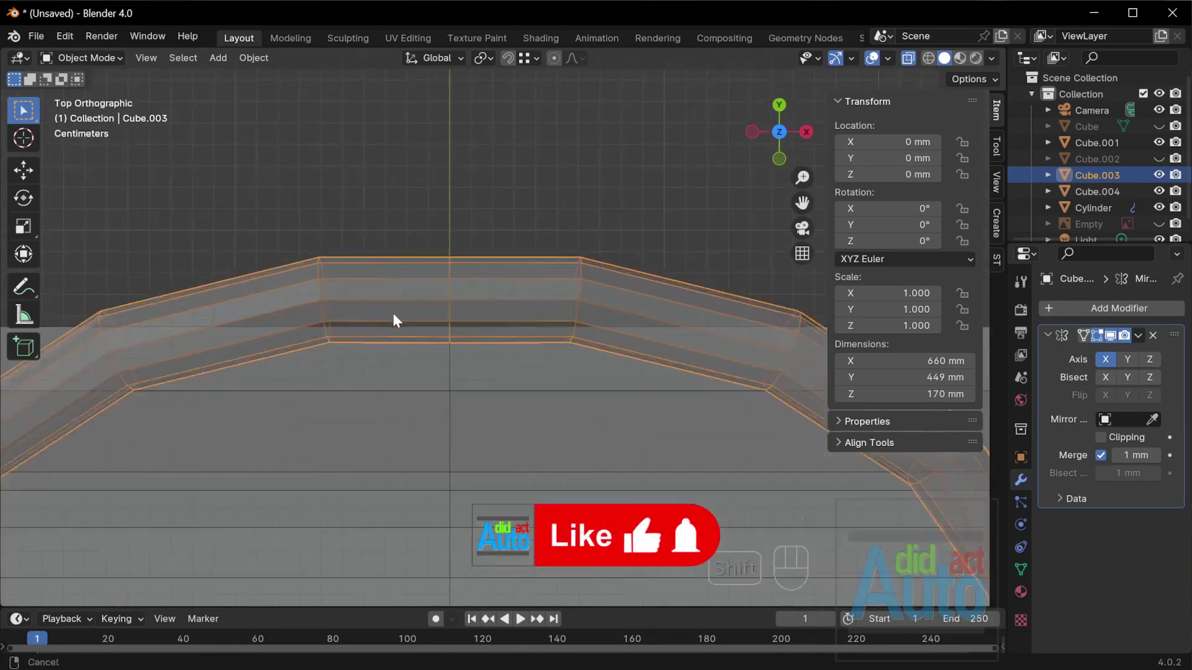
middle_click_drag(507, 348, 501, 290)
key("alt+z")
scroll(530, 178, "up", 2)
middle_click_drag(530, 178, 497, 314, "shift")
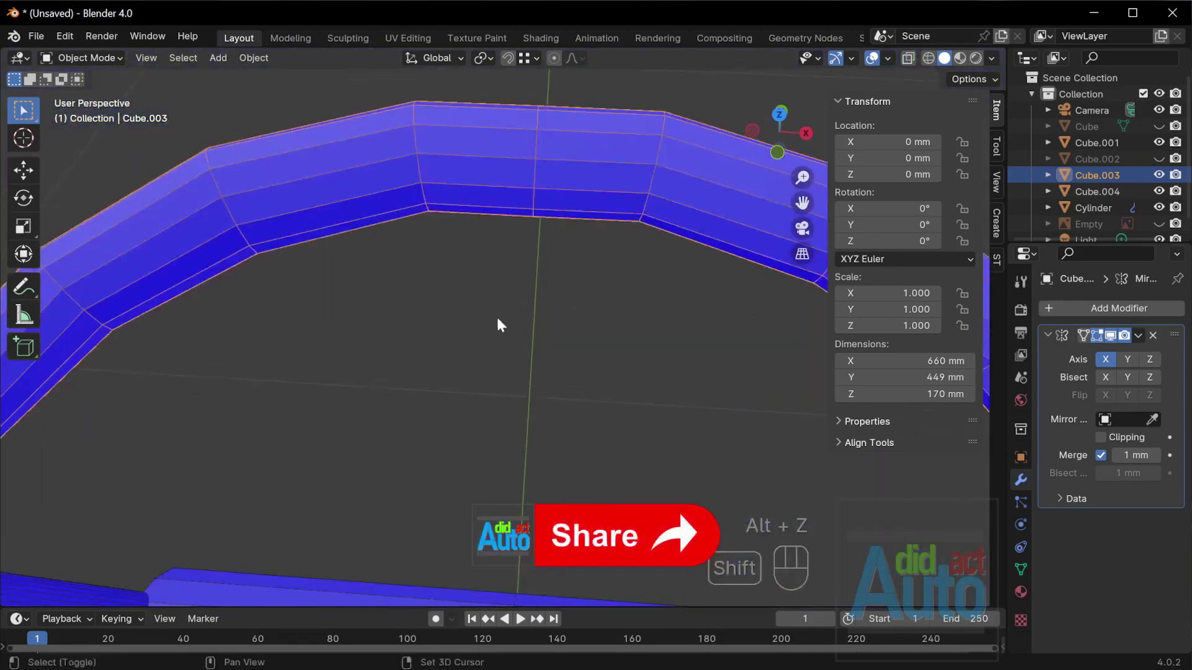
scroll(496, 315, "down", 1)
key("Tab")
key("alt+z")
left_click(442, 217)
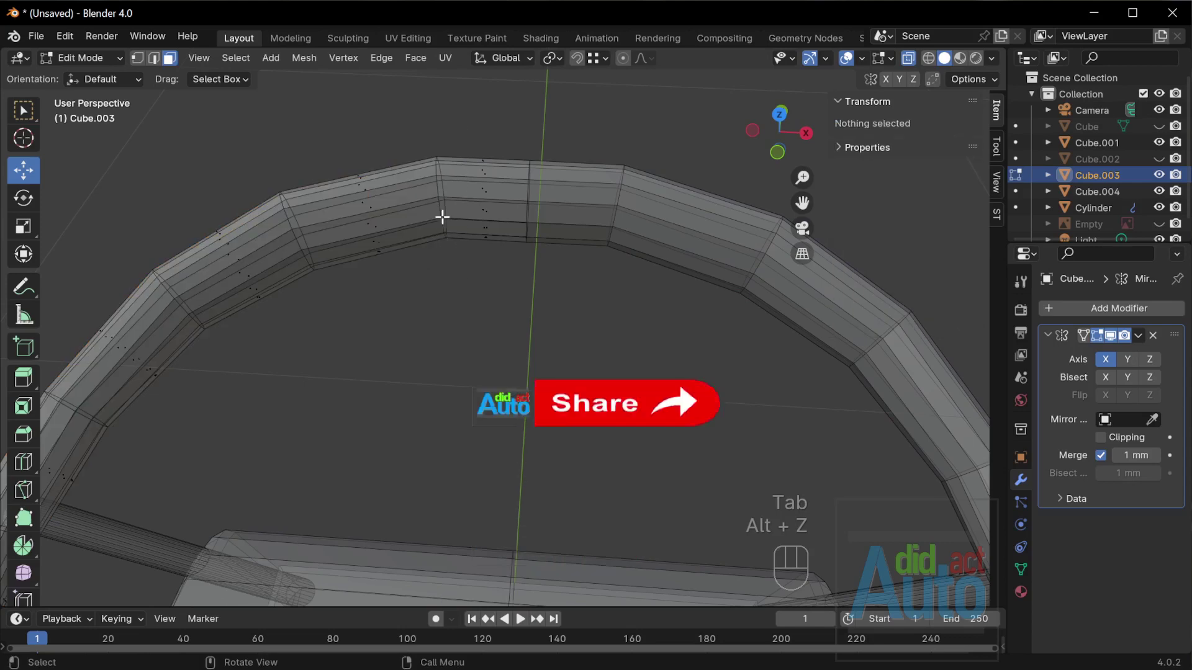
left_click_drag(453, 223, 451, 221)
scroll(448, 178, "up", 2)
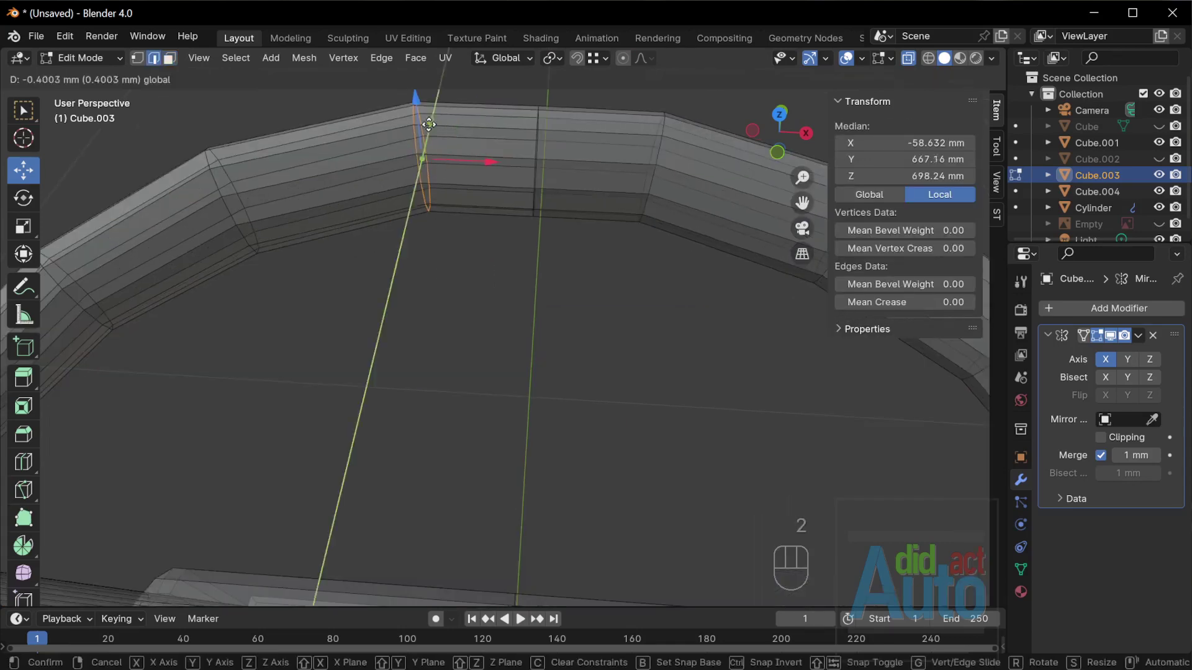
left_click_drag(429, 125, 428, 132)
Nudge the rail's edge loop beside the centre slightly along positive Y in the top view.
scroll(428, 146, "down", 3)
middle_click_drag(429, 158, 477, 232)
left_click(469, 155)
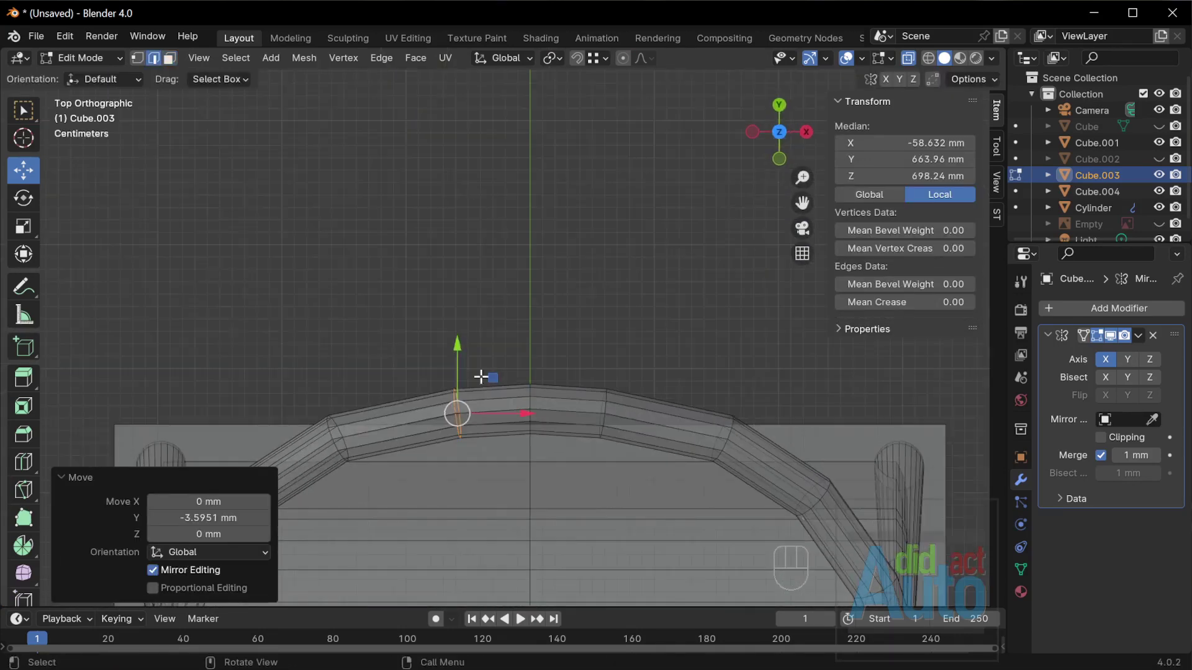
left_click_drag(452, 373, 452, 365)
middle_click_drag(507, 452, 601, 480)
key("alt+z")
key("Tab")
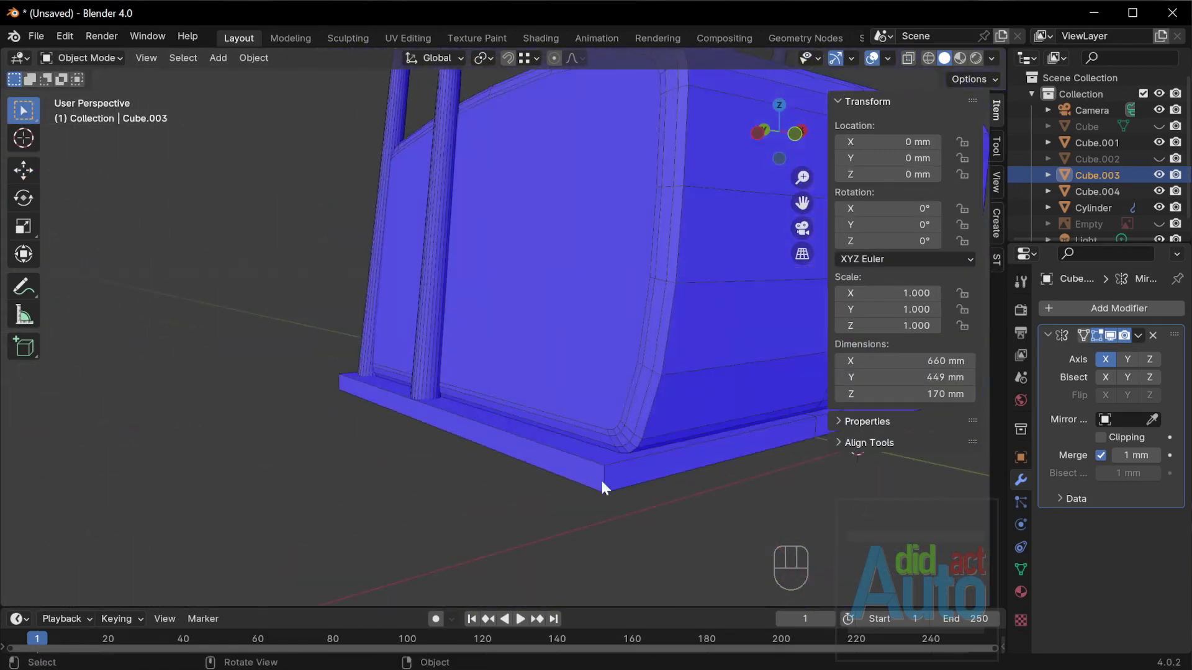
Bevel the base slab's outer top and bottom edges with width 22.8 mm, 3 segments and Clamp Overlap enabled.
left_click(605, 478)
key("Tab")
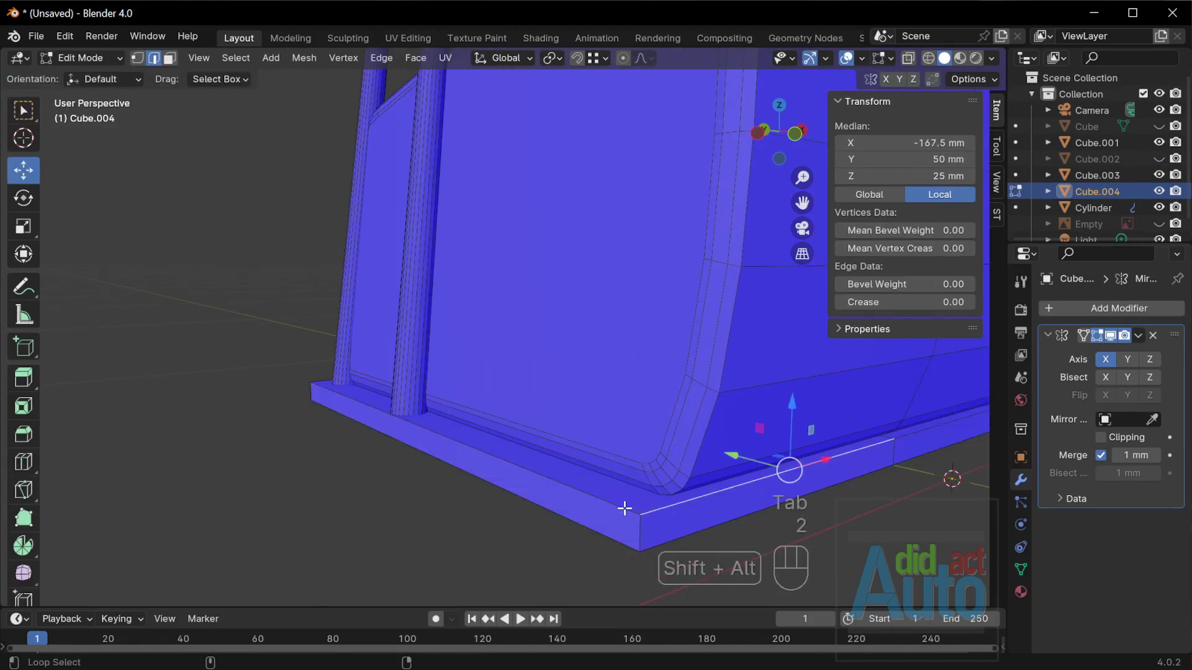
middle_click_drag(627, 534, 405, 464)
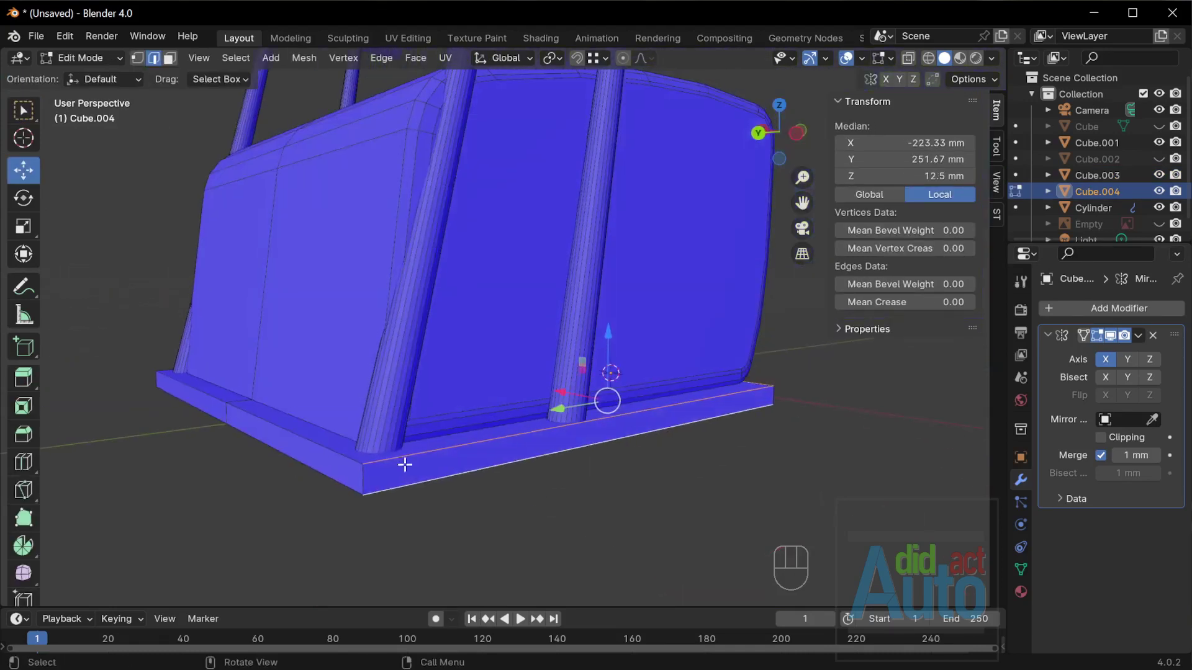
left_click(331, 476, "alt+shift")
scroll(615, 422, "up", 1)
middle_click_drag(618, 421, 590, 413)
scroll(664, 400, "up", 2)
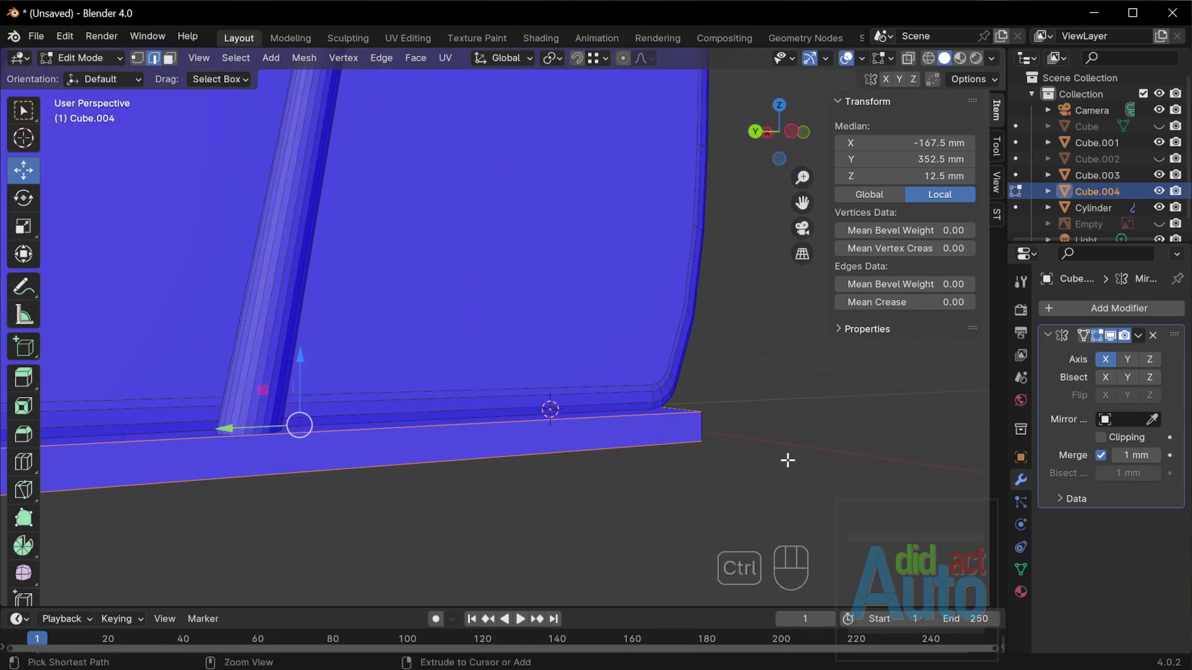
key("ctrl+b")
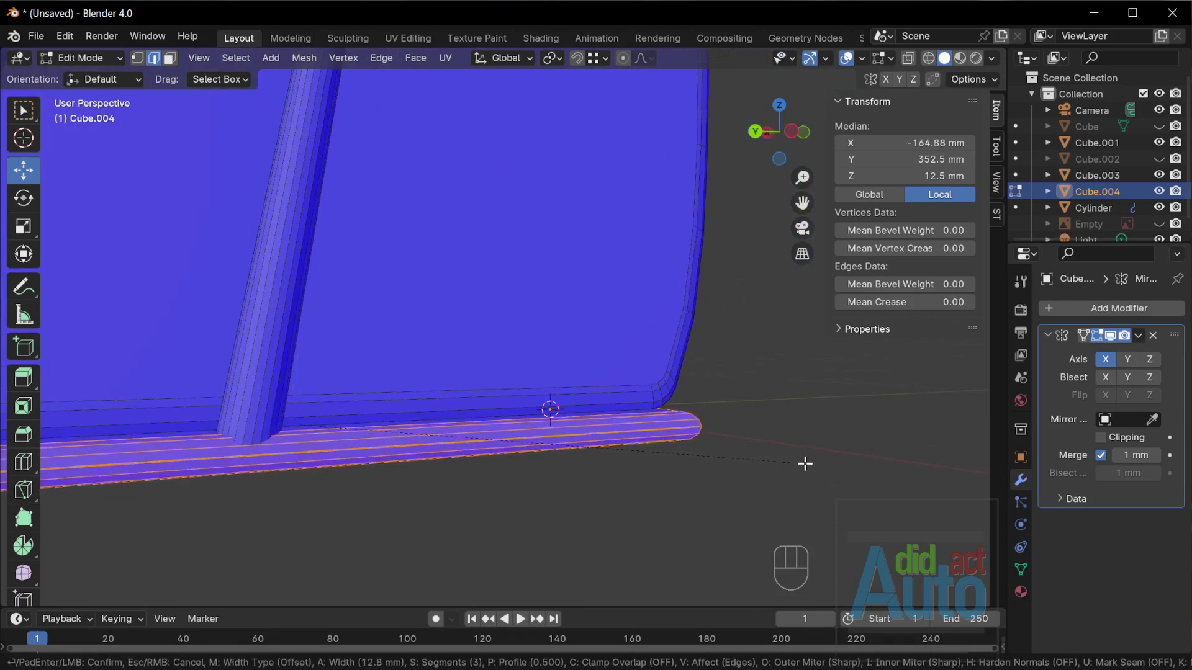
left_click(805, 463)
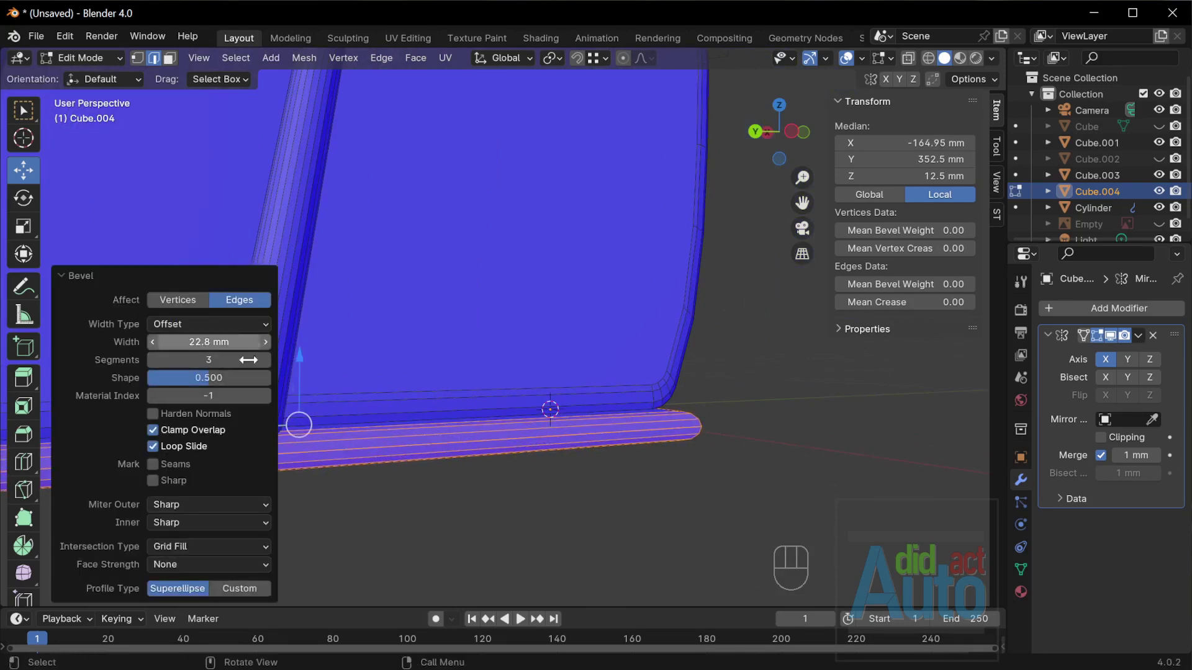
left_click(378, 532)
Merge all of the base slab's vertices by distance.
middle_click_drag(379, 532, 470, 428)
key("a")
key("m")
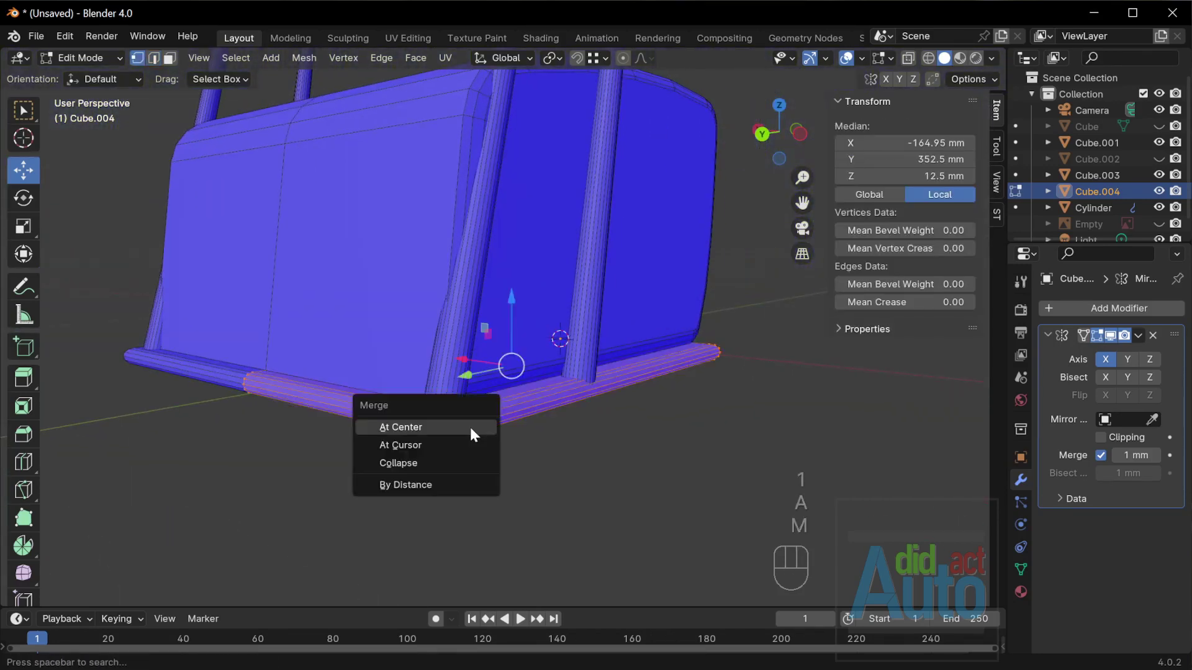
left_click(456, 484)
middle_click_drag(456, 485, 372, 335)
key("Tab")
Unhide the side-view reference image and move it about 642 mm along positive X, beside the chair.
left_click(539, 450)
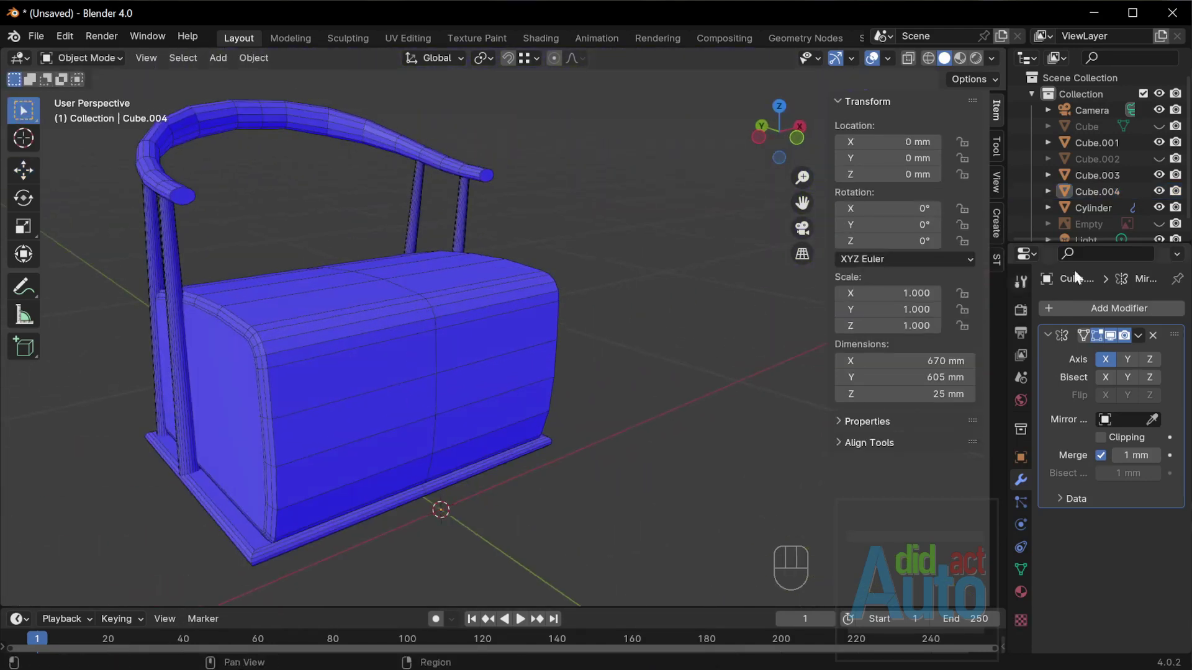
left_click(1167, 224)
middle_click_drag(624, 253, 513, 288)
key("g")
key("x")
left_click(721, 373)
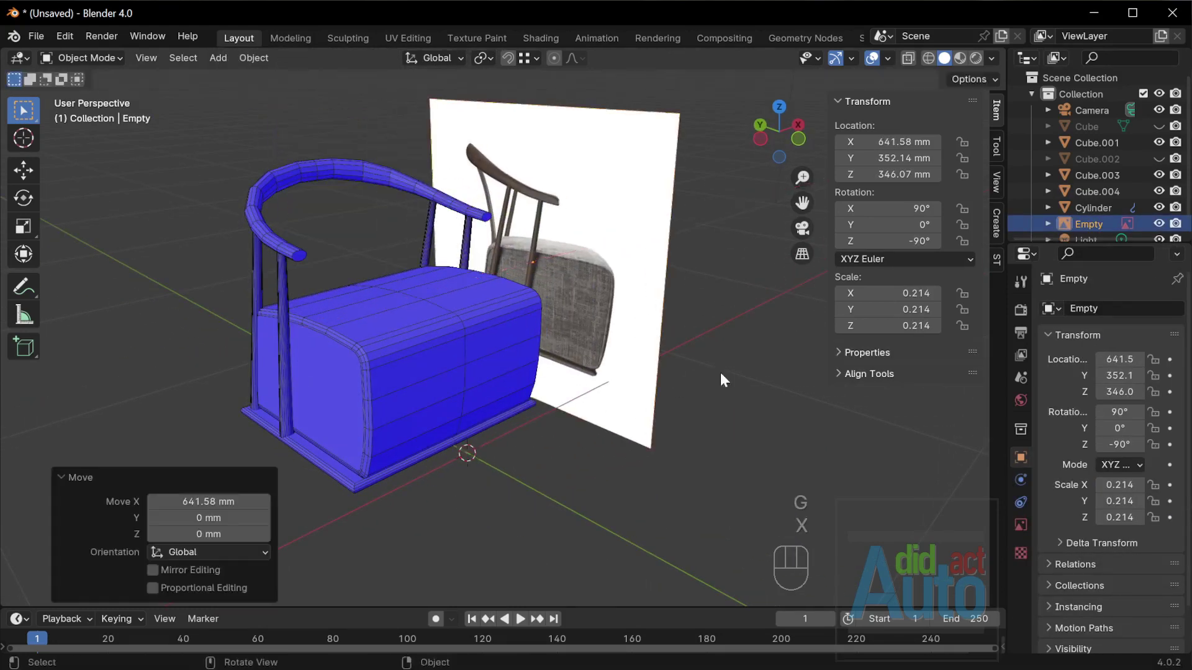
Move the reference image about 529 mm along negative Y, then hide the sidebar and deselect the image.
key("g")
key("y")
left_click(639, 398)
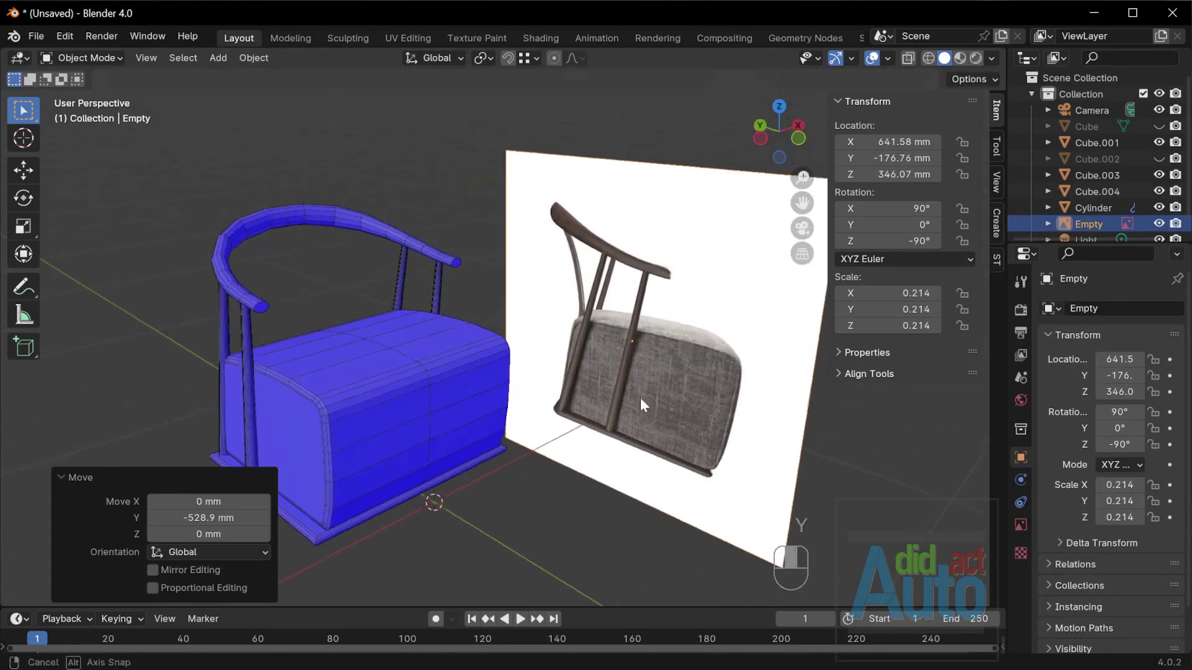
middle_click_drag(640, 397, 594, 524)
key("n")
left_click(627, 478)
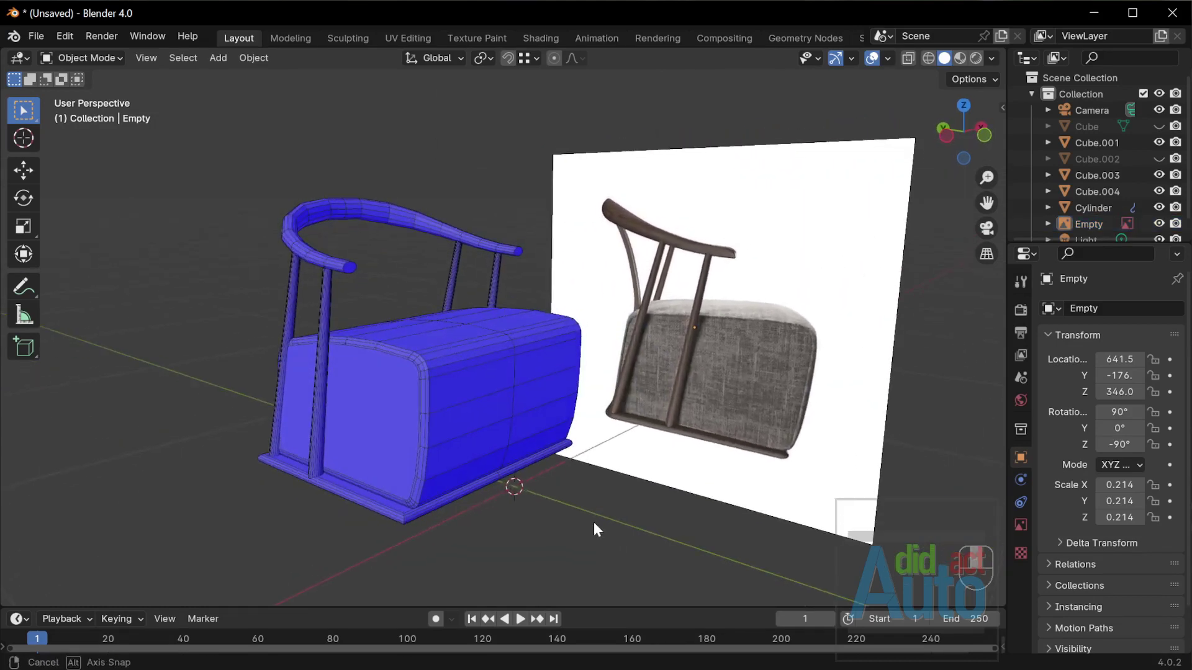